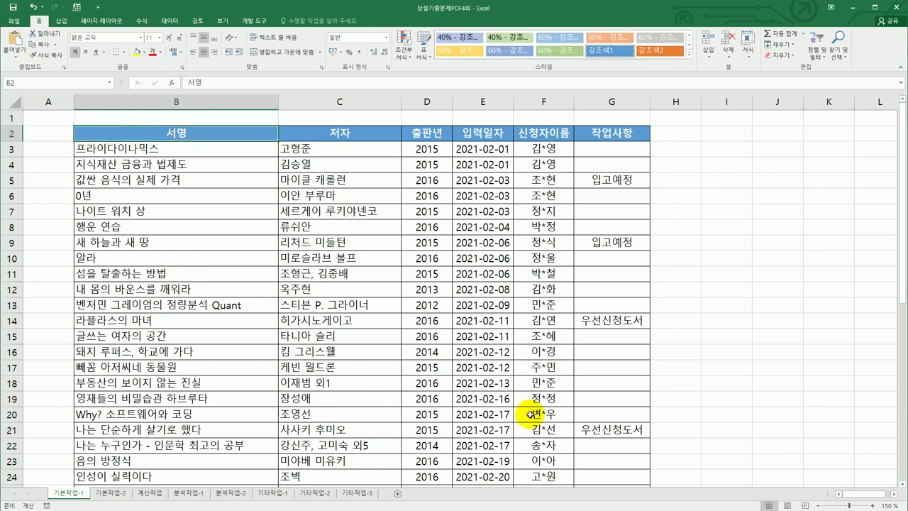
scroll(539, 417, "down", 4)
scroll(567, 405, "down", 5)
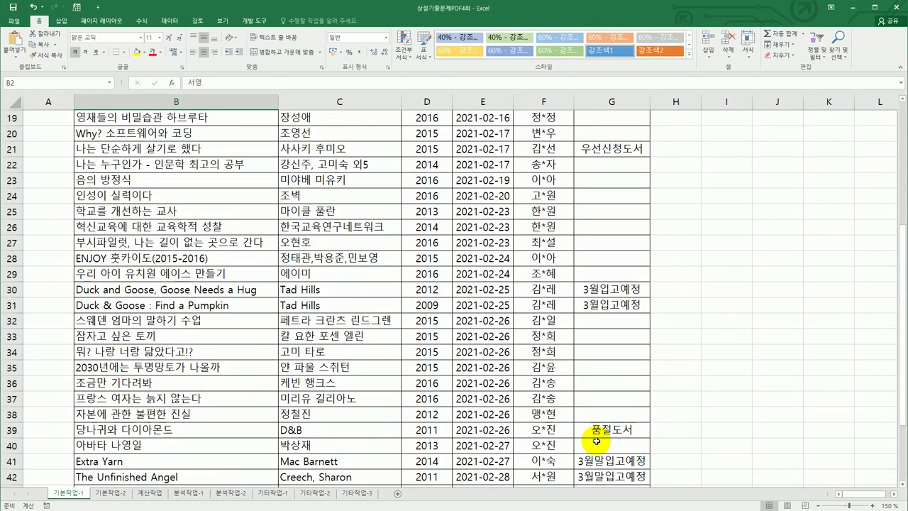
left_click(627, 359)
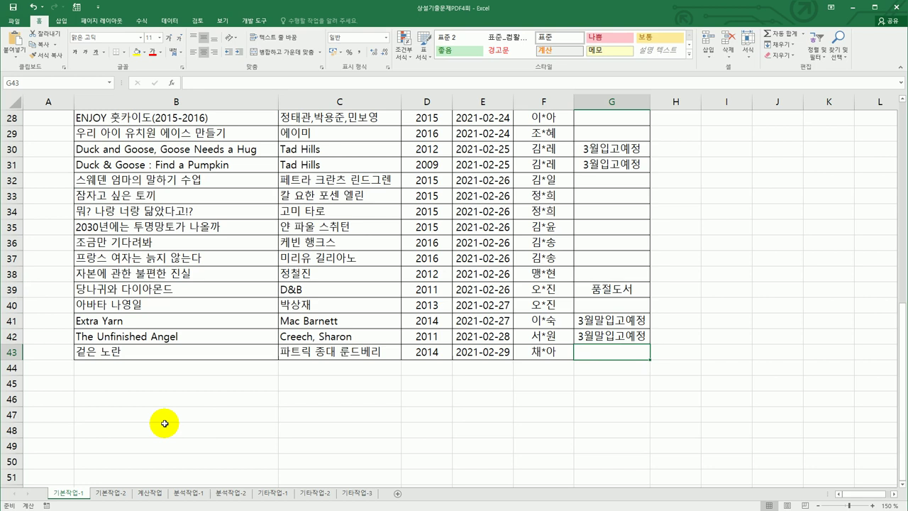
scroll(307, 408, "up", 9)
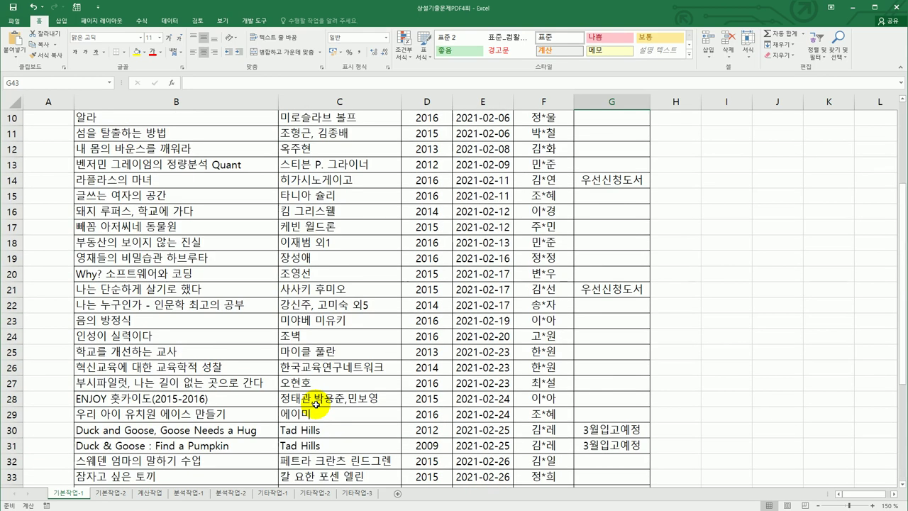
- Enter the criteria heading 조건 in cell I2, beside the book request table
left_click(711, 135)
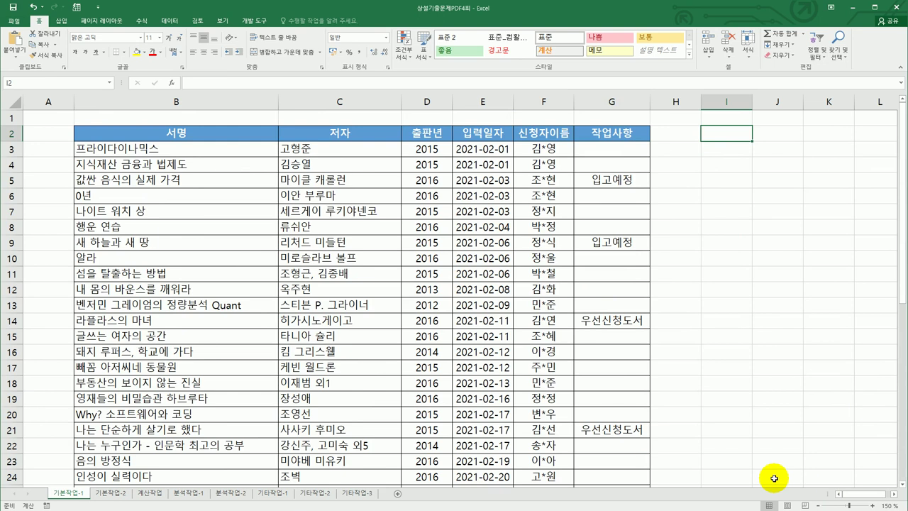
left_click(895, 494)
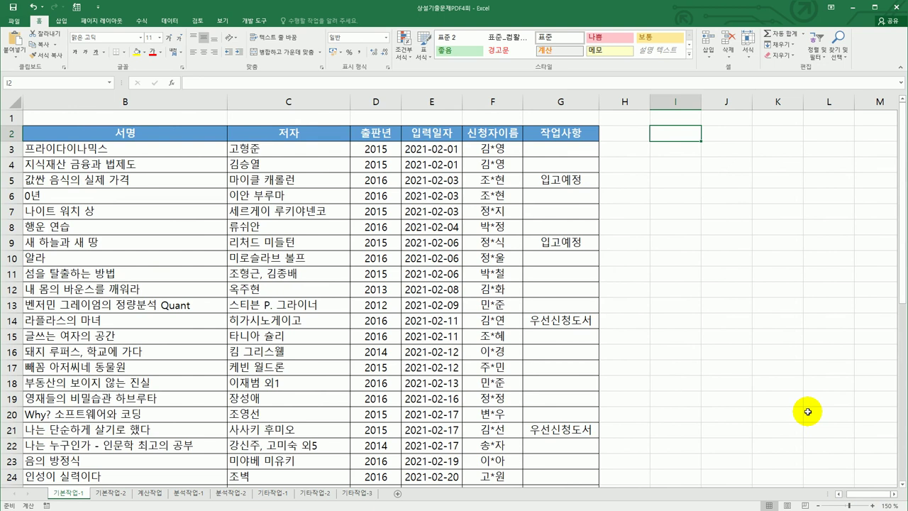
type("whr")
key("BackSpace")
key("BackSpace")
key("BackSpace")
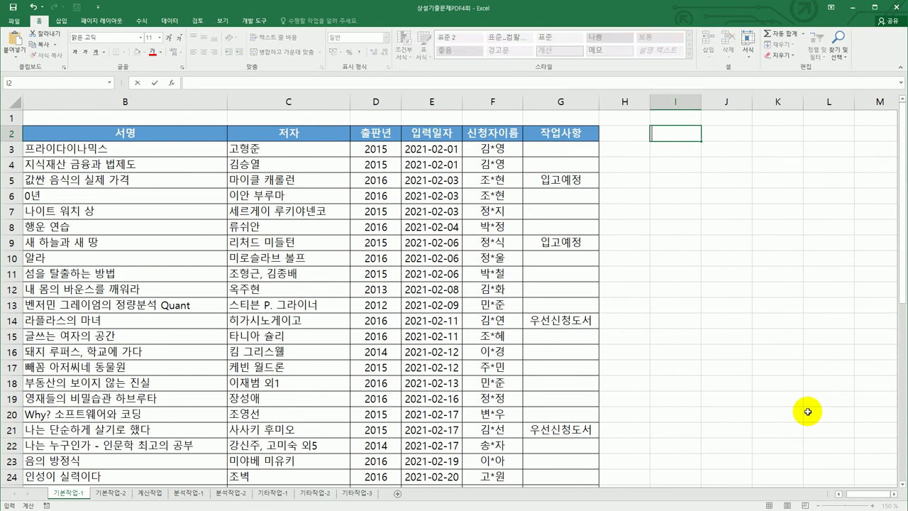
type("조건")
key("Return")
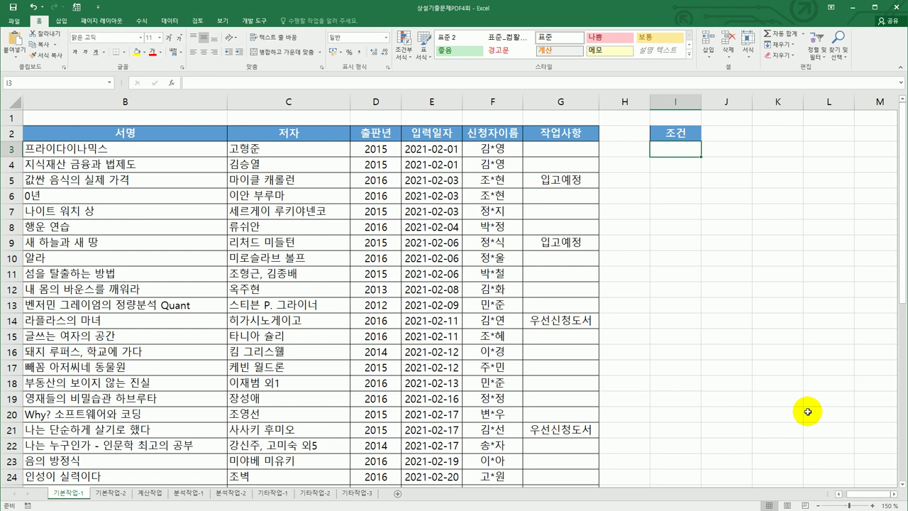
- Begin an AND formula in cell I3 with NOT(ISBLANK(G3)) as its first condition
type("=")
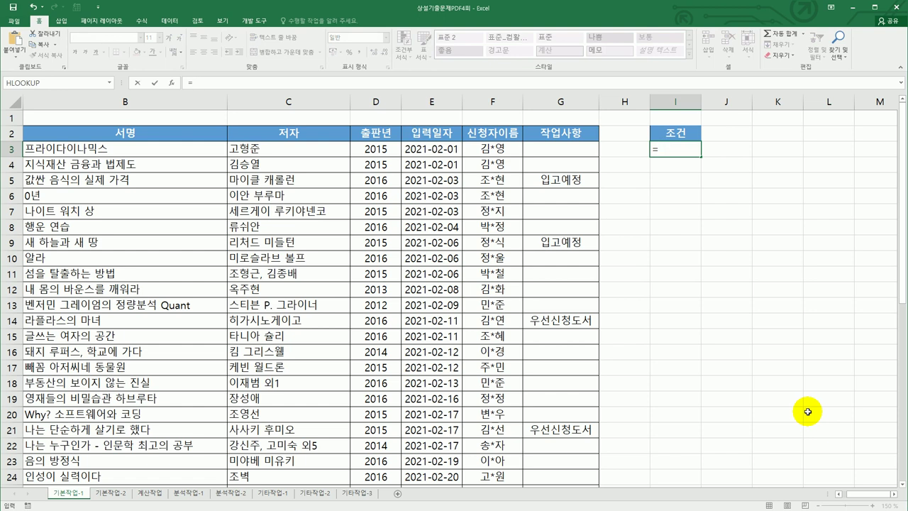
type("and(")
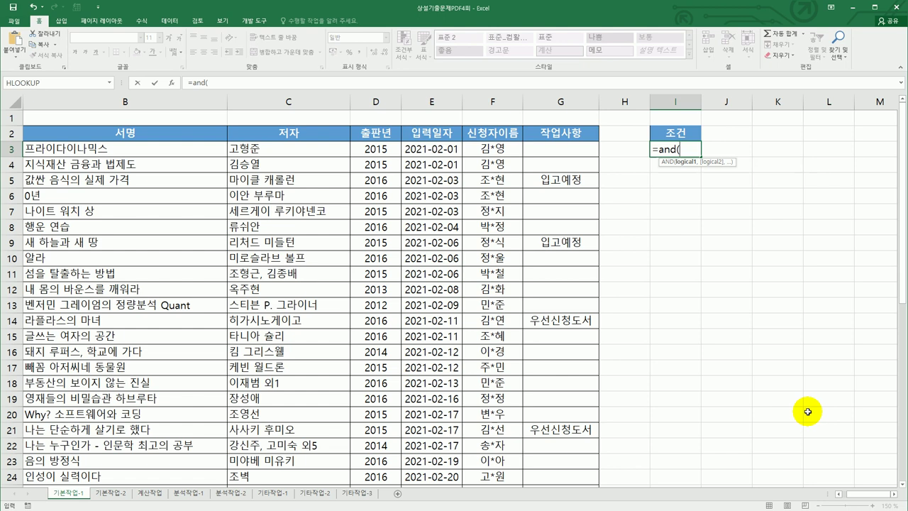
type("not")
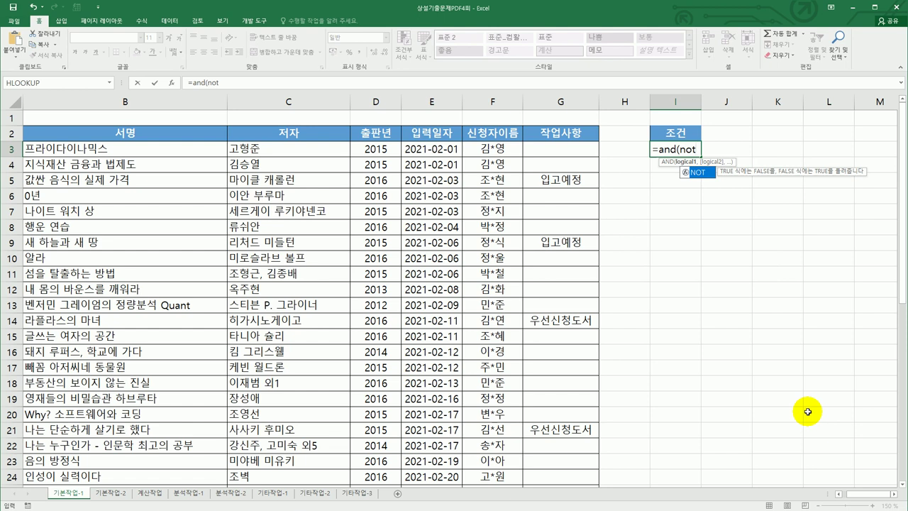
type("(is")
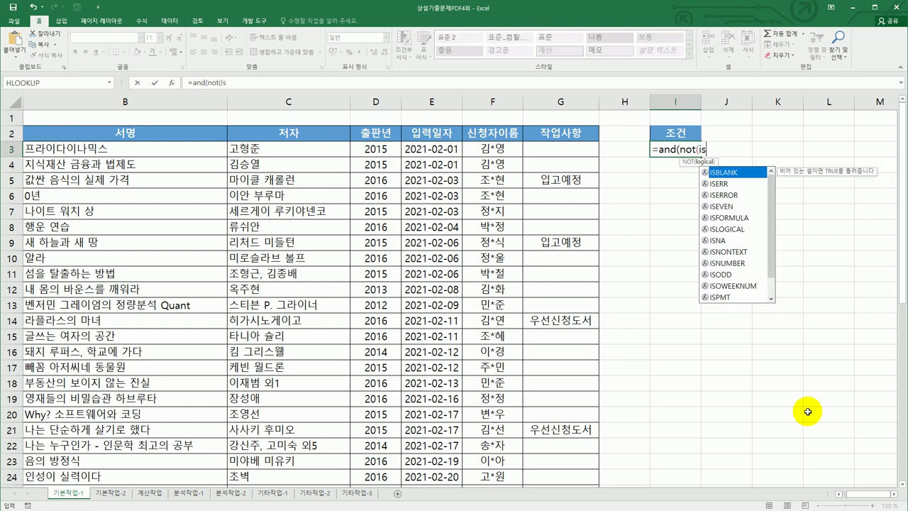
type("bl")
key("Tab")
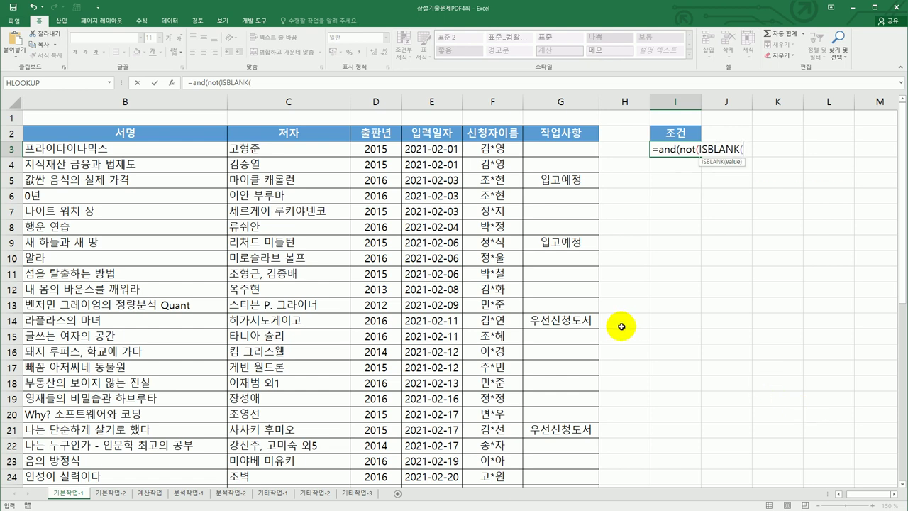
left_click(555, 149)
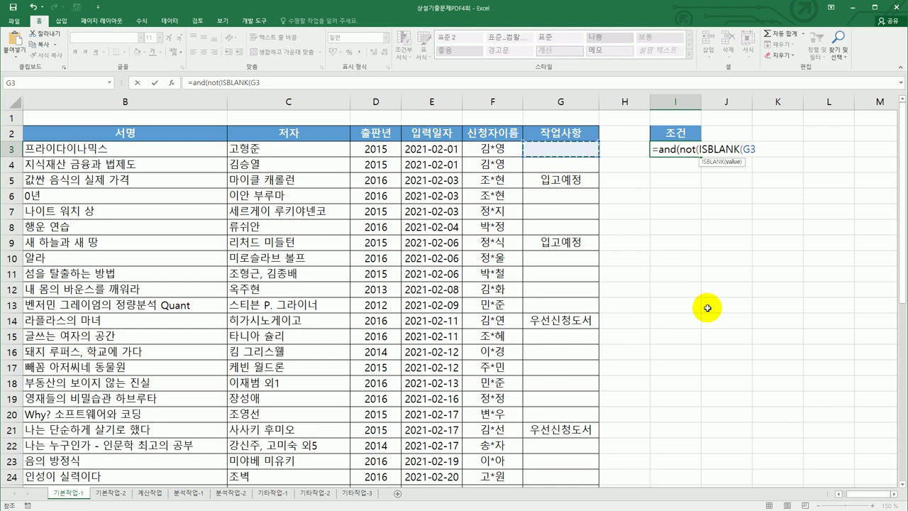
type("))")
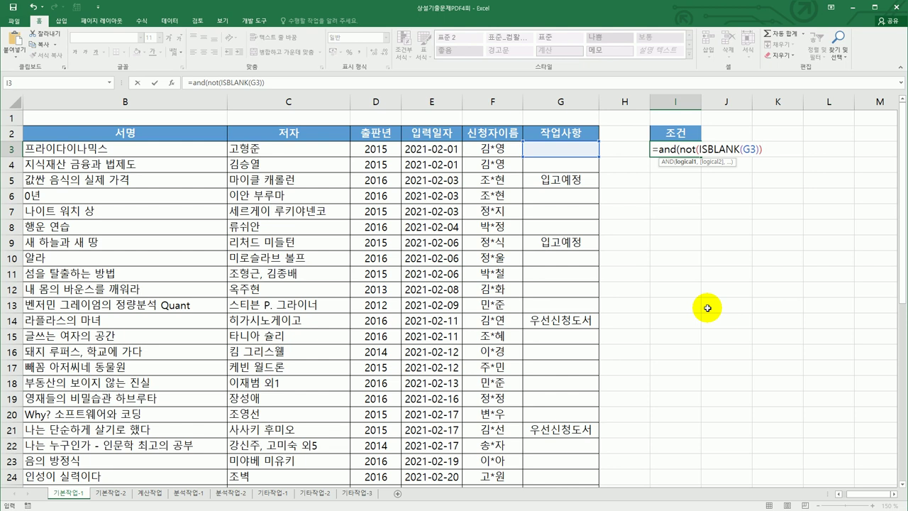
- Add G3<>"품절도서" as the second AND condition and complete the formula in cell I3
type(",")
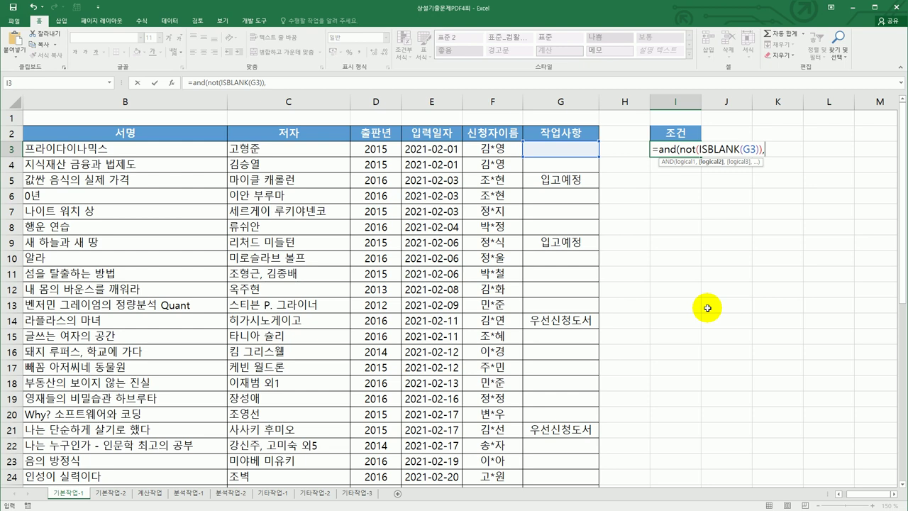
left_click(557, 149)
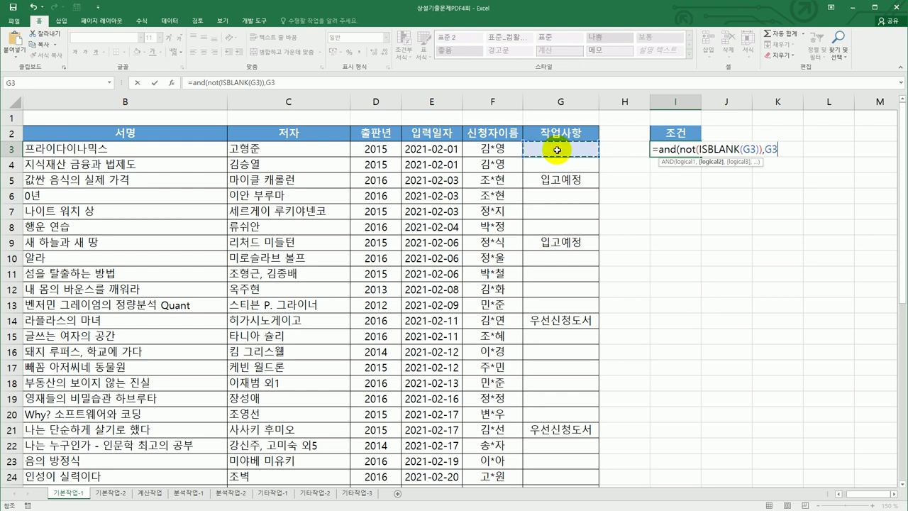
type("<>\"")
type("품절도서")
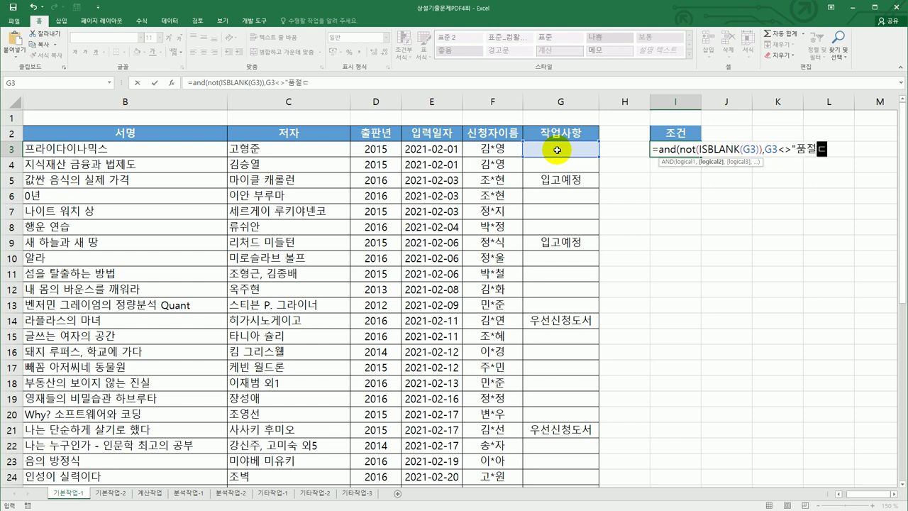
type("\"")
type(")")
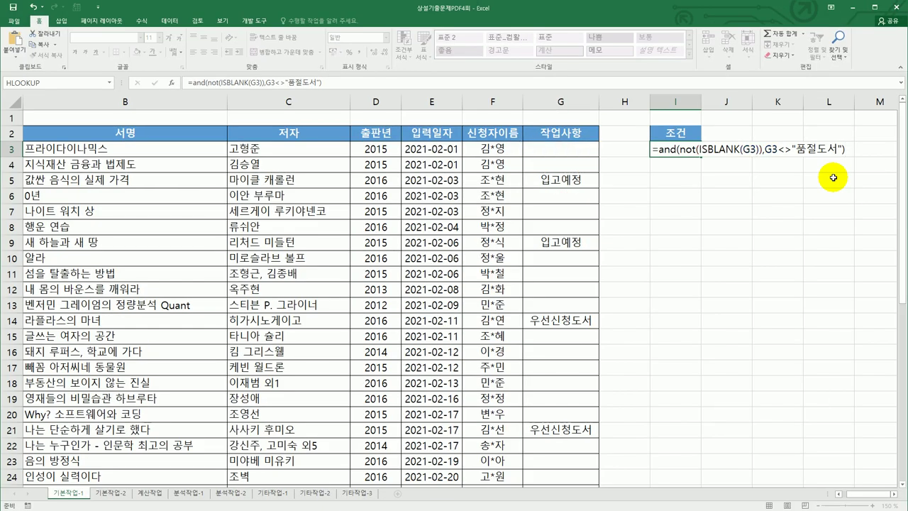
key("Return")
left_click(695, 152)
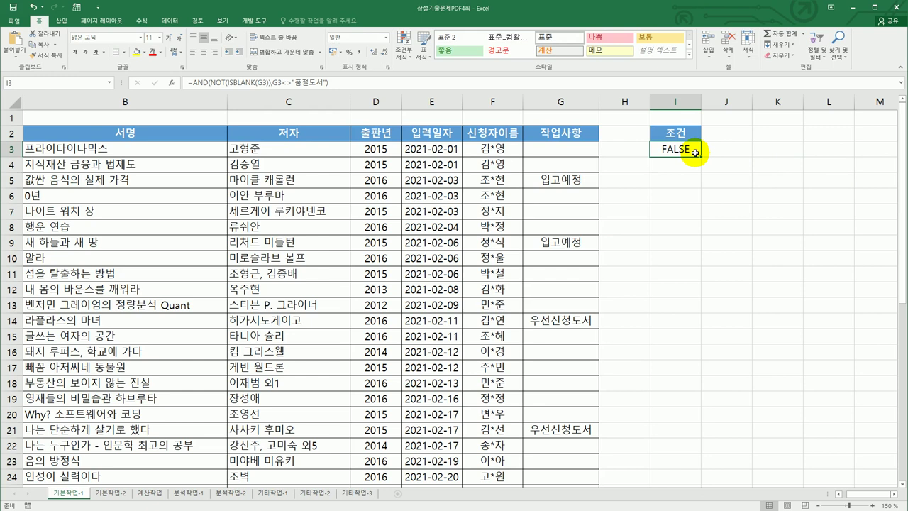
- Copy the table headings 입력일자 and 신청자이름 into the output header row starting at cell I7
left_click(842, 493)
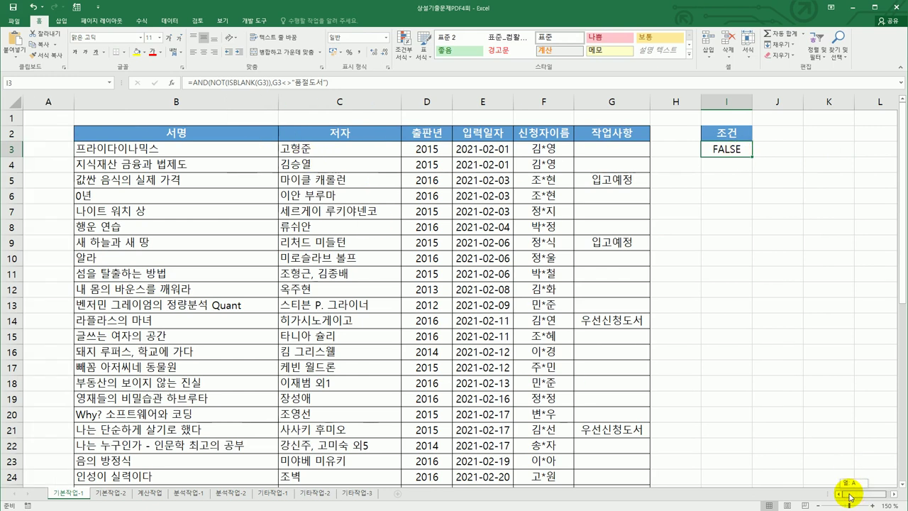
left_click(490, 135)
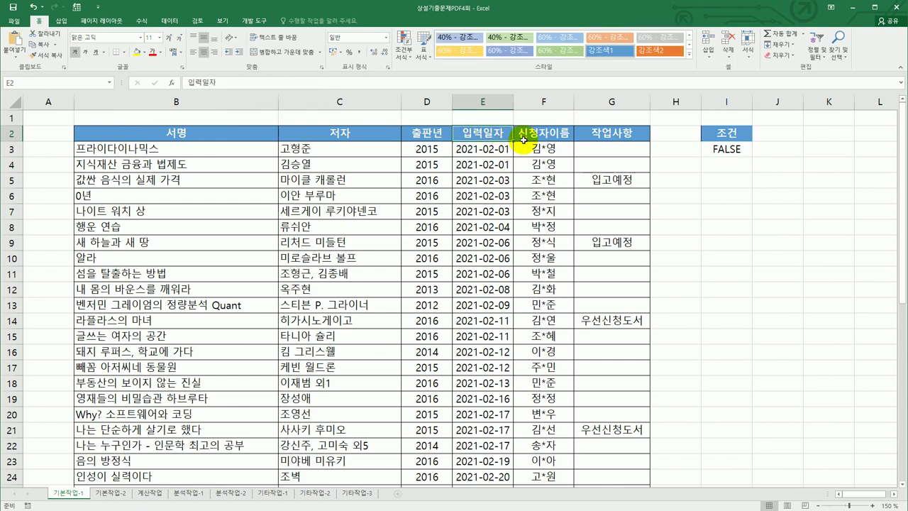
left_click(549, 137, "ctrl")
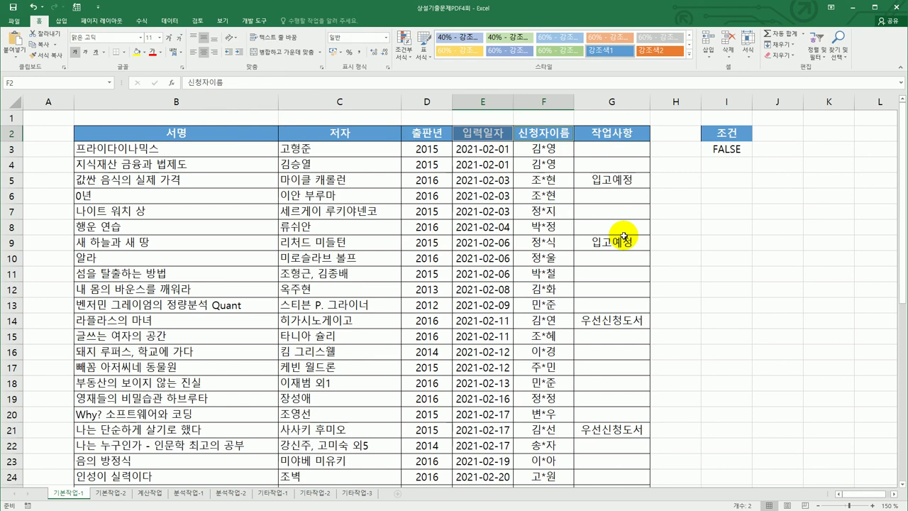
key("ctrl+c")
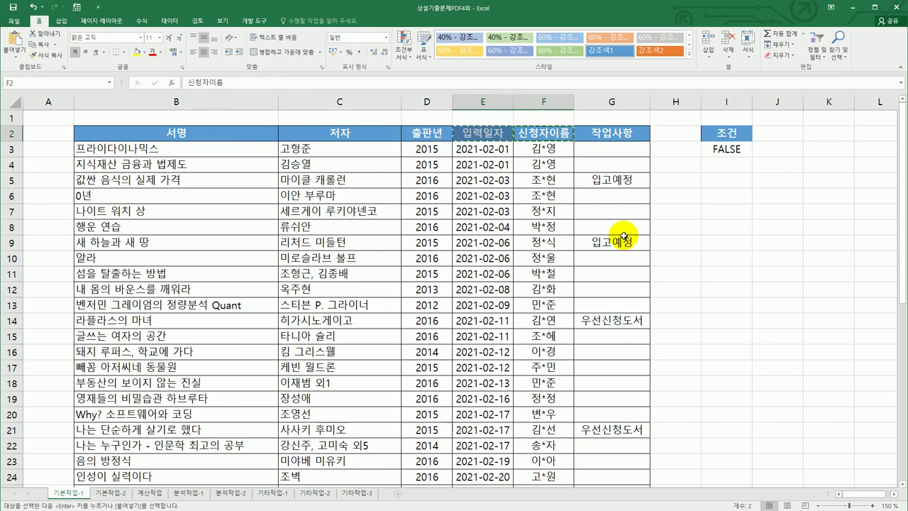
left_click(731, 208)
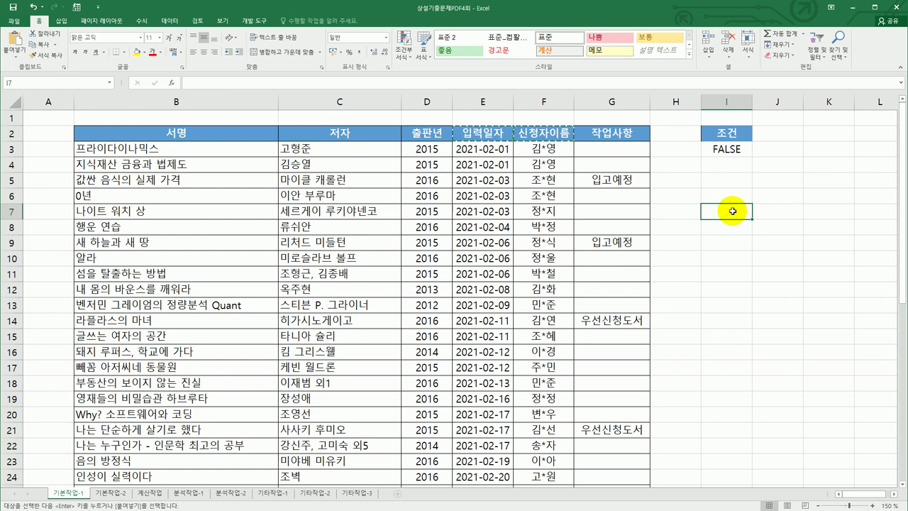
key("ctrl+v")
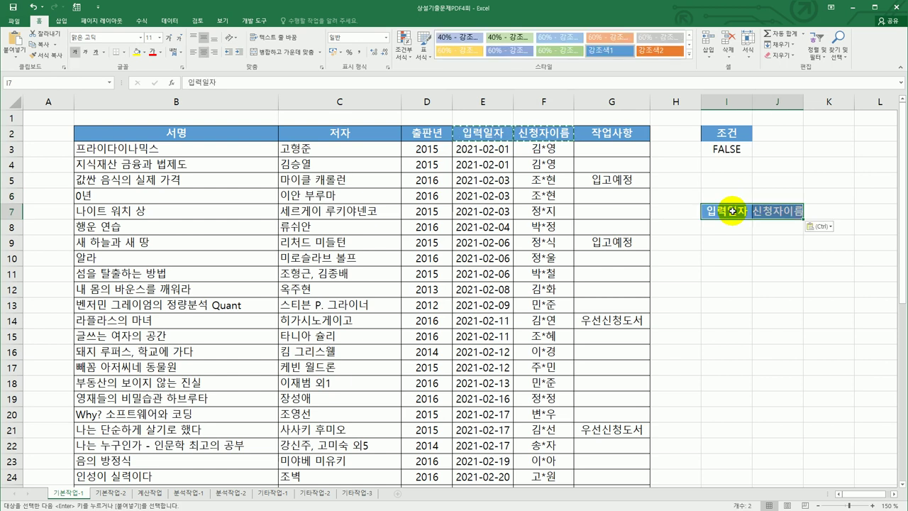
- Copy the table headings 서명, 저자 and 작업사항 into the output header row starting at cell K7
left_click(235, 137)
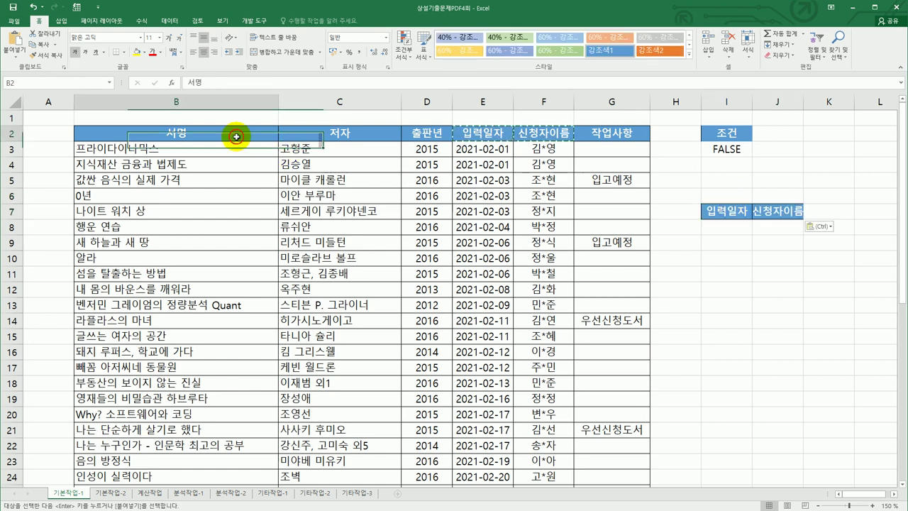
left_click(306, 138, "ctrl")
left_click(596, 132, "ctrl")
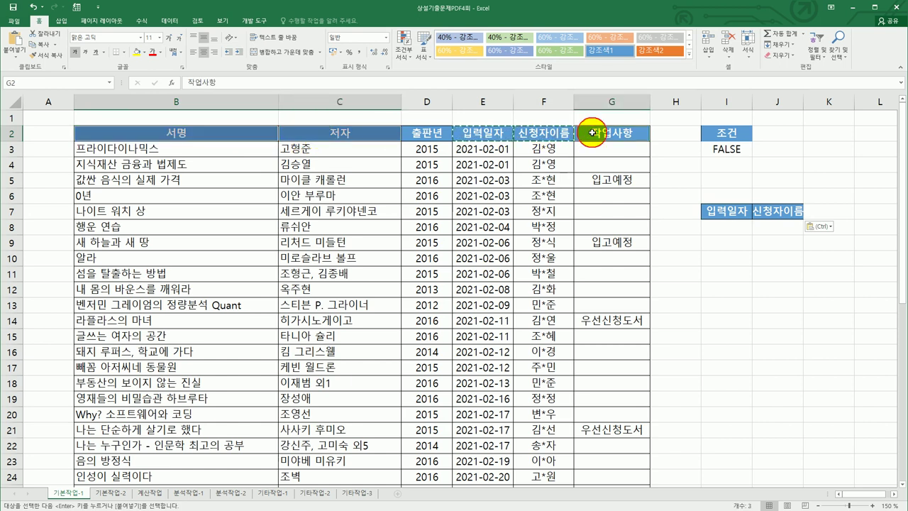
key("ctrl+c")
left_click(823, 210)
key("ctrl+v")
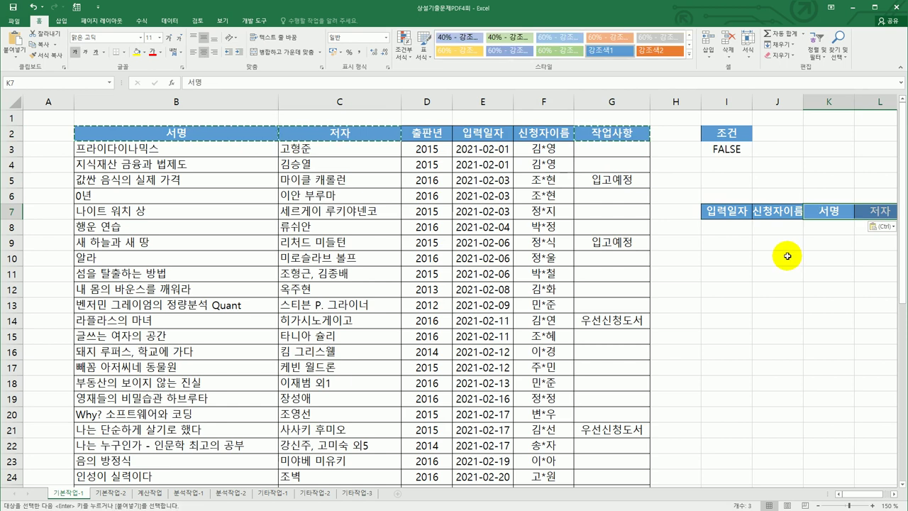
- Auto-fit the width of column J to its 신청자이름 heading
left_click(893, 494)
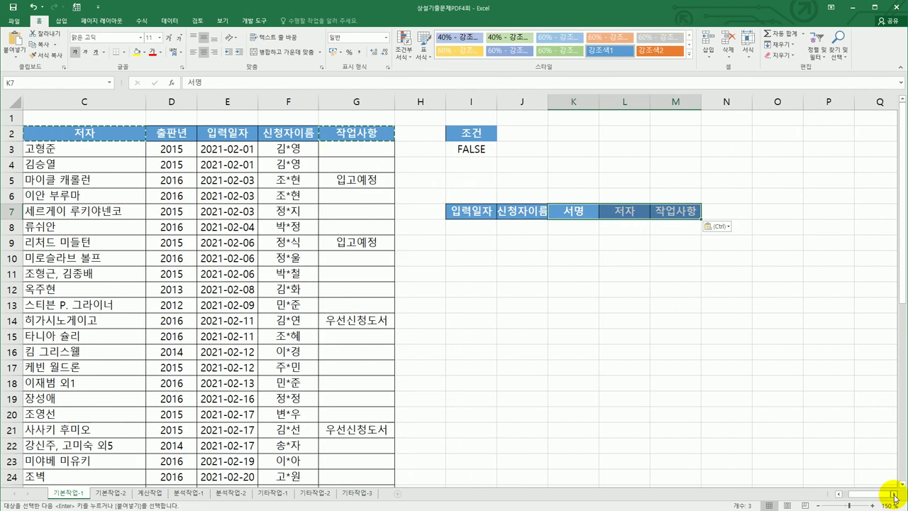
left_click(624, 330)
left_click(520, 211)
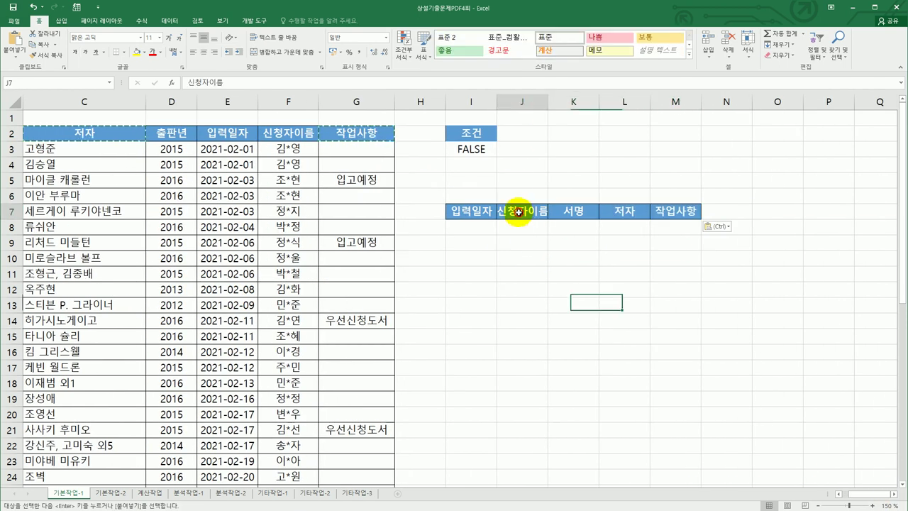
double_click(547, 102)
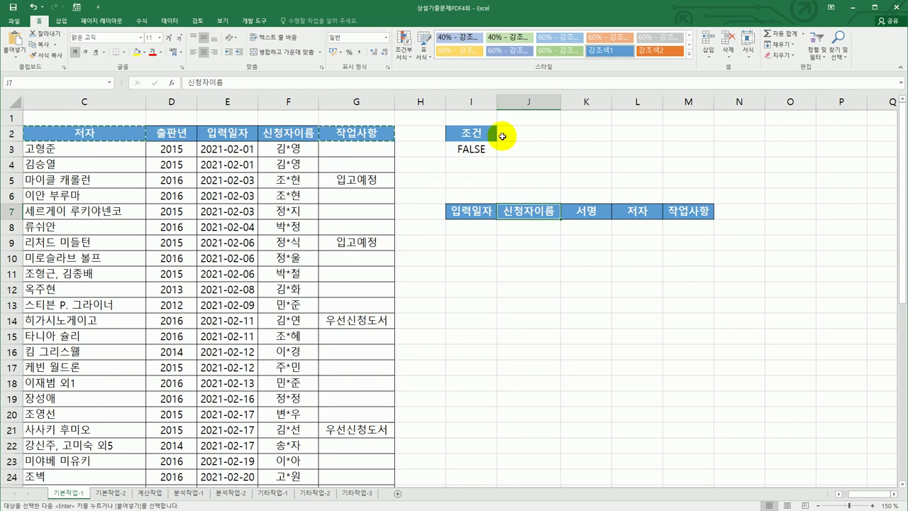
- Start an advanced filter on the book request table B2:G43 with I2:I3 as the criteria range
left_click(246, 216)
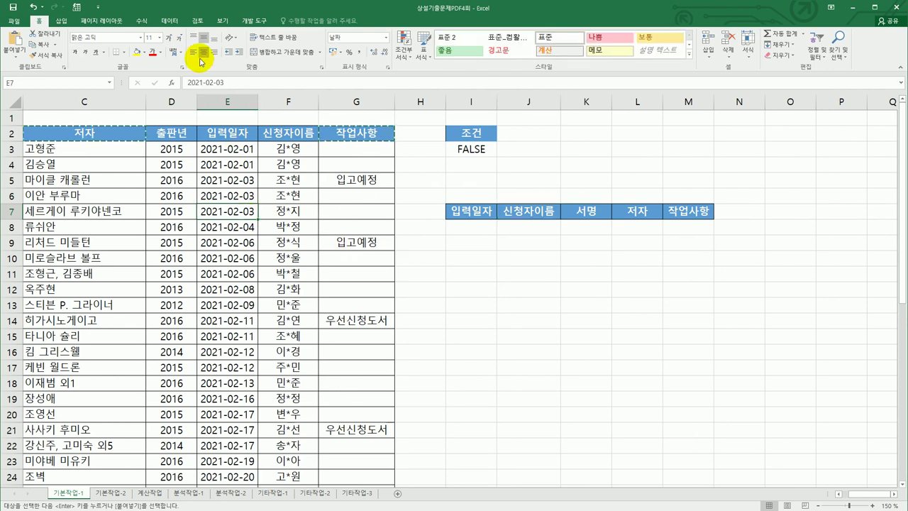
left_click(173, 24)
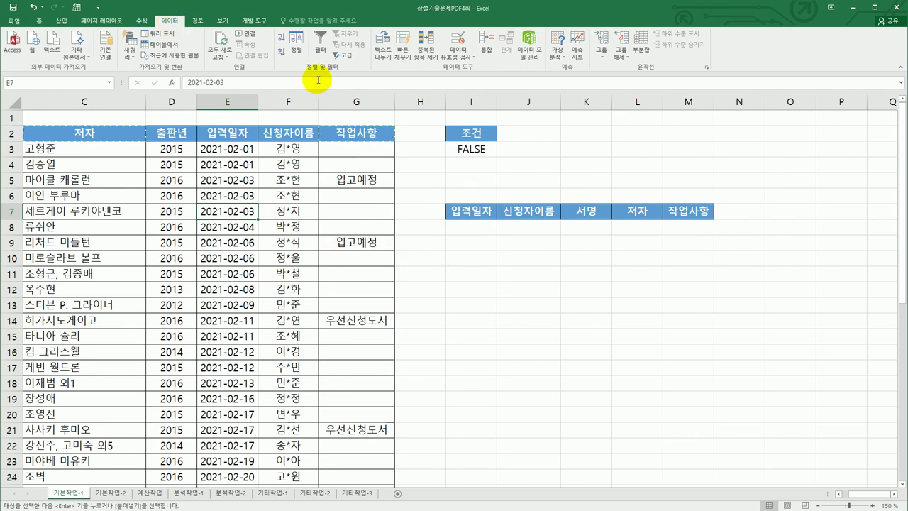
left_click(345, 55)
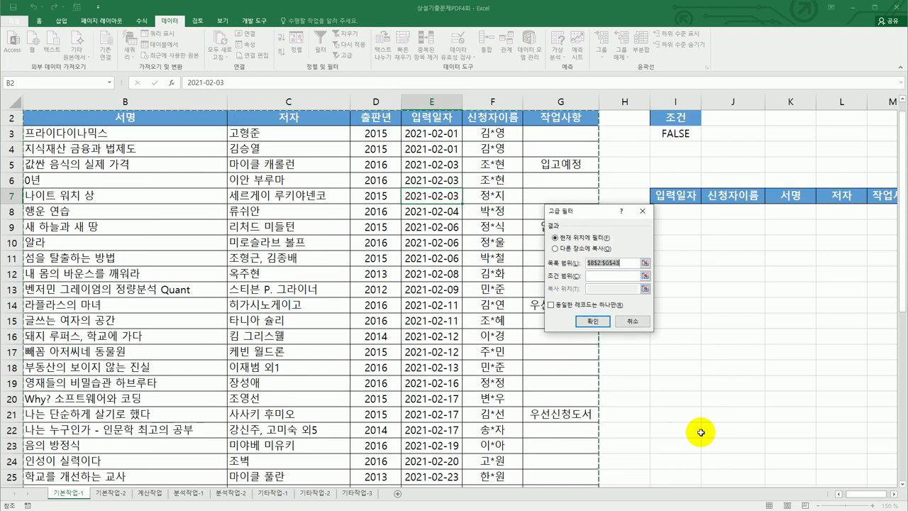
left_click(616, 276)
left_click_drag(683, 122, 683, 138)
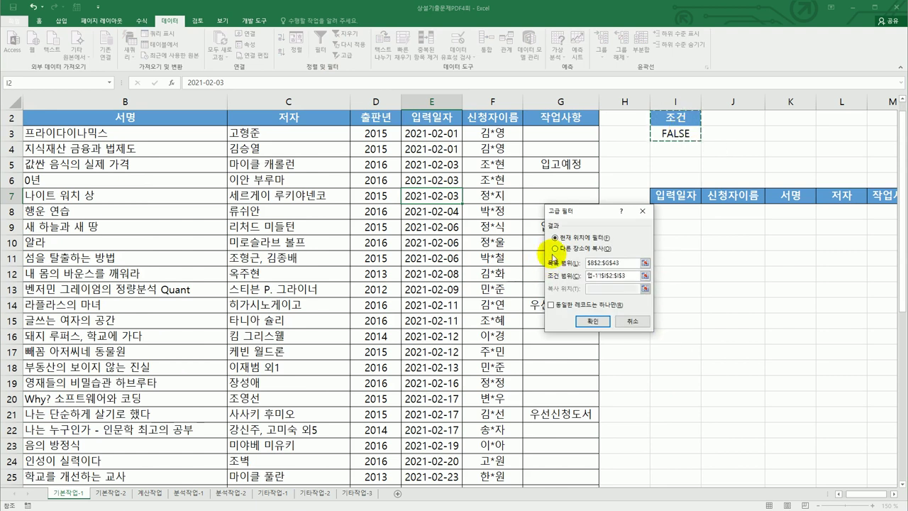
- Set the advanced filter to copy to another location, with headings I7:M7 as the destination, and run it
left_click(555, 248)
left_click(602, 291)
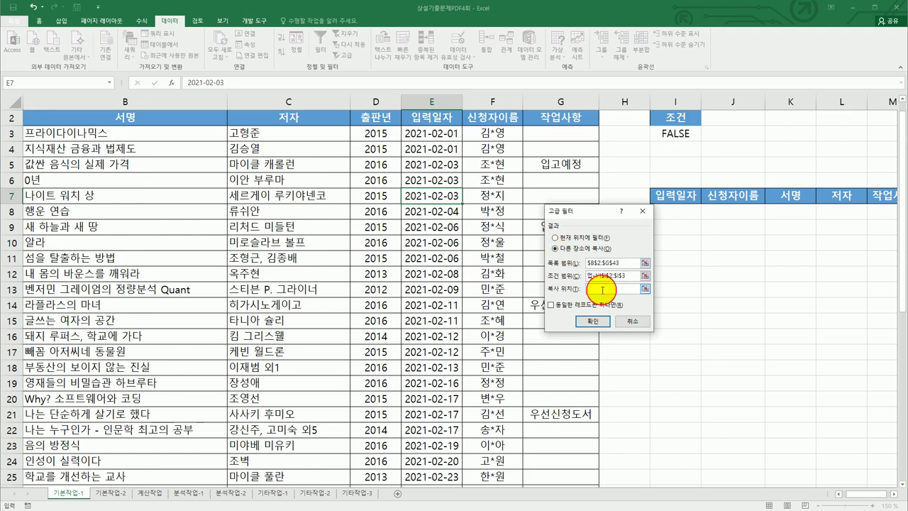
left_click(686, 197)
left_click_drag(686, 197, 883, 197)
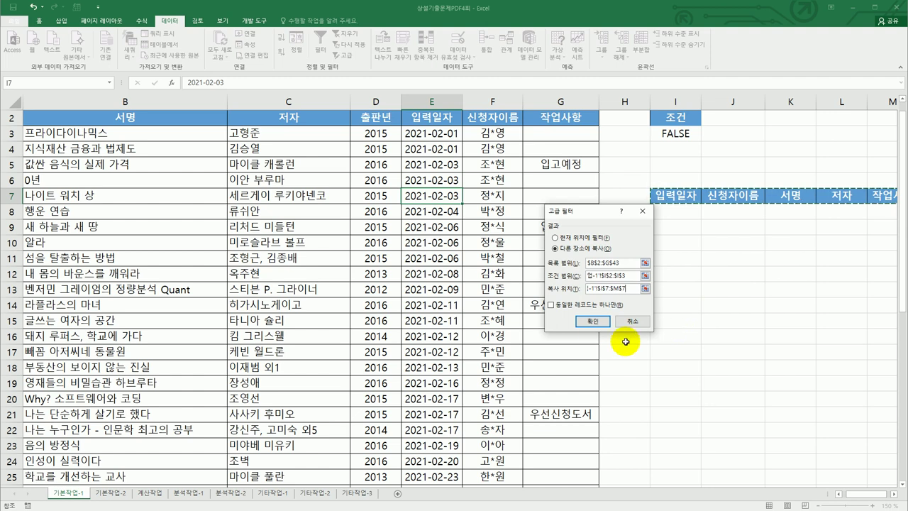
left_click(592, 321)
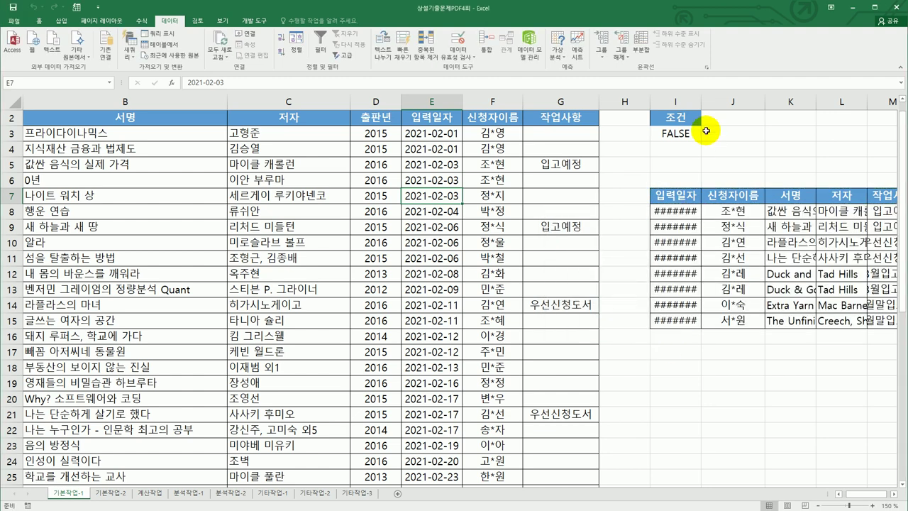
- Auto-fit the widths of columns I, L, M and K to the extracted records
double_click(702, 101)
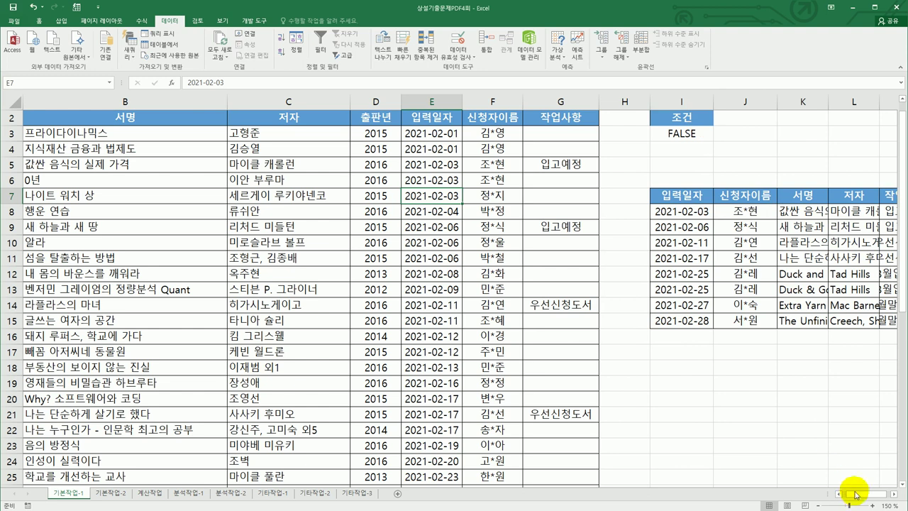
scroll(854, 493, "right", 1)
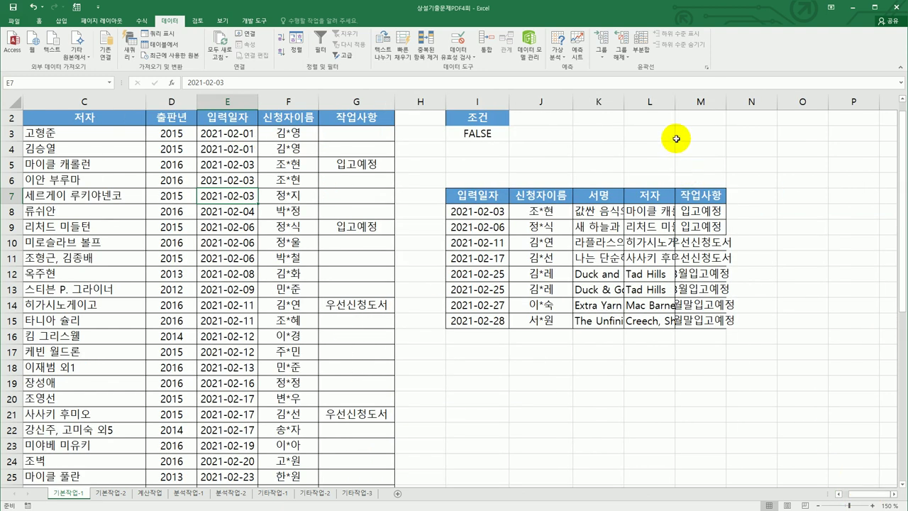
double_click(673, 102)
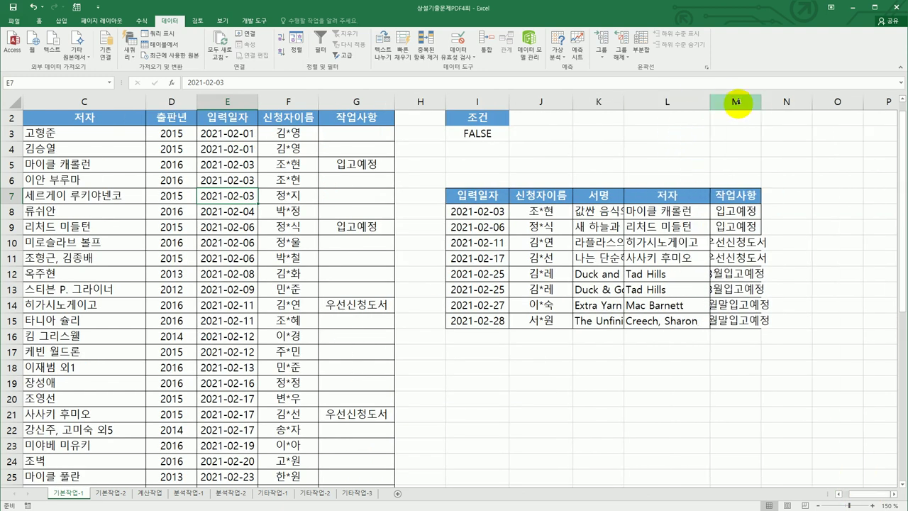
double_click(761, 105)
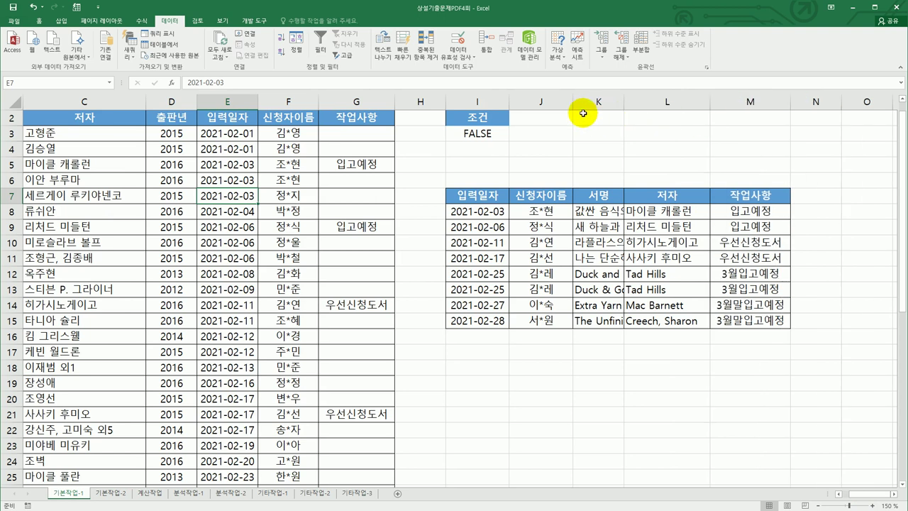
double_click(623, 104)
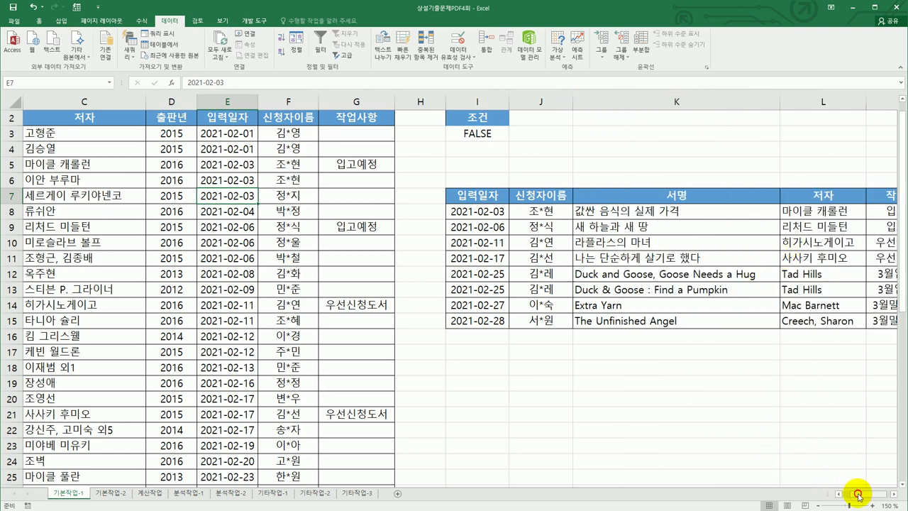
left_click_drag(858, 495, 864, 494)
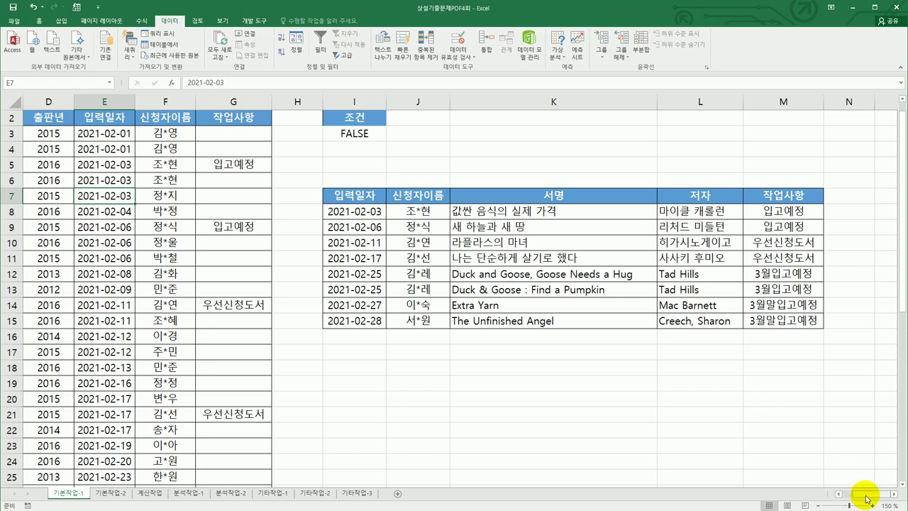
- Select the book records B3:G43 and start a new conditional formatting rule that uses a formula to determine which cells to format
left_click_drag(866, 495, 850, 495)
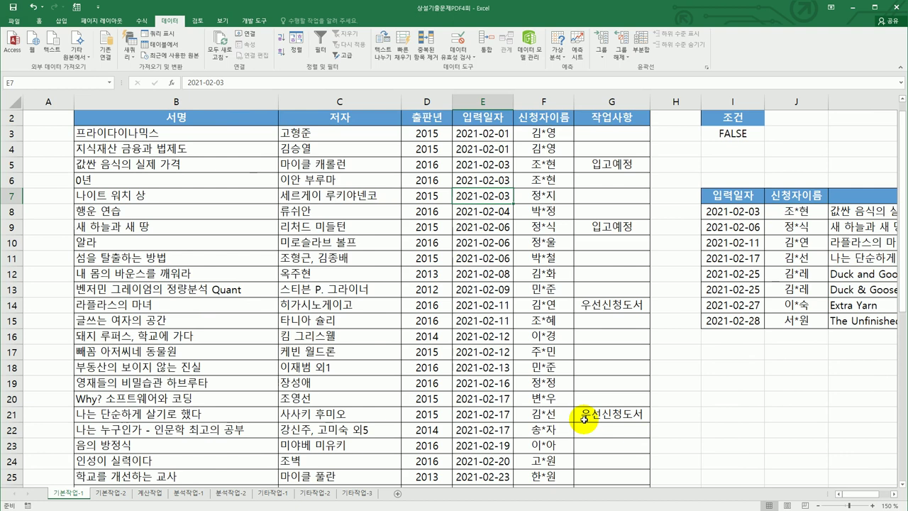
left_click_drag(209, 132, 608, 458)
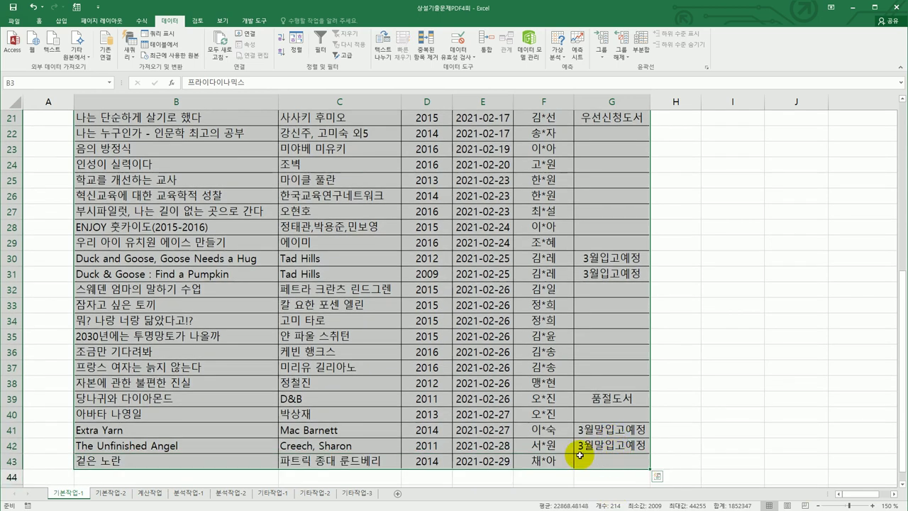
scroll(573, 421, "up", 3)
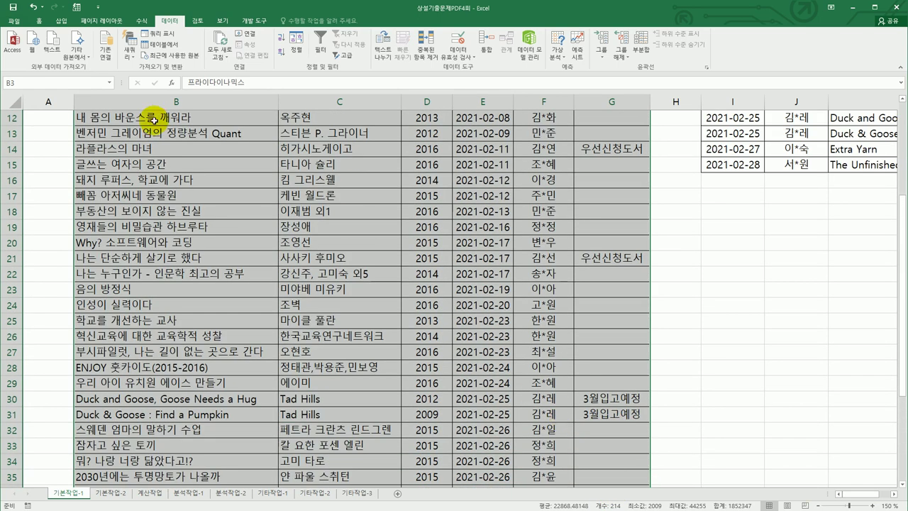
left_click(39, 21)
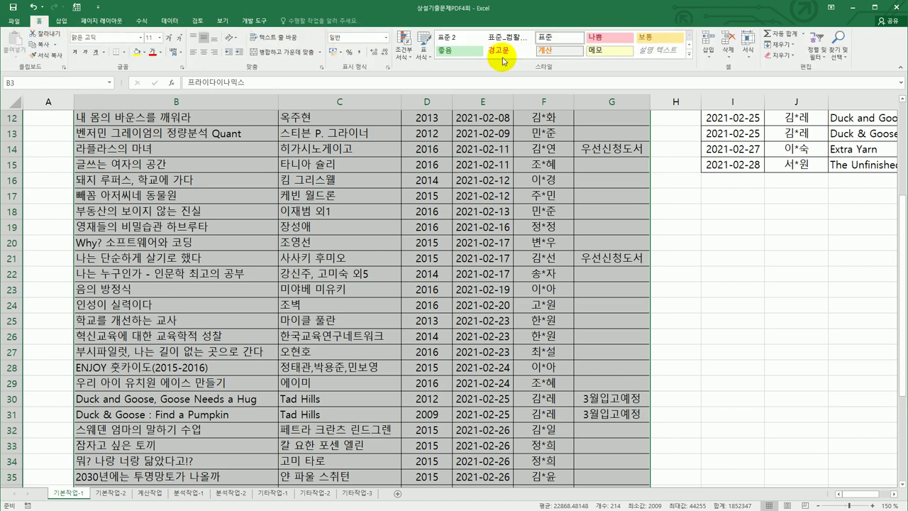
left_click(405, 56)
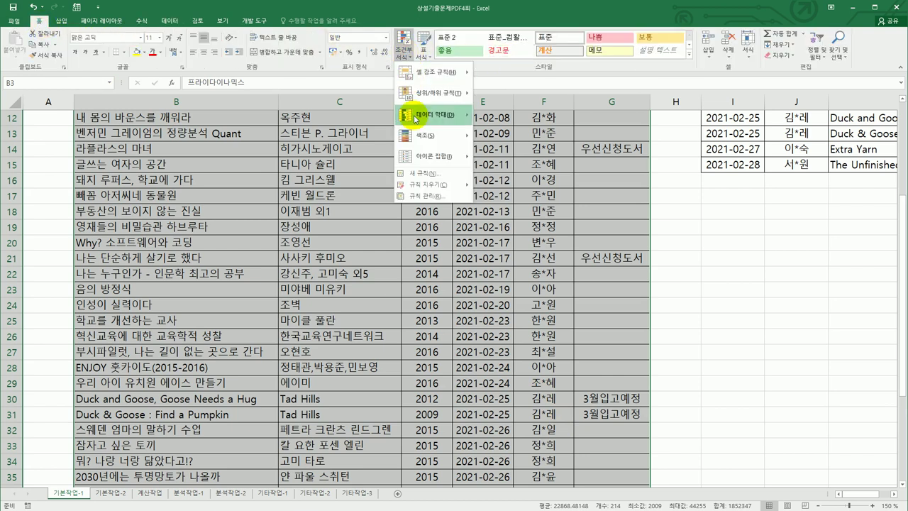
left_click(418, 173)
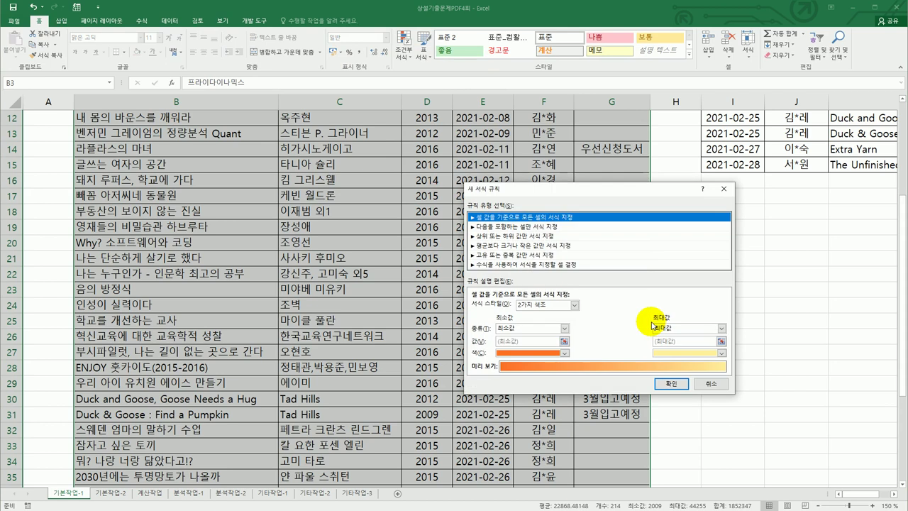
left_click(559, 264)
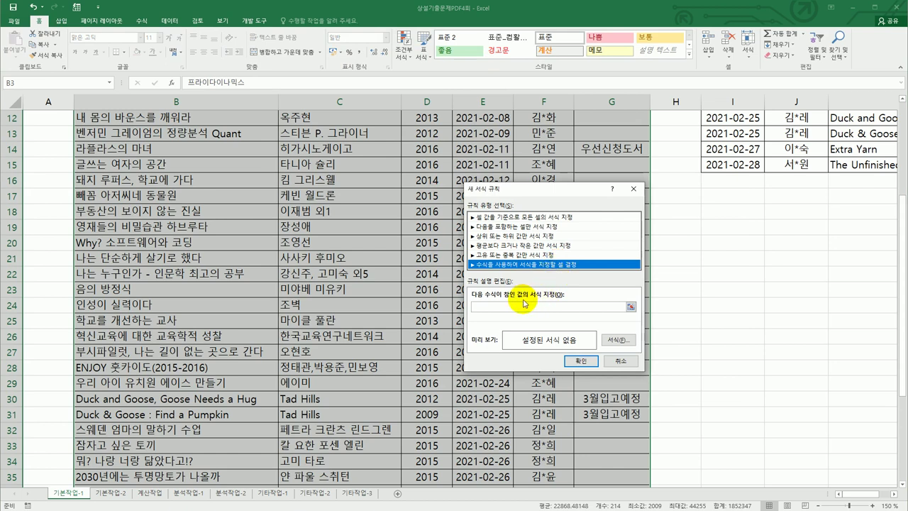
left_click(515, 306)
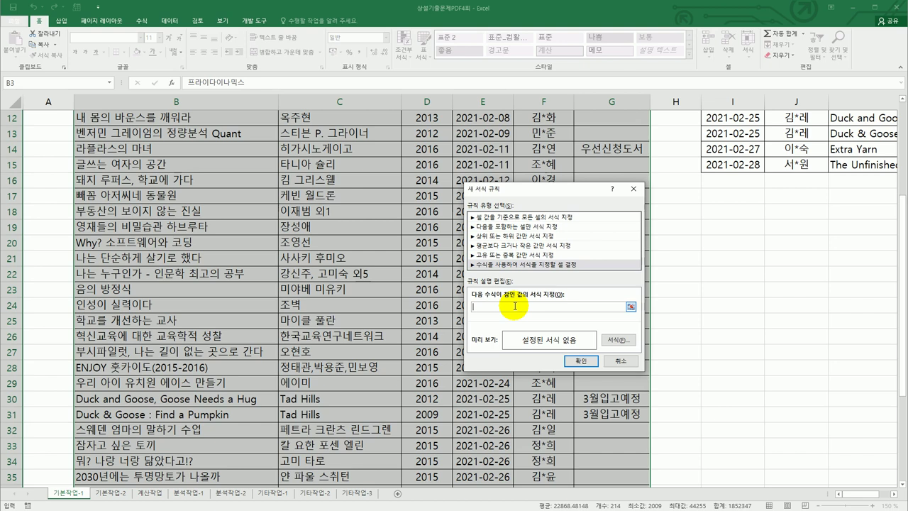
left_click_drag(905, 339, 905, 243)
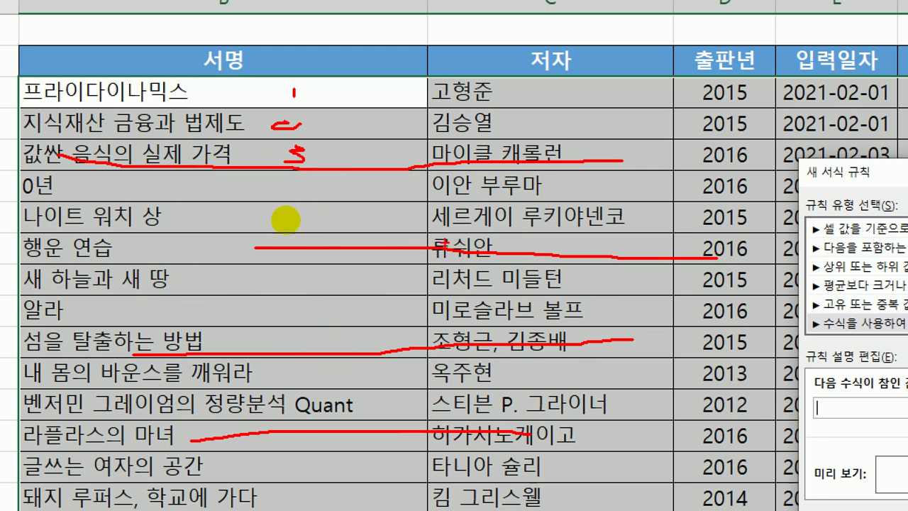
mouse_move(152, 71)
left_mouse_down()
mouse_move(64, 99)
mouse_move(160, 117)
left_mouse_up()
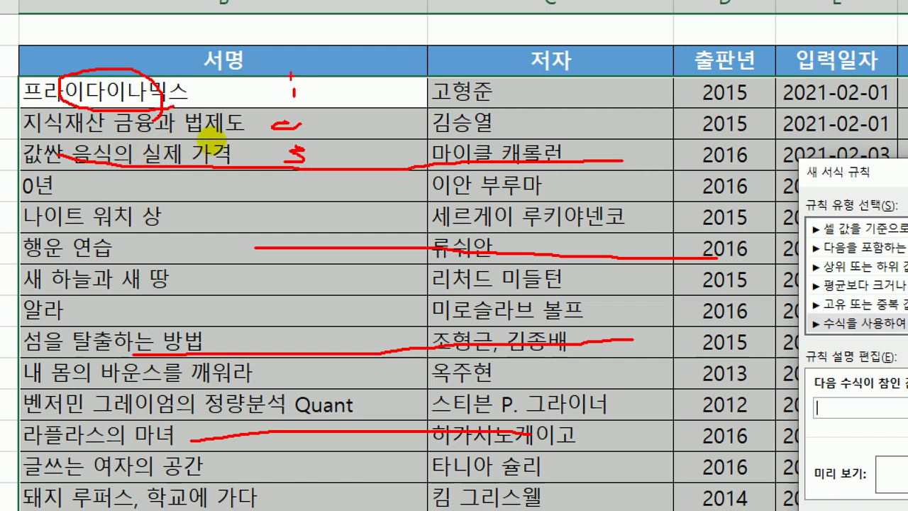
left_click_drag(328, 71, 347, 98)
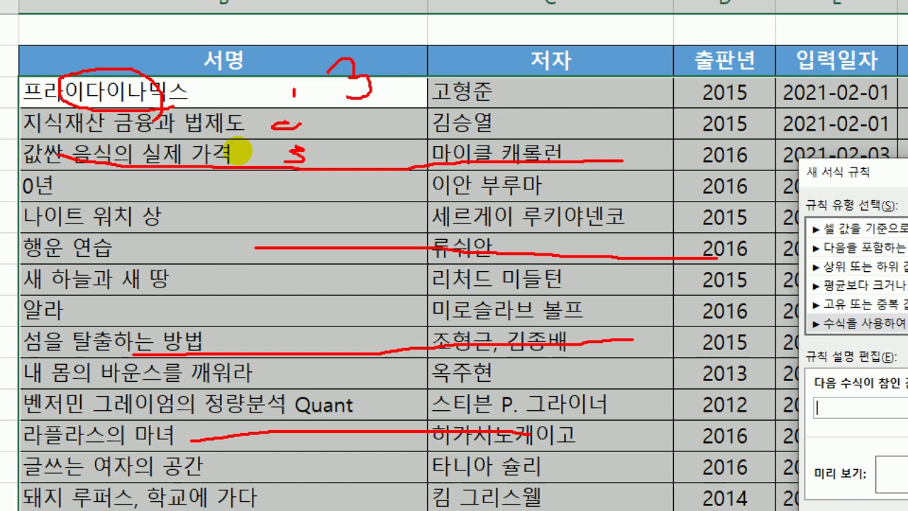
mouse_move(370, 107)
left_mouse_down()
mouse_move(339, 107)
mouse_move(321, 78)
mouse_move(367, 33)
mouse_move(372, 86)
left_mouse_up()
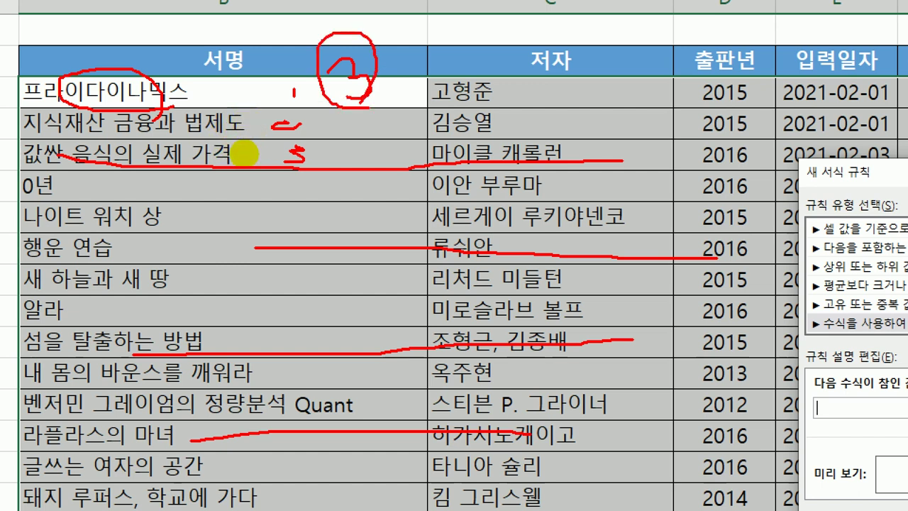
left_click_drag(389, 106, 376, 127)
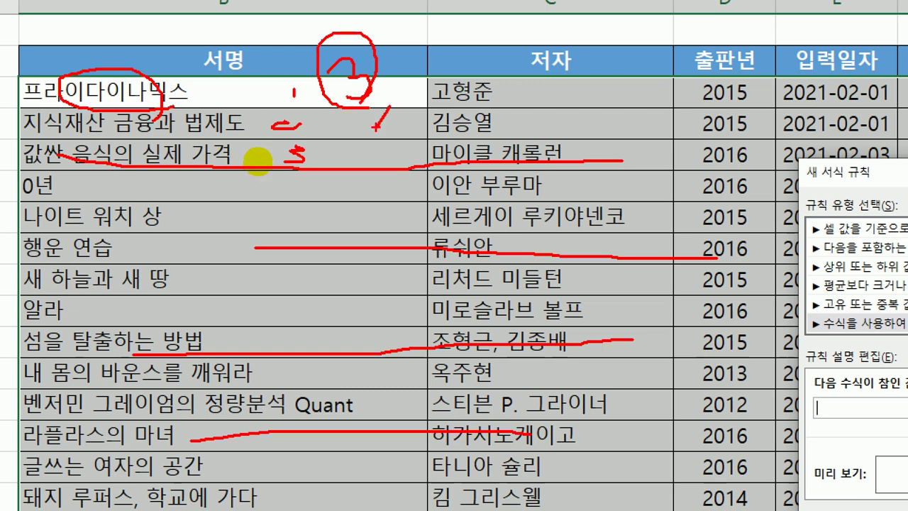
mouse_move(412, 63)
left_mouse_down()
mouse_move(444, 73)
mouse_move(426, 92)
left_mouse_up()
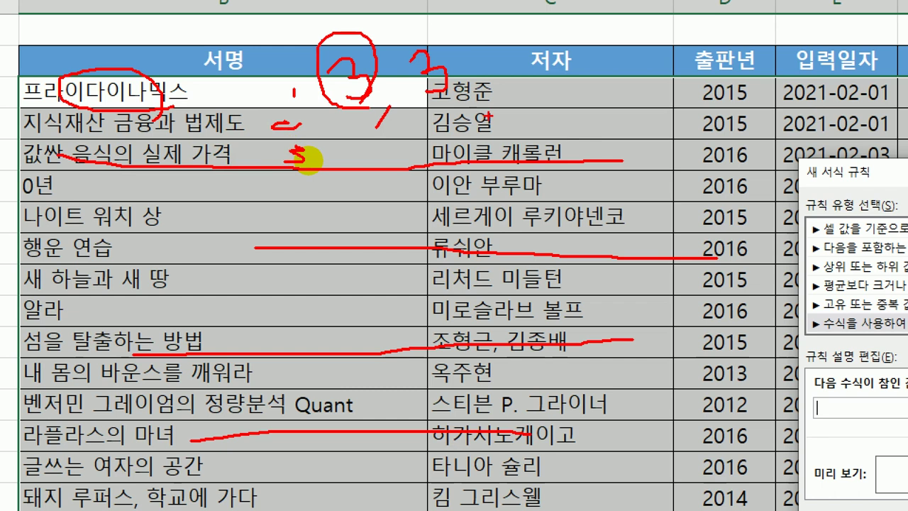
left_click_drag(489, 70, 506, 75)
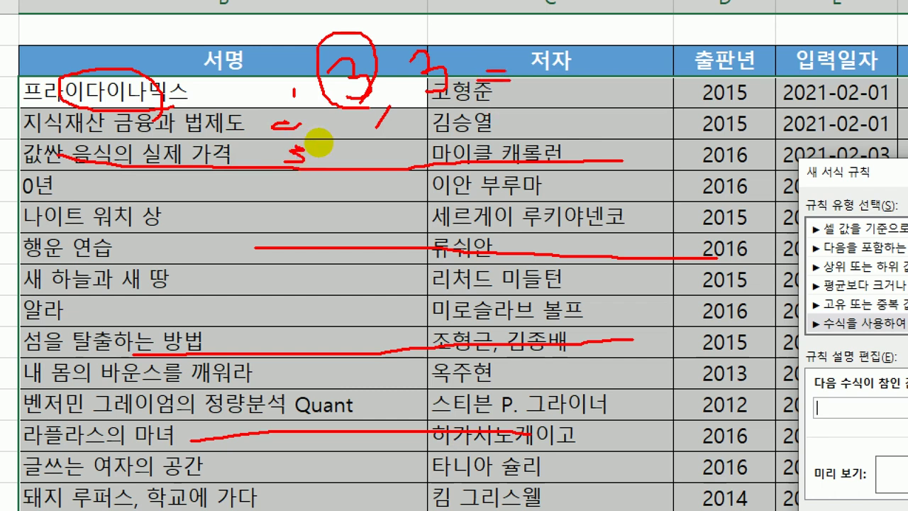
left_click_drag(557, 44, 547, 71)
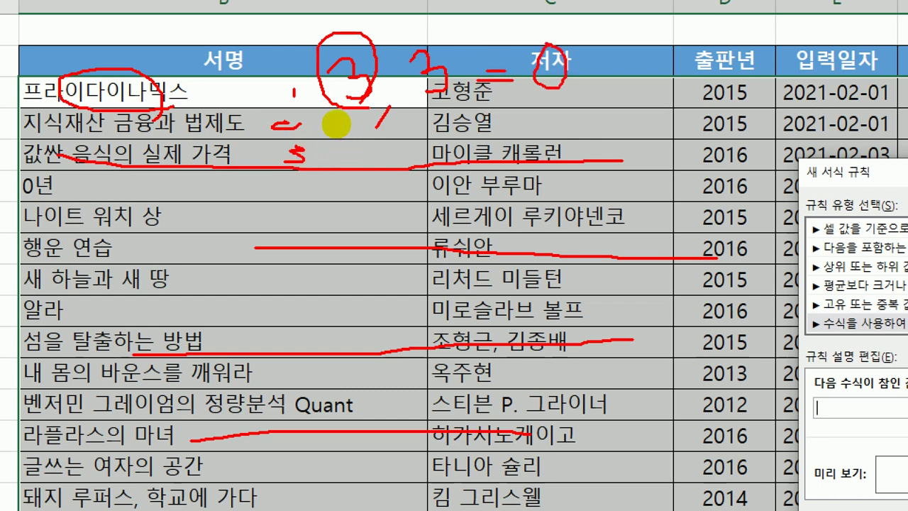
left_click_drag(1, 92, 43, 92)
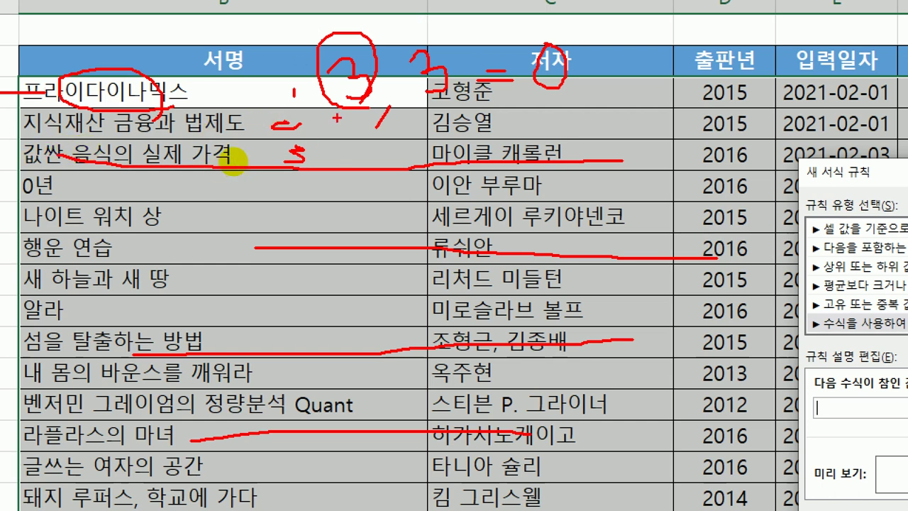
left_click_drag(214, 82, 207, 104)
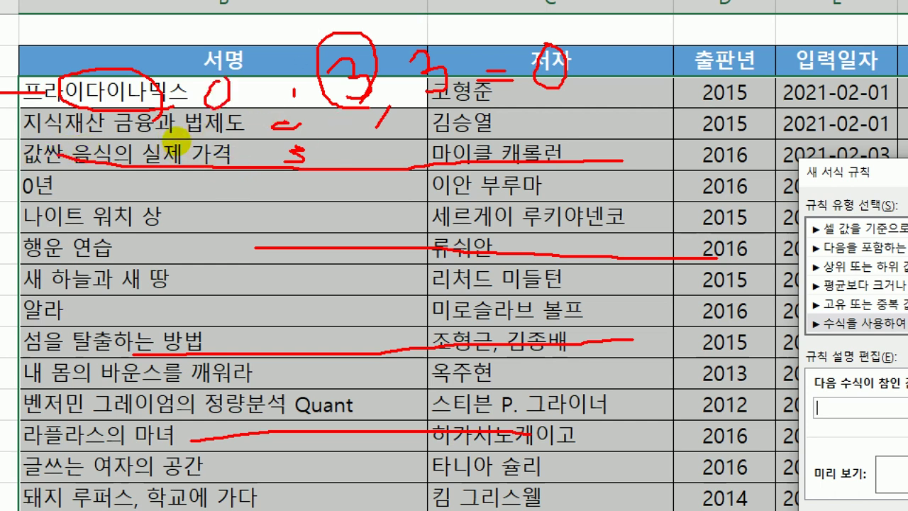
key("Escape")
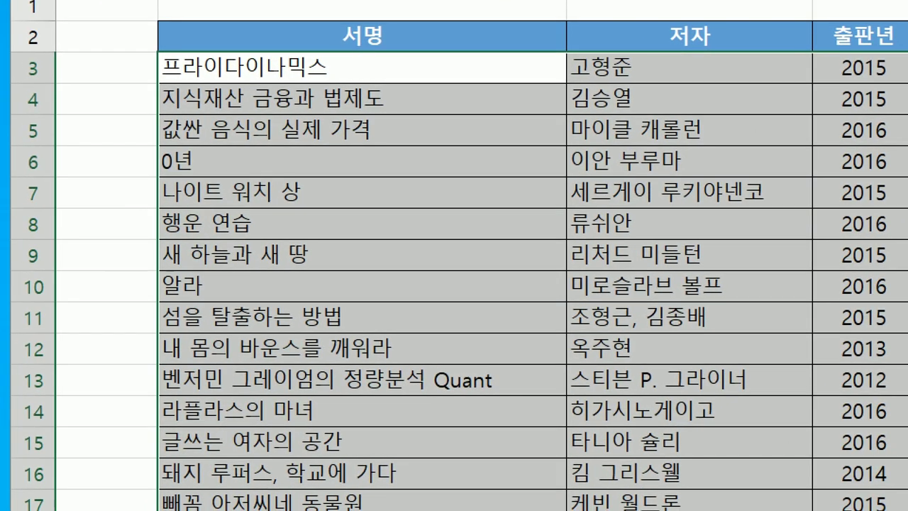
mouse_move(55, 83)
left_mouse_down()
mouse_move(7, 74)
mouse_move(49, 54)
mouse_move(47, 86)
left_mouse_up()
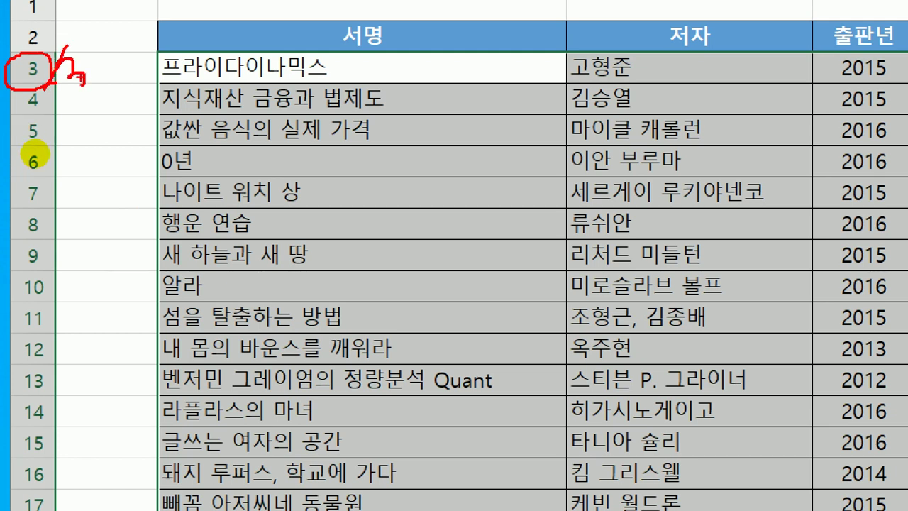
mouse_move(98, 68)
left_mouse_down()
mouse_move(132, 71)
mouse_move(144, 88)
mouse_move(151, 55)
left_mouse_up()
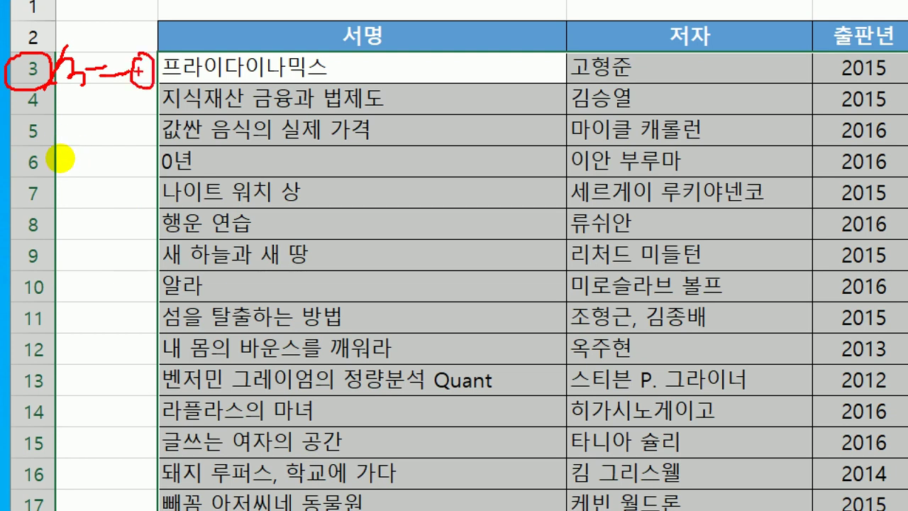
left_click_drag(117, 91, 118, 107)
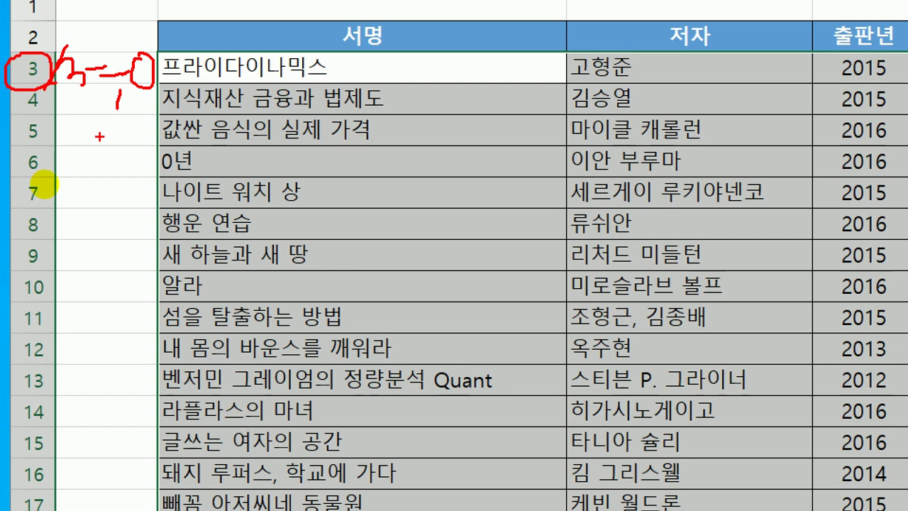
left_click_drag(30, 141, 44, 141)
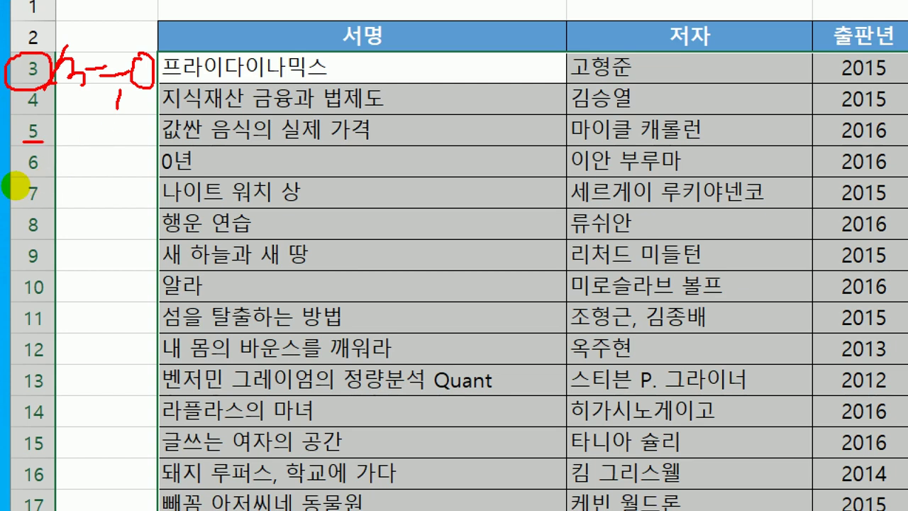
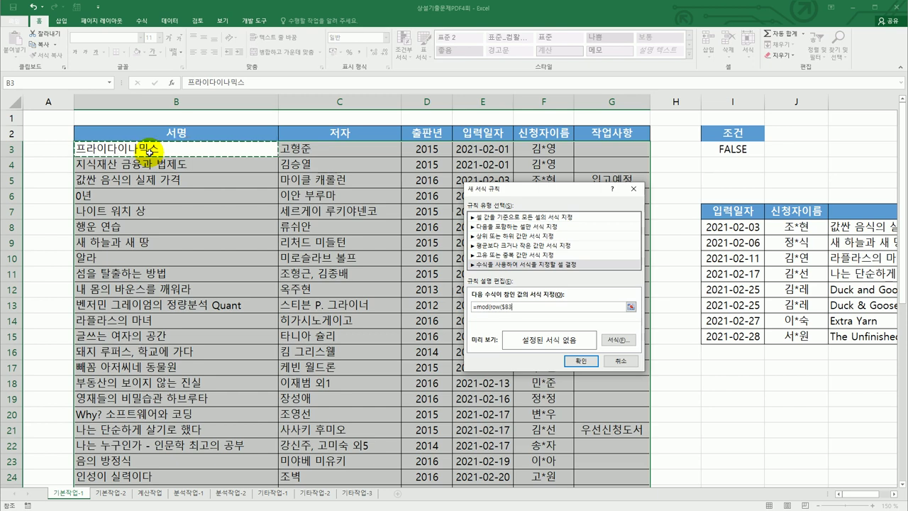
- Complete the rule formula as =mod(row($B3),3)=2 and apply it with an italic font and a yellow fill
type(")")
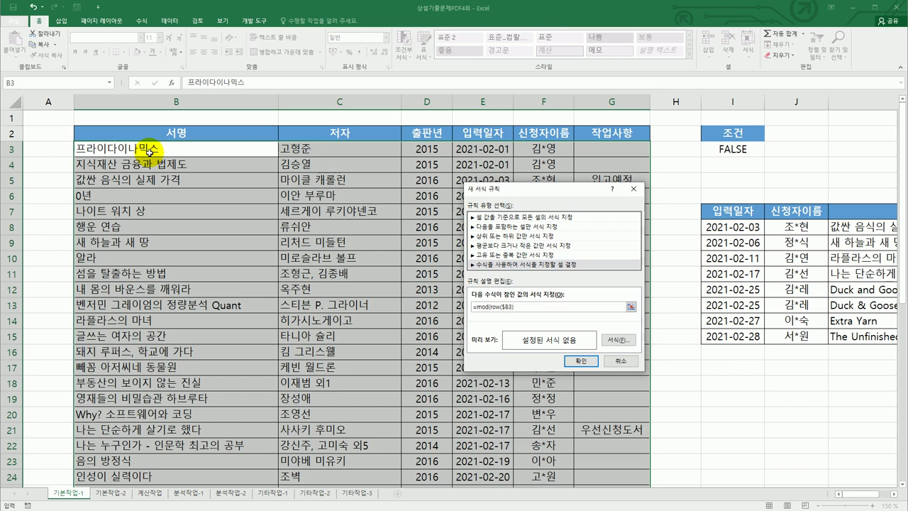
type(",3)=2")
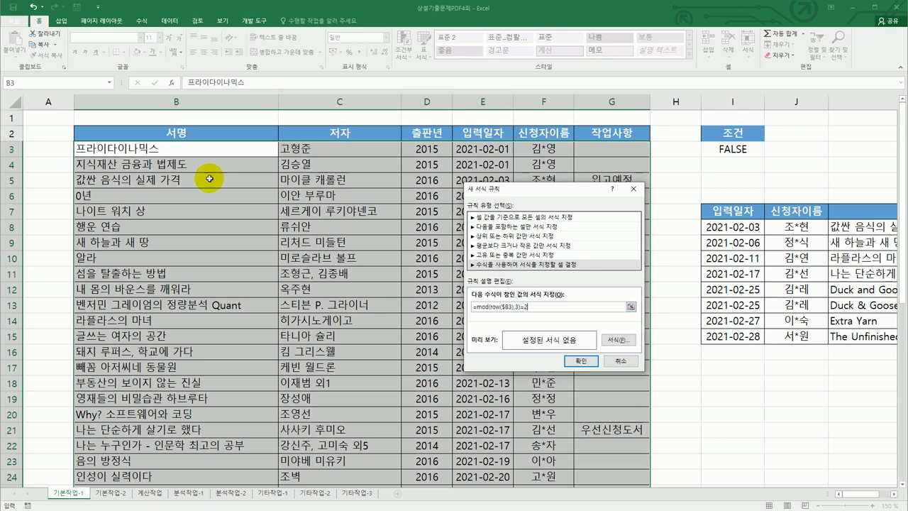
left_click(626, 344)
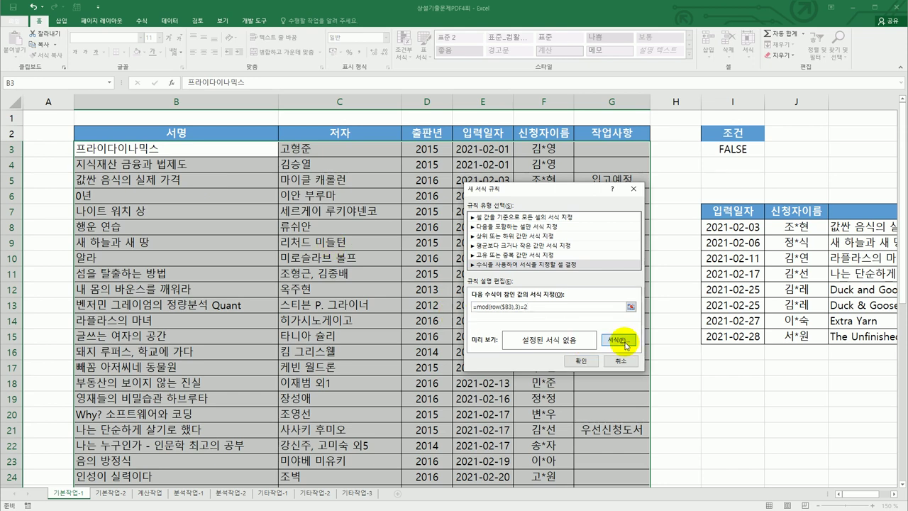
left_click_drag(392, 151, 322, 150)
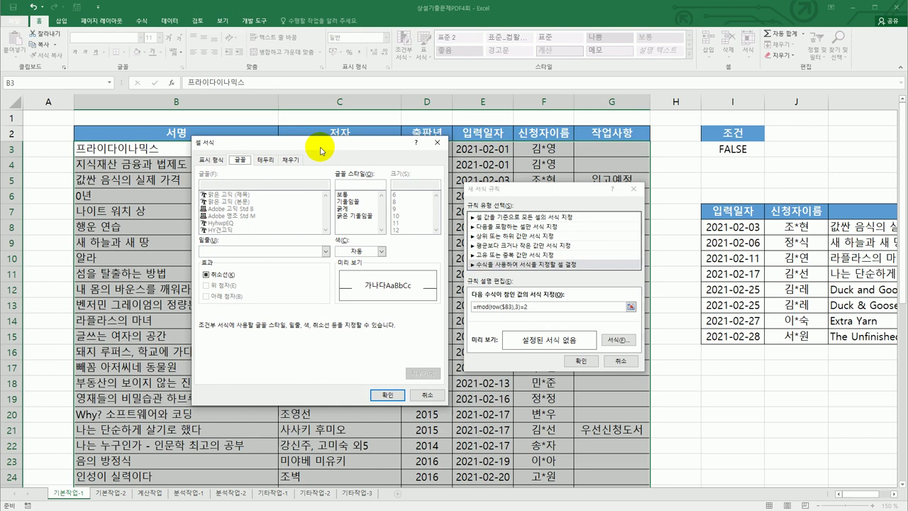
left_click(360, 202)
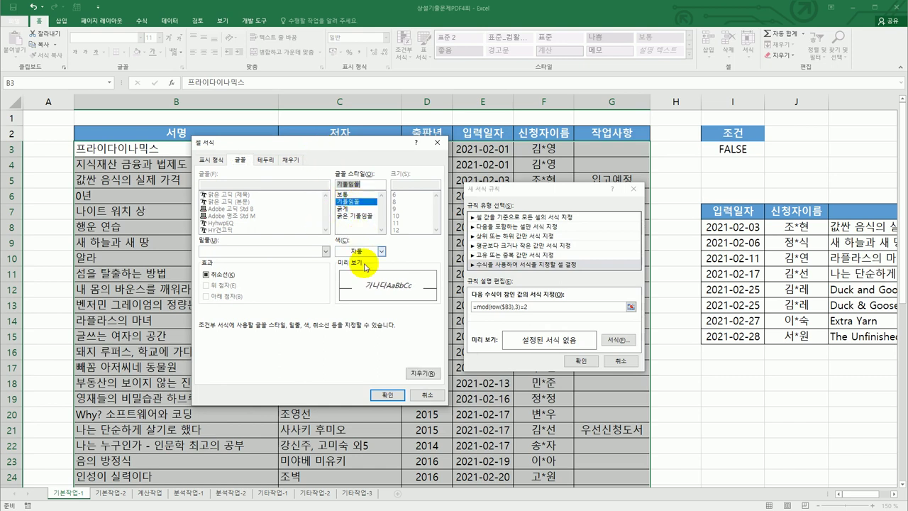
left_click(289, 163)
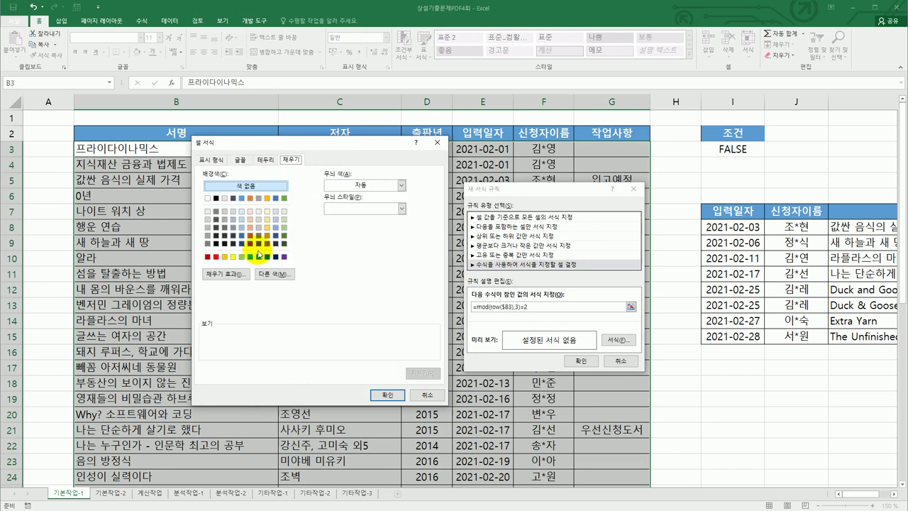
left_click(234, 257)
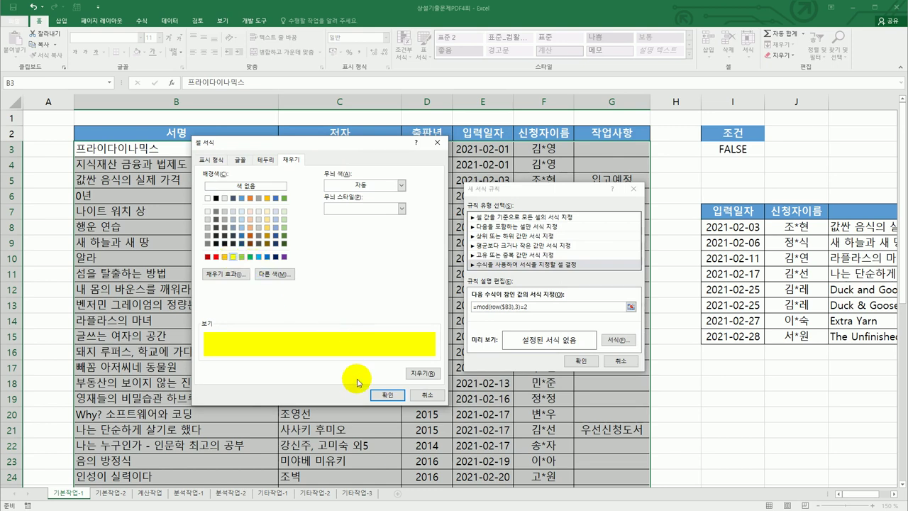
left_click(387, 394)
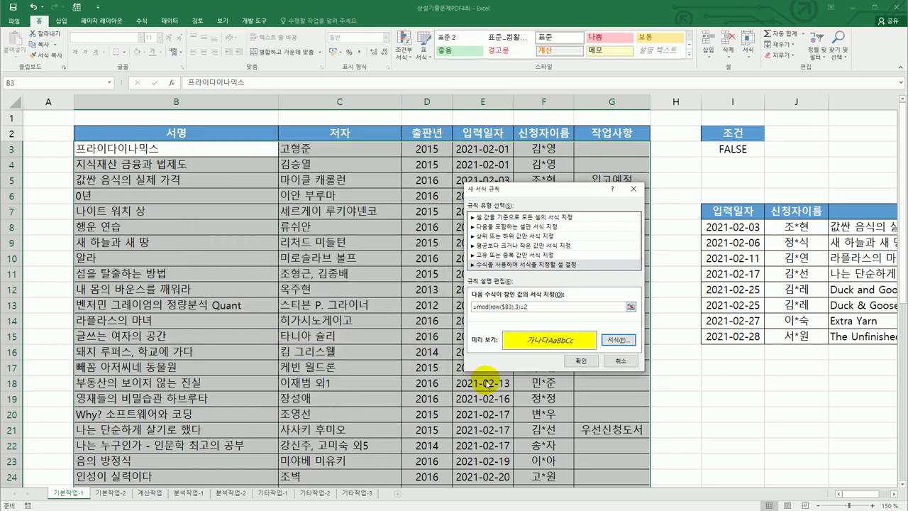
left_click(588, 365)
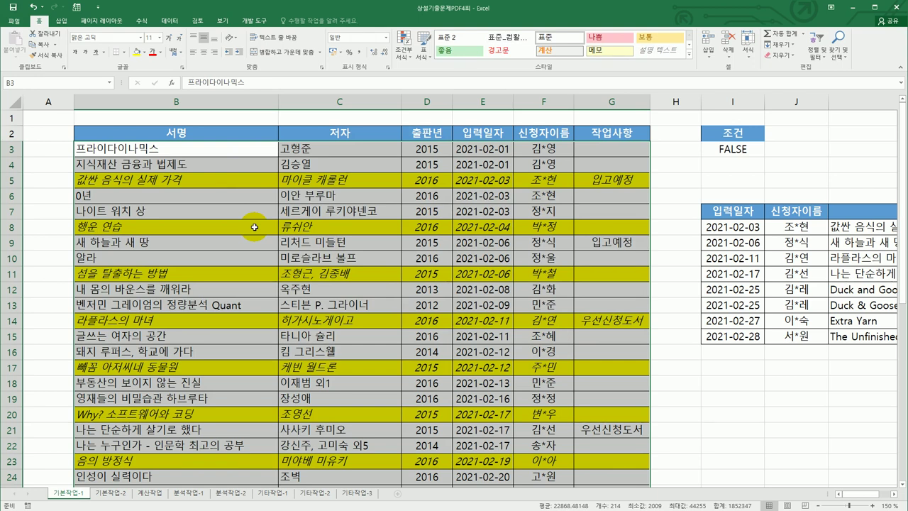
- On the 기본작업-2 sheet, set the page to be centred both horizontally and vertically when printed
left_click(118, 492)
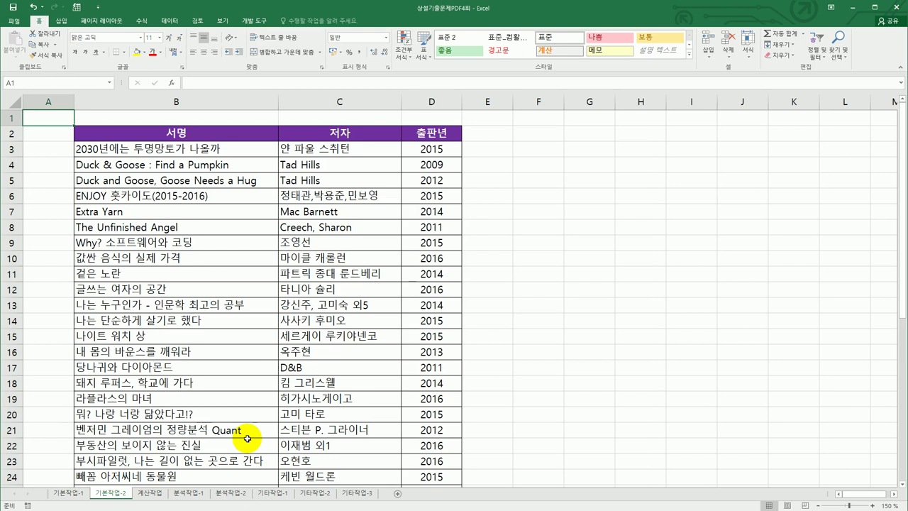
left_click(118, 26)
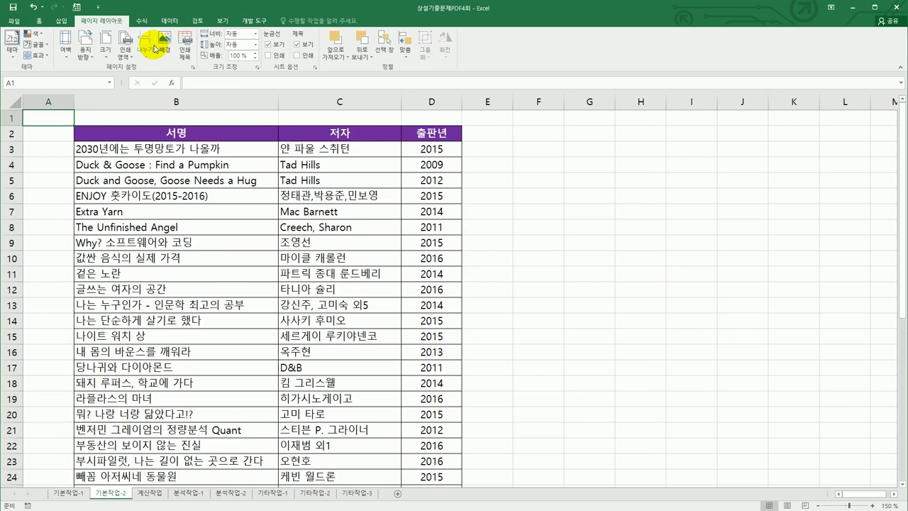
left_click(193, 67)
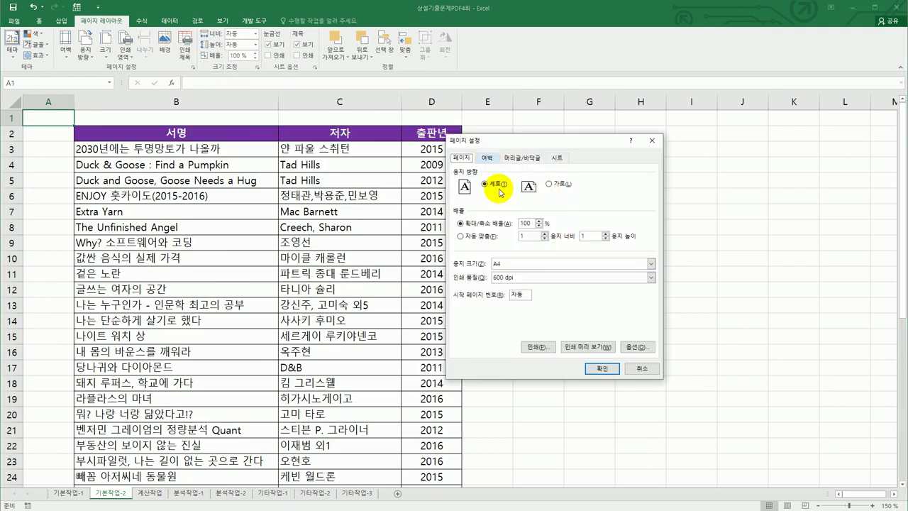
left_click(487, 157)
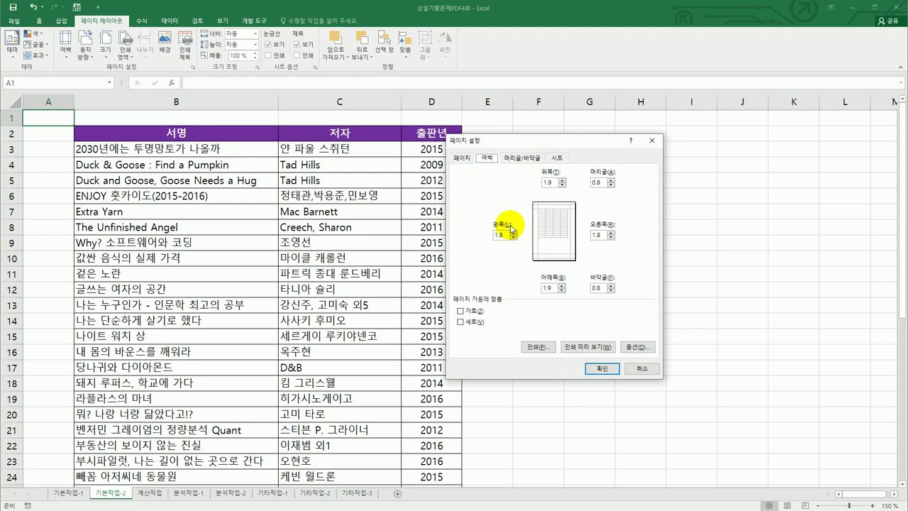
left_click(468, 310)
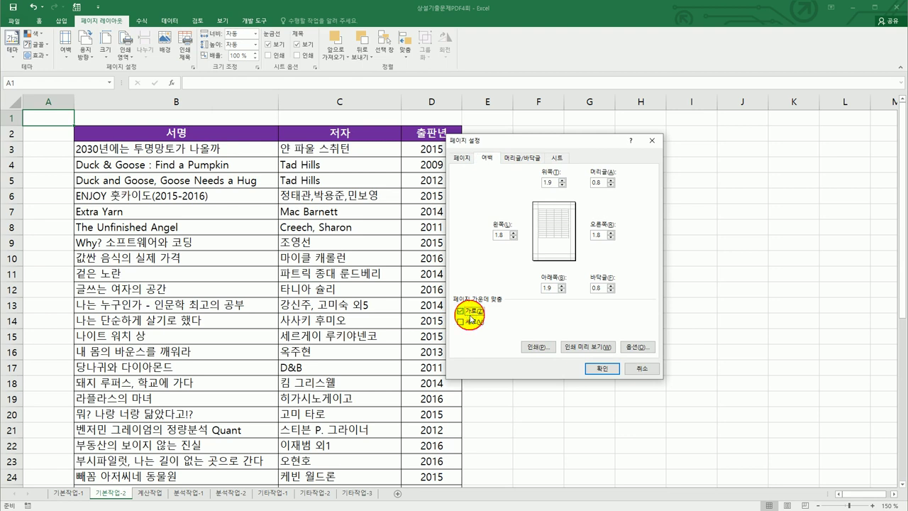
left_click(471, 322)
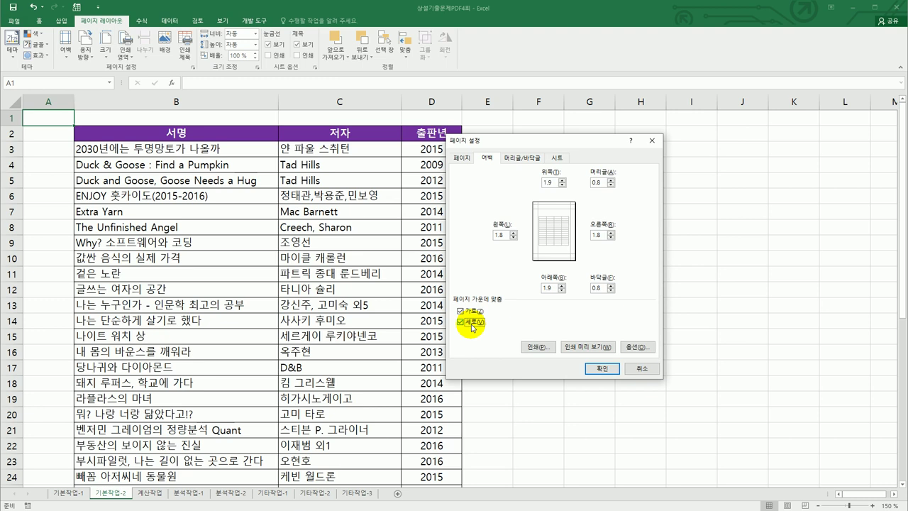
- Add a custom footer whose centre section shows the current page number, a slash and the total number of pages
left_click(529, 159)
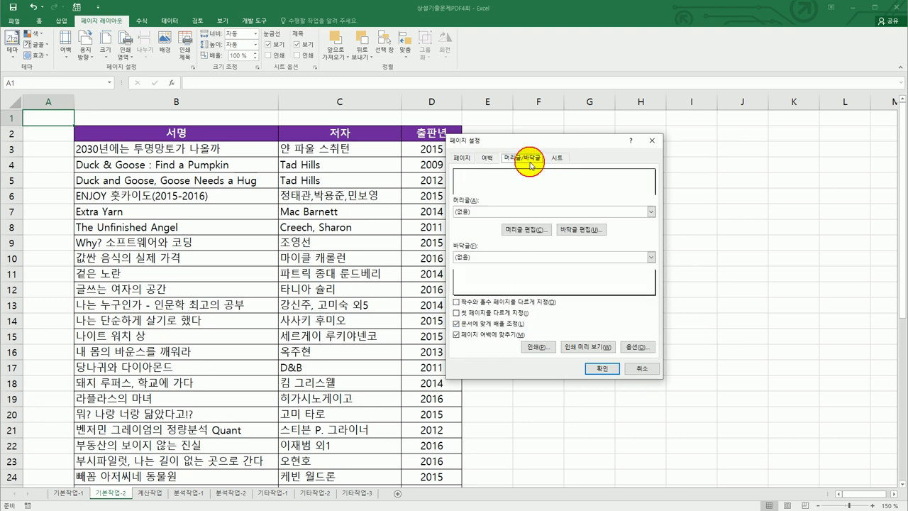
left_click(572, 231)
left_click(551, 307)
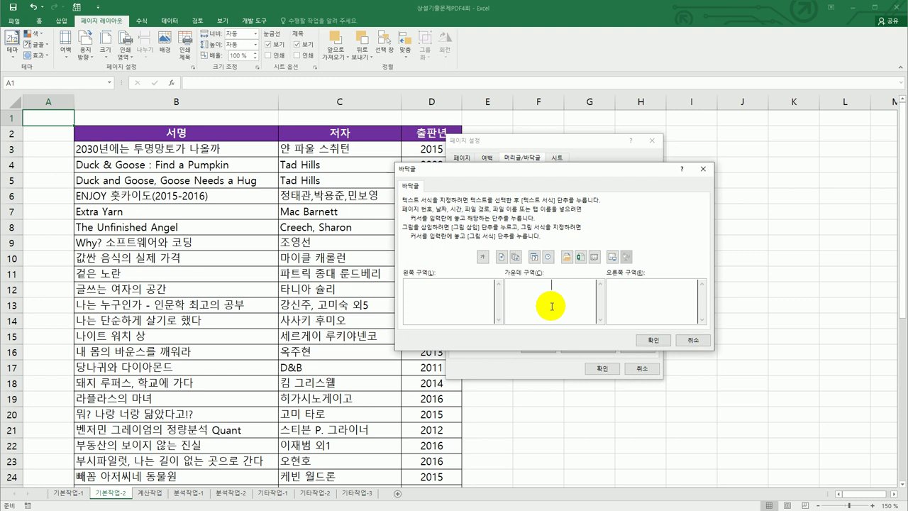
left_click(508, 260)
type("/")
left_click(516, 258)
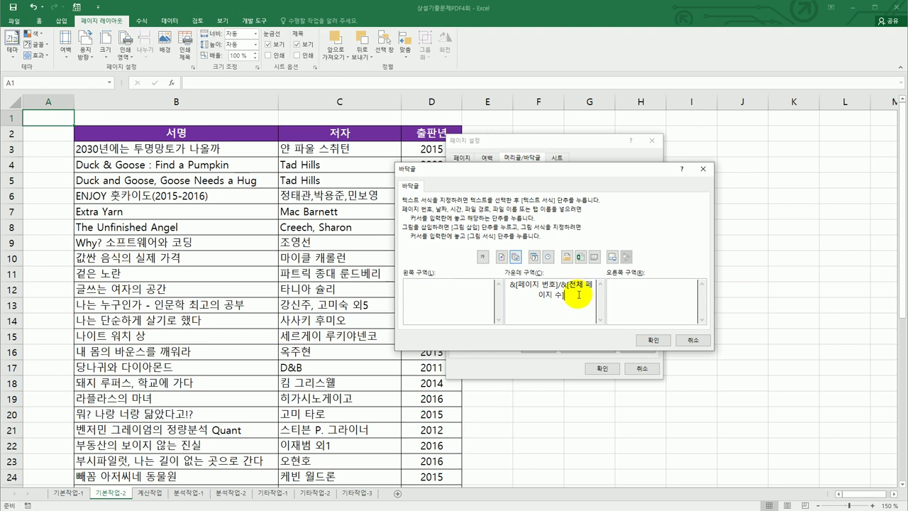
left_click(666, 341)
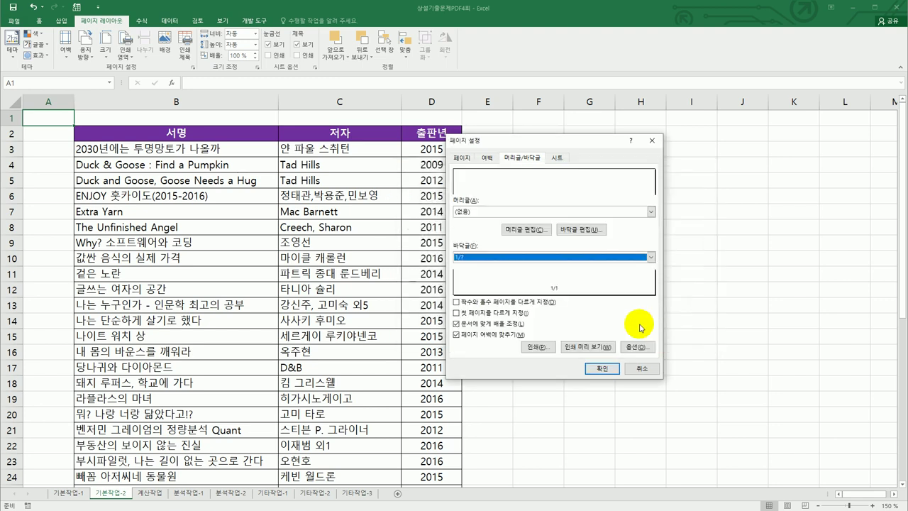
- Set the print area to B2:D42, repeat row 2 as the print title on every page, and apply the page setup
left_click(555, 157)
left_click(542, 173)
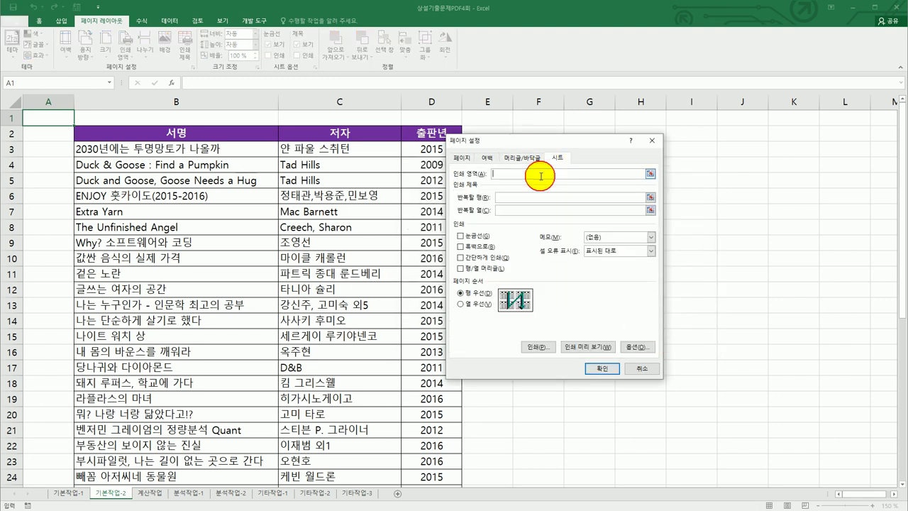
left_click_drag(153, 137, 429, 434)
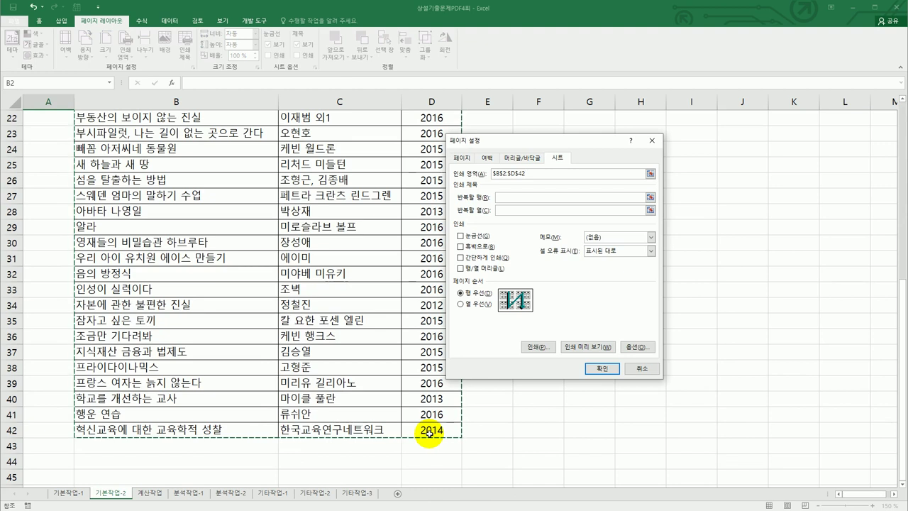
left_click(511, 200)
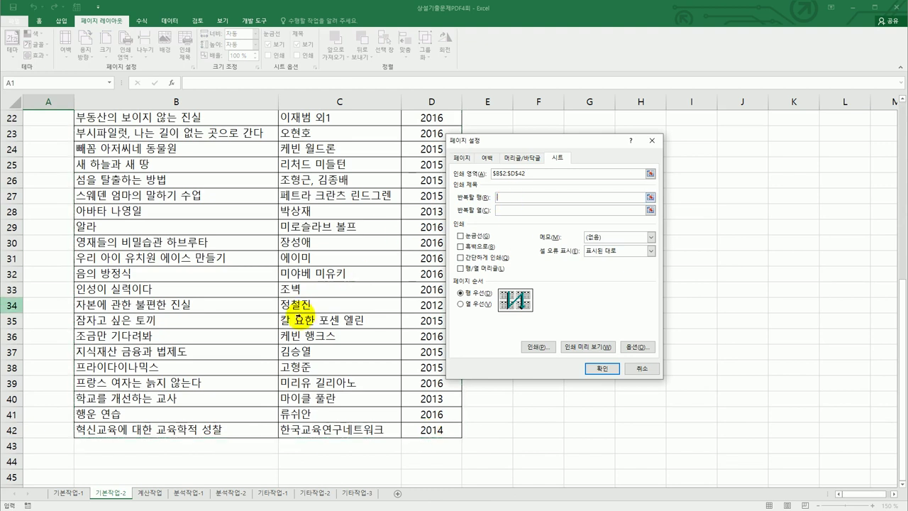
scroll(298, 309, "up", 7)
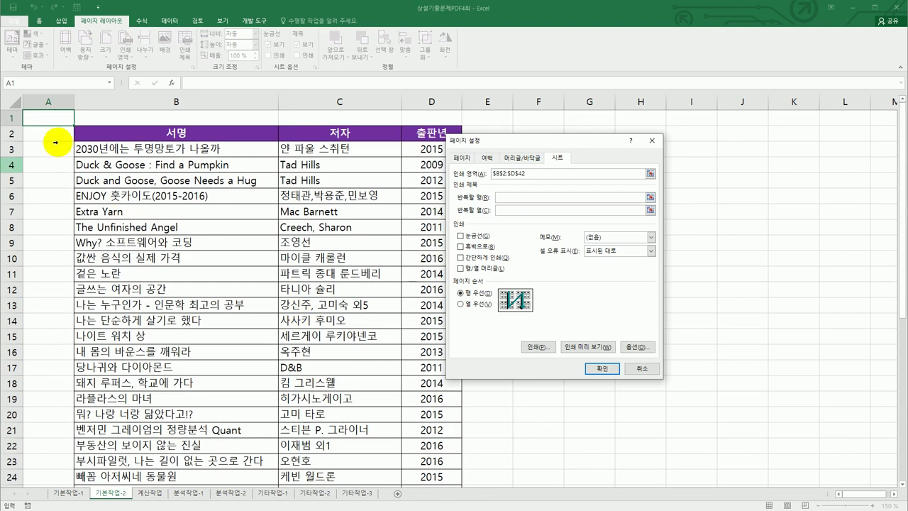
left_click(14, 132)
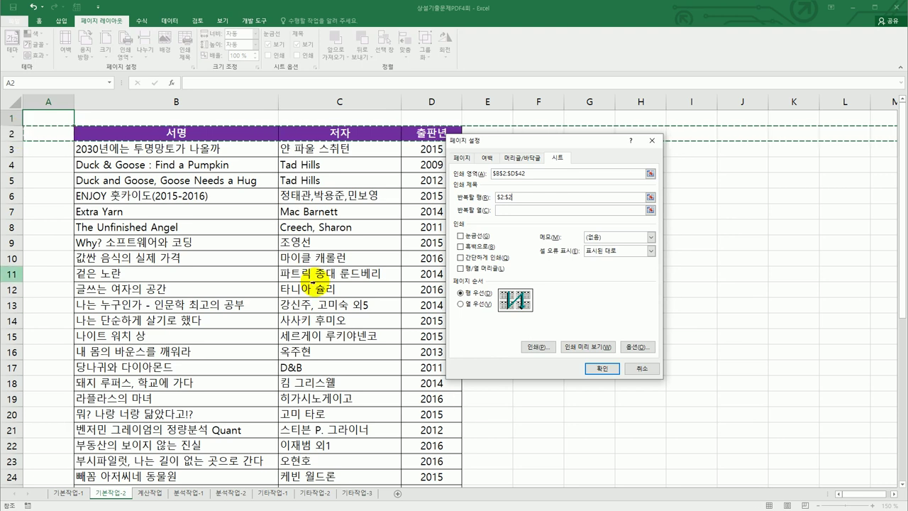
left_click(604, 368)
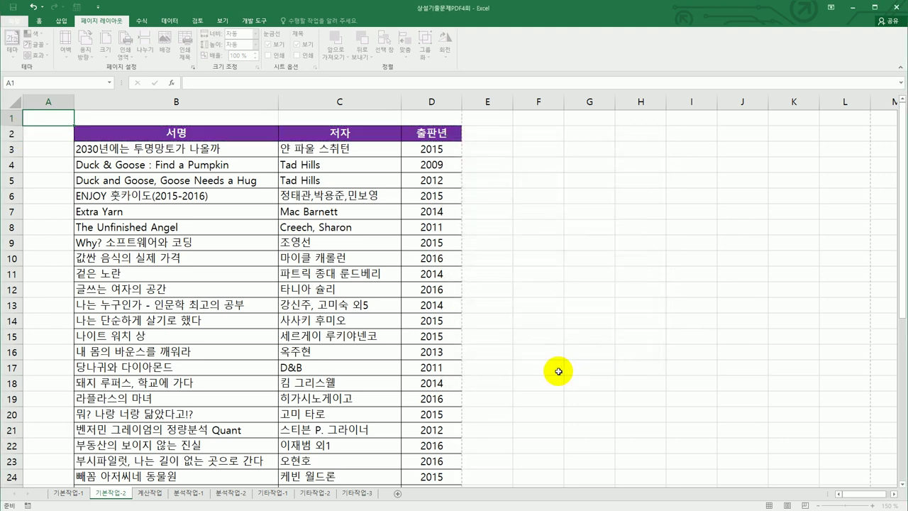
- Check the print preview of the 기본작업-2 sheet, including its centring and footer, and return to the worksheet
left_click(14, 20)
left_click(21, 143)
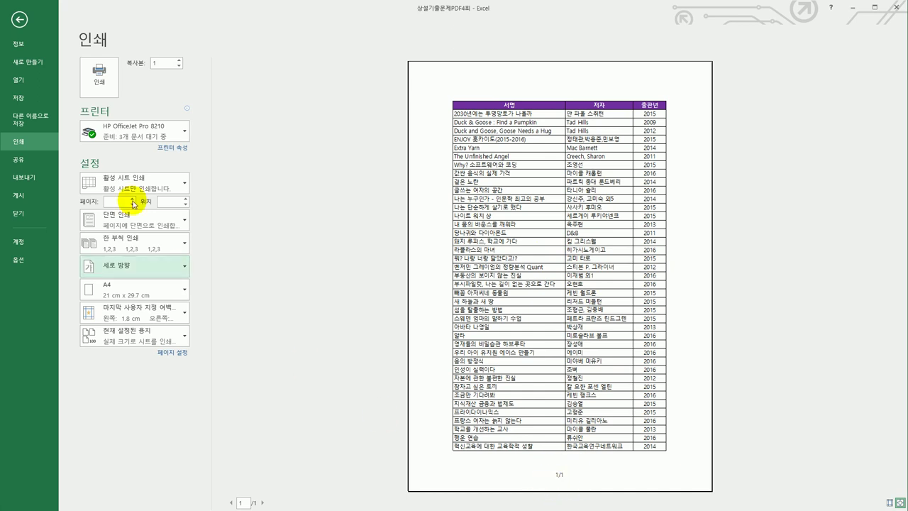
left_click(19, 20)
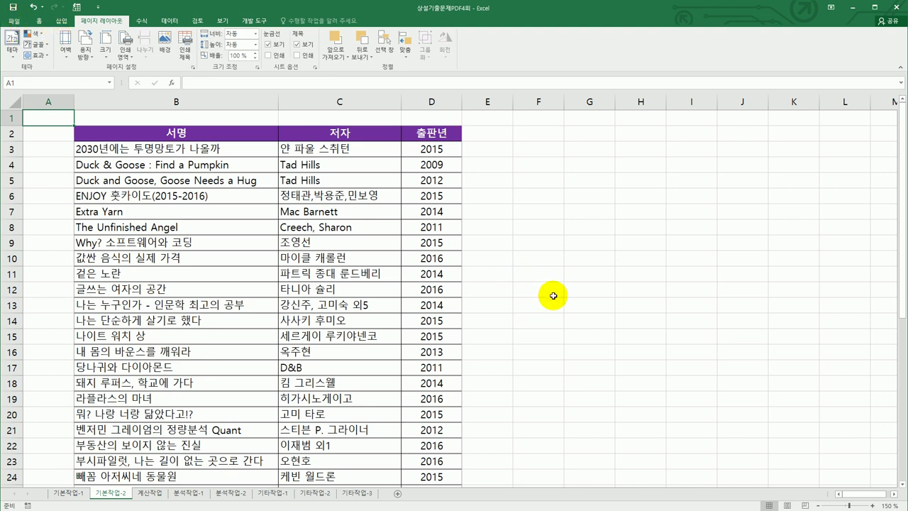
scroll(554, 294, "down", 1)
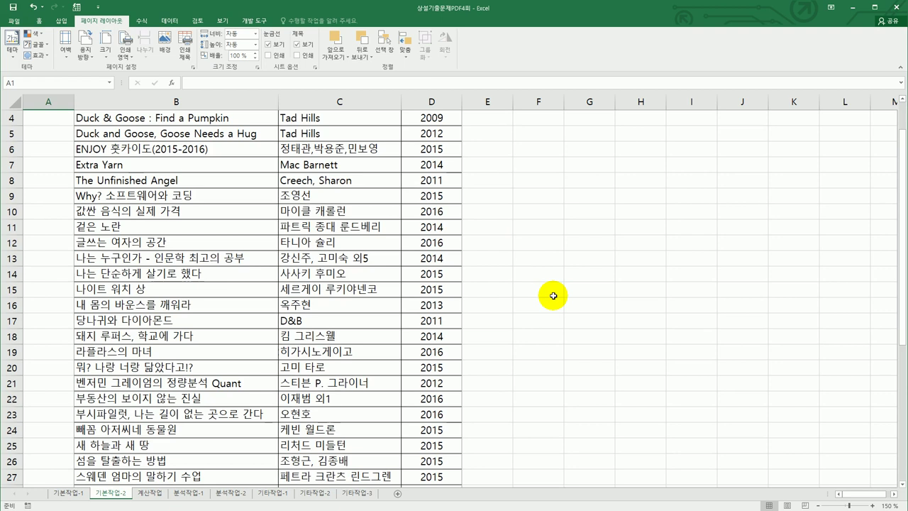
- On the 계산작업 sheet, begin a MATCH formula in D4 that looks up the 성명 value in B4
left_click(156, 493)
left_click(216, 170)
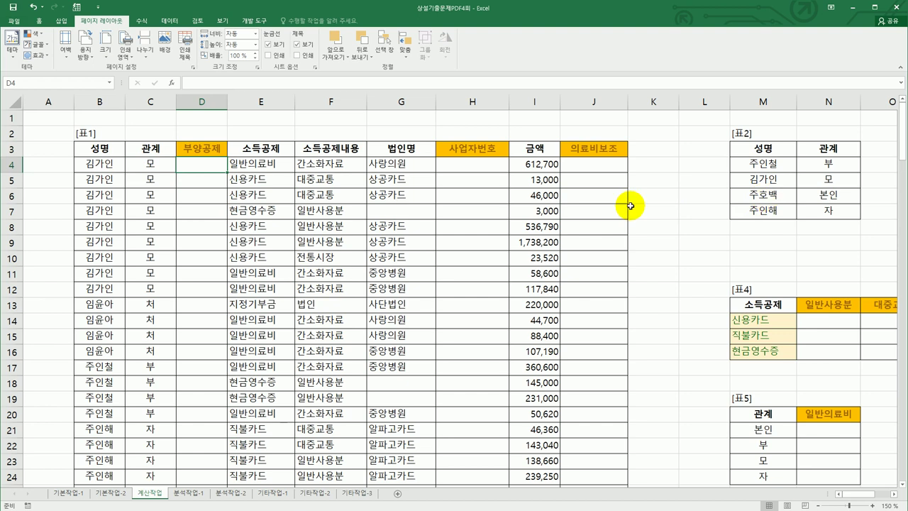
left_click(112, 162)
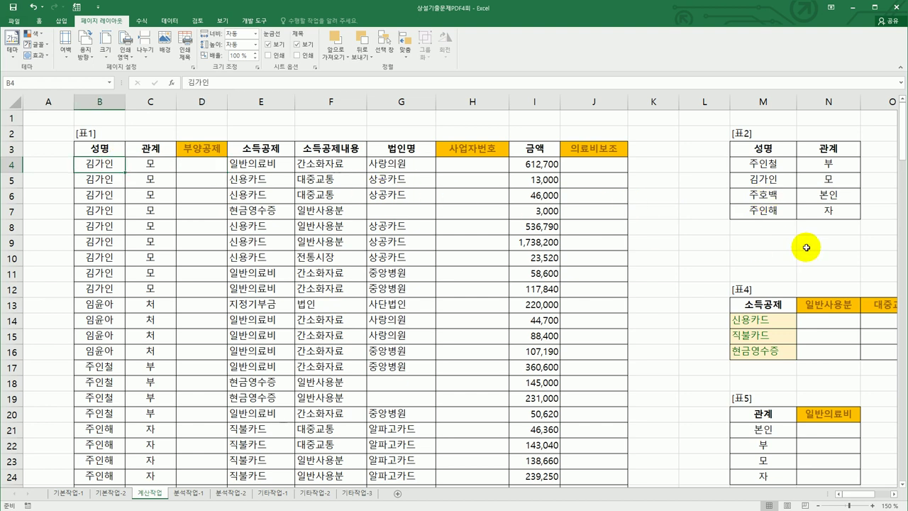
left_click_drag(775, 164, 820, 215)
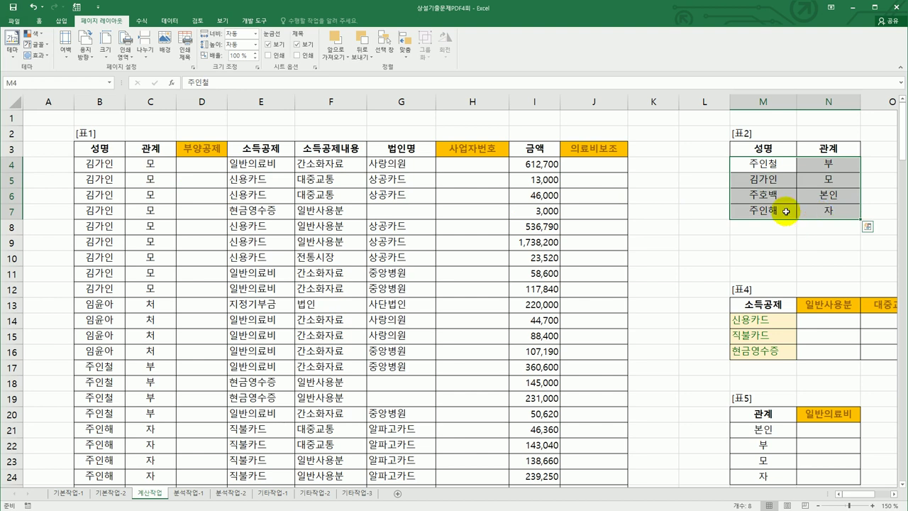
left_click(210, 168)
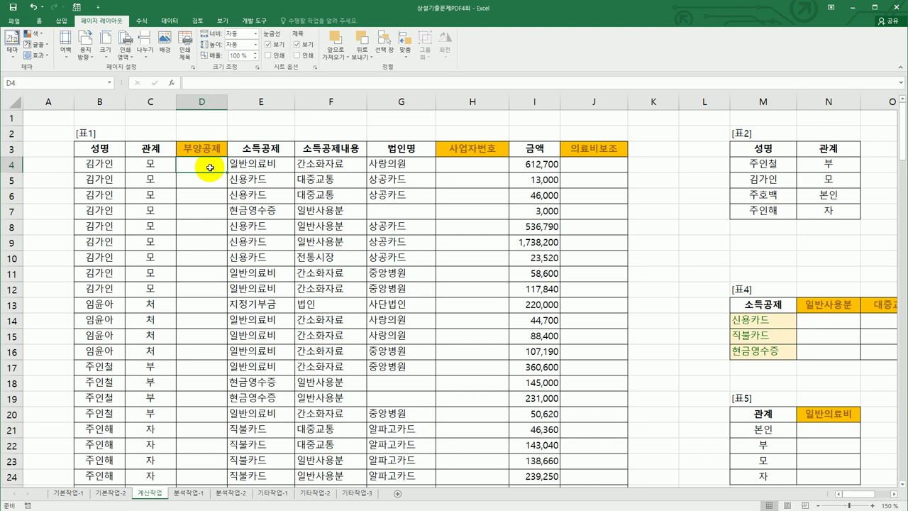
type("=mat")
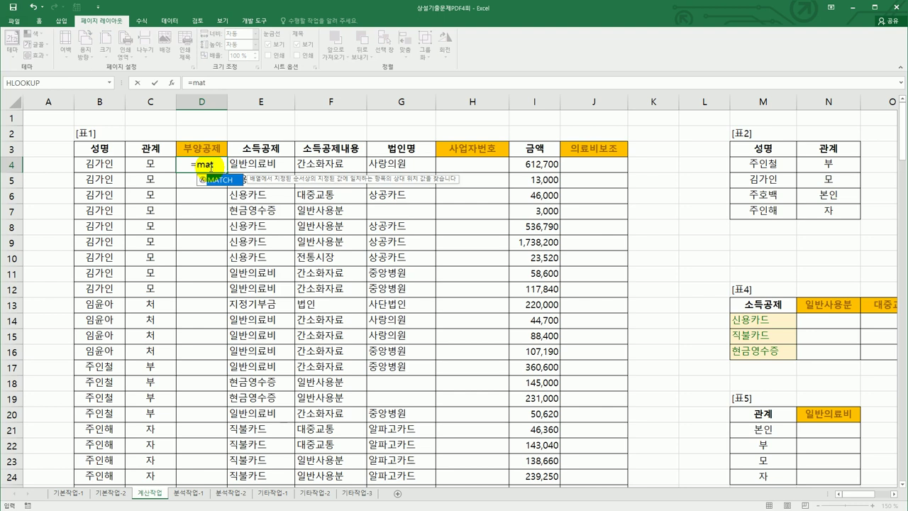
key("Tab")
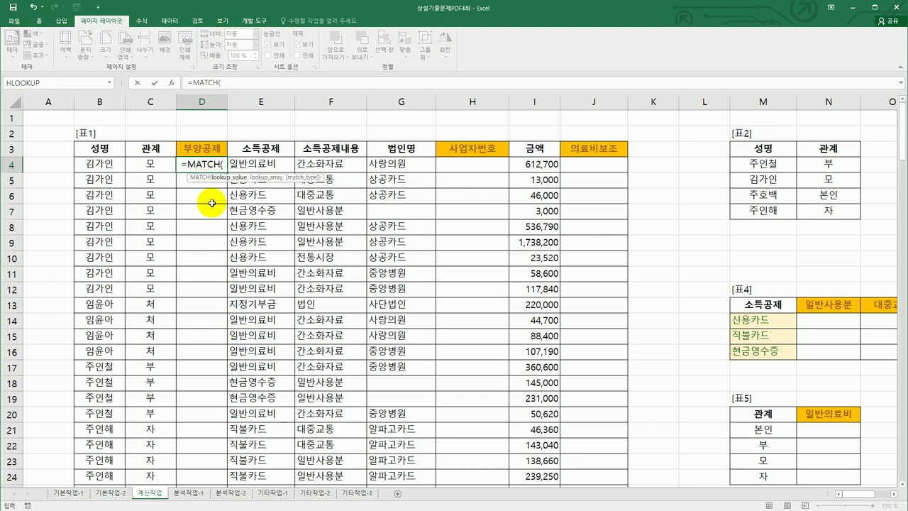
left_click(118, 166)
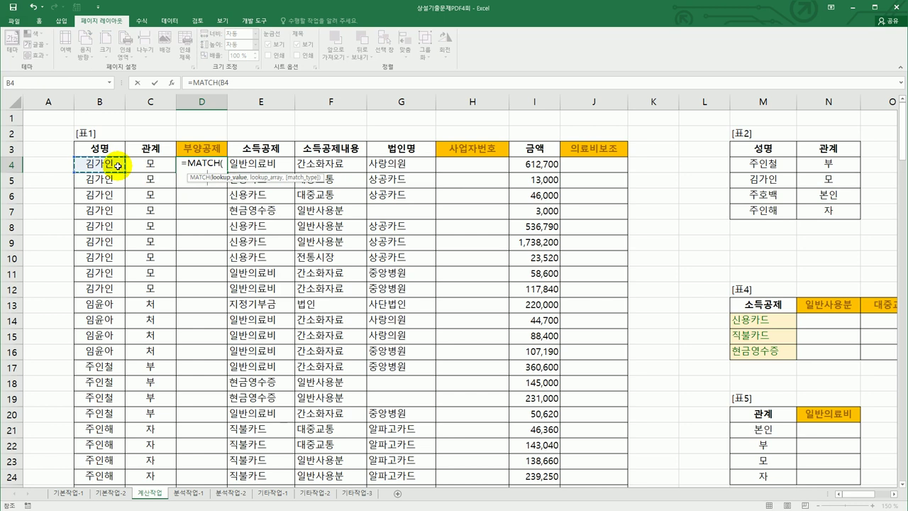
type(",")
- Complete the D4 MATCH formula with the absolute lookup range $M$4:$M$7 from 표2 and exact match type 0, and enter it
left_click_drag(786, 165, 781, 210)
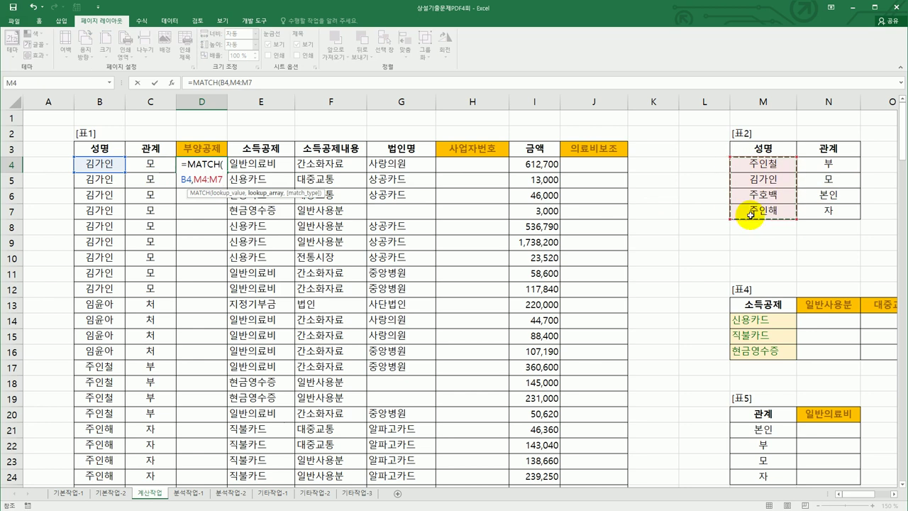
key("F4")
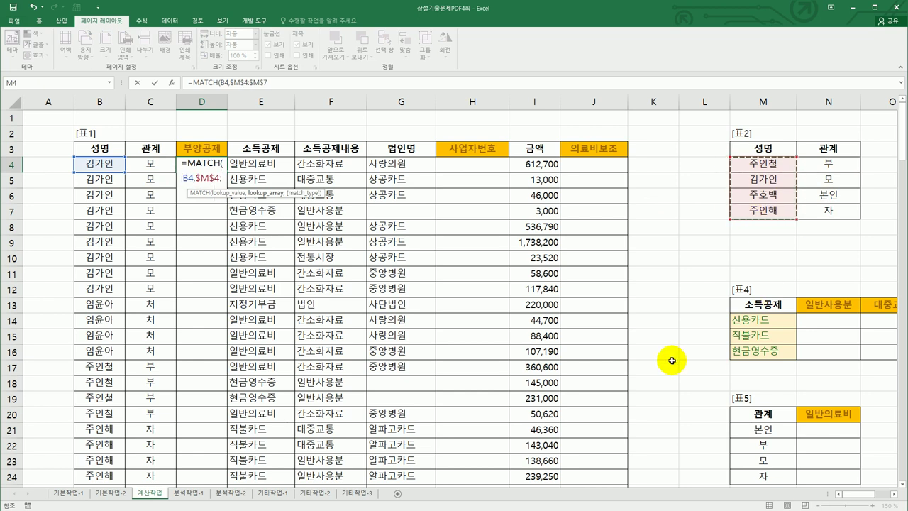
type(",")
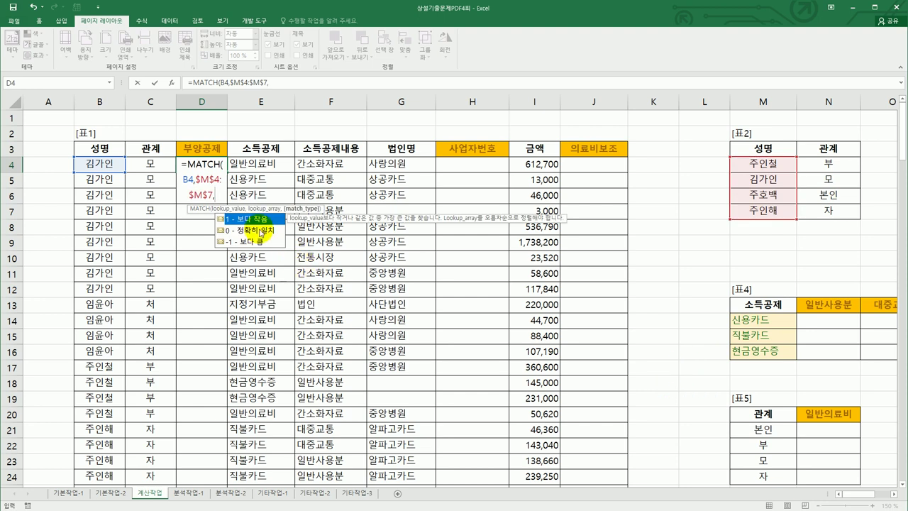
double_click(242, 231)
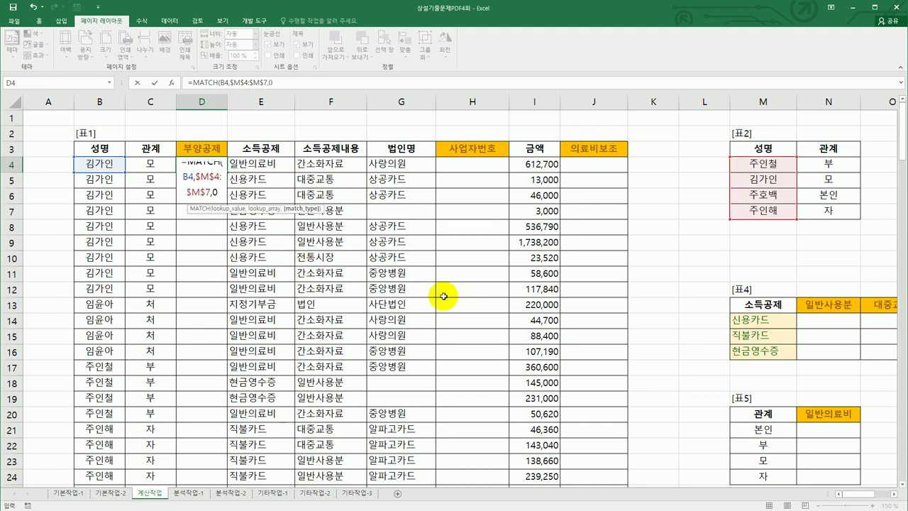
type(")")
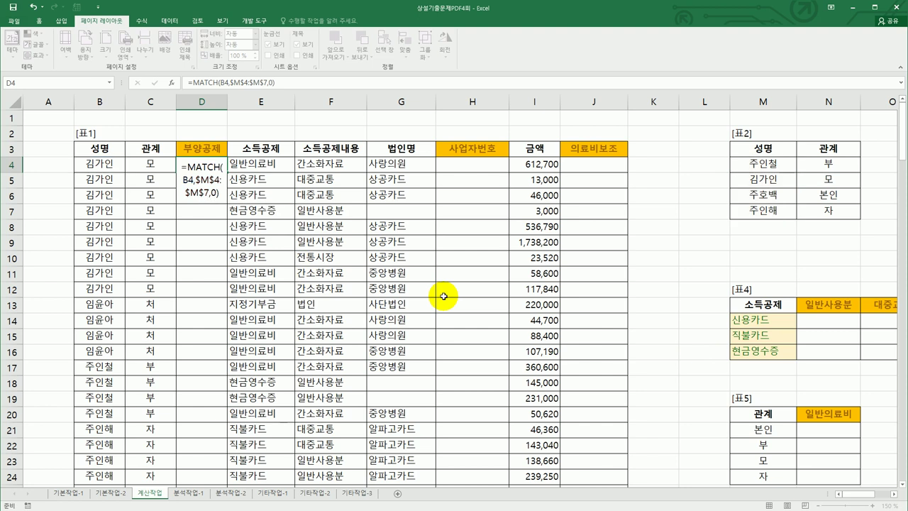
key("Return")
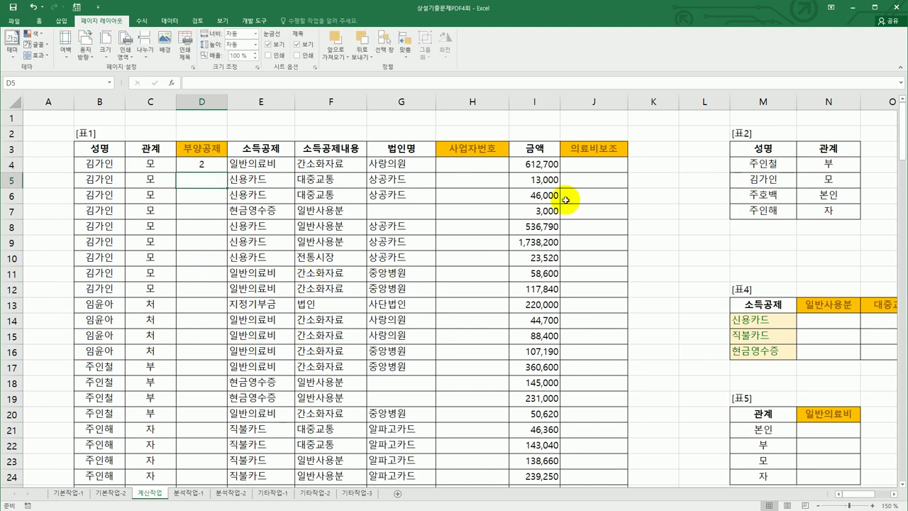
- Fill the MATCH formula from D4 down the whole 부양공제 column and check its results
left_click(759, 179)
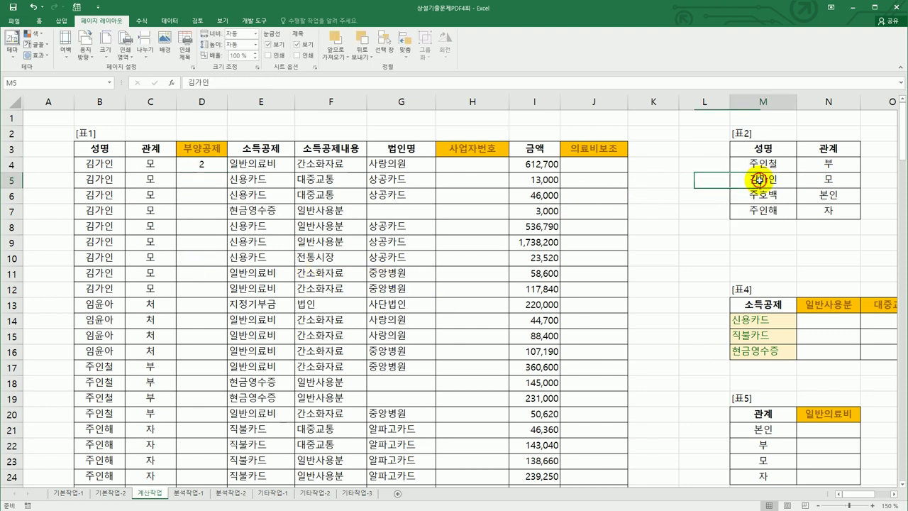
left_click(207, 168)
double_click(227, 172)
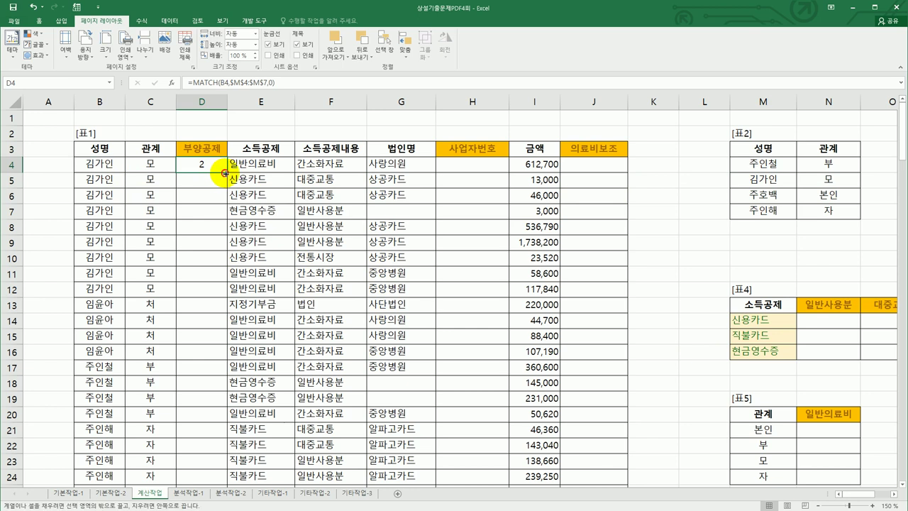
scroll(330, 227, "down", 7)
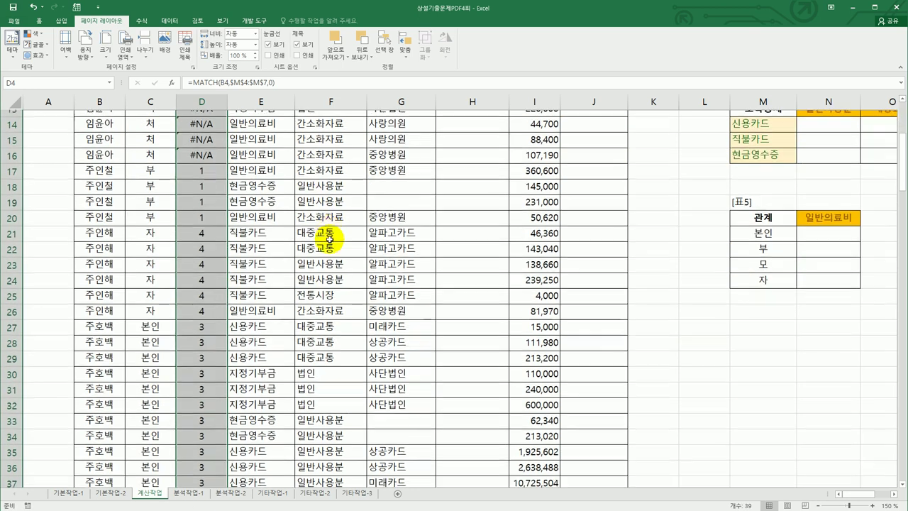
scroll(330, 238, "up", 7)
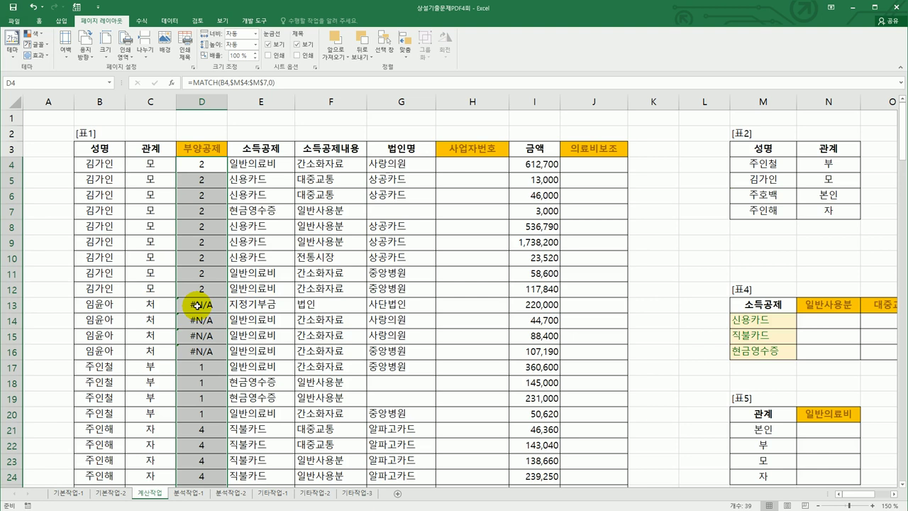
- Wrap the D4 formula in ISERROR to give =ISERROR(MATCH(B4,$M$4:$M$7,0))
left_click(202, 168)
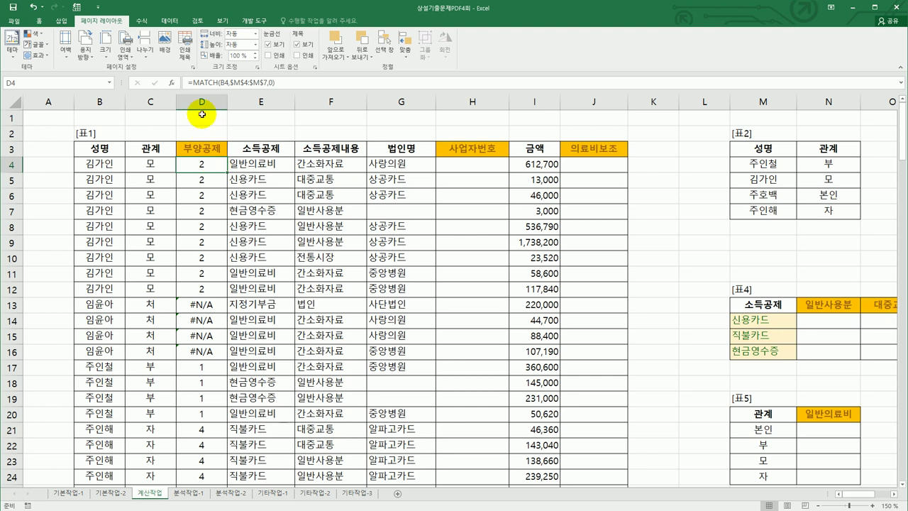
left_click(189, 82)
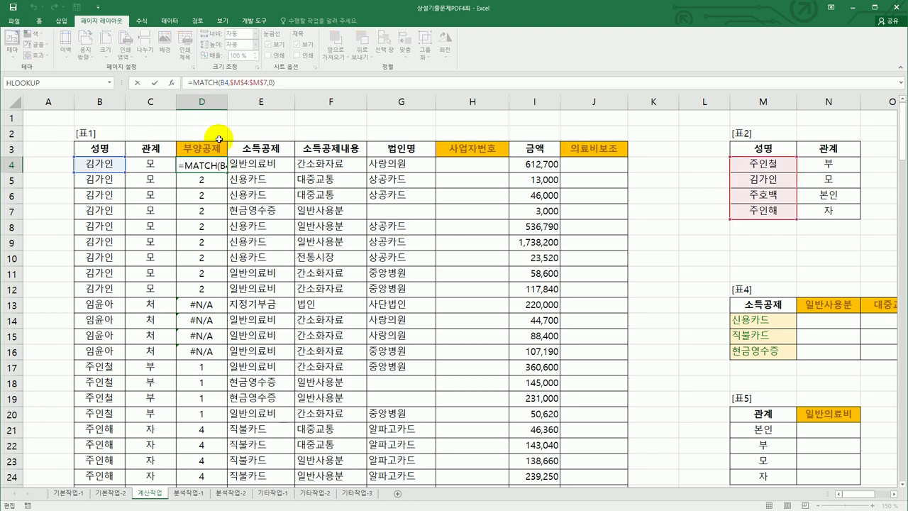
type("is")
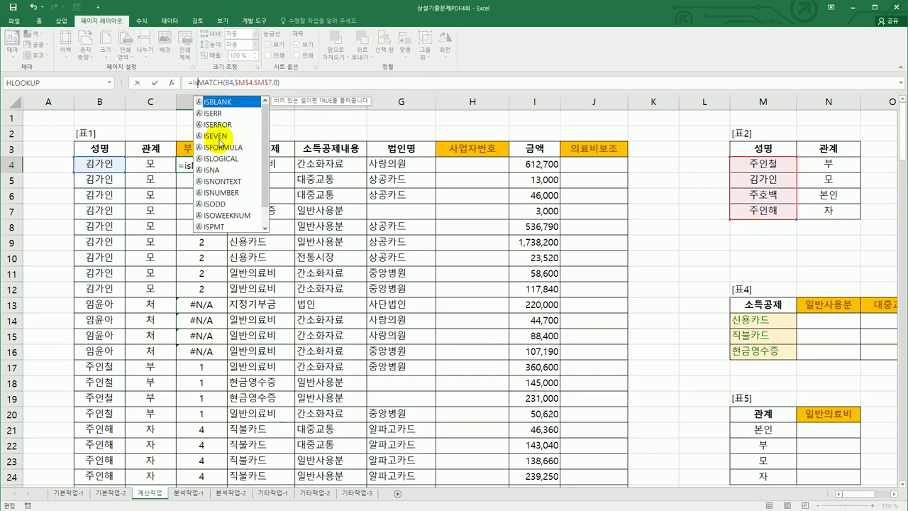
double_click(216, 124)
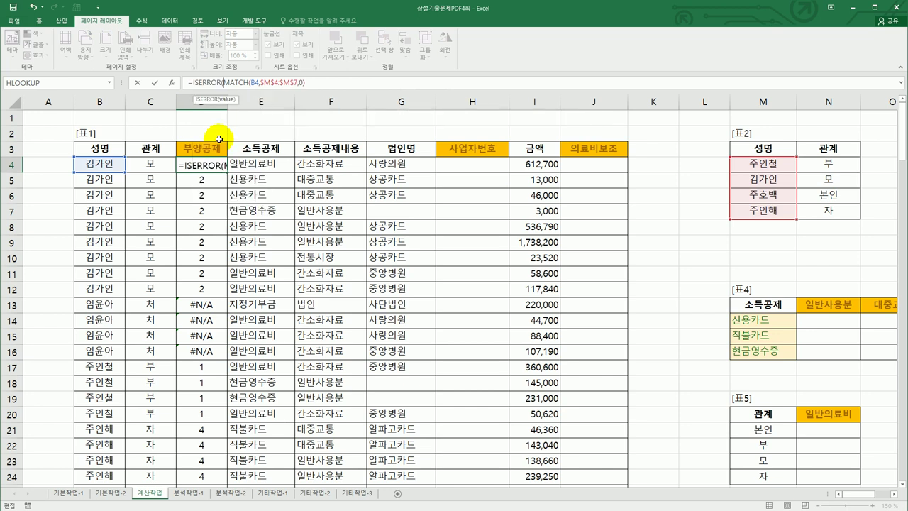
left_click(330, 81)
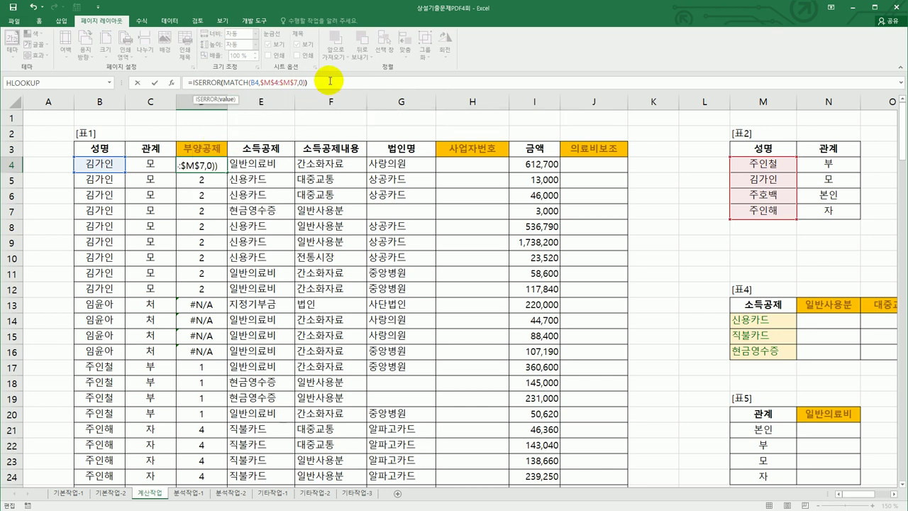
type(")")
key("Return")
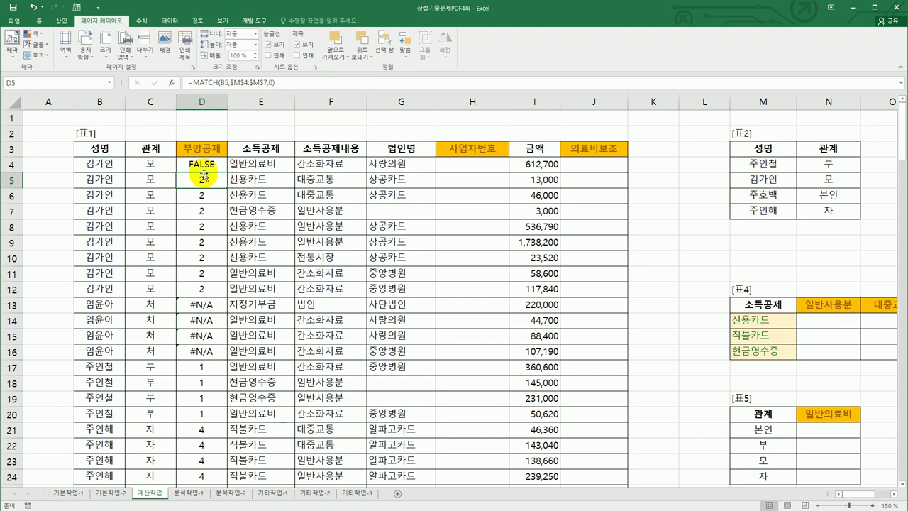
- Fill the ISERROR formula down the 부양공제 column and check the results in rows 13 to 16
left_click(201, 165)
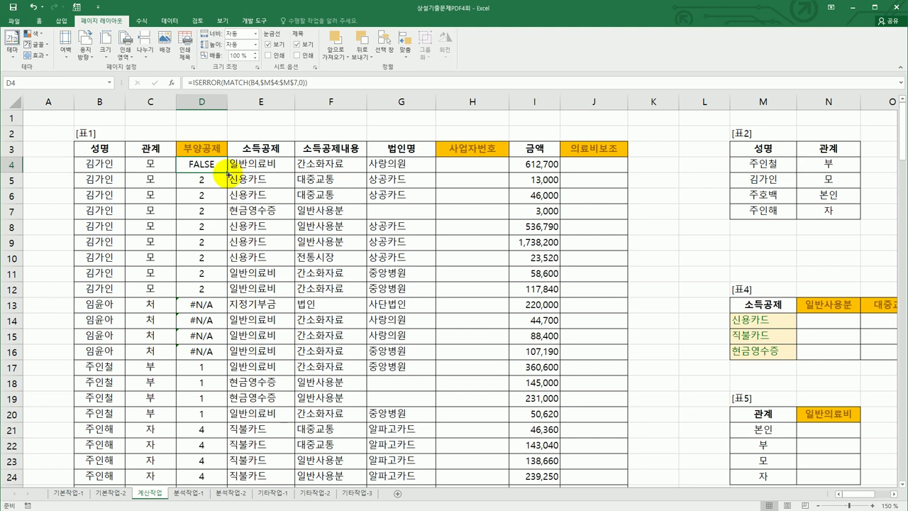
double_click(227, 172)
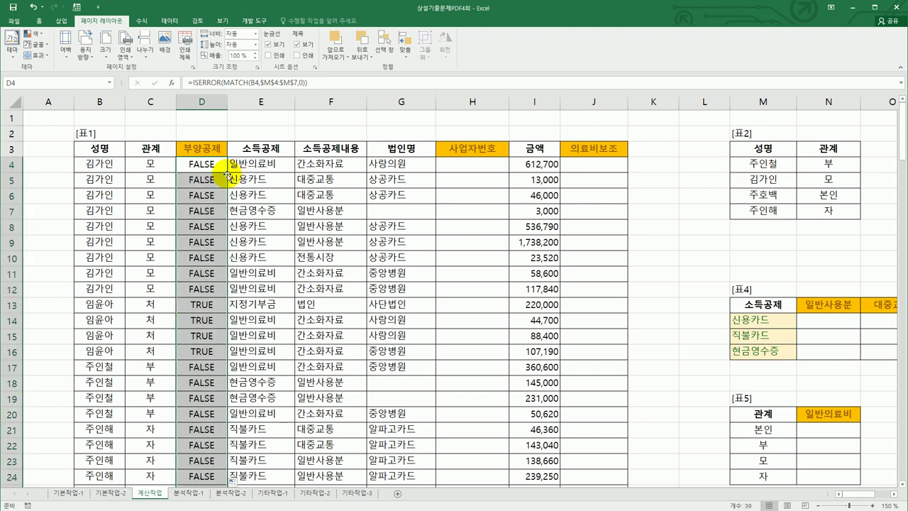
left_click_drag(202, 305, 203, 351)
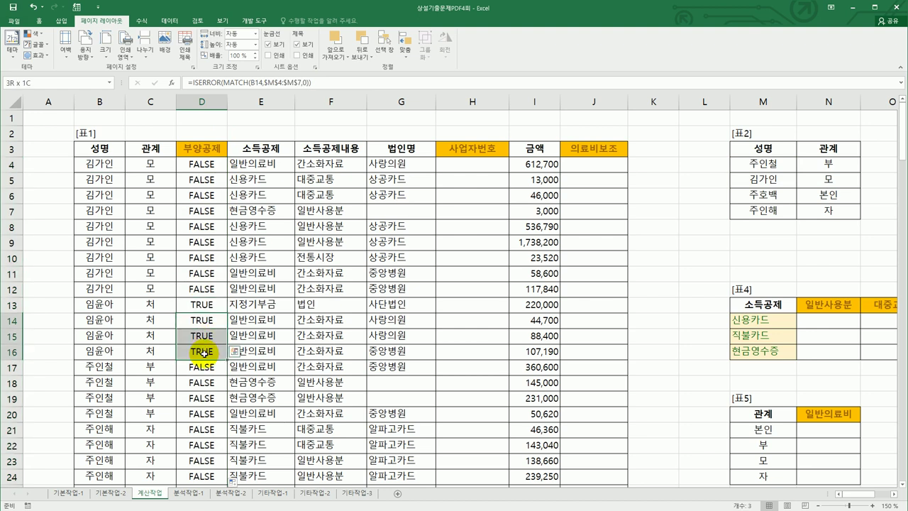
- Wrap the D4 formula in IF to return "아니오" on an error and "예" otherwise, and fill it down the 부양공제 column
left_click(202, 166)
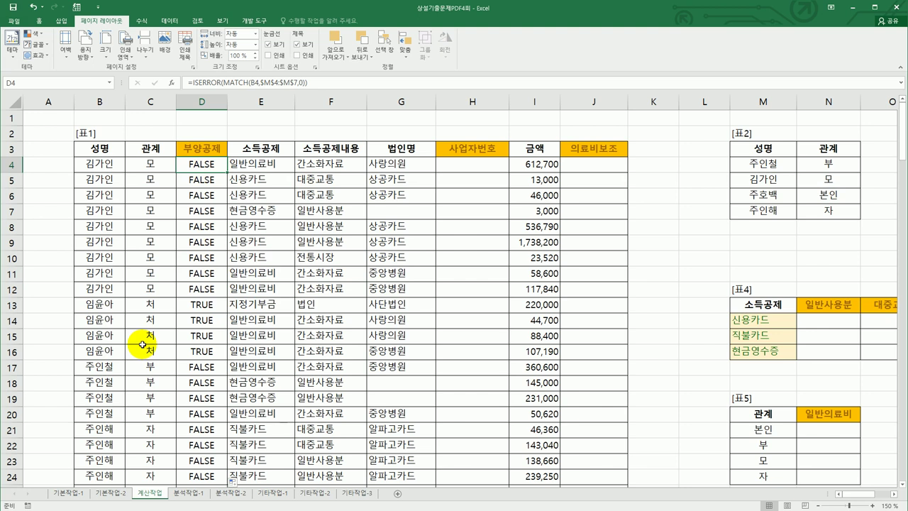
left_click(192, 82)
type("IF(")
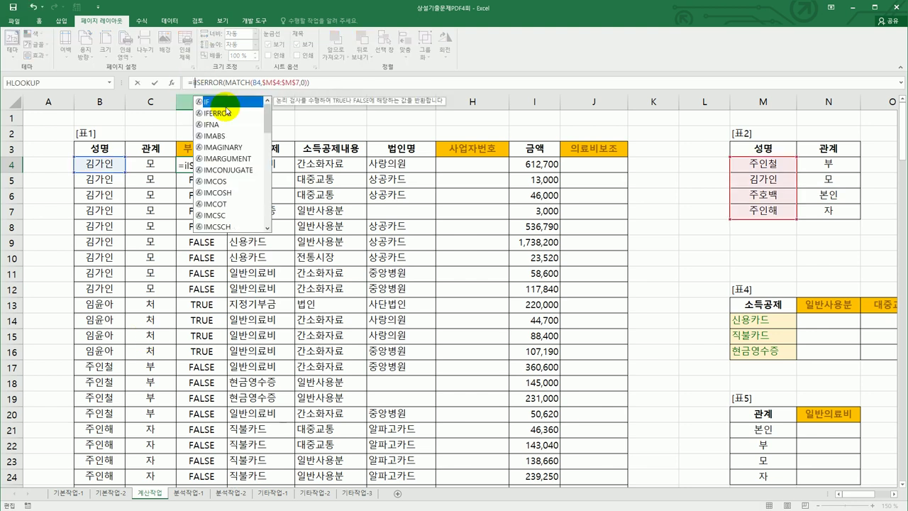
left_click(330, 83)
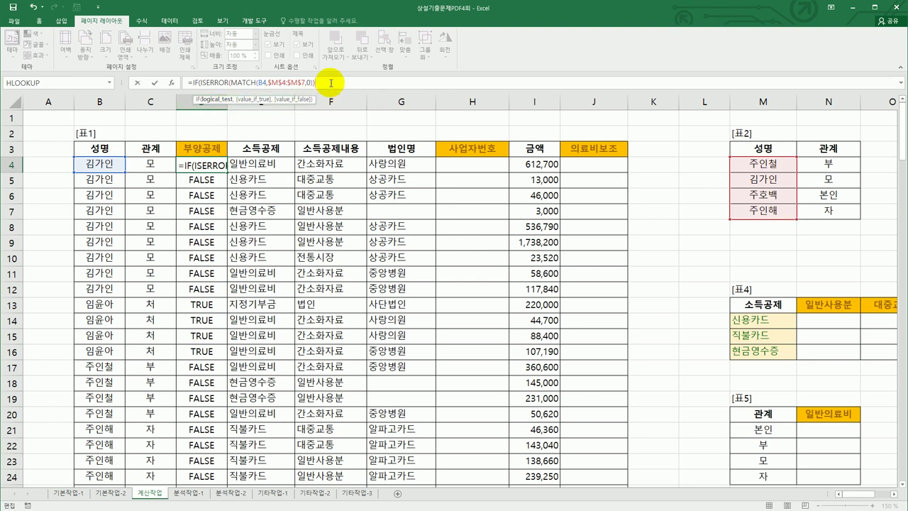
type(",\"아니오\",\"예\"")
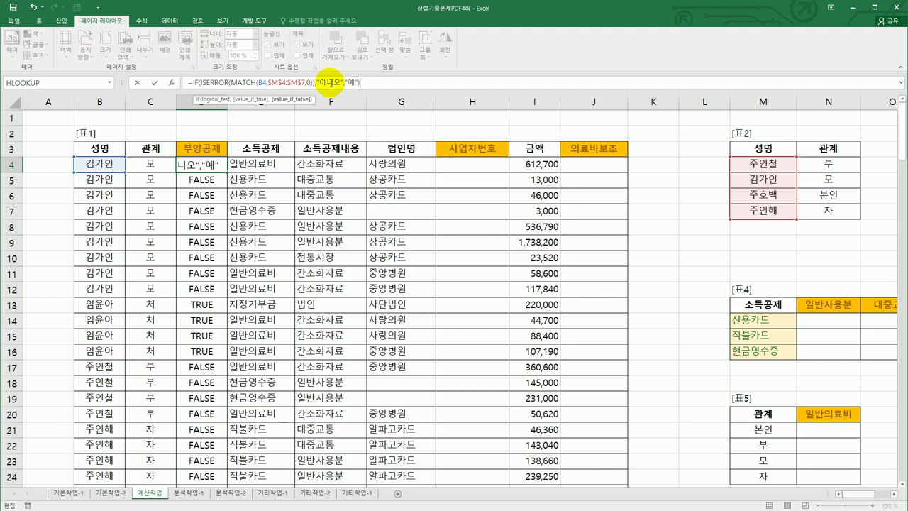
key("Return")
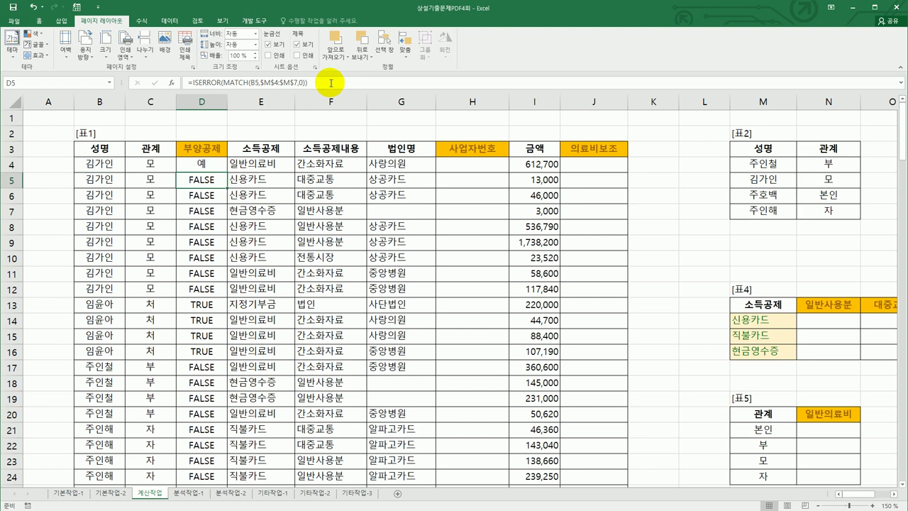
left_click(207, 164)
double_click(227, 171)
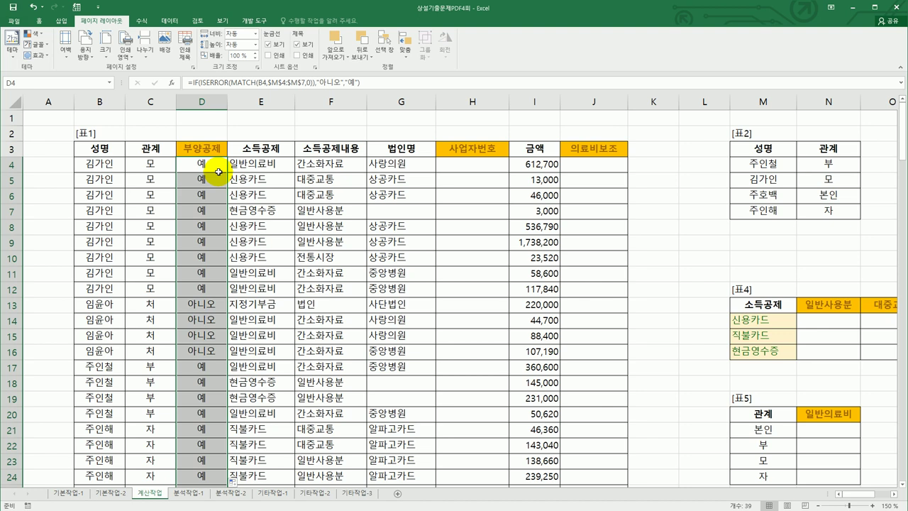
- Review the 법인명 column in 표1 and select the 법인명 and 사업자번호 lookup list P3:Q9 in 표3
left_click(409, 150)
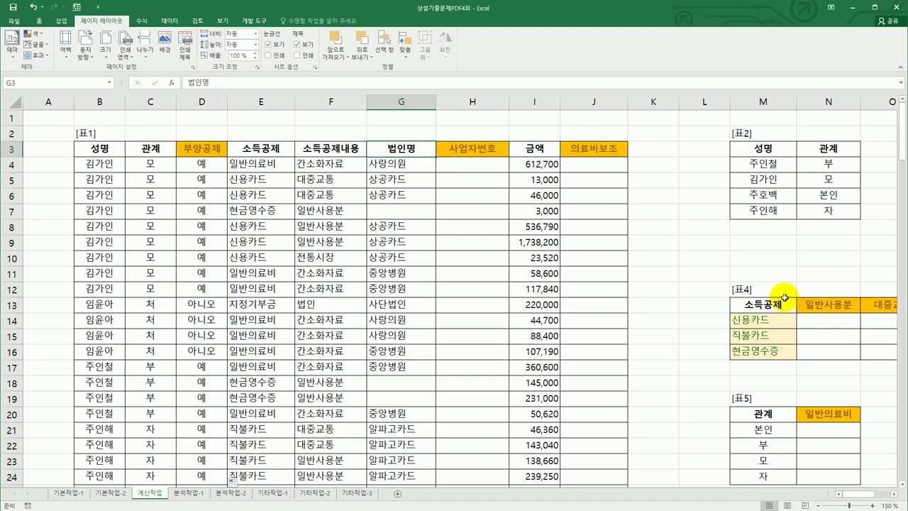
scroll(770, 363, "down", 1)
scroll(771, 363, "down", 7)
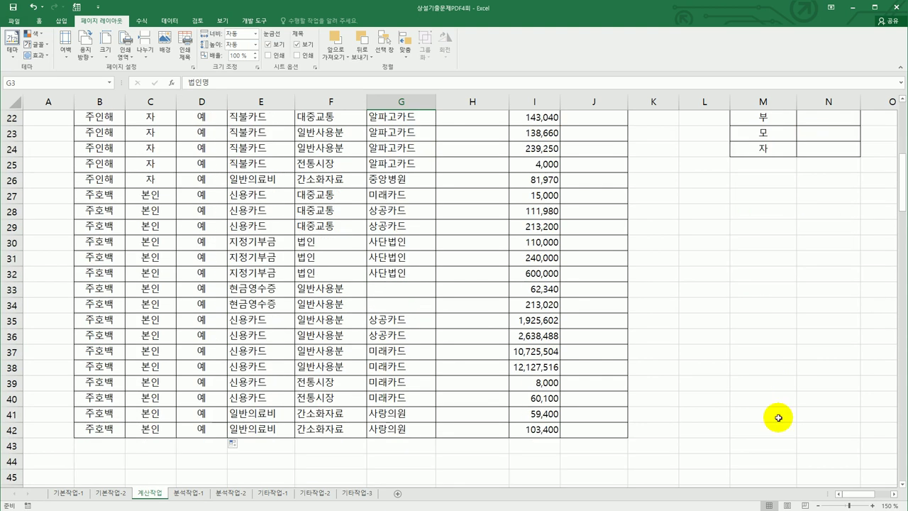
left_click_drag(849, 499, 883, 497)
scroll(711, 366, "up", 7)
left_click_drag(624, 147, 680, 242)
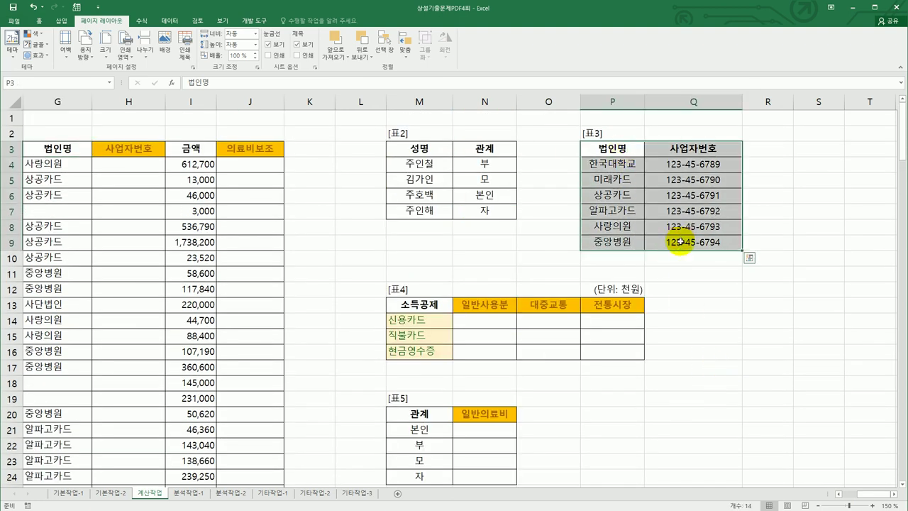
- Review the 법인명 and 사업자번호 lists in 표3 and start a VLOOKUP formula in H4 with G4 as the lookup value
left_click_drag(612, 163, 615, 242)
left_click_drag(694, 163, 696, 237)
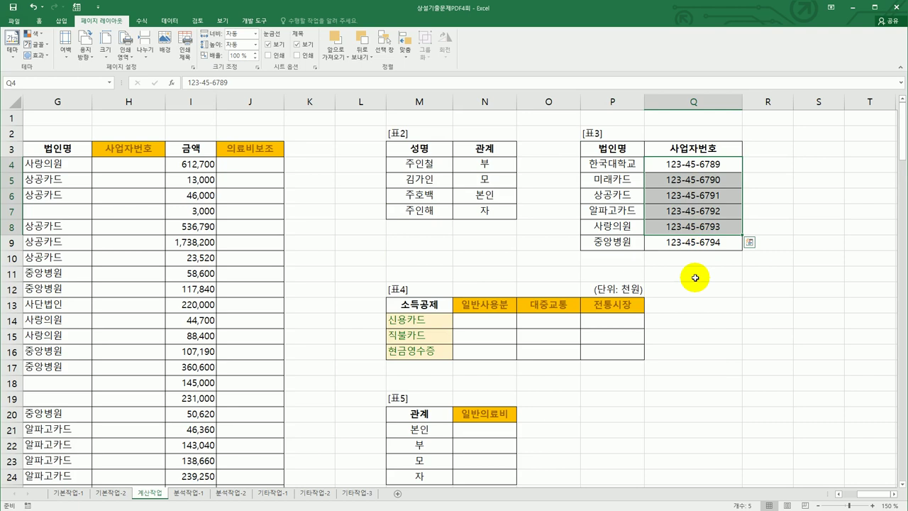
left_click_drag(865, 495, 850, 499)
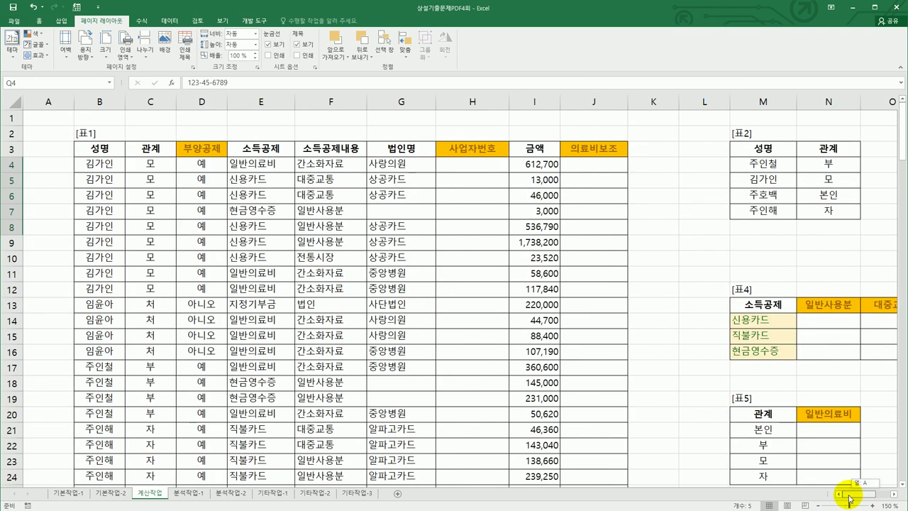
left_click(491, 166)
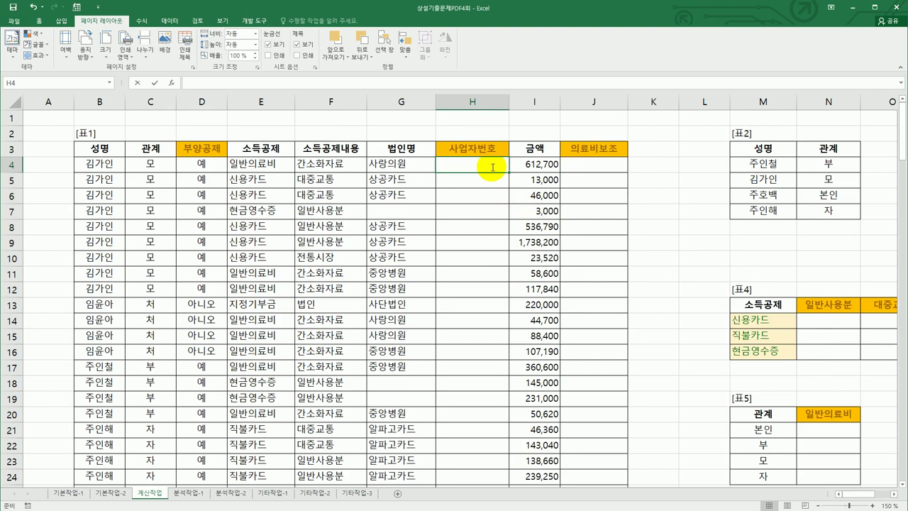
type("=")
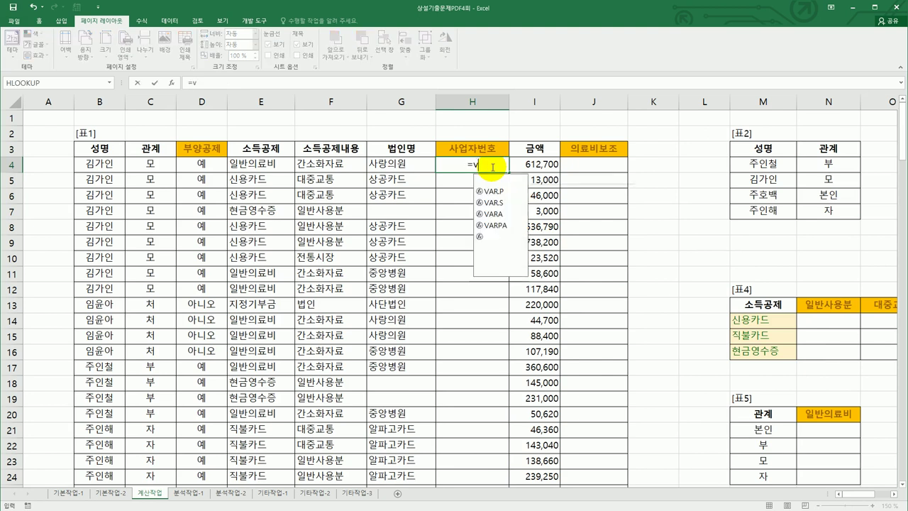
type("vl")
key("Tab")
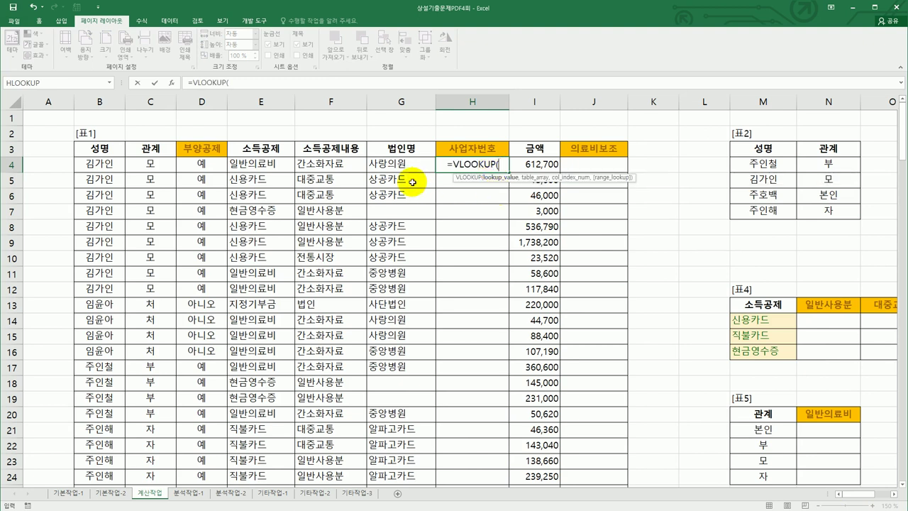
left_click(394, 169)
type(",")
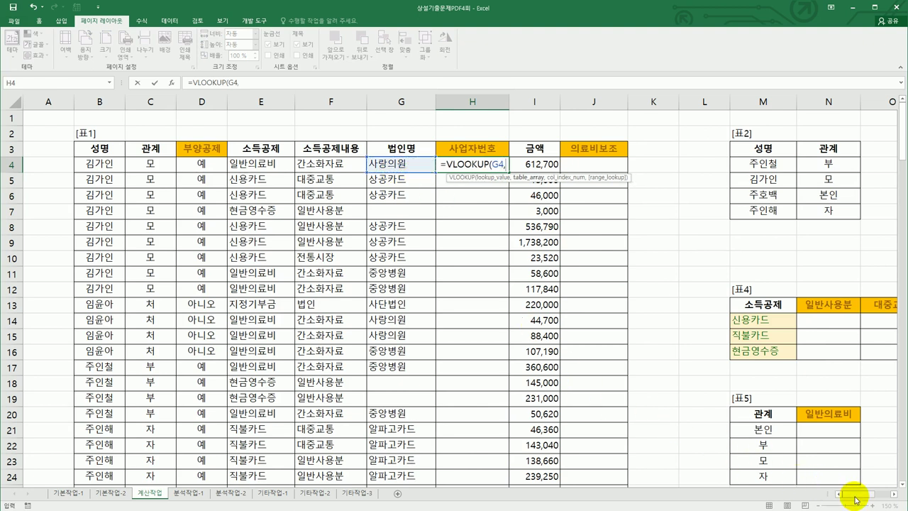
- Complete the H4 formula as =VLOOKUP(G4,$P$4:$Q$9,2,0), fill it down the 사업자번호 column and check H7
left_click(893, 494)
left_click_drag(893, 494, 890, 499)
left_click_drag(701, 164, 732, 241)
key("F4")
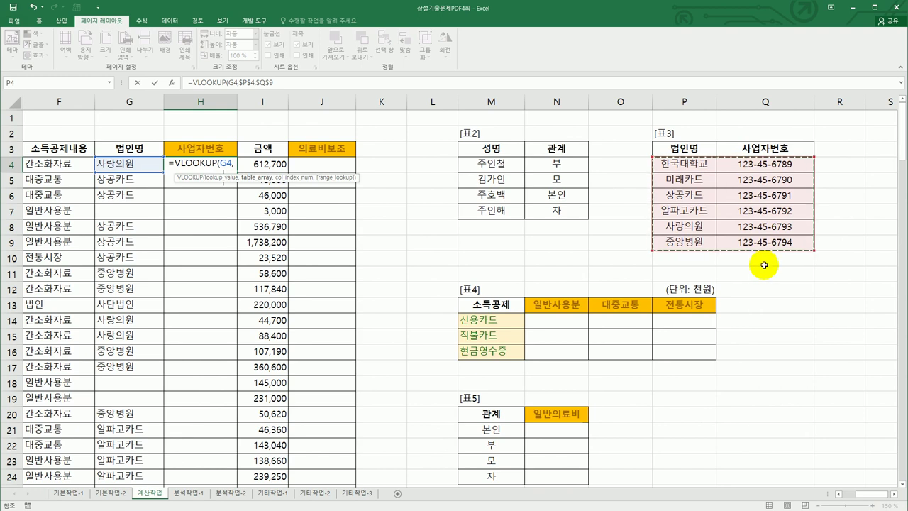
type(",2,")
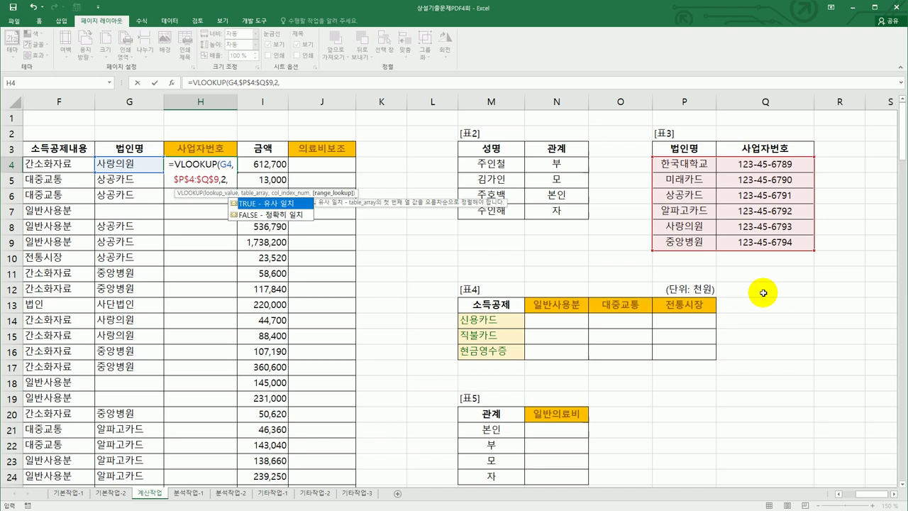
type("0)")
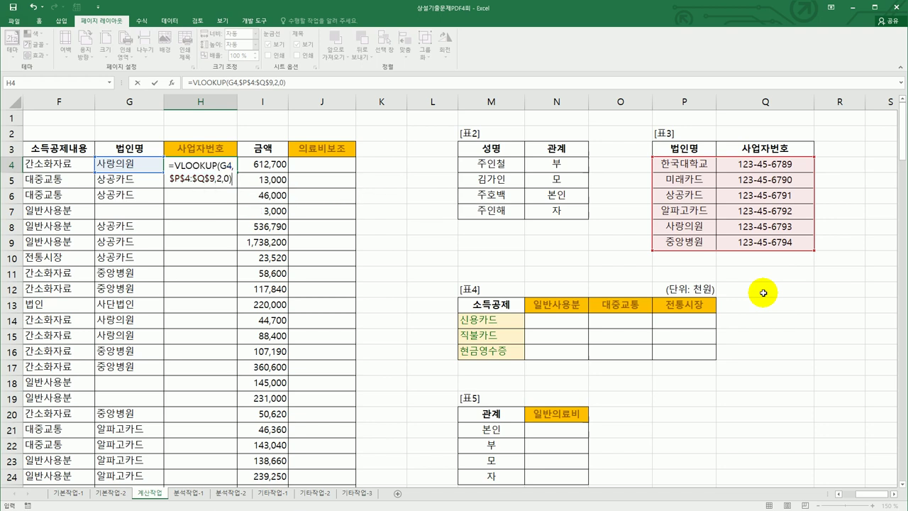
key("Return")
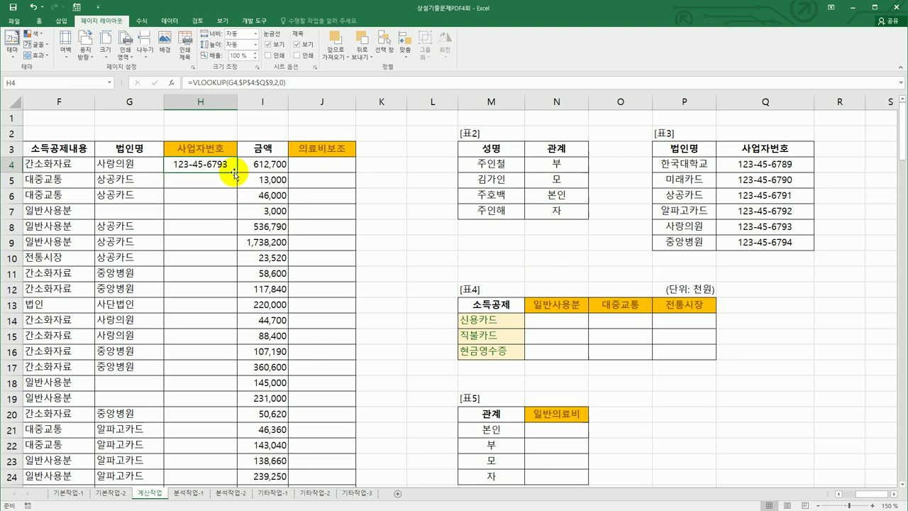
double_click(237, 171)
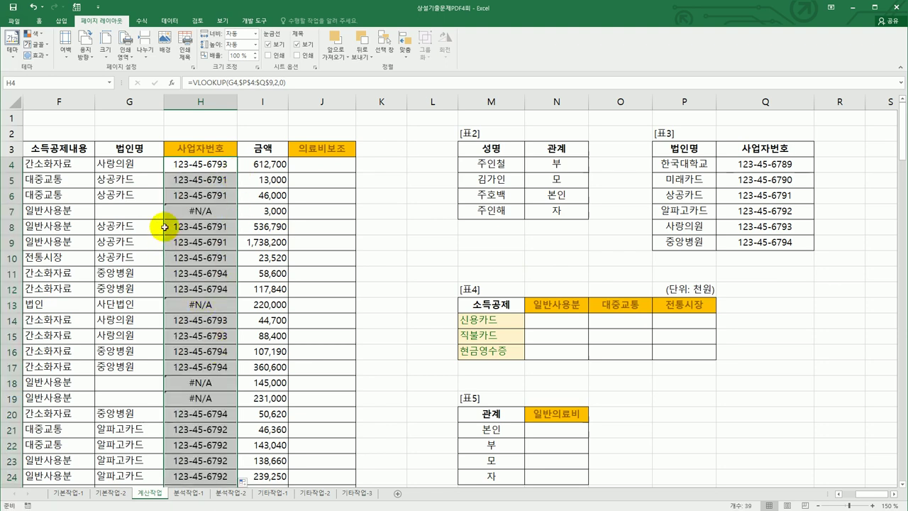
left_click(186, 212)
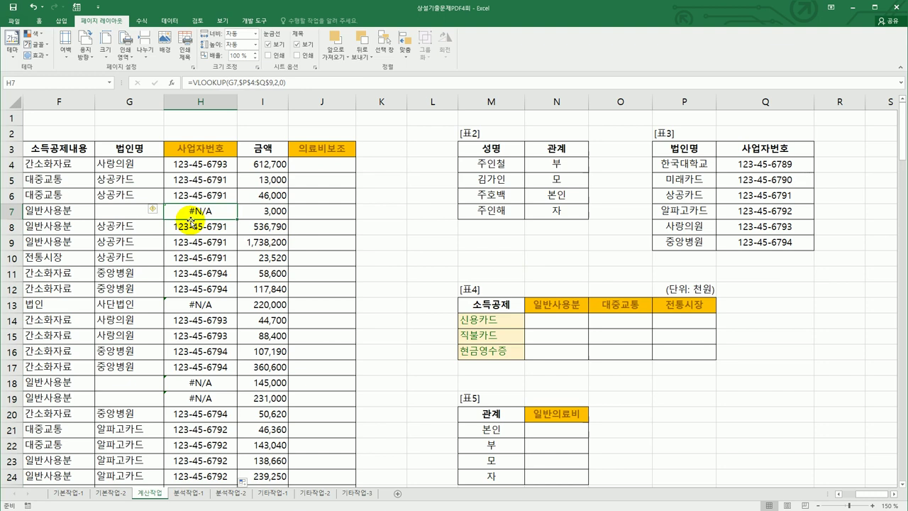
- Wrap the H4 formula in IFERROR with an empty-text fallback: =IFERROR(VLOOKUP(G4,$P$4:$Q$9,2,0),"")
left_click(201, 164)
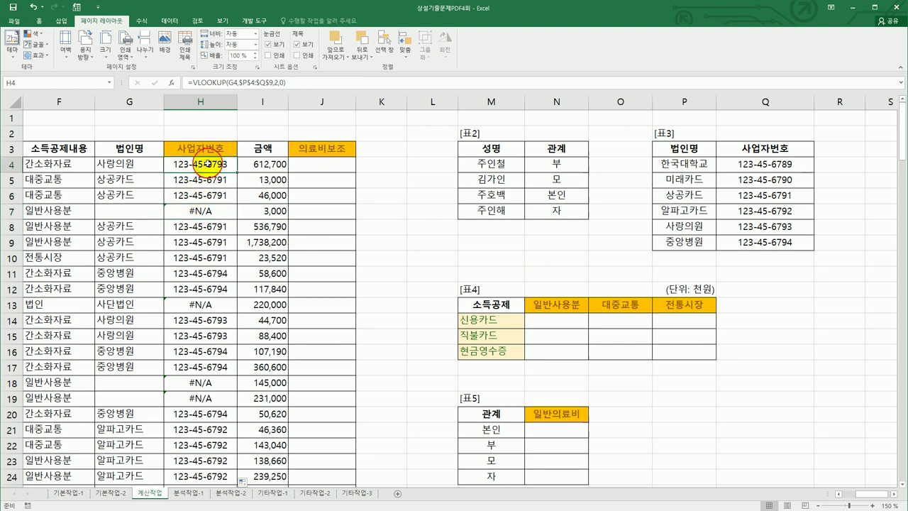
left_click(192, 82)
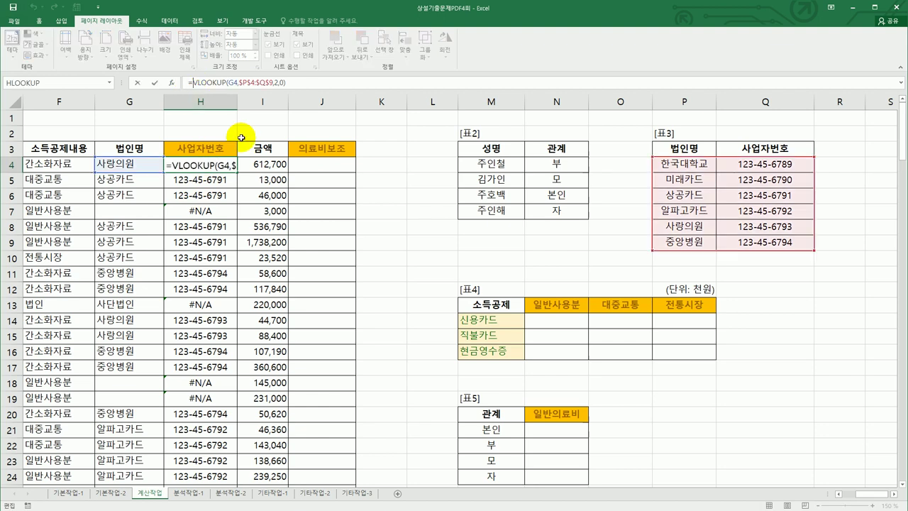
type("if")
key("Down")
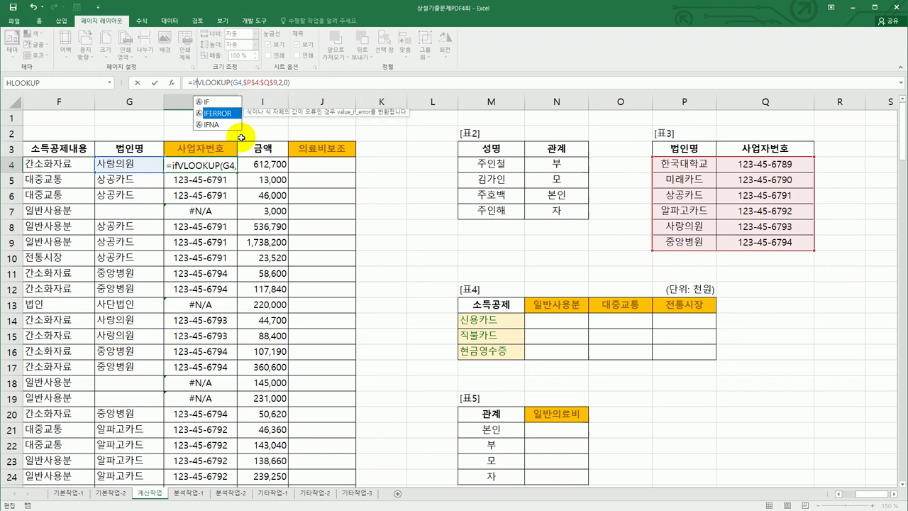
key("Tab")
key("End")
type(",")
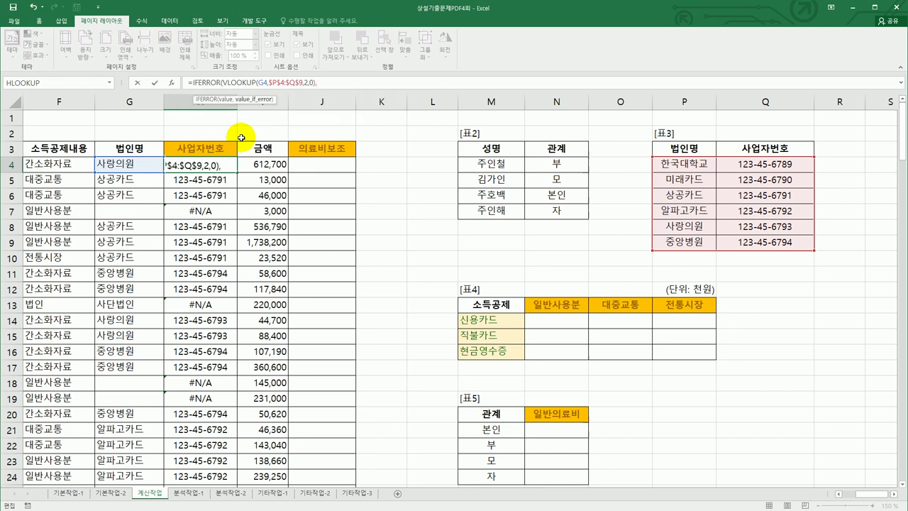
type("\"\")")
key("Return")
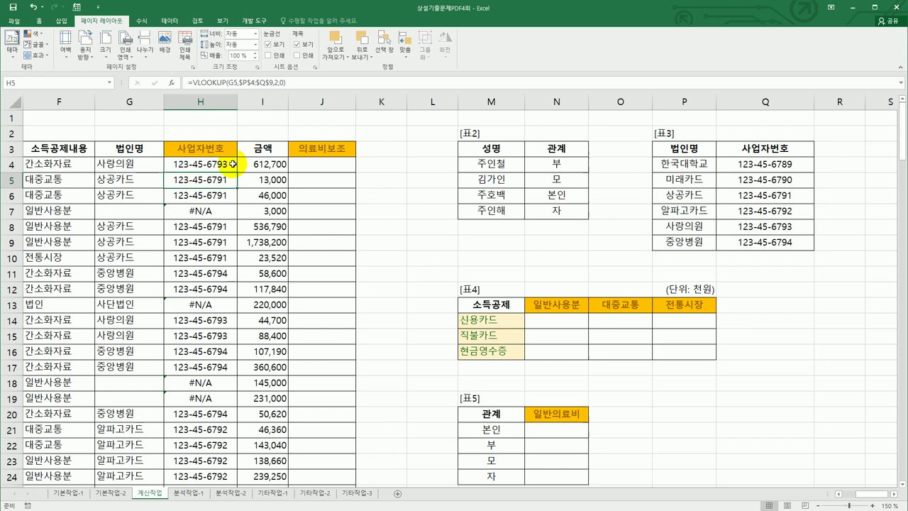
- Fill the IFERROR formula down the 사업자번호 column and check the results in the lower rows
left_click(233, 164)
double_click(237, 171)
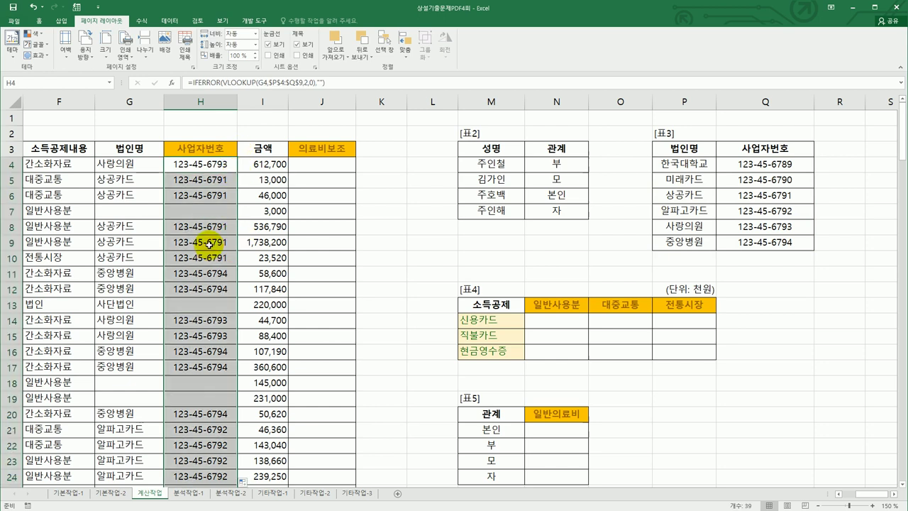
left_click(200, 165)
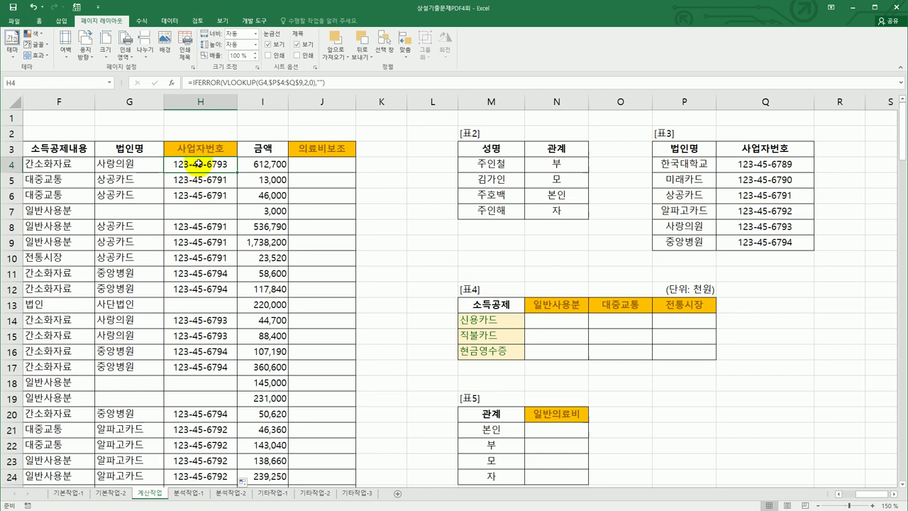
scroll(197, 372, "down", 6)
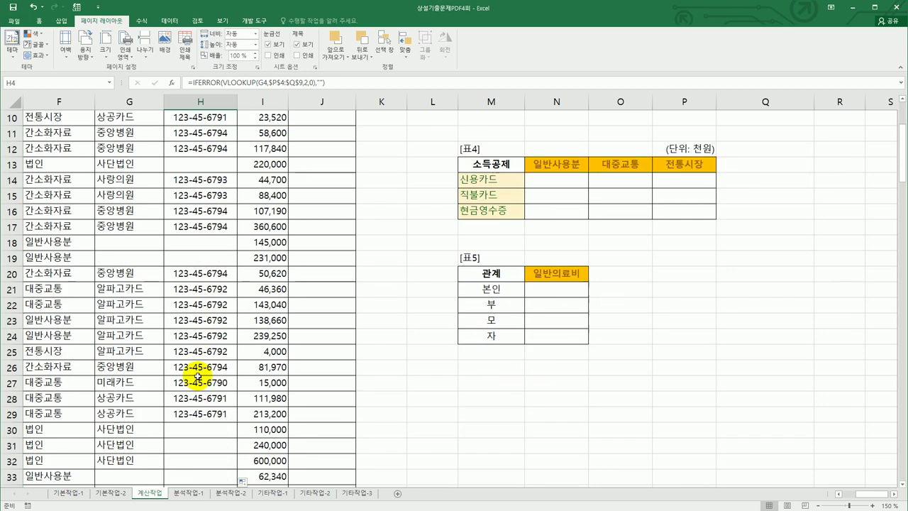
scroll(197, 373, "down", 2)
scroll(198, 372, "up", 7)
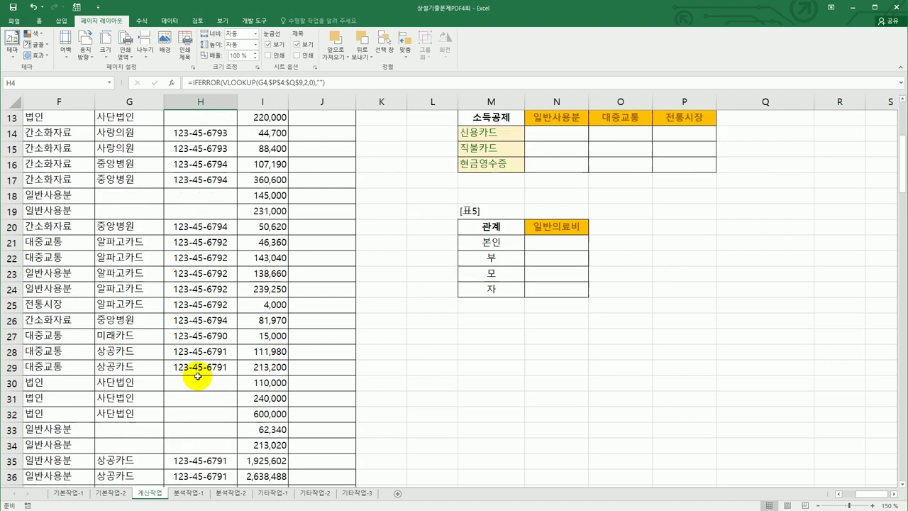
scroll(196, 374, "up", 1)
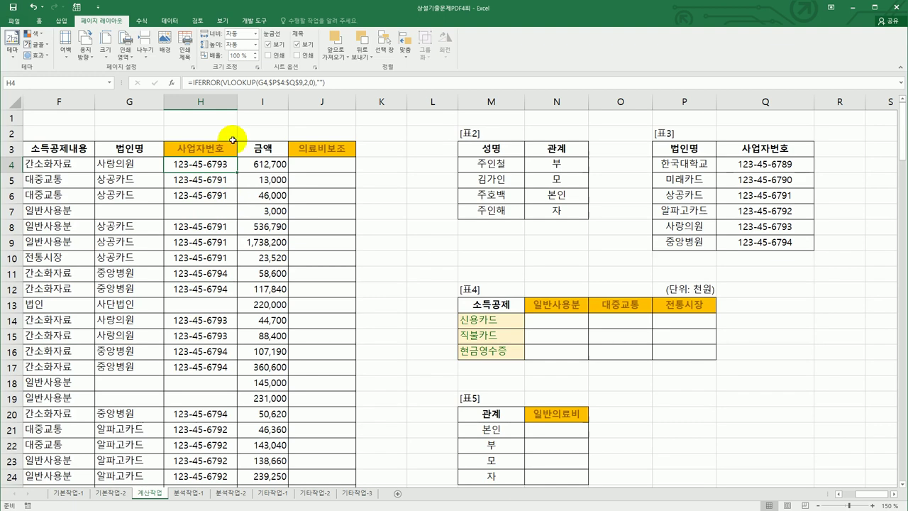
- Nest the VLOOKUP in the H4 formula inside a REPLACE function as its old text, keeping IFERROR outermost
left_click(224, 83)
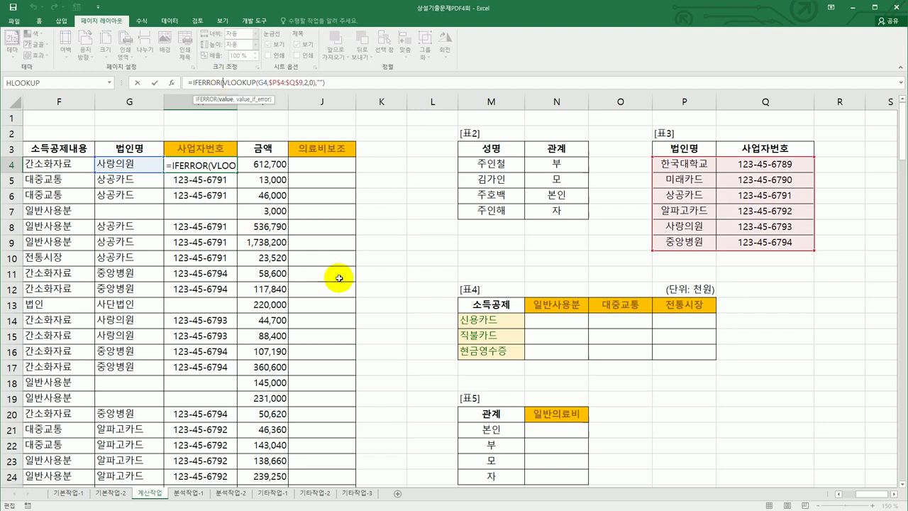
type("re")
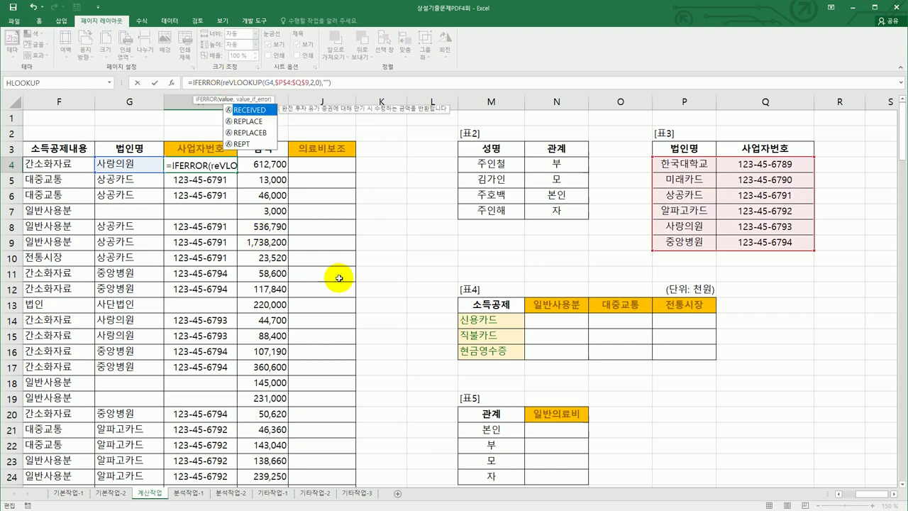
key("Down")
key("Tab")
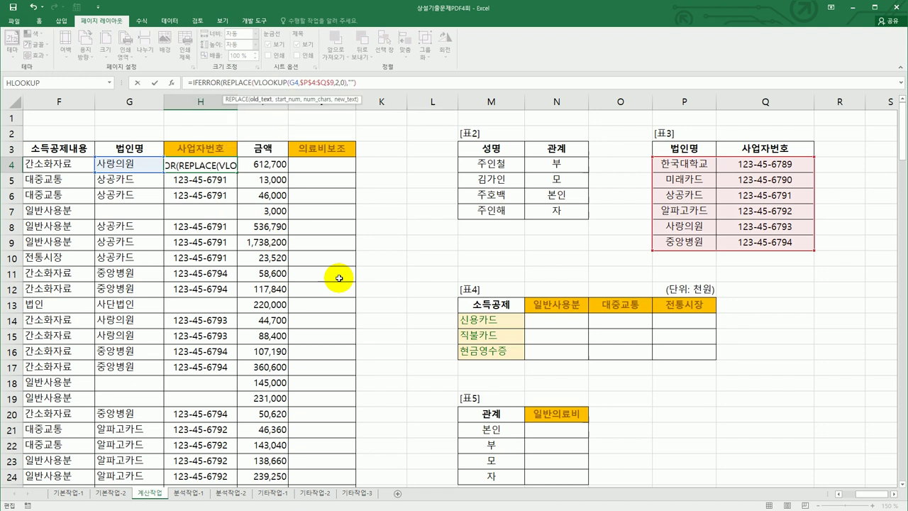
key("Right")
key("Right")
key("Right")
key("Right")
key("Right")
key("Right")
key("Right")
key("Right")
key("Right")
key("Right")
key("Right")
key("Right")
key("Right")
key("Right")
key("Right")
key("Right")
key("Right")
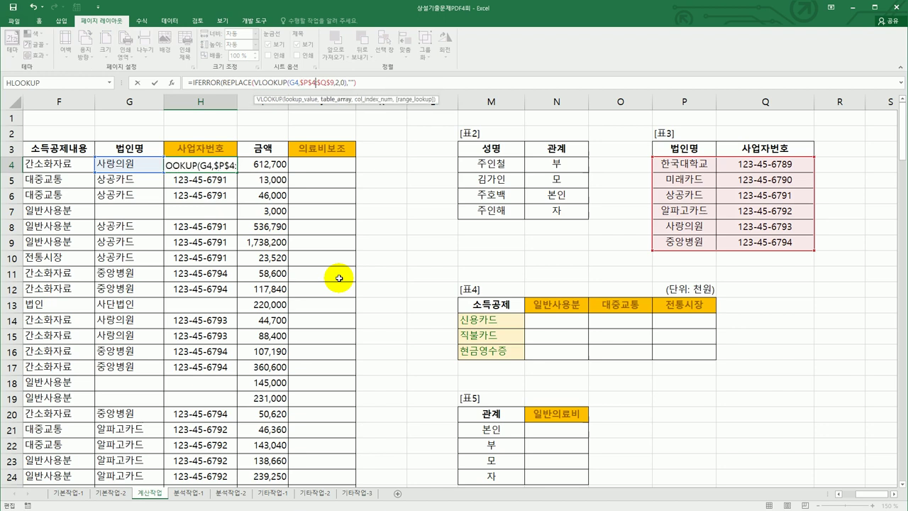
key("Right")
key("Right")
key("Right")
key("Right")
key("Right")
key("Right")
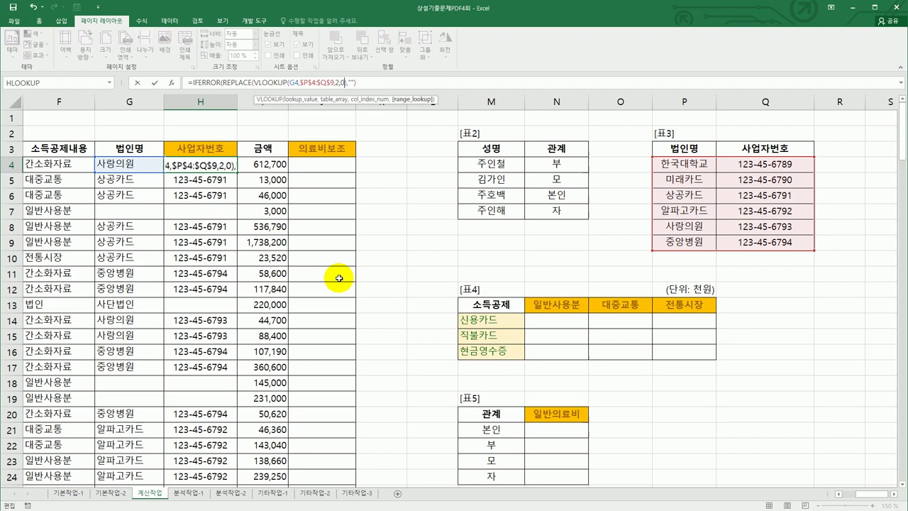
key("Right")
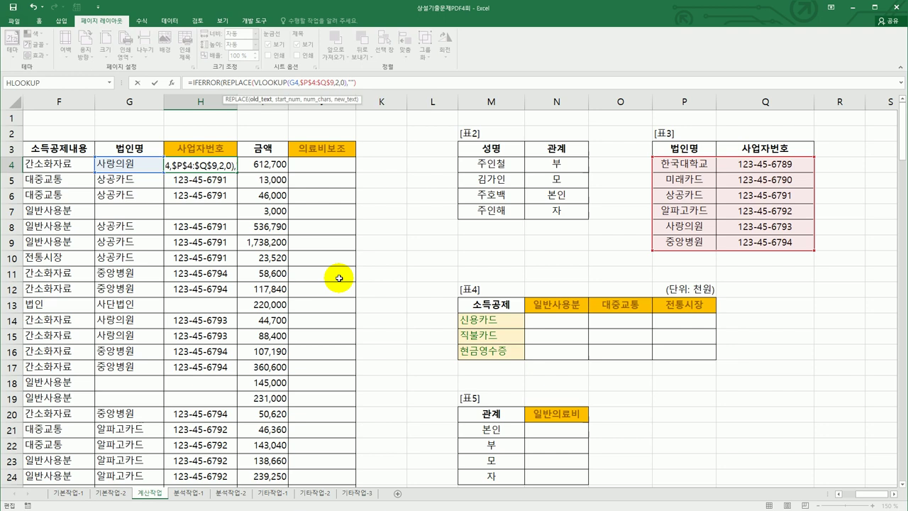
- Set the REPLACE arguments in H4 to start at character 5 and replace 2 characters
type(",")
type("5,")
type(",3,")
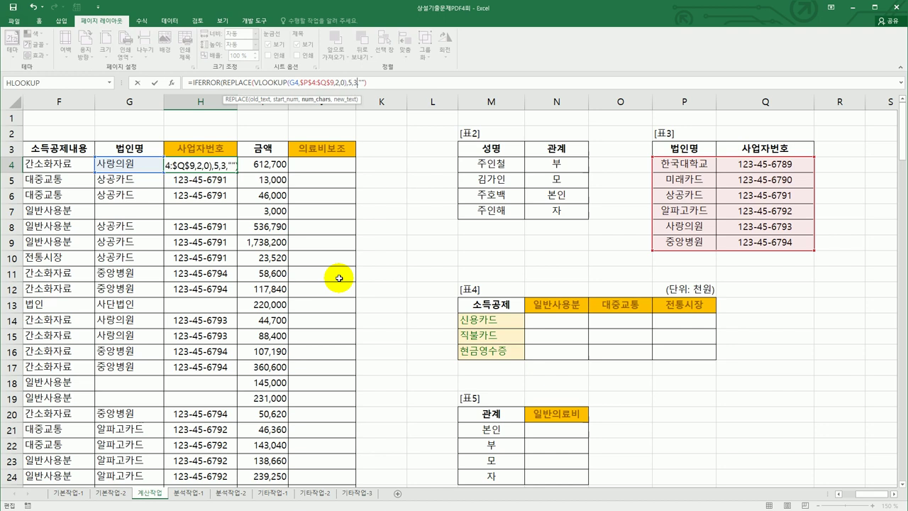
key("BackSpace")
type("2")
type(",")
- Finish the H4 formula with "○●" as the replacement text: =IFERROR(REPLACE(VLOOKUP(G4,$P$4:$Q$9,2,0),5,2,"○●"),"")
type("\"*\"")
type("a")
key("BackSpace")
type("ㅁ")
key("Hangul_Hanja")
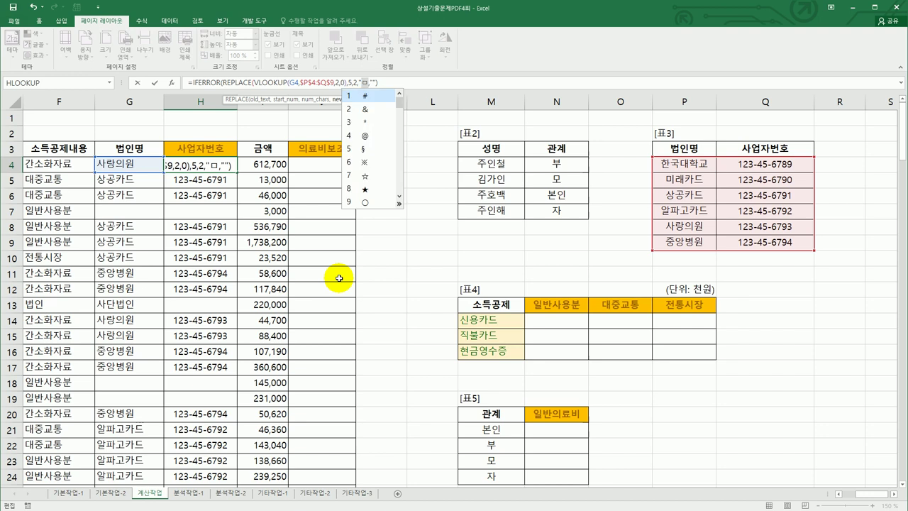
left_click(361, 203)
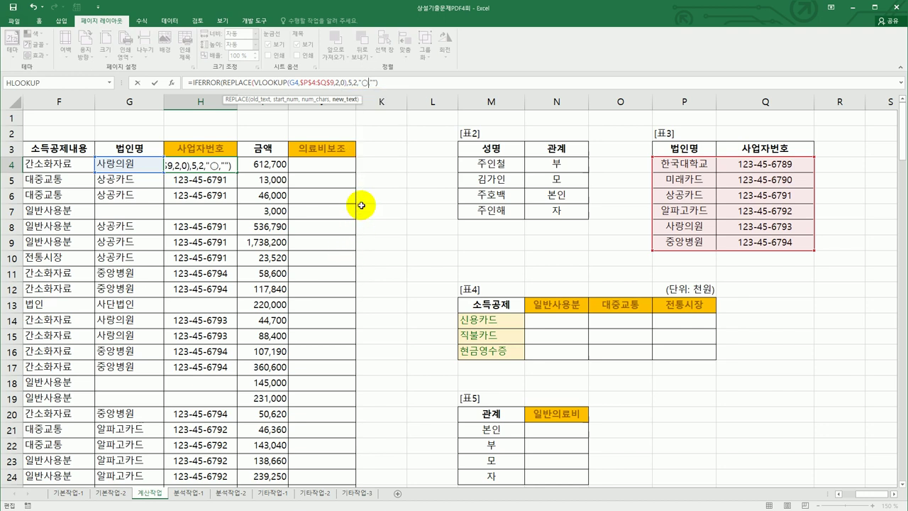
type("ㅁ")
key("Hangul_Hanja")
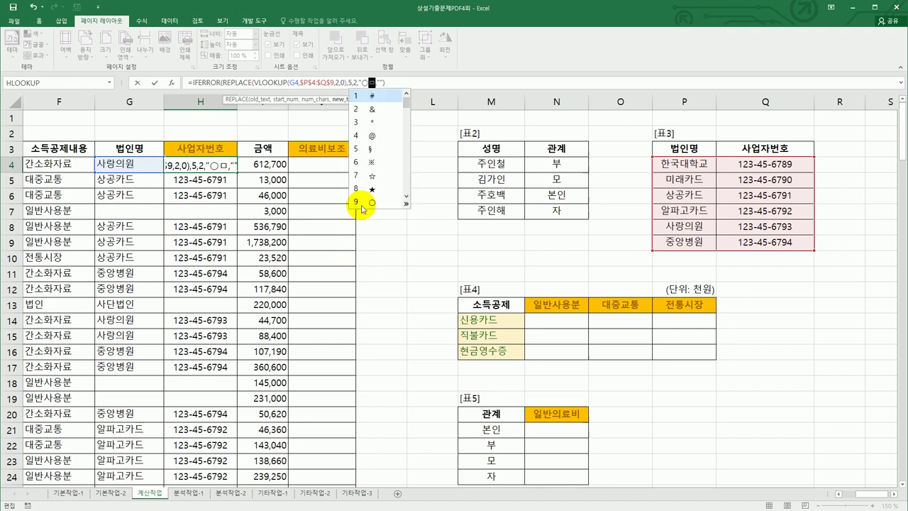
left_click(407, 204)
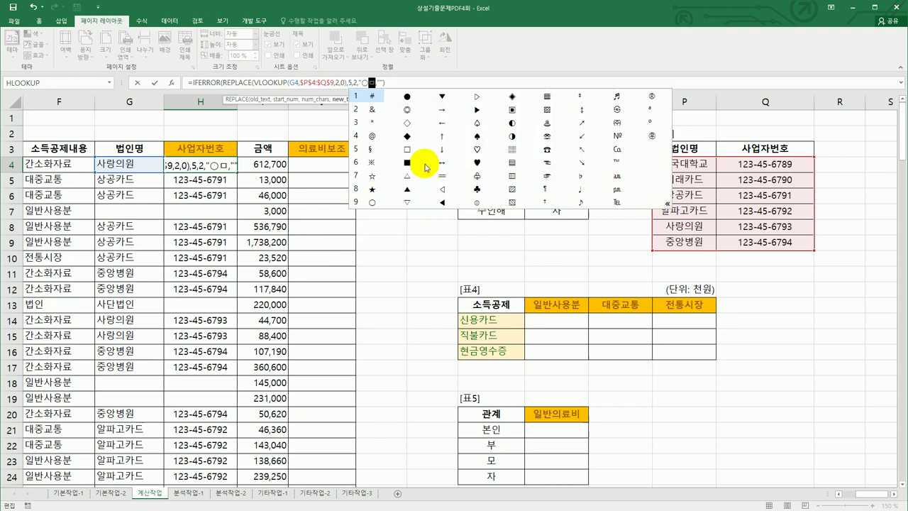
left_click(406, 100)
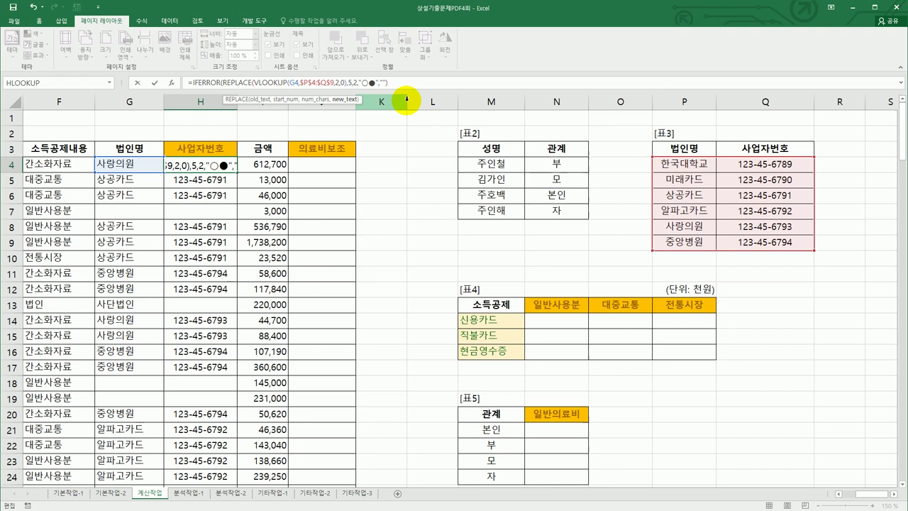
type(")")
key("ctrl+Return")
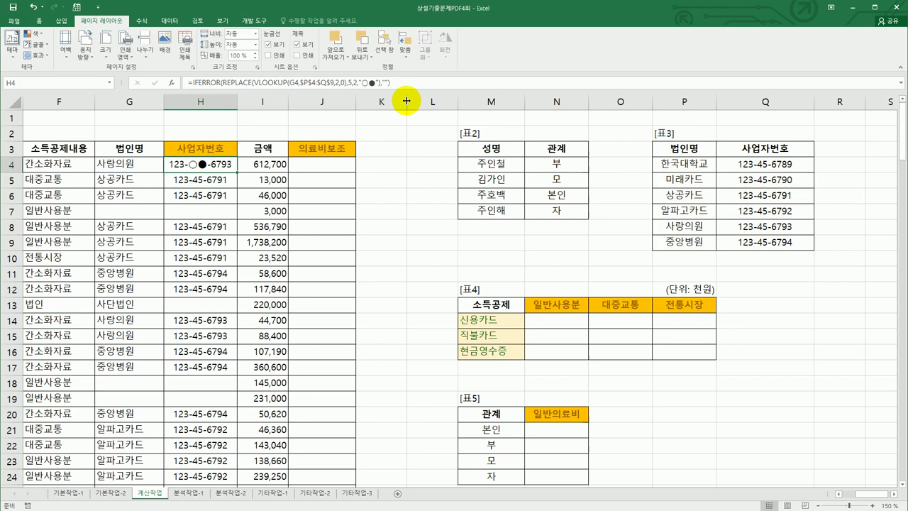
- Fill the masked 사업자번호 formula from H4 down the rest of the column
double_click(236, 173)
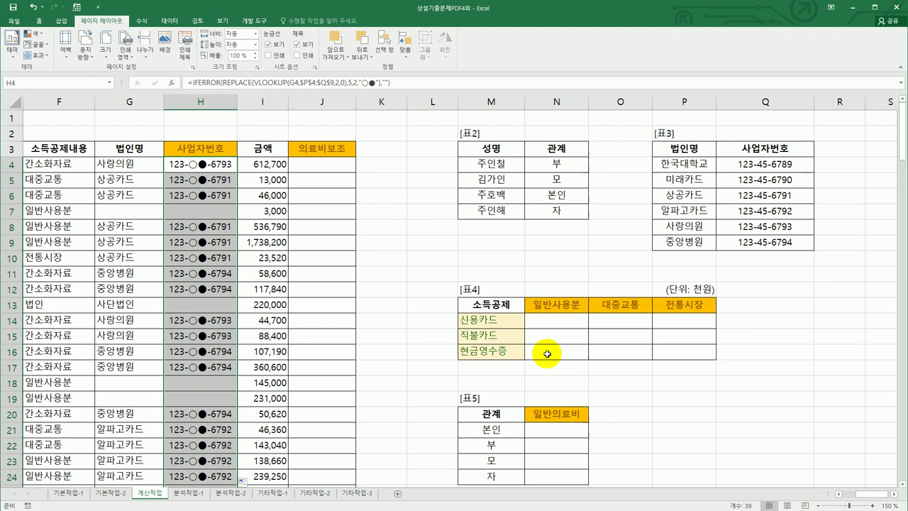
- Begin the [표4] formula in N14 by nesting an IF inside SUM and opening its first condition: =SUM(IF((
left_click(571, 324)
left_click_drag(571, 324, 678, 352)
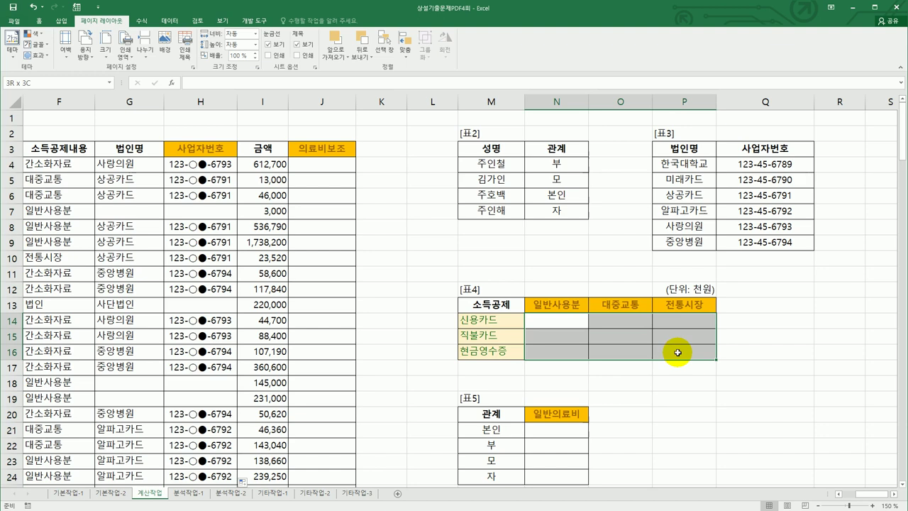
left_click_drag(677, 353, 677, 353)
left_click(571, 320)
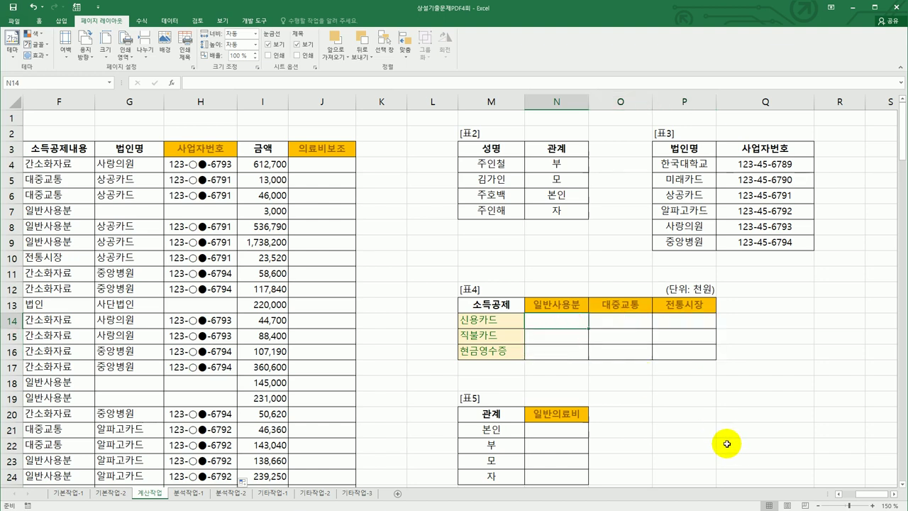
type("=sum(")
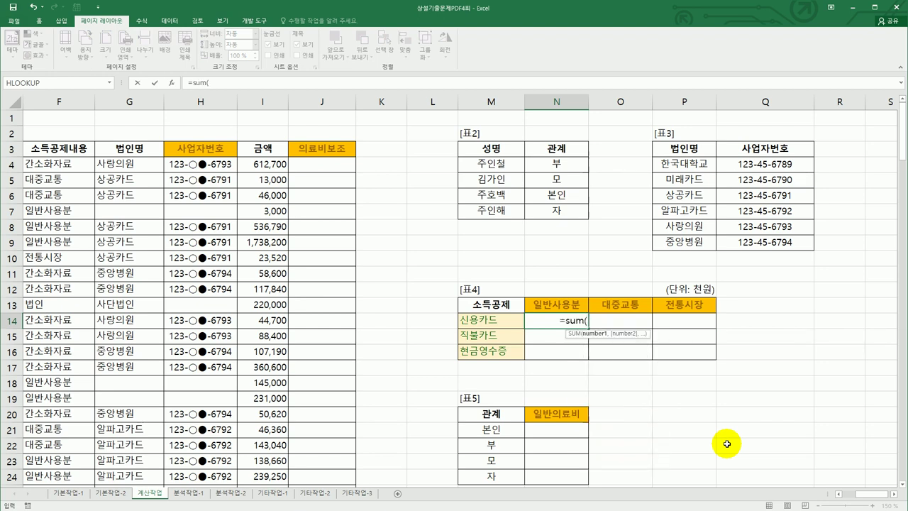
type("if(")
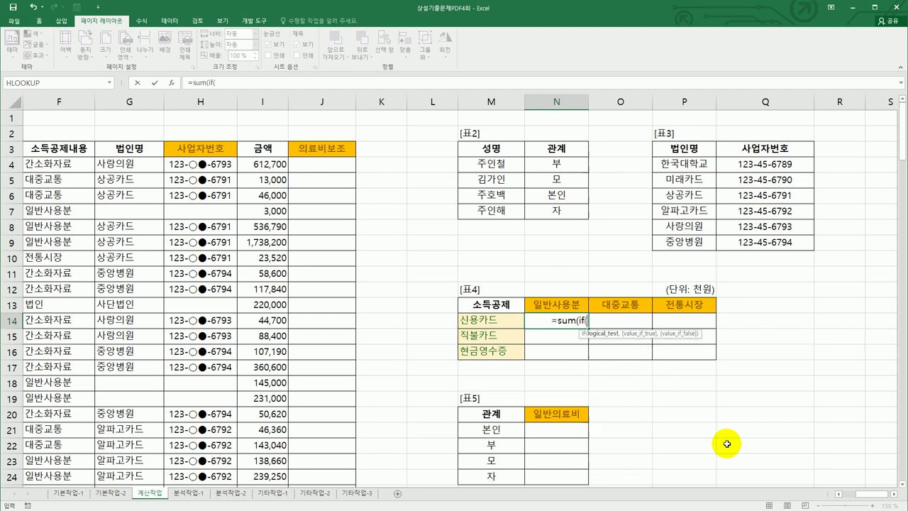
type("(")
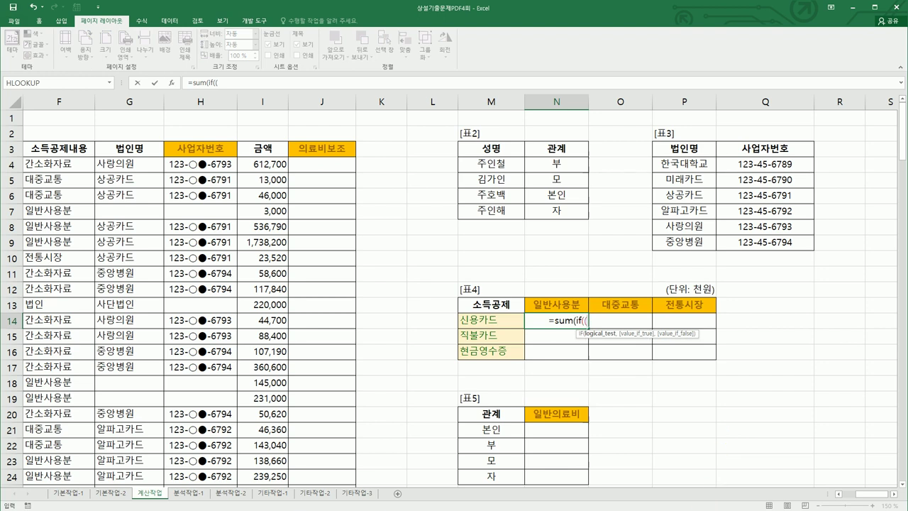
- Enter the first IF condition in N14, comparing the 소득공제 range with its row heading: $E$4:$E$42=$M14
left_click_drag(869, 494, 852, 498)
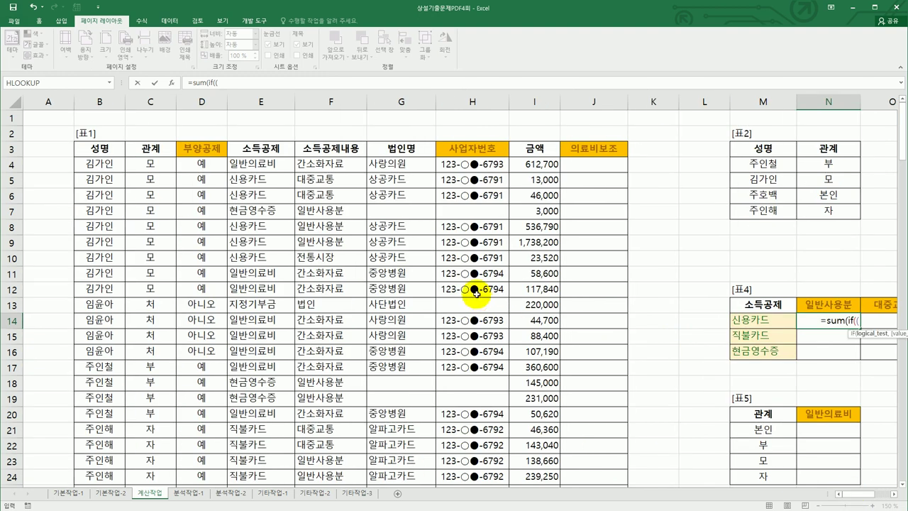
left_click(275, 165)
left_click_drag(274, 165, 274, 445)
key("F4")
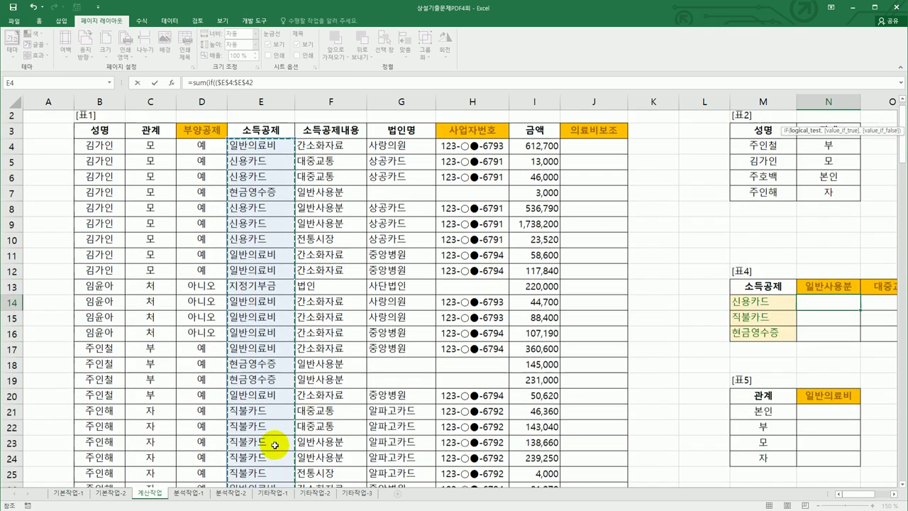
type("=")
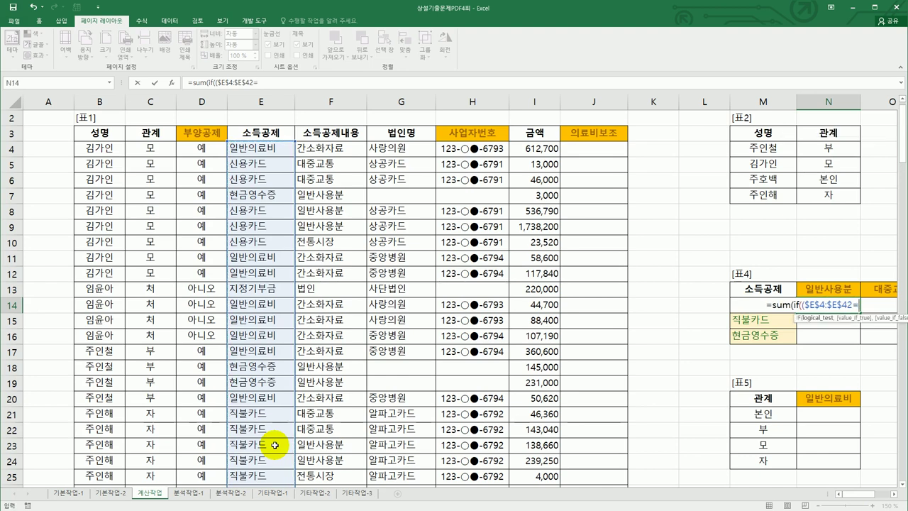
key("Left")
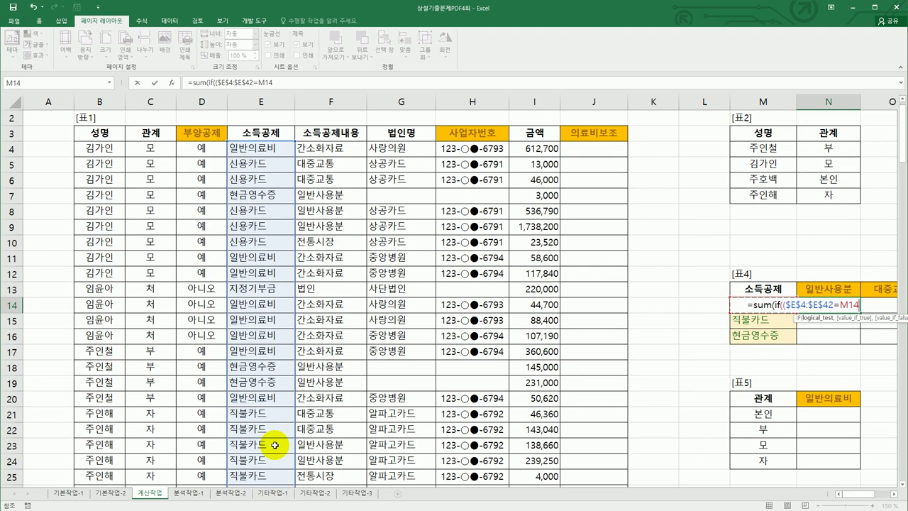
key("F4")
key("F4")
key("F4")
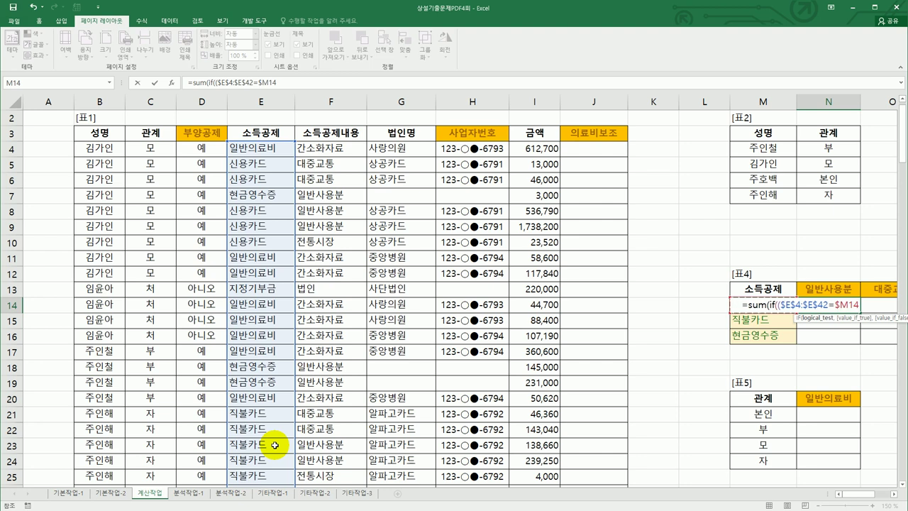
- Multiply it by a second condition comparing the 소득공제내용 range with the column heading: ($F$4:$F$42=N$13)
type(")*(")
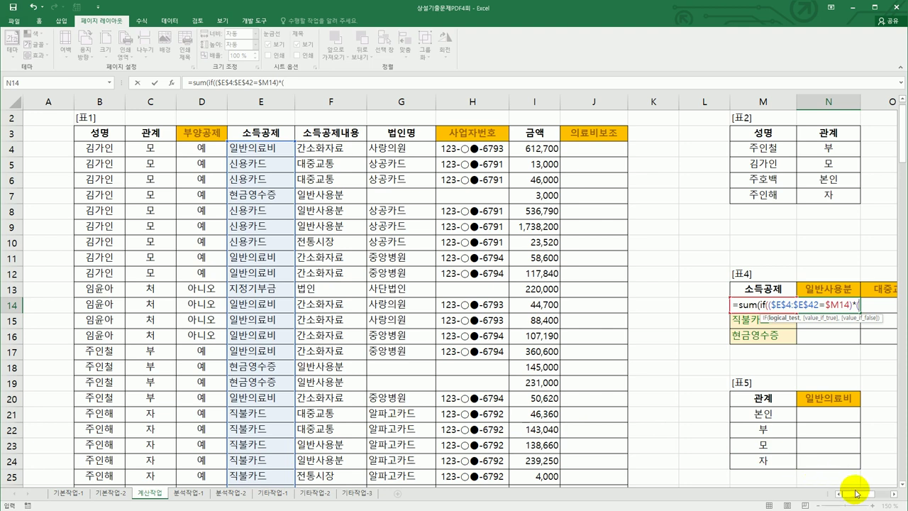
left_click_drag(866, 494, 866, 496)
left_click_drag(182, 148, 189, 444)
key("F4")
type("=")
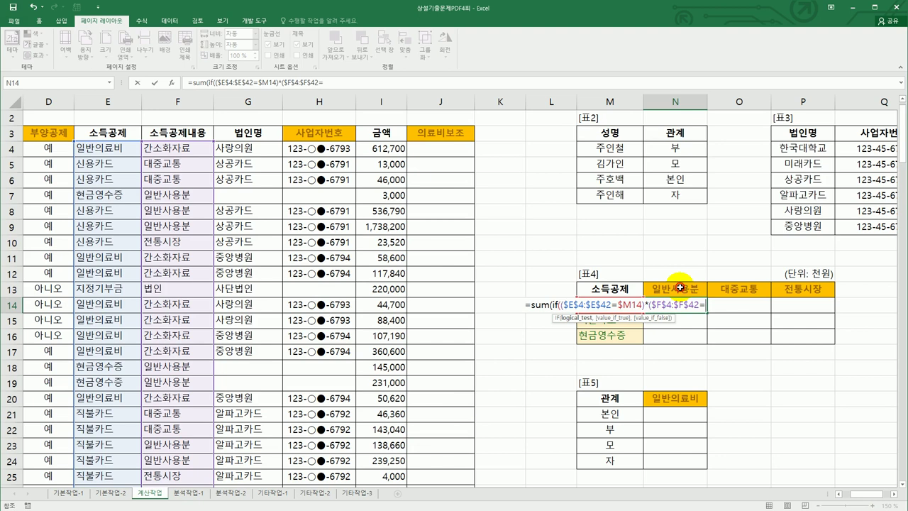
left_click(680, 287)
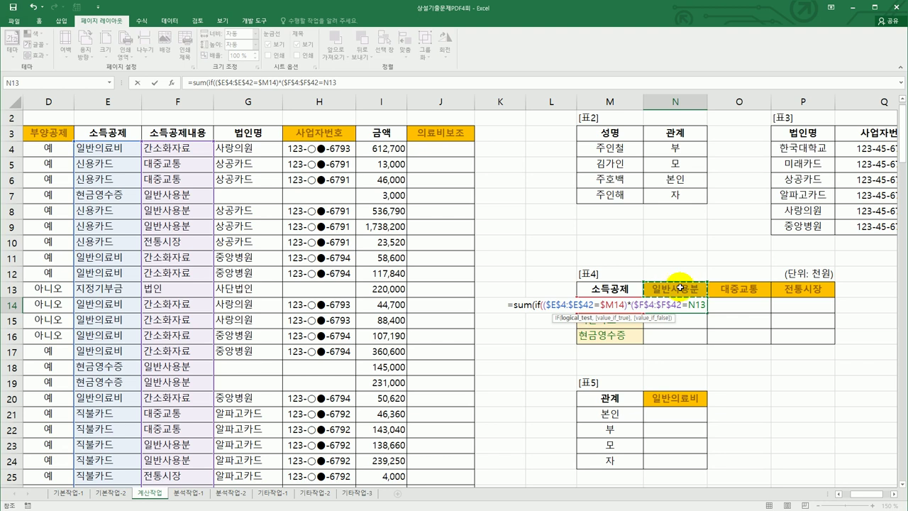
key("F4")
key("F4")
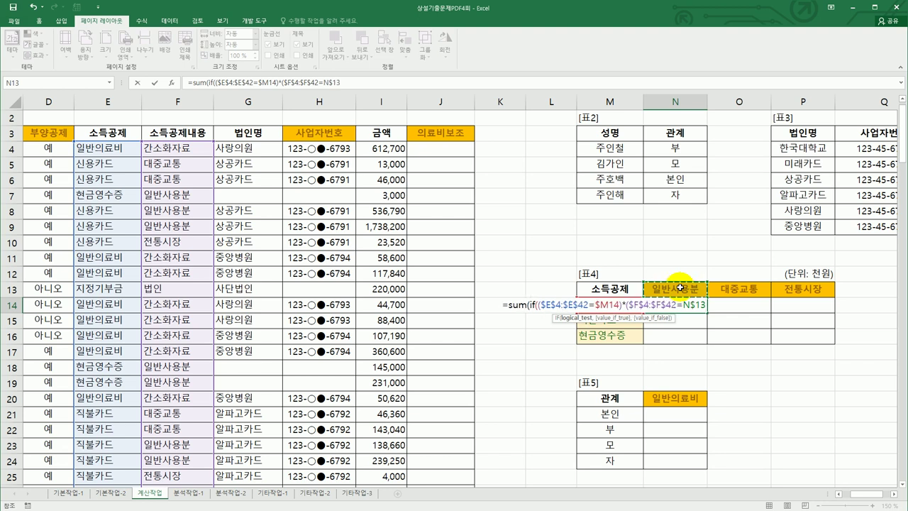
type(")")
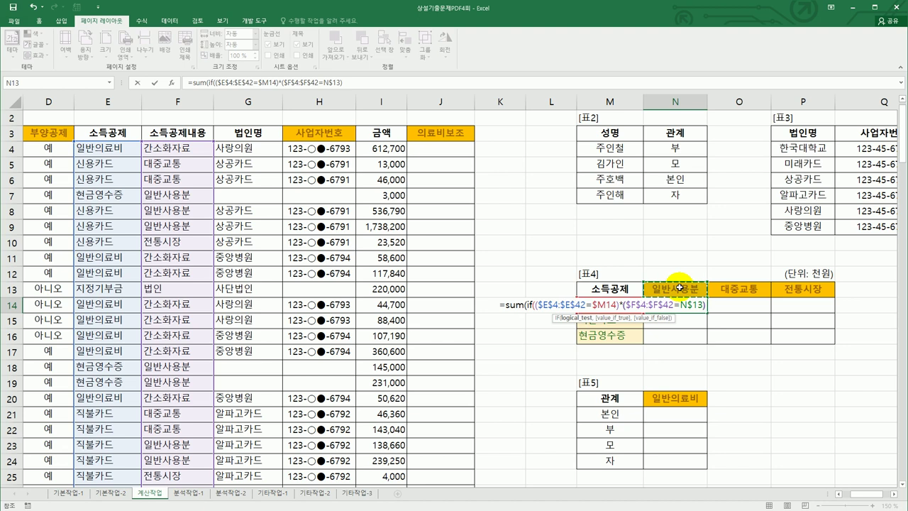
- Complete N14 as an array formula returning the 금액 range $I$4:$I$42, and fill it across N14:P16
type(",")
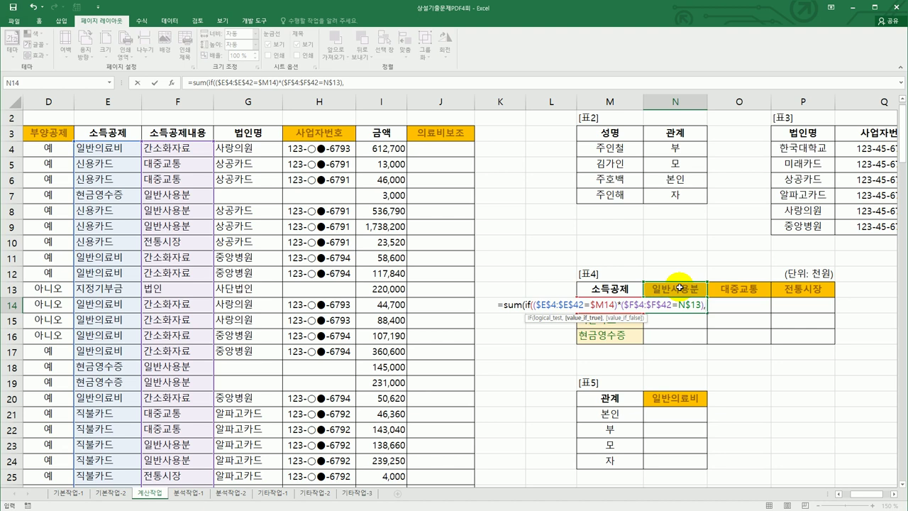
left_click(389, 149)
left_click_drag(393, 175, 389, 448)
key("F4")
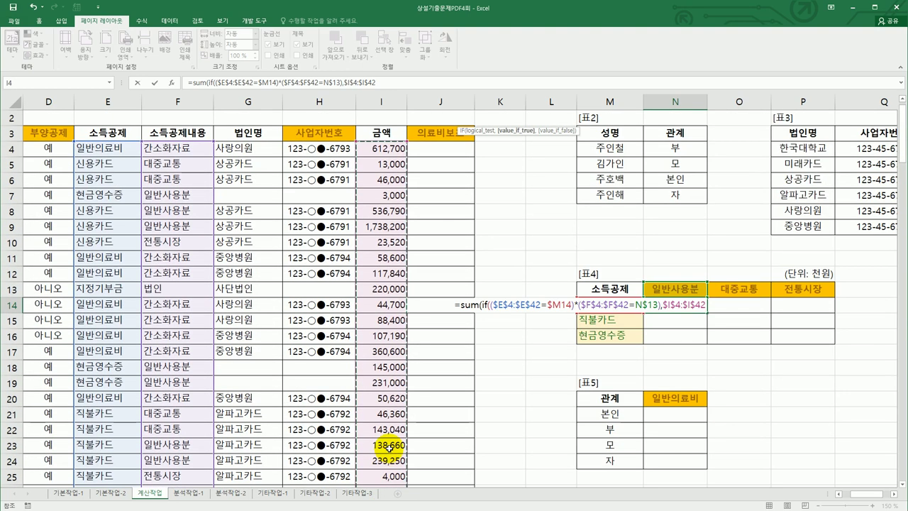
type(")")
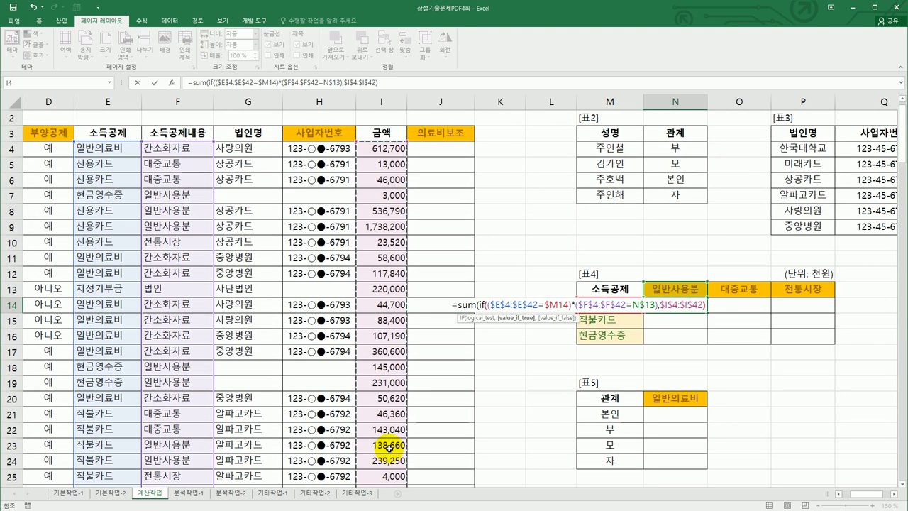
type(")")
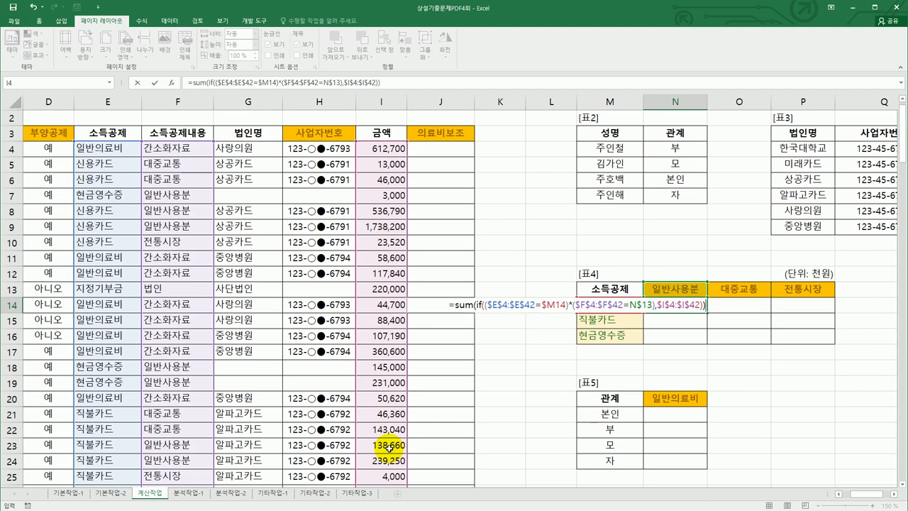
key("ctrl+shift+Return")
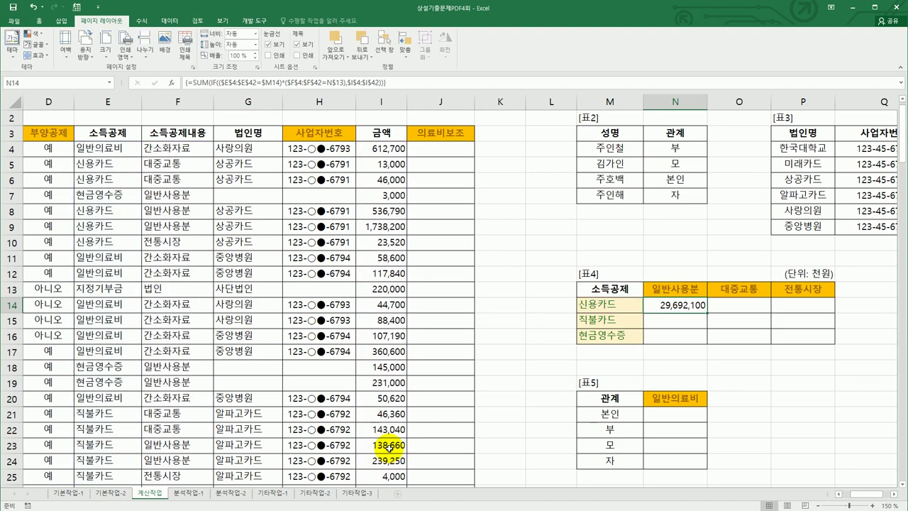
left_click_drag(707, 312, 810, 346)
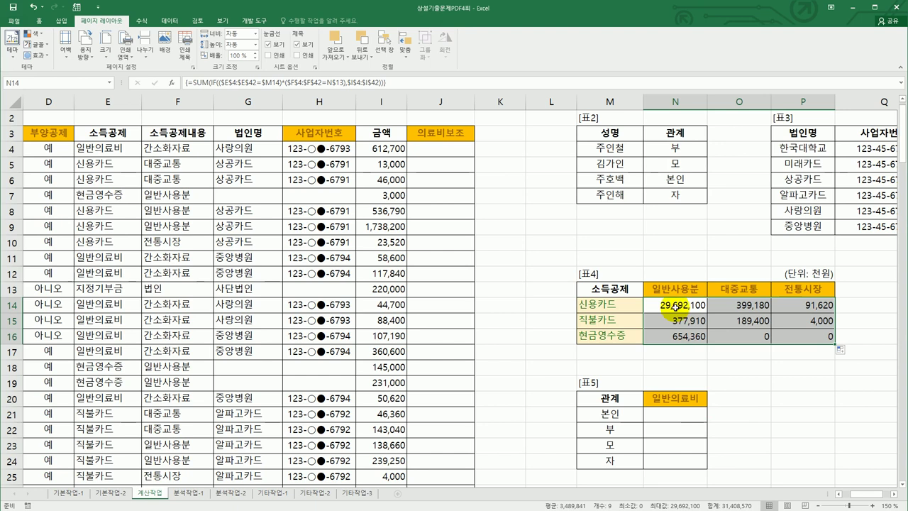
- Wrap the SUM expression in the N14 formula inside a TEXT function
left_click(674, 307)
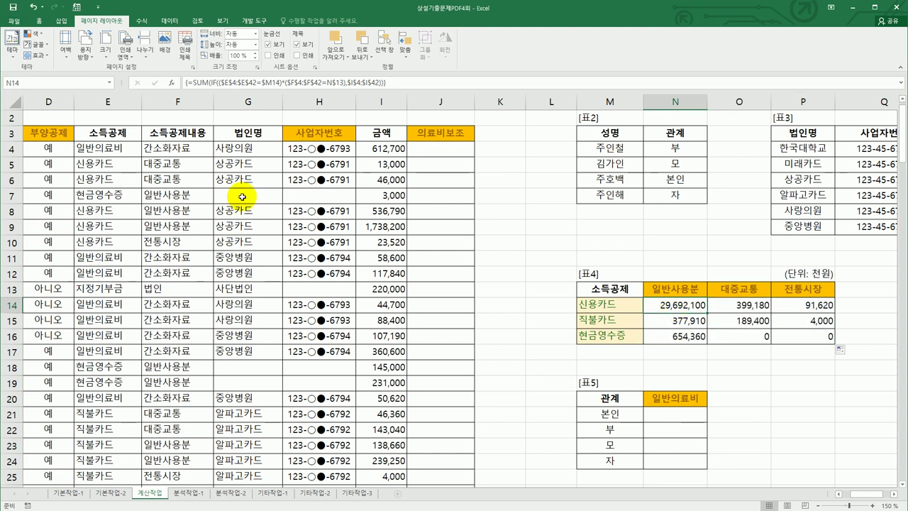
double_click(661, 304)
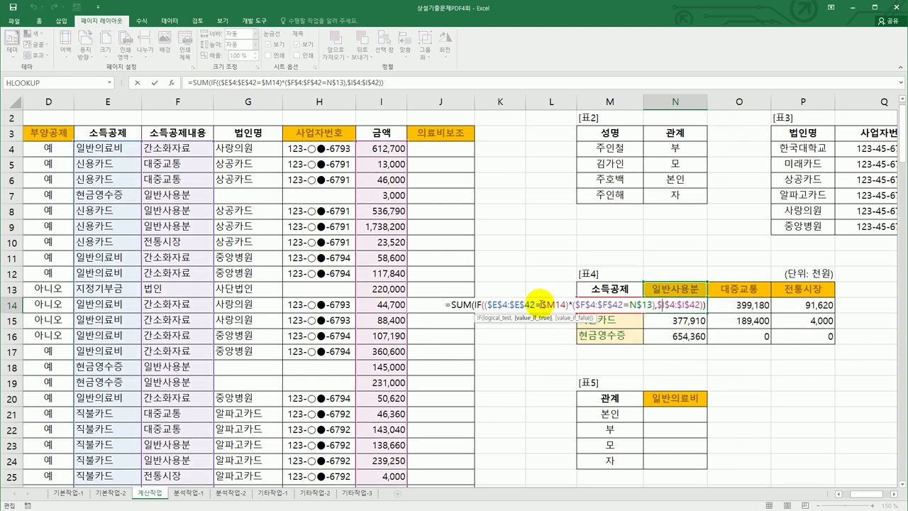
left_click(451, 304)
type("te")
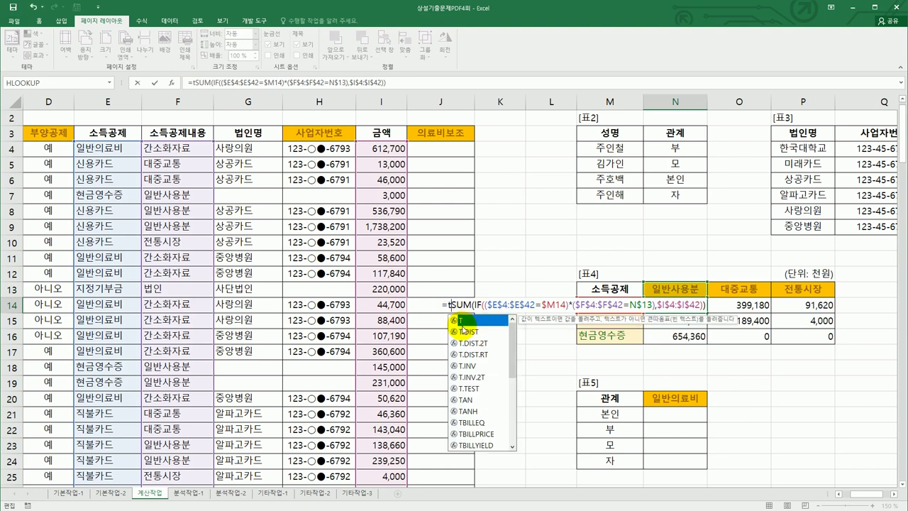
double_click(462, 322)
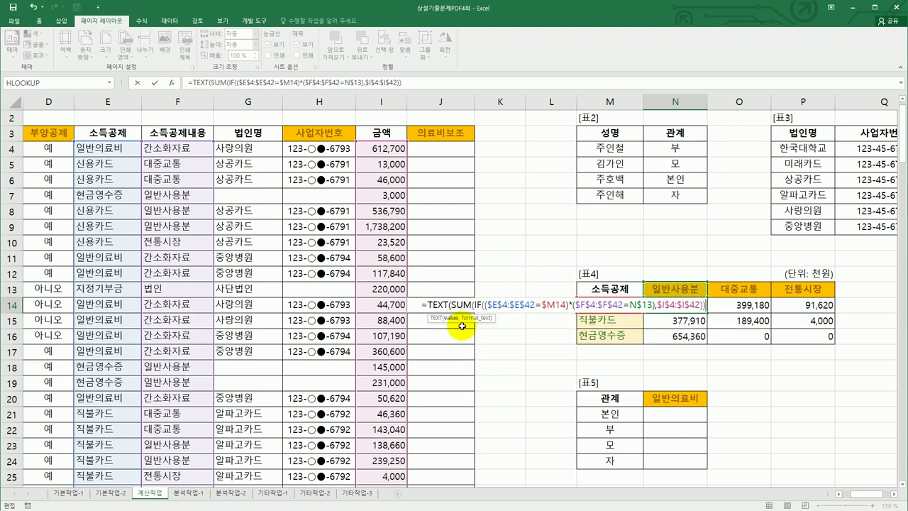
- Set the TEXT format in N14 to "#,###," to show thousands and enter it as an array formula
type(",\"#,###")
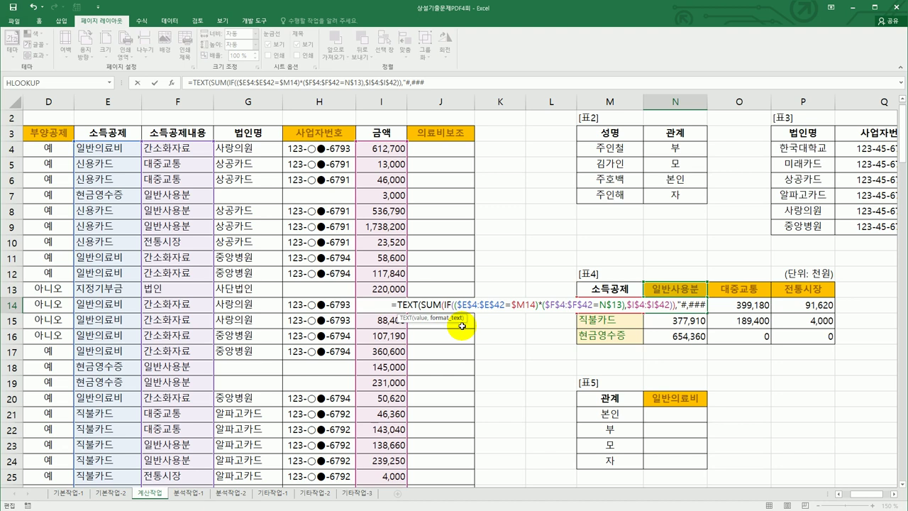
type(",")
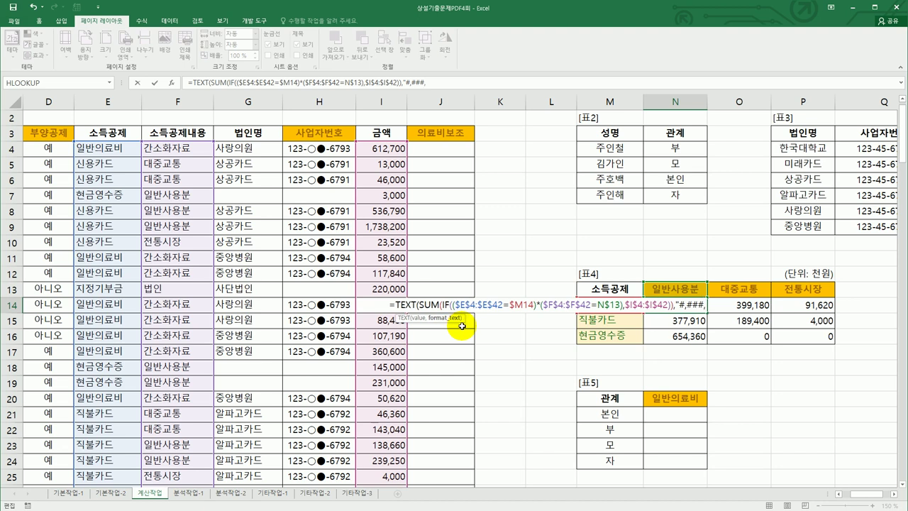
type("\")")
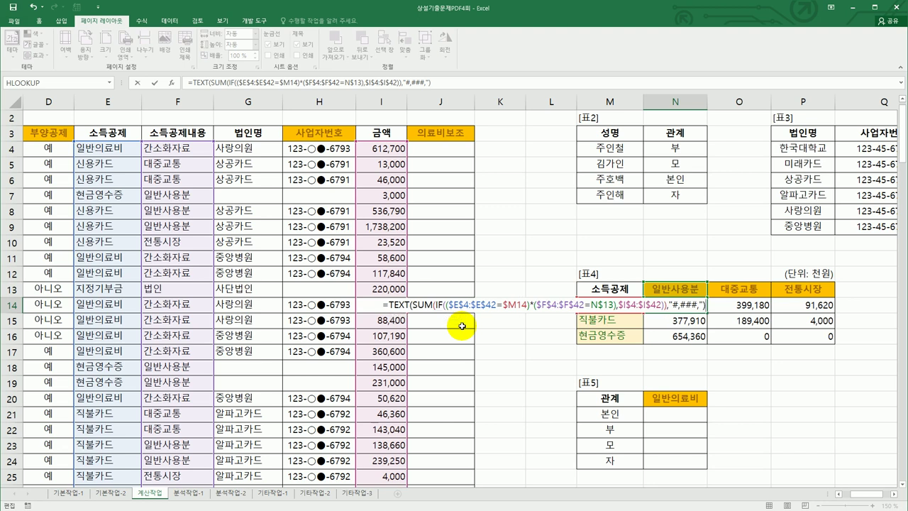
key("ctrl+shift+Return")
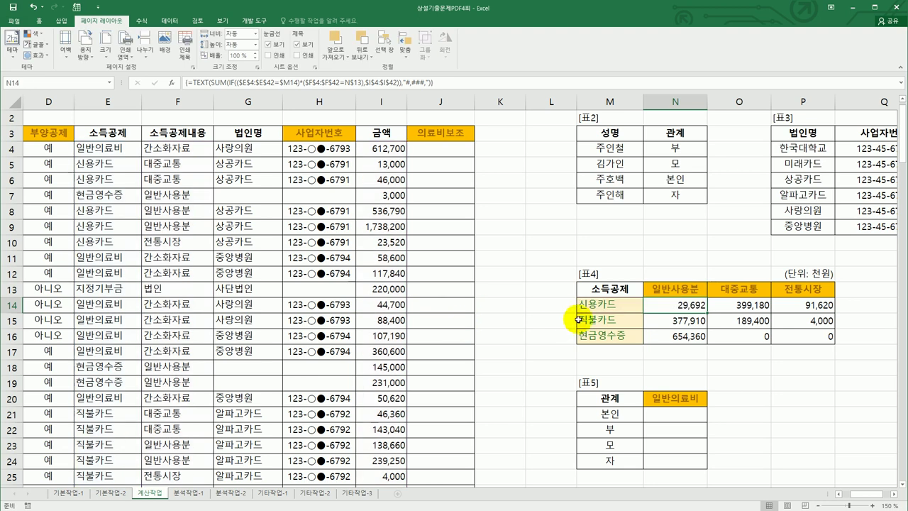
- Fill the TEXT array formula from N14 through P16 and inspect the copied formula in P16
left_click_drag(708, 314, 821, 347)
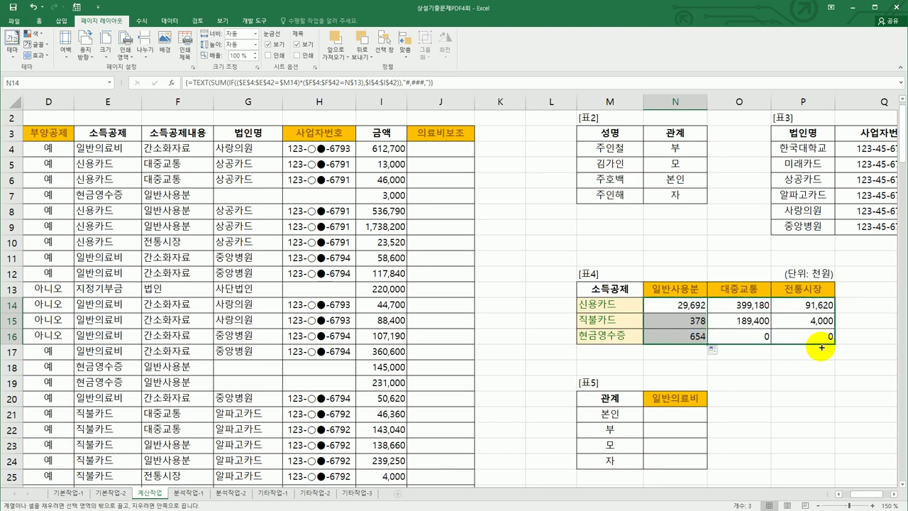
left_click_drag(822, 347, 821, 347)
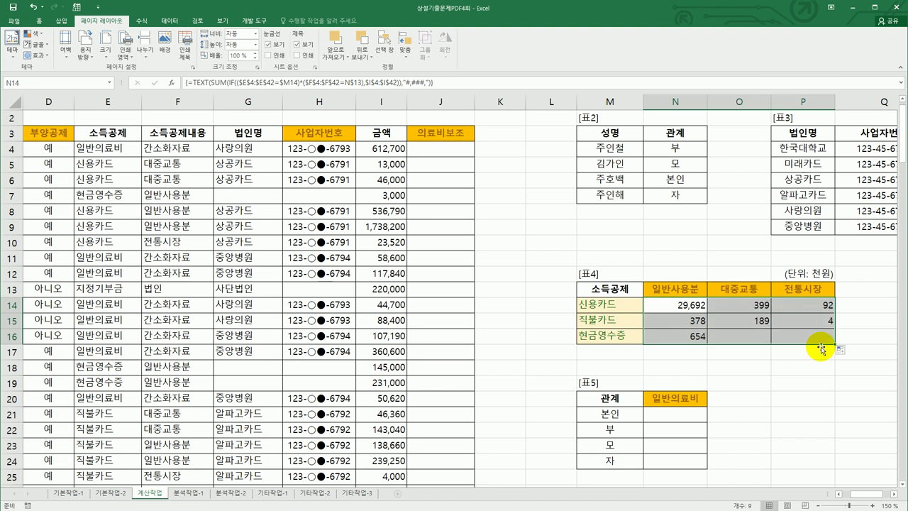
left_click(815, 332)
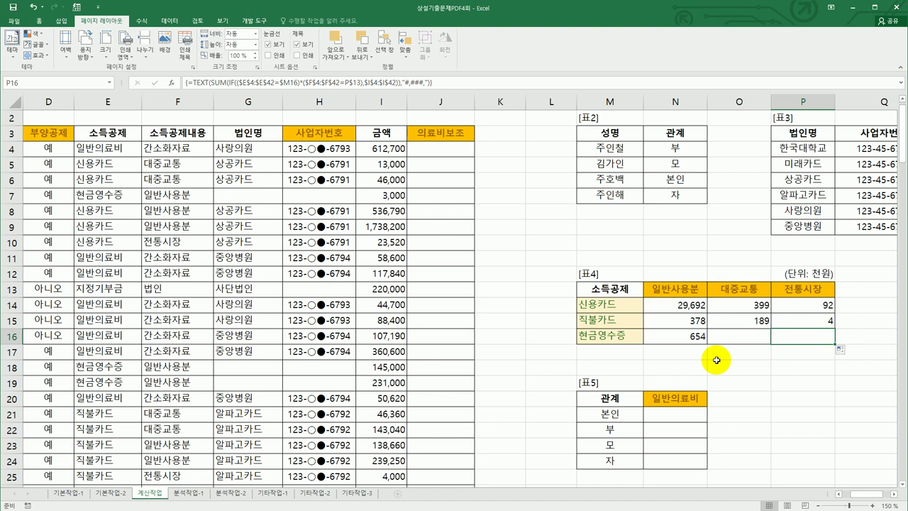
- Examine the 일반의료비 entries in the 소득공제 column and the 관계 categories listed in [표5]
scroll(716, 359, "down", 1)
left_click(695, 369)
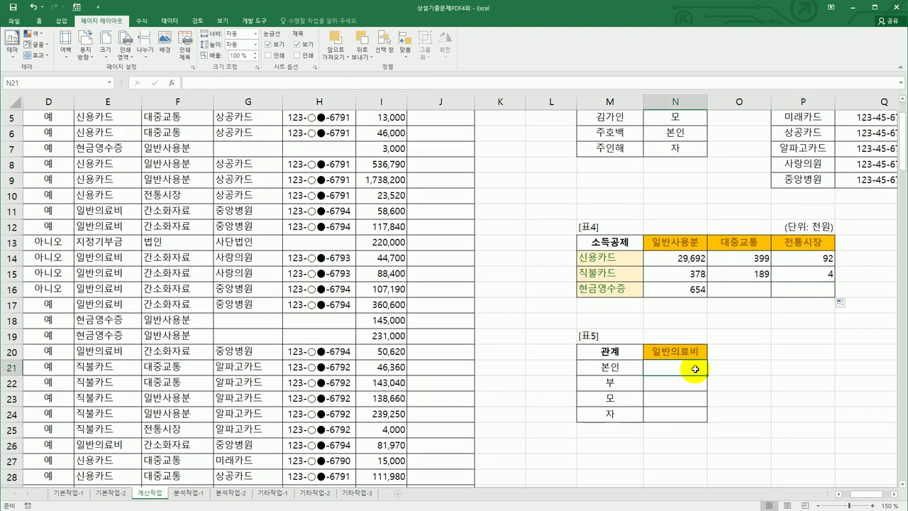
scroll(305, 358, "up", 2)
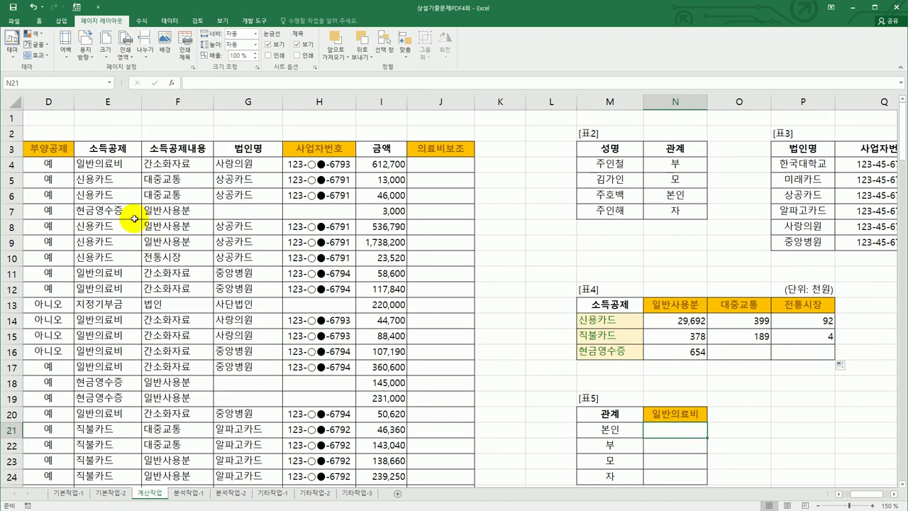
left_click(114, 165)
left_click(94, 276)
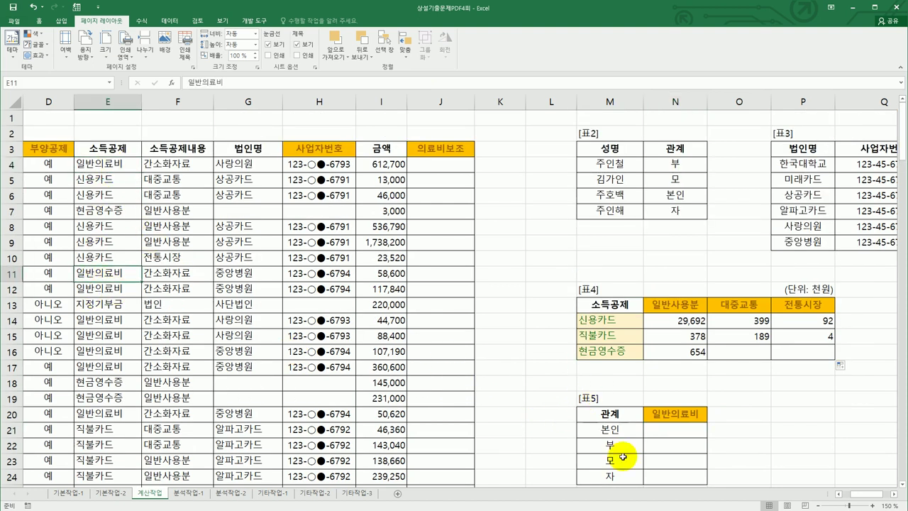
scroll(622, 439, "down", 2)
left_click_drag(618, 338, 618, 386)
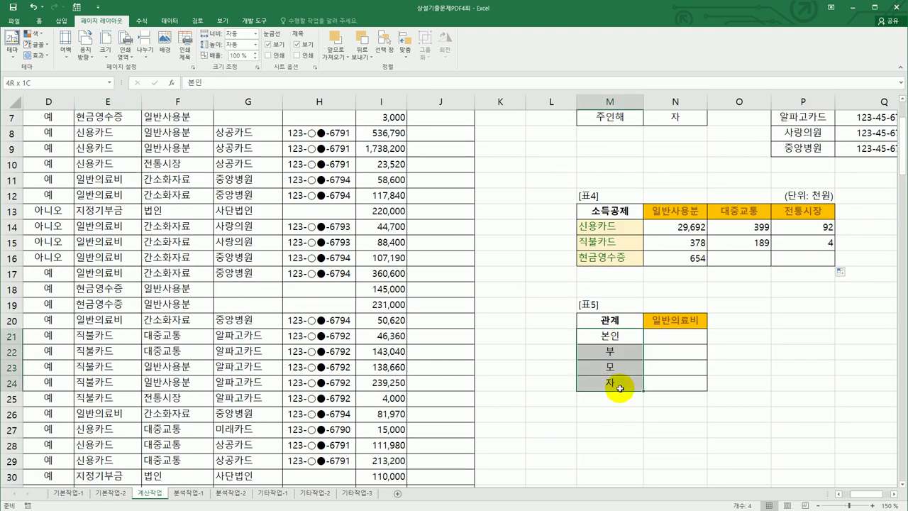
- Start the N21 formula as =LARGE(IF(( with the 소득공제내용 range $F$4:$F$42 as an absolute reference
left_click(654, 338)
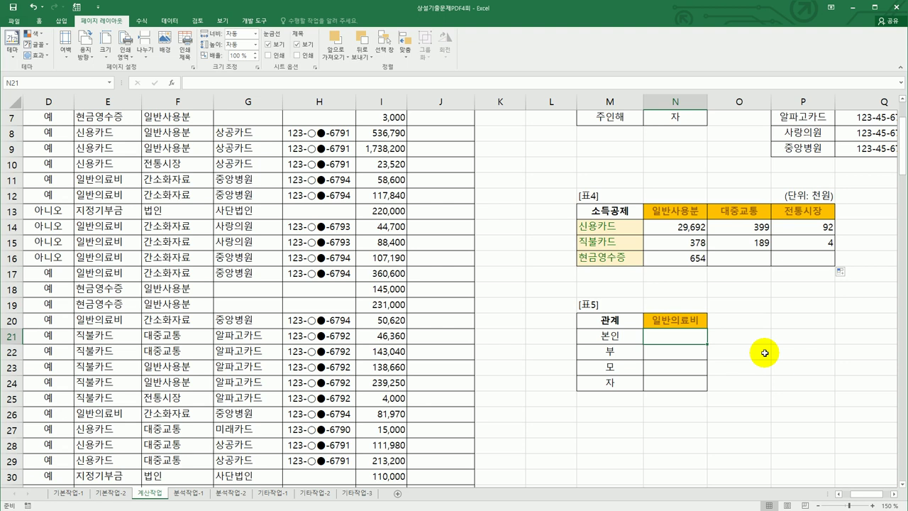
type("=LARGE(")
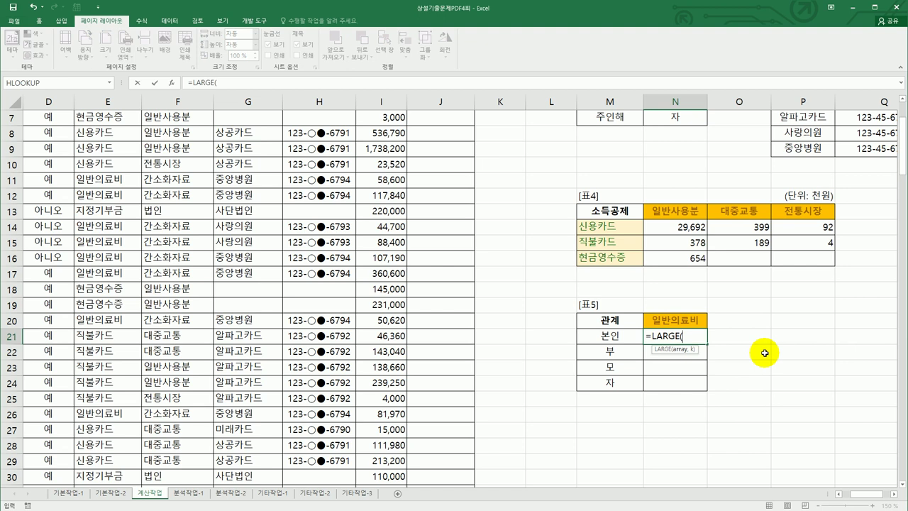
type("if(")
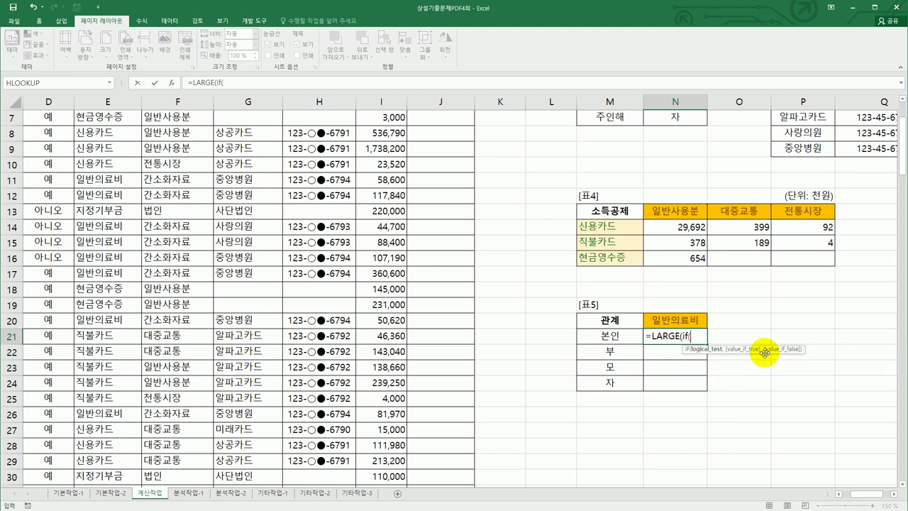
type("(")
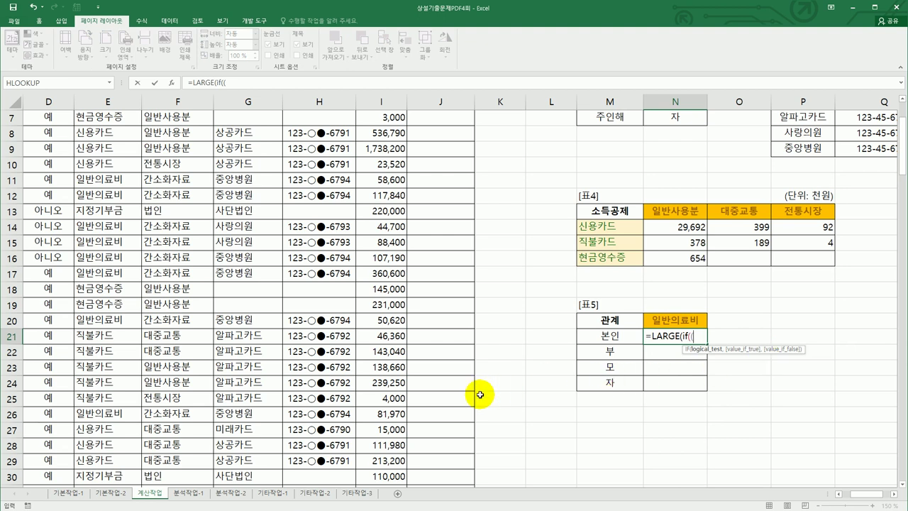
scroll(479, 395, "up", 2)
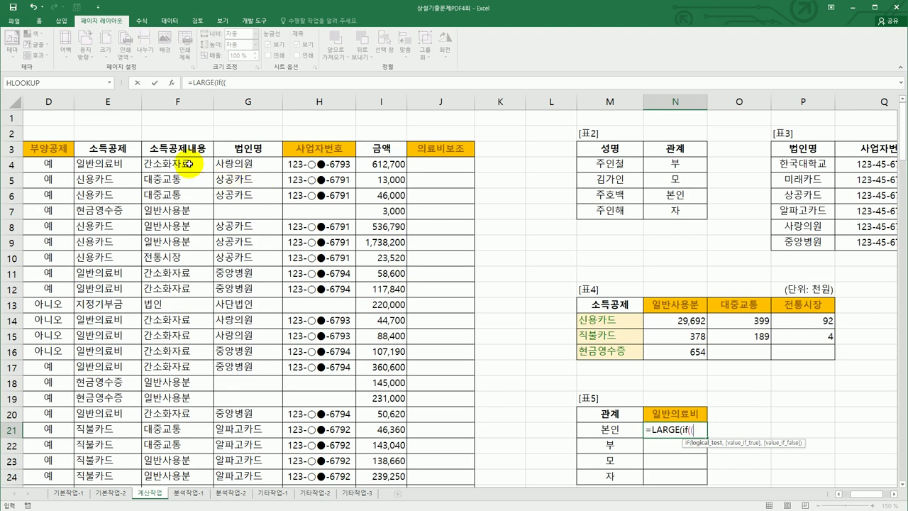
left_click_drag(189, 164, 173, 448)
key("F4")
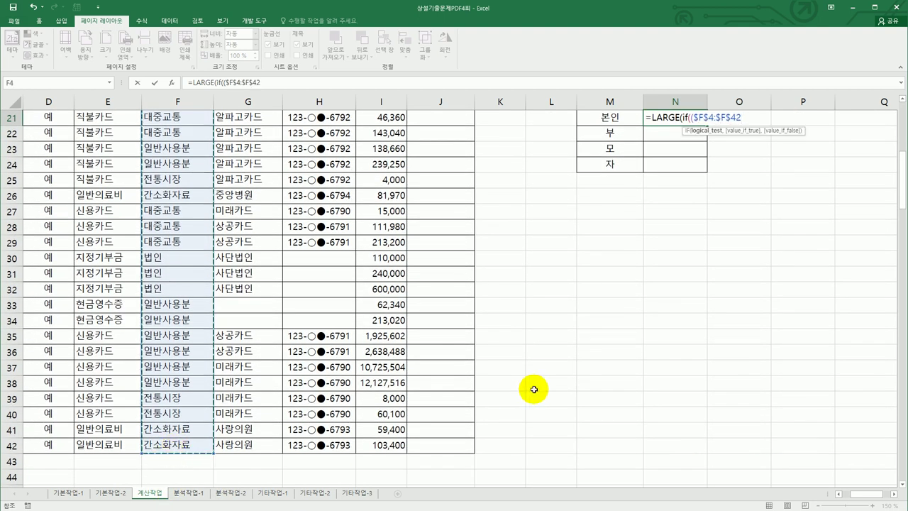
- Compare the range with the 일반의료비 header $N$20 and open a second condition multiplied by the first
scroll(531, 387, "up", 1)
type("=")
left_click(668, 148)
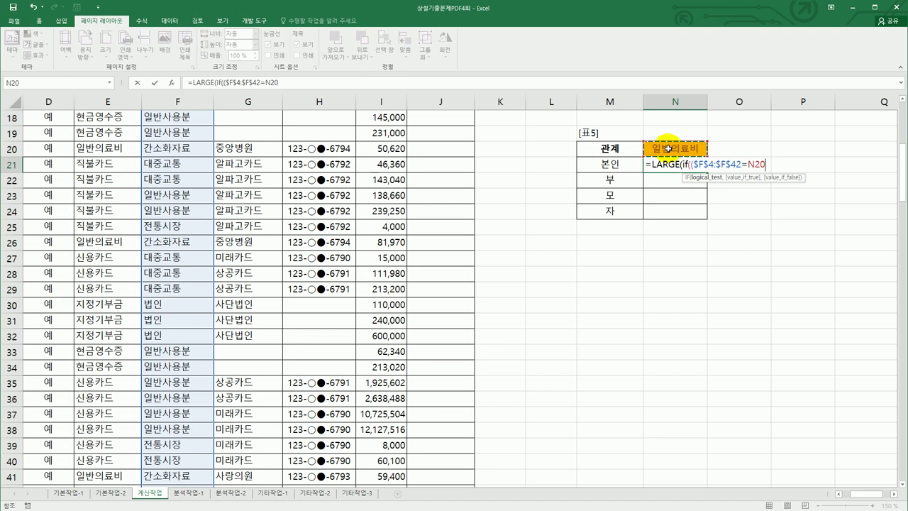
key("F4")
type(")*(")
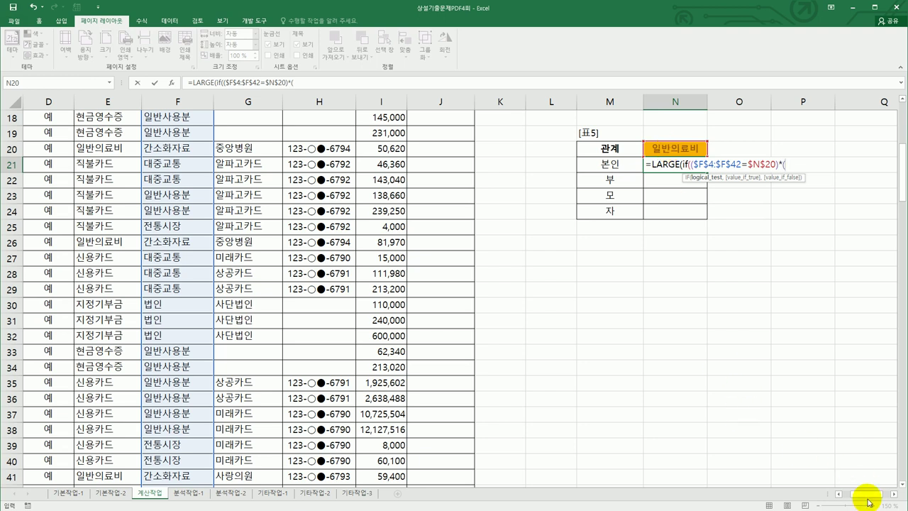
- Add the second condition to the N21 formula, matching the 관계 range $C$4:$C$42 to M21
left_click_drag(867, 493, 828, 496)
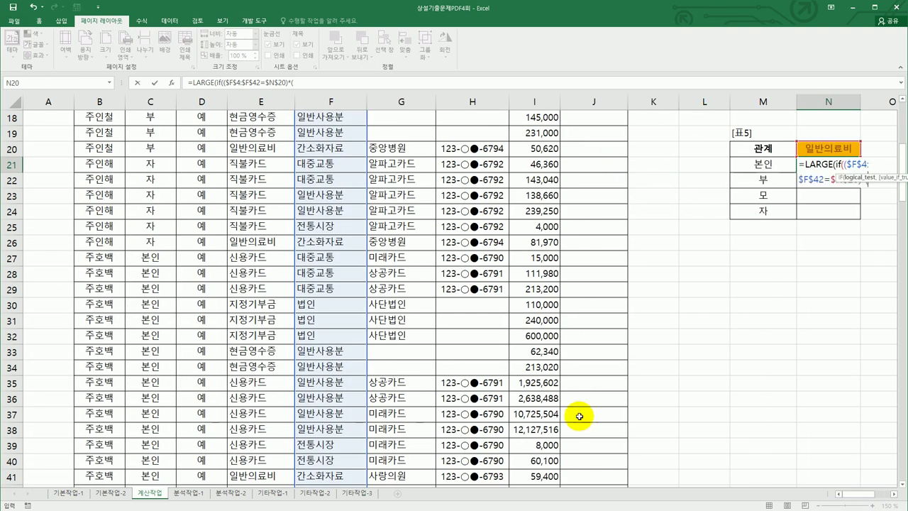
scroll(340, 307, "up", 5)
scroll(272, 301, "up", 1)
left_click(163, 169)
left_click_drag(162, 169, 150, 448)
key("F4")
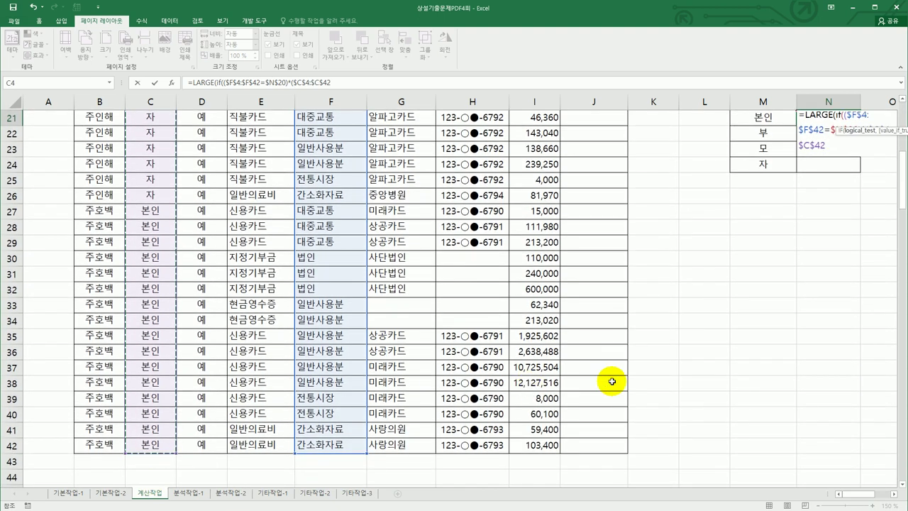
type("=")
scroll(670, 364, "up", 2)
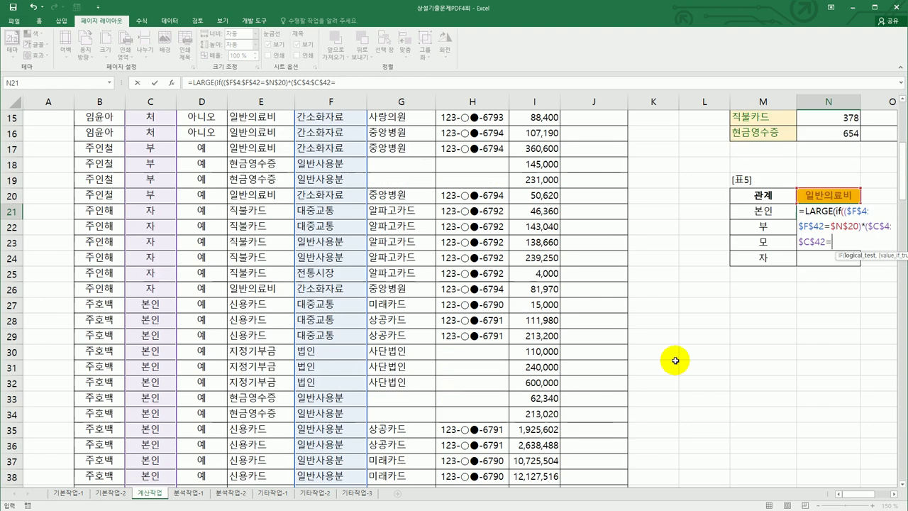
left_click(755, 208)
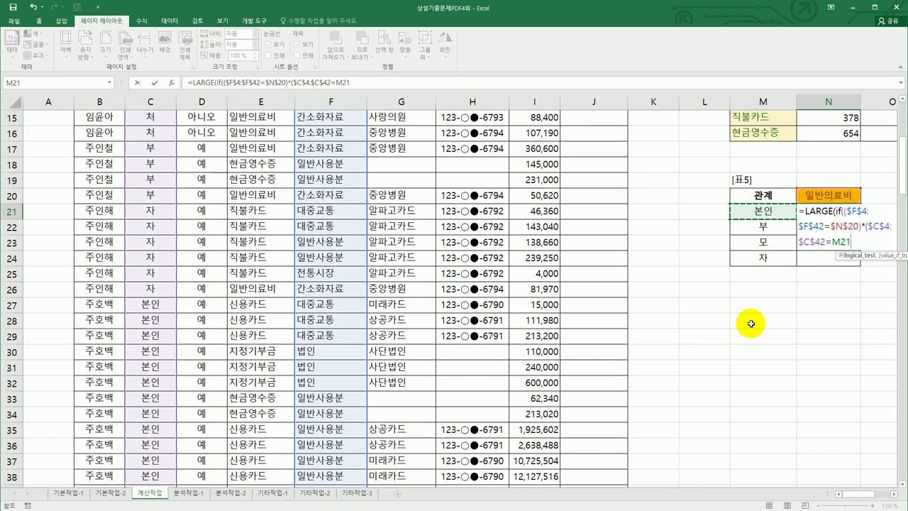
type("),")
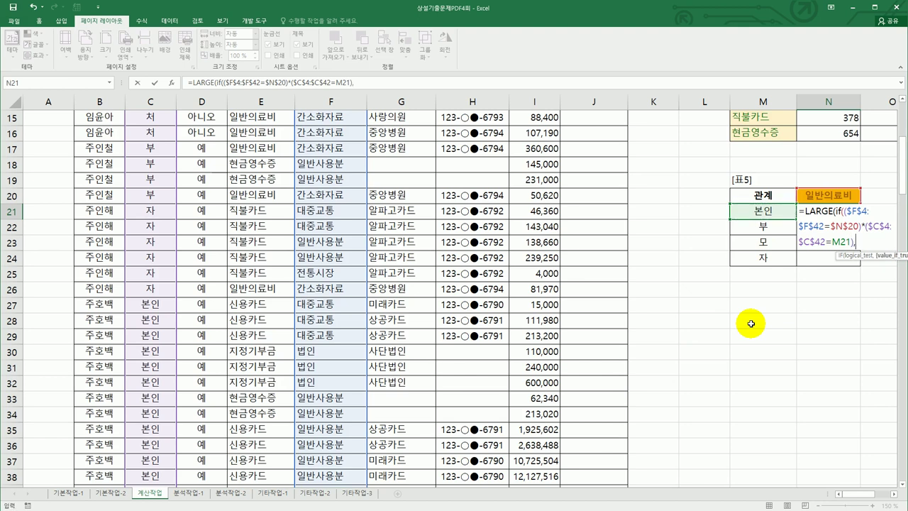
- Complete N21 with the 금액 range $I$4:$I$42 and rank 1, and enter it as an array formula
scroll(569, 319, "up", 4)
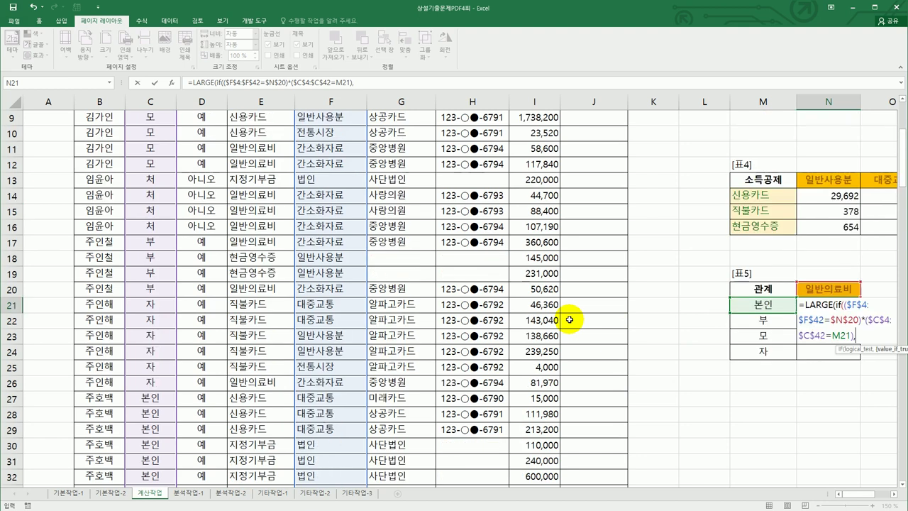
scroll(577, 178, "up", 1)
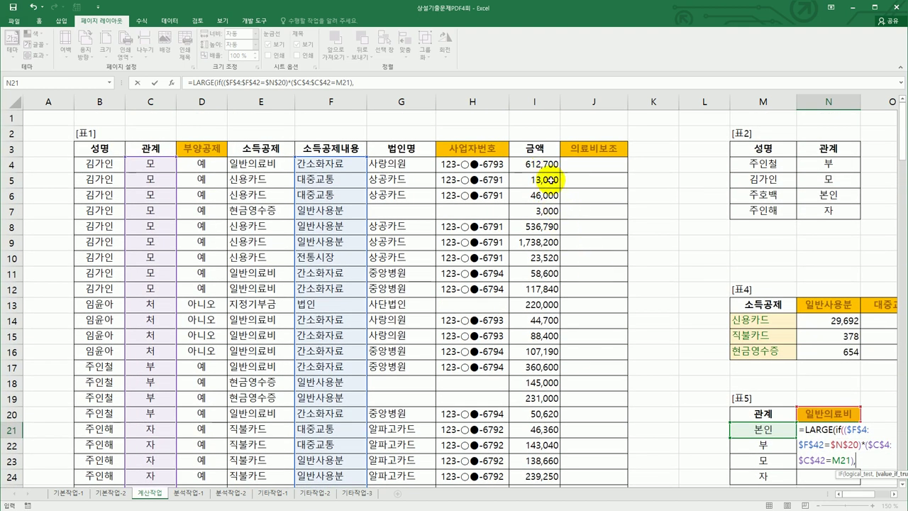
left_click_drag(544, 166, 541, 397)
left_click_drag(528, 504, 531, 442)
key("F4")
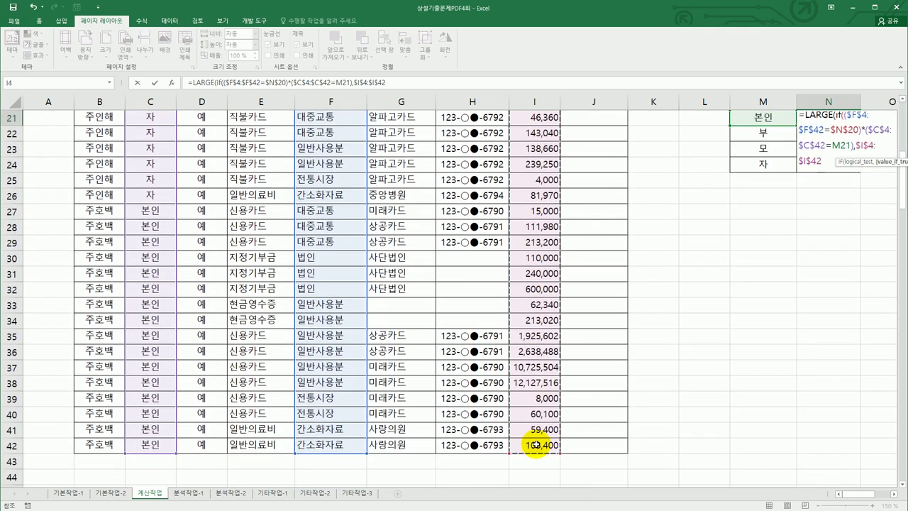
type("),1")
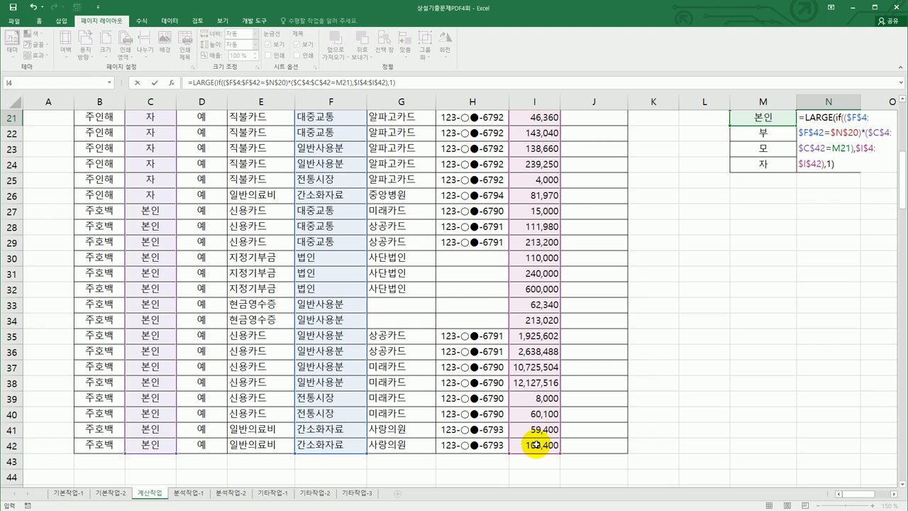
key("ctrl+shift+Return")
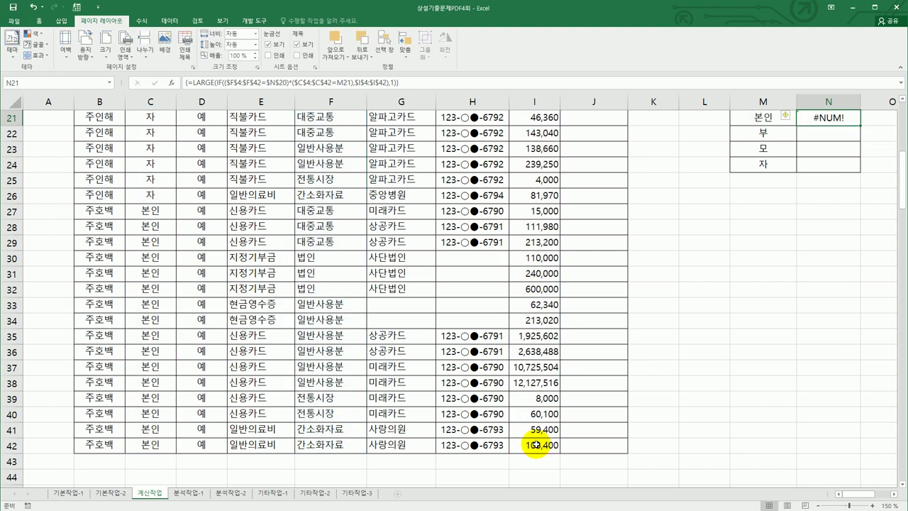
scroll(536, 445, "up", 1)
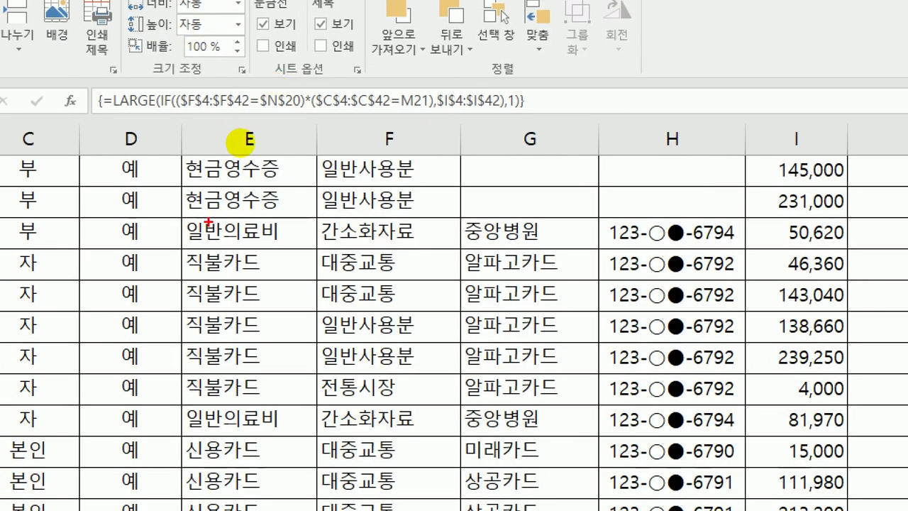
left_click_drag(113, 108, 149, 104)
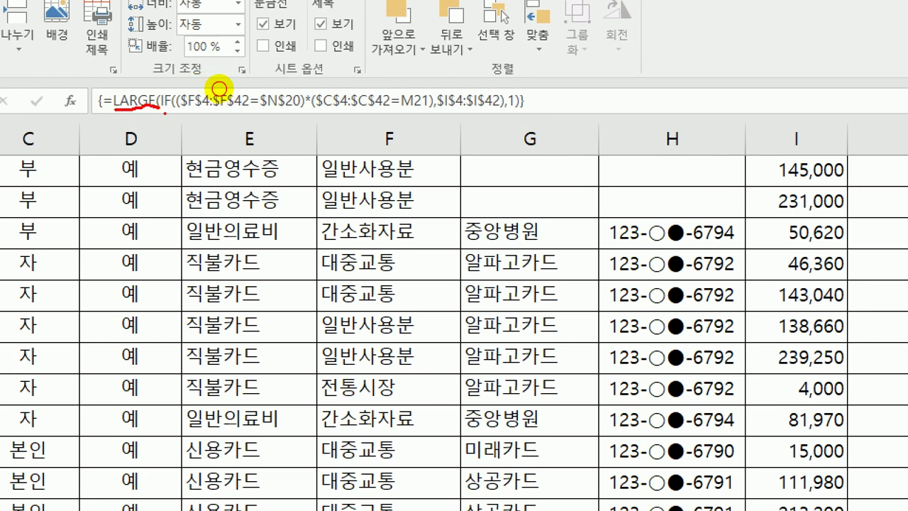
left_click_drag(164, 111, 175, 110)
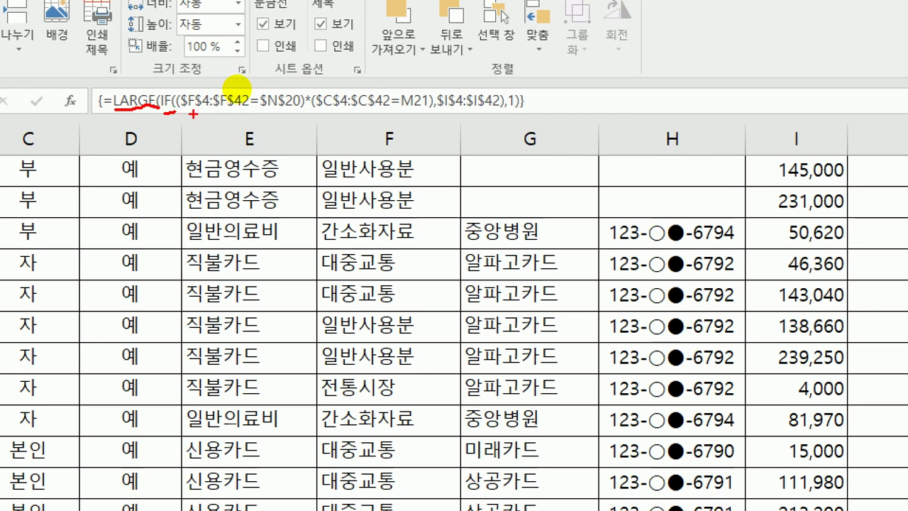
left_click_drag(304, 91, 310, 89)
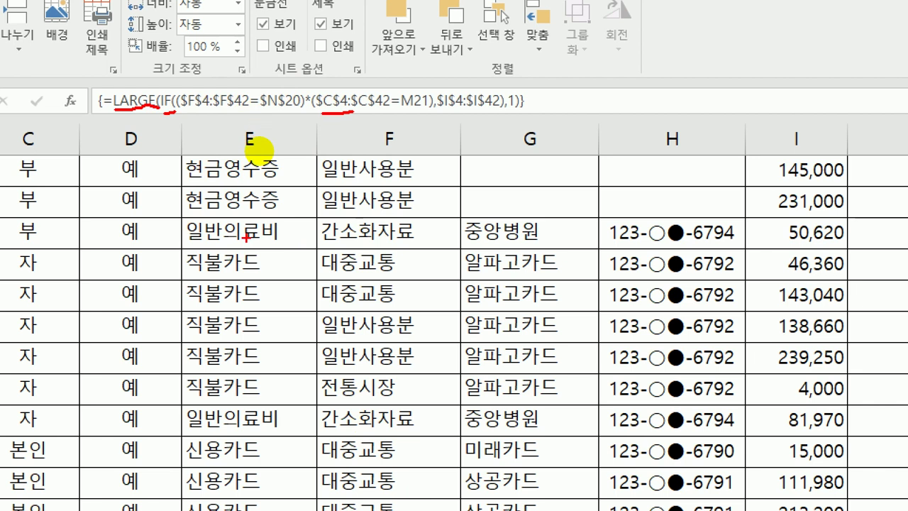
left_click_drag(182, 113, 232, 108)
left_click_drag(259, 232, 280, 225)
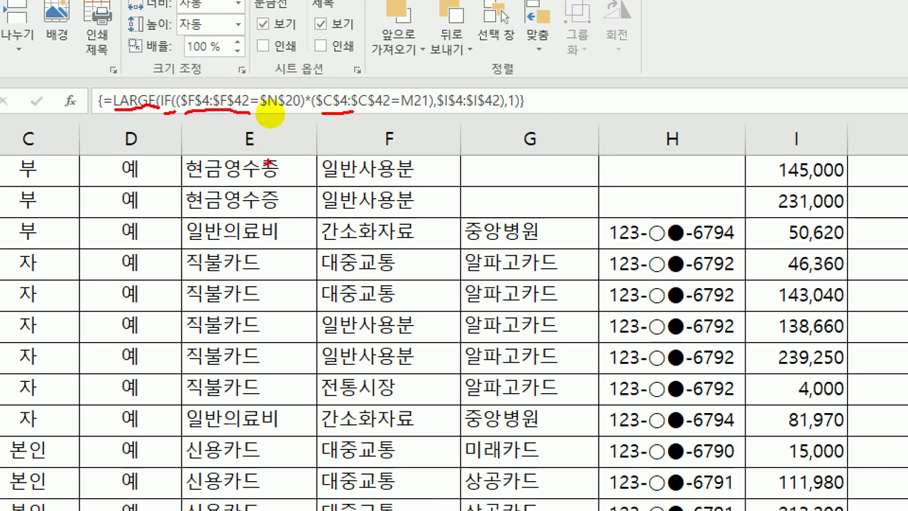
mouse_move(264, 148)
left_mouse_down()
mouse_move(227, 225)
mouse_move(275, 147)
left_mouse_up()
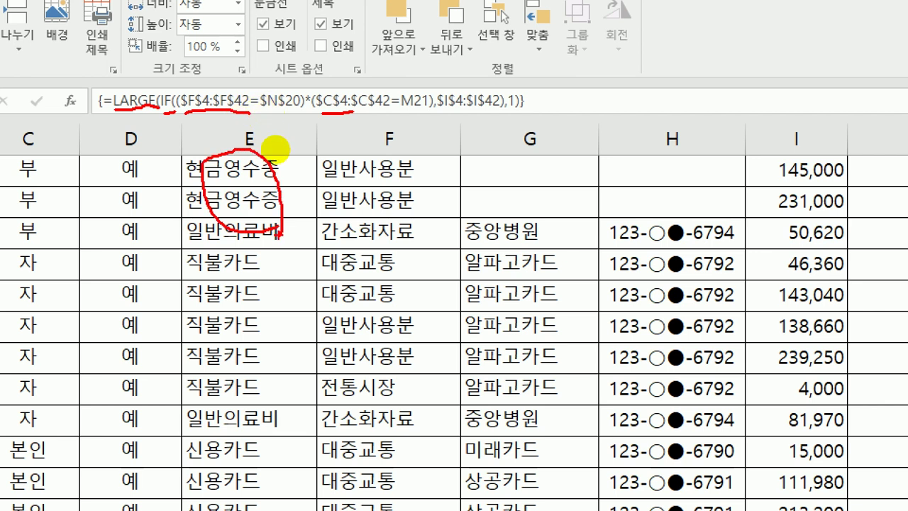
left_click_drag(204, 71, 206, 110)
mouse_move(183, 87)
left_mouse_down()
mouse_move(206, 110)
mouse_move(243, 56)
left_mouse_up()
left_click_drag(226, 241, 263, 239)
left_click_drag(363, 172, 410, 168)
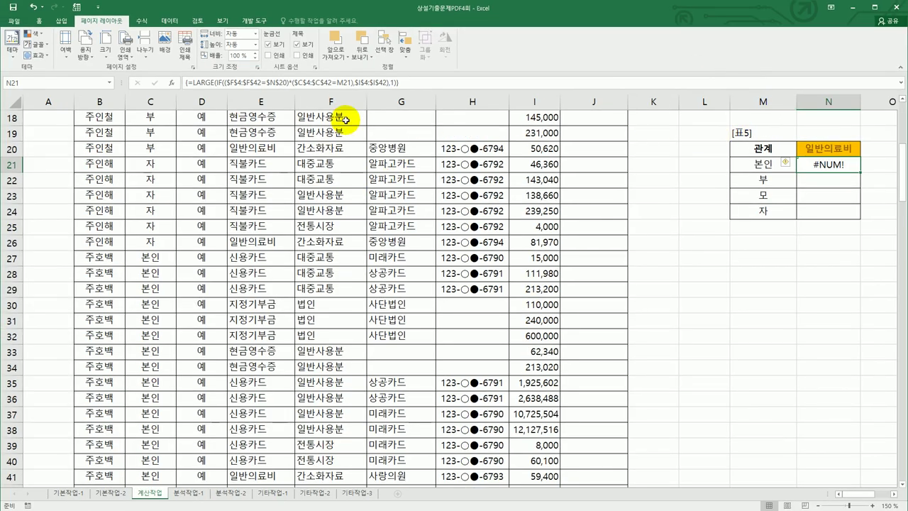
- Replace the first condition's range in N21 with the 소득공제 range E4:$E$42 and re-enter it as an array formula
left_click(235, 83)
left_click_drag(241, 83, 261, 83)
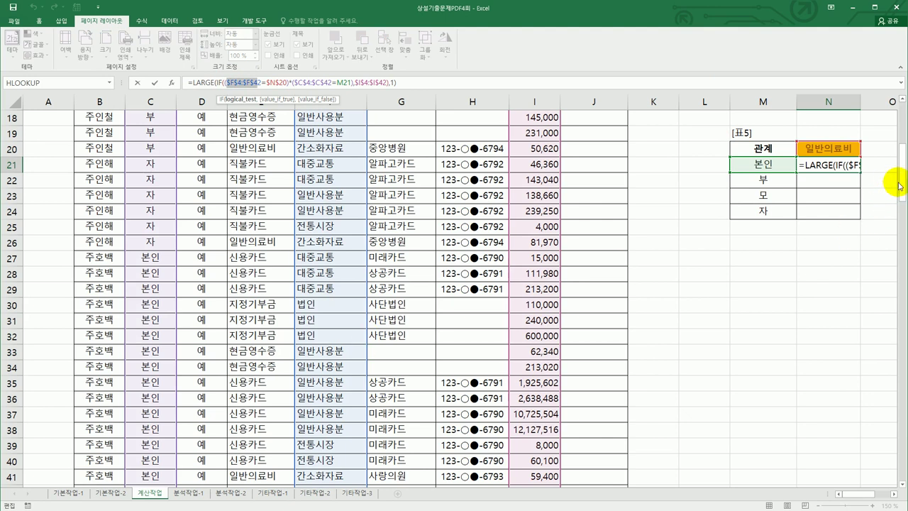
scroll(901, 184, "up", 6)
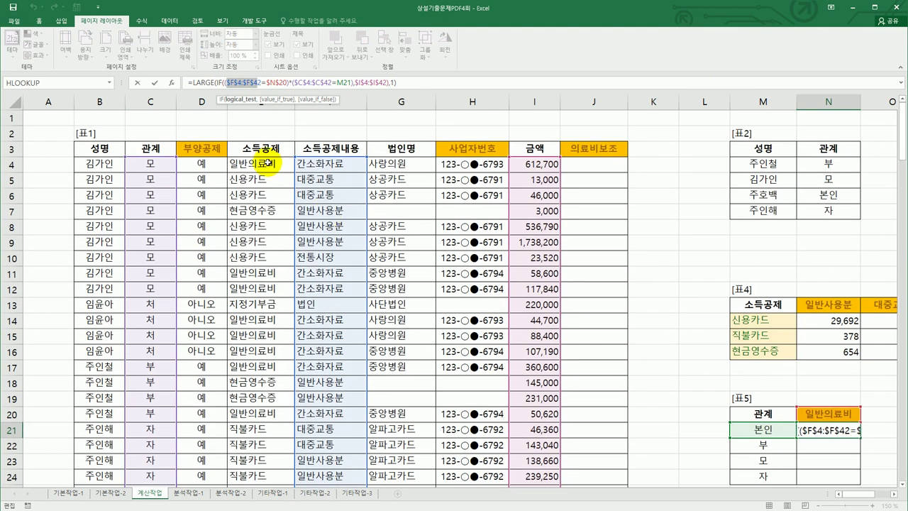
left_click_drag(265, 170, 265, 420)
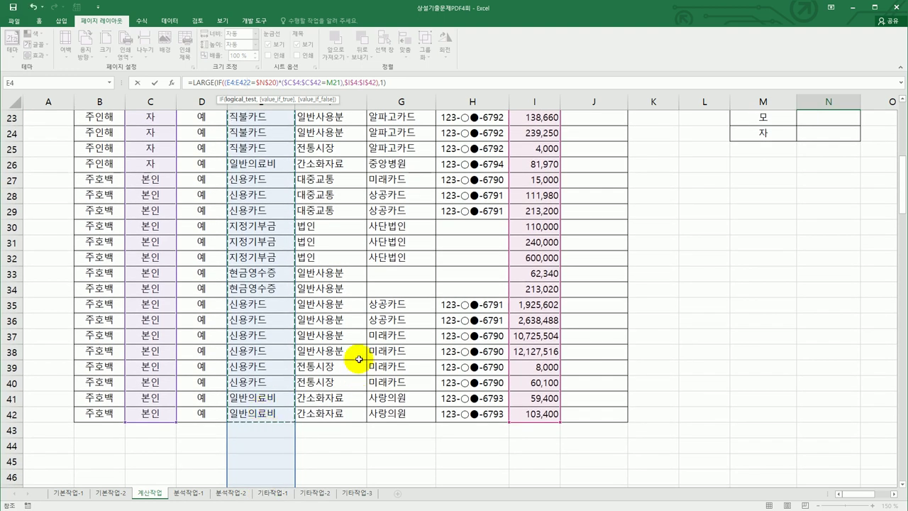
key("F2")
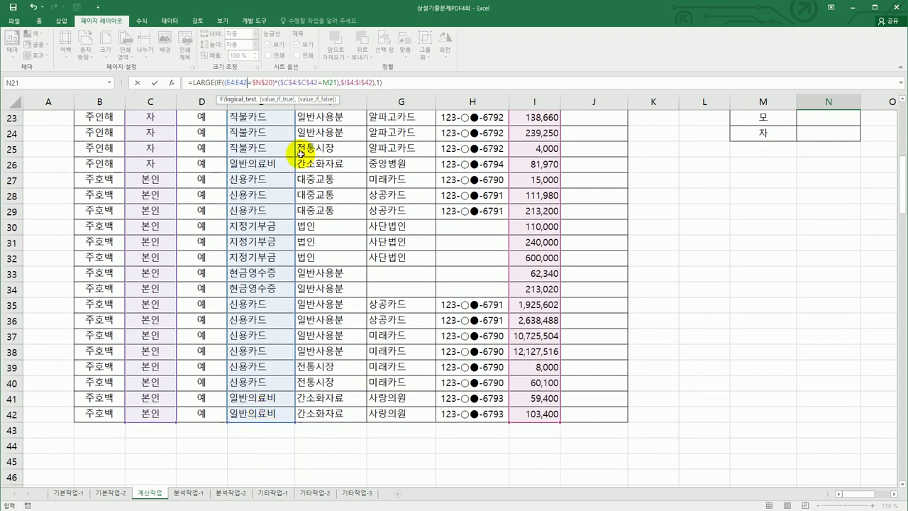
key("F4")
scroll(301, 153, "up", 5)
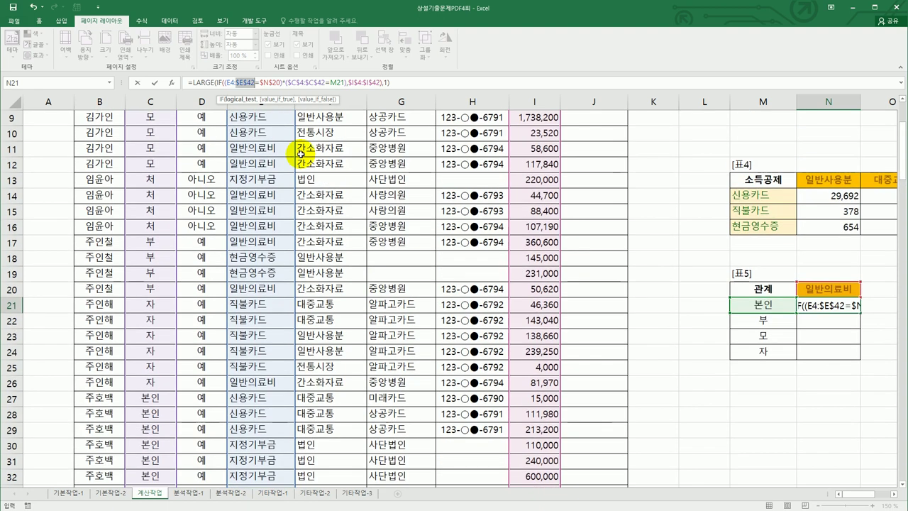
left_click(426, 84)
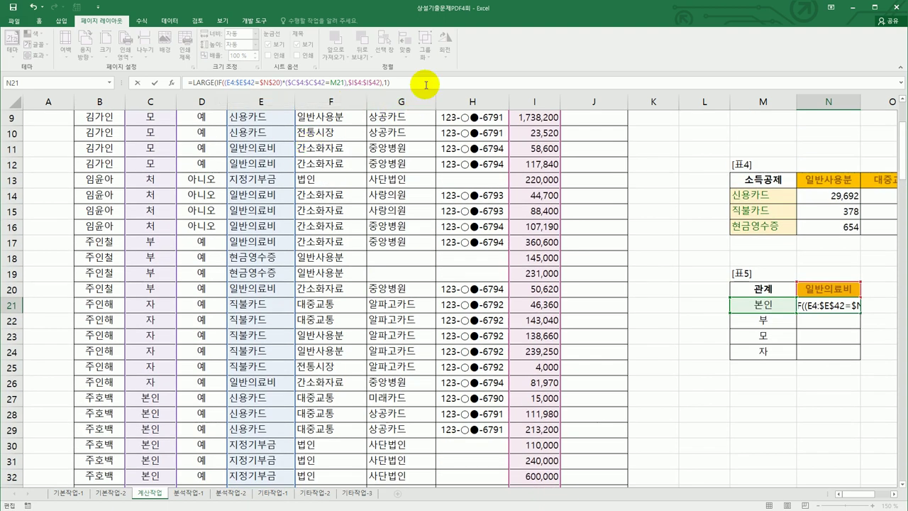
key("ctrl+shift+Return")
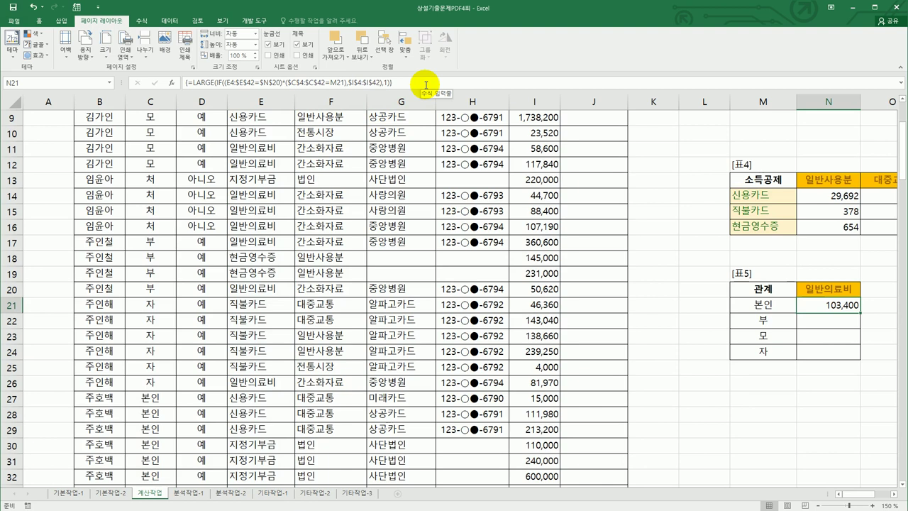
- Make the E4 reference absolute in the N21 array formula and fill the formula down to N24
left_click_drag(859, 312, 856, 353)
left_click(845, 307)
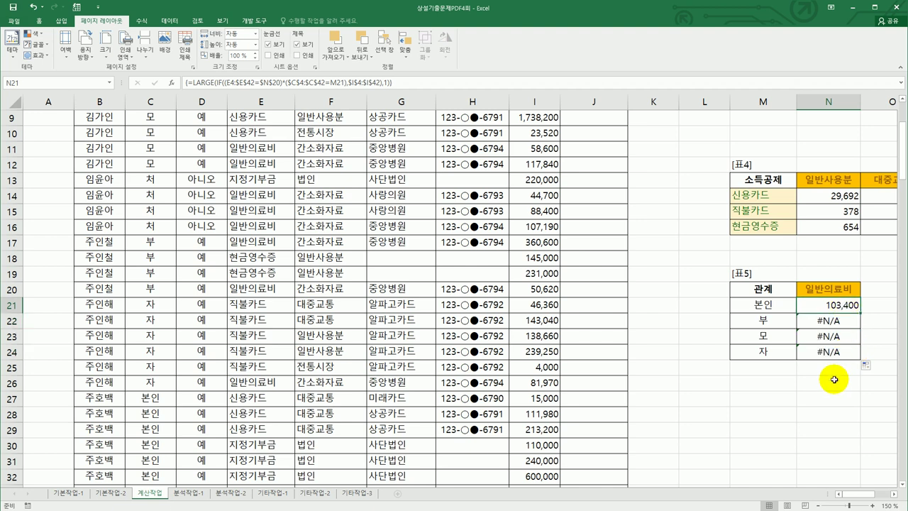
mouse_move(227, 82)
left_mouse_down()
mouse_move(249, 83)
mouse_move(232, 82)
left_mouse_up()
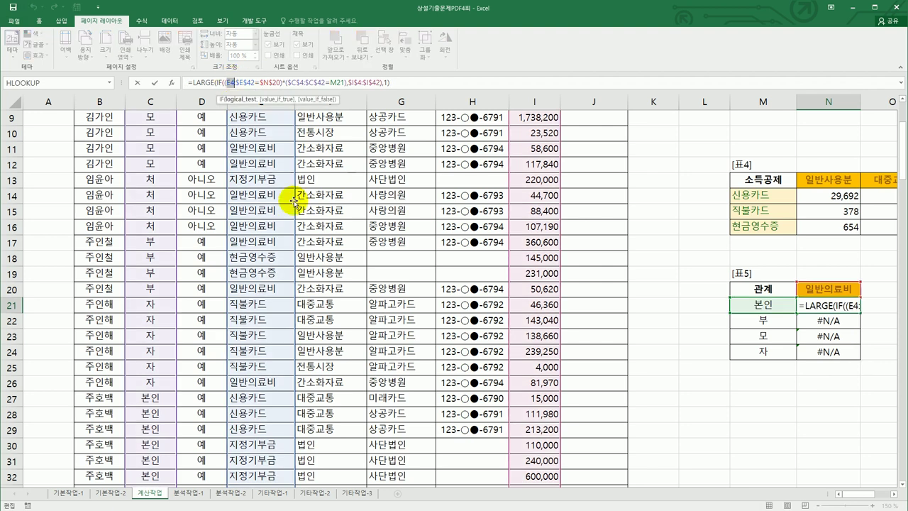
key("F4")
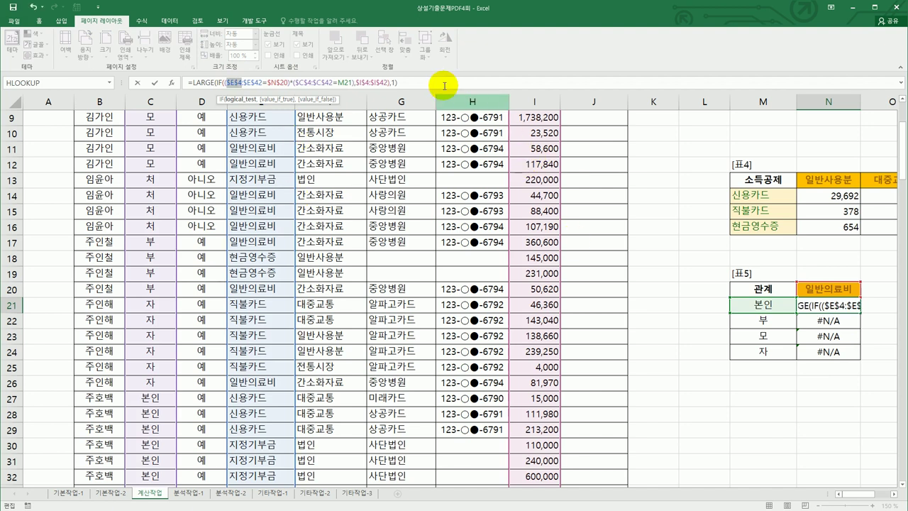
left_click(441, 80)
key("ctrl+shift+Return")
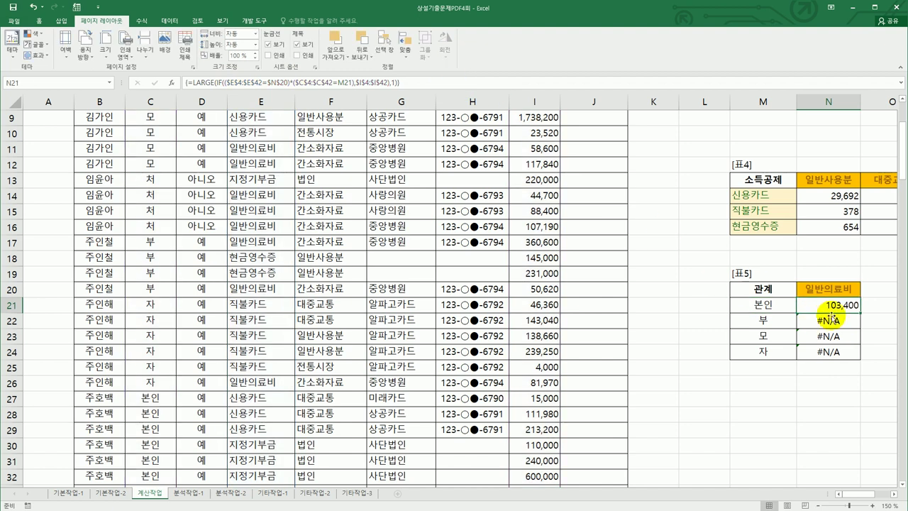
left_click_drag(858, 312, 857, 352)
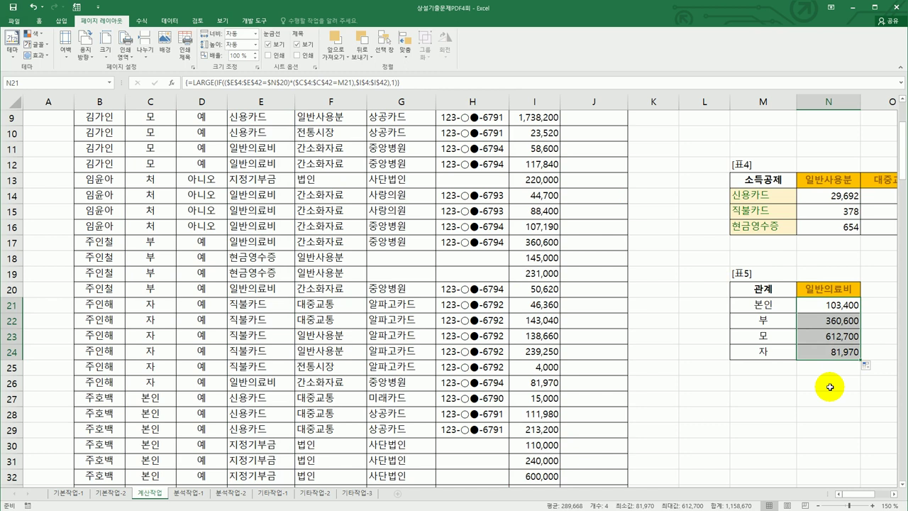
- Copy the whole LARGE expression in N21 and append it to the formula after a minus sign
left_click(844, 305)
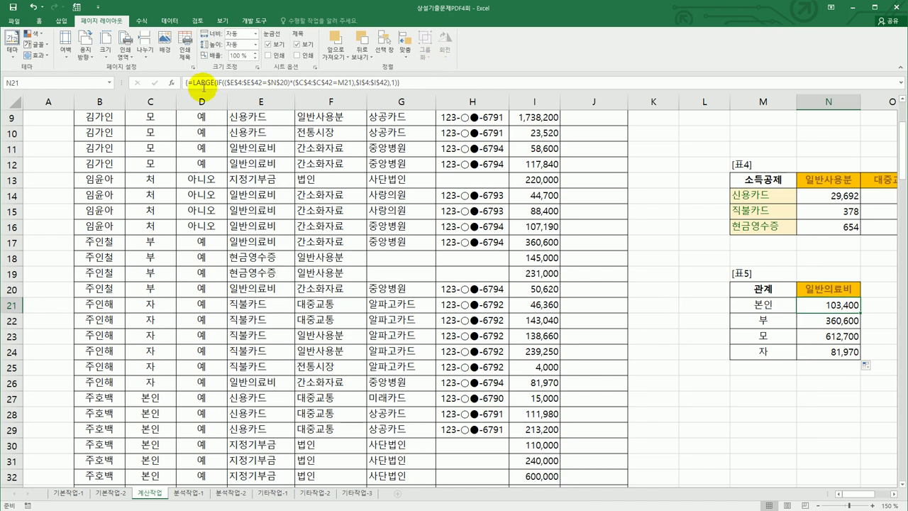
left_click_drag(193, 81, 443, 89)
key("ctrl+c")
left_click(441, 84)
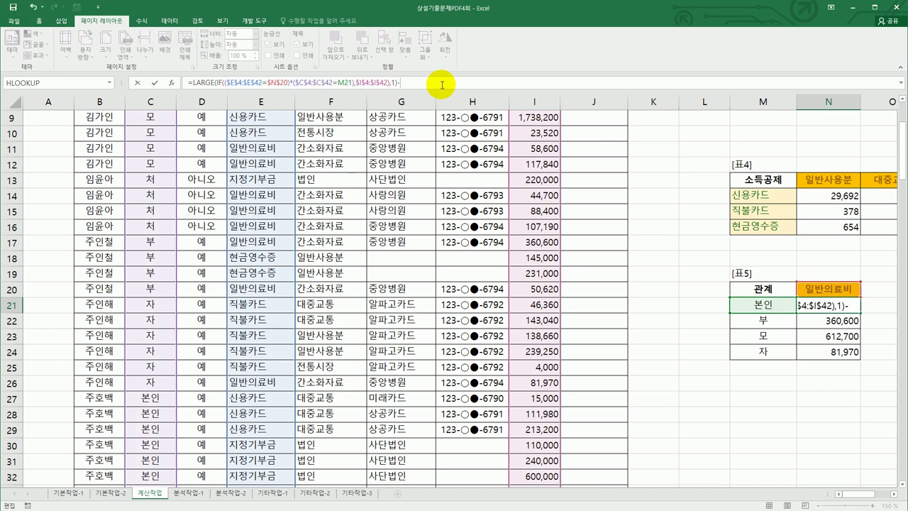
type("-")
key("ctrl+v")
- Change the appended function in N21 to SMALL, enter it as an array formula and fill it down to N24
left_click(400, 83)
left_click_drag(401, 83, 425, 82)
type("small")
key("Tab")
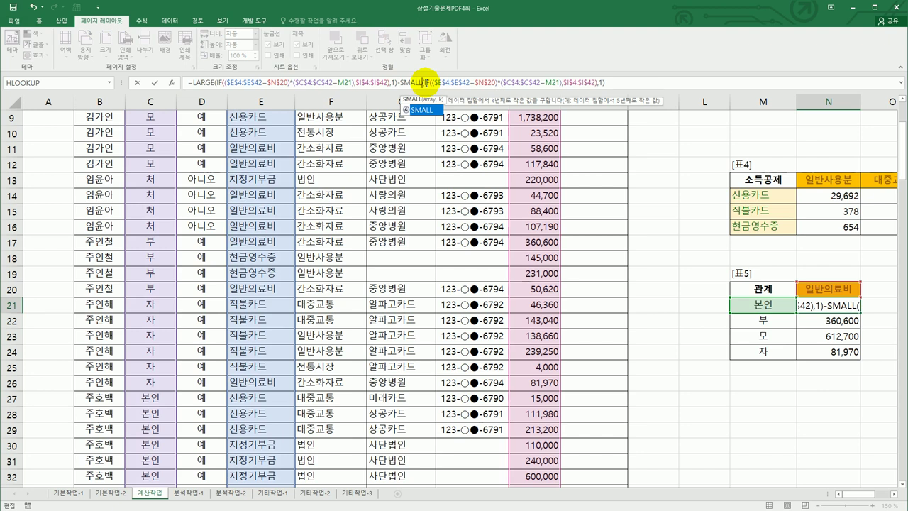
key("End")
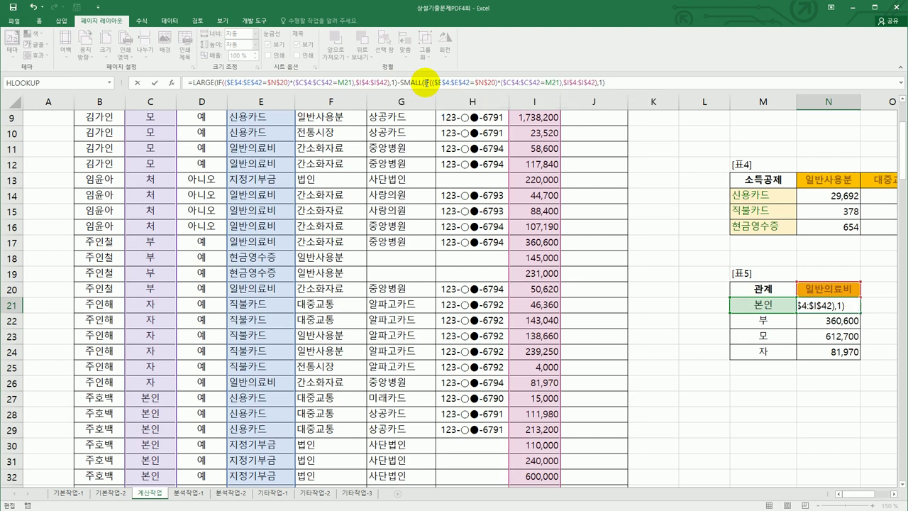
key("ctrl+shift+Return")
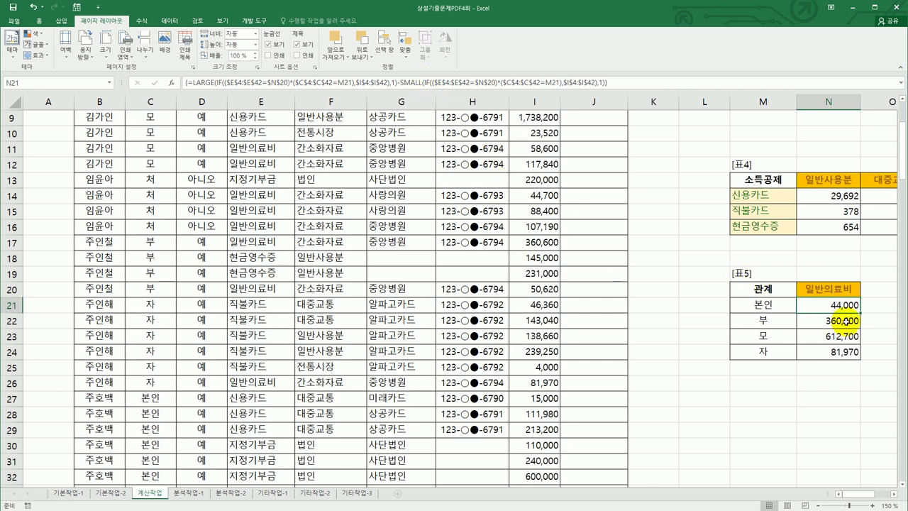
left_click_drag(859, 312, 857, 352)
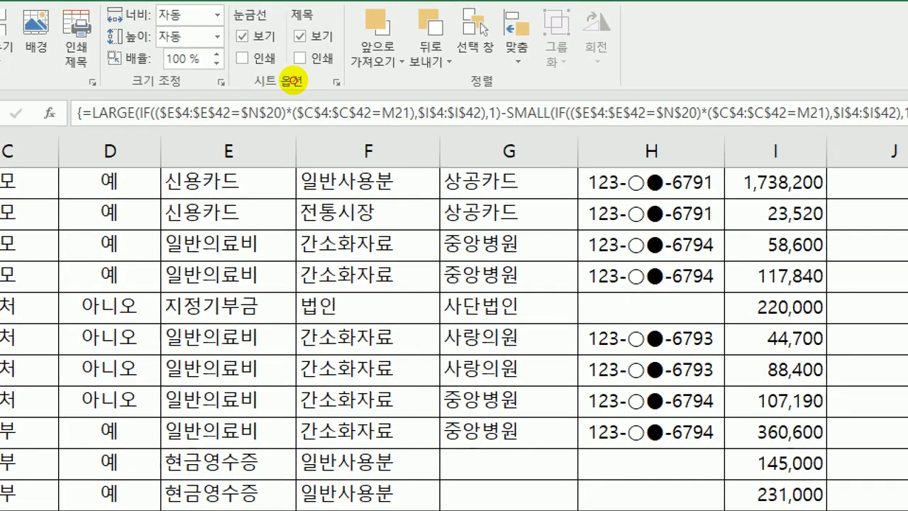
left_click_drag(133, 132, 238, 129)
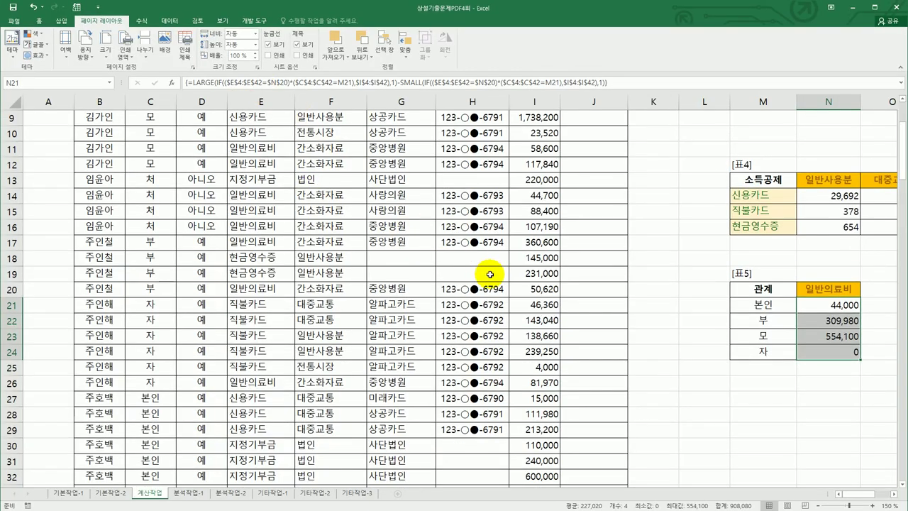
- Select the first 의료비보조 cell J4, then open the Visual Basic editor and insert a new module
scroll(489, 274, "up", 3)
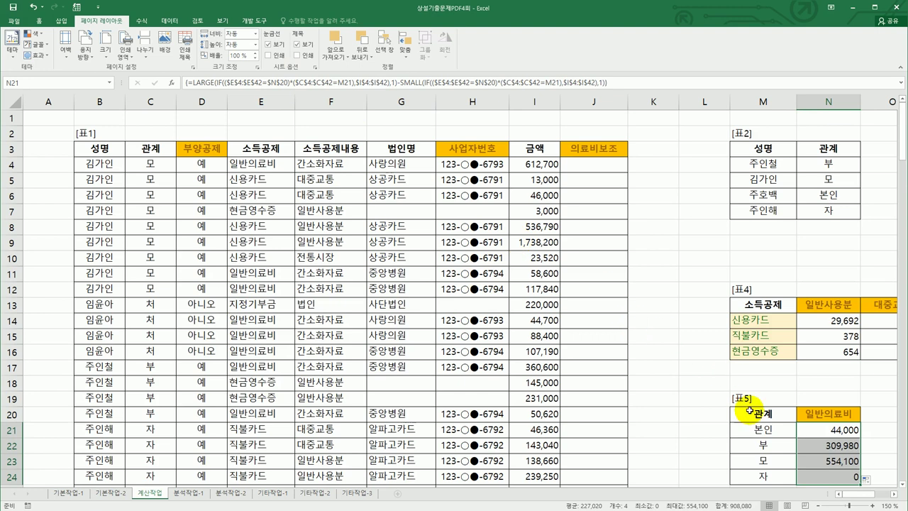
left_click(597, 171)
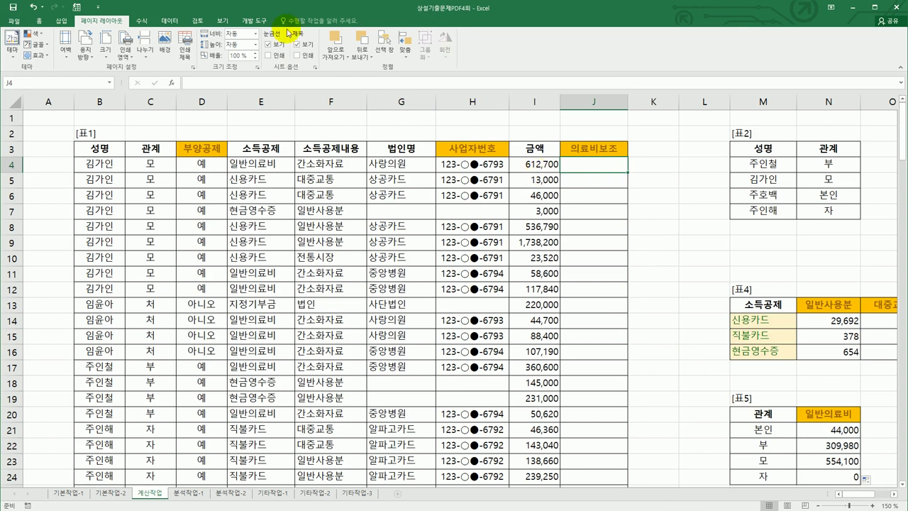
left_click(254, 22)
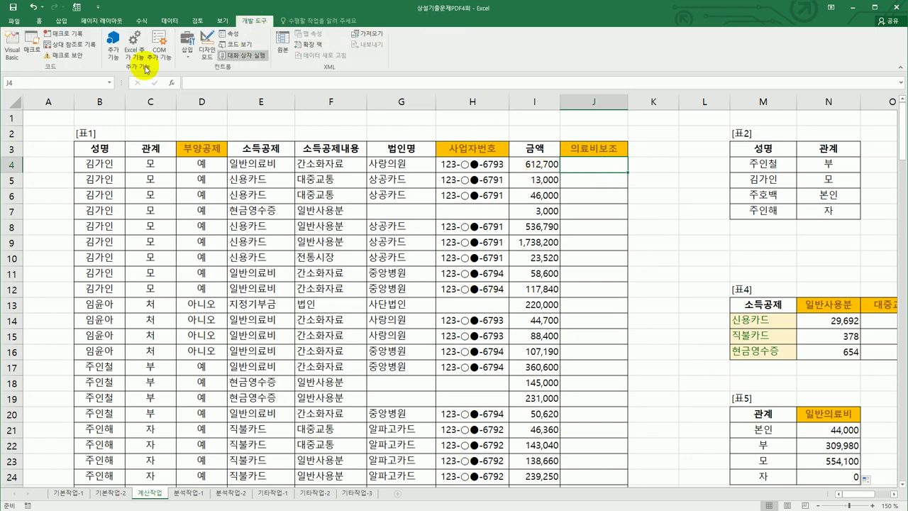
left_click(12, 53)
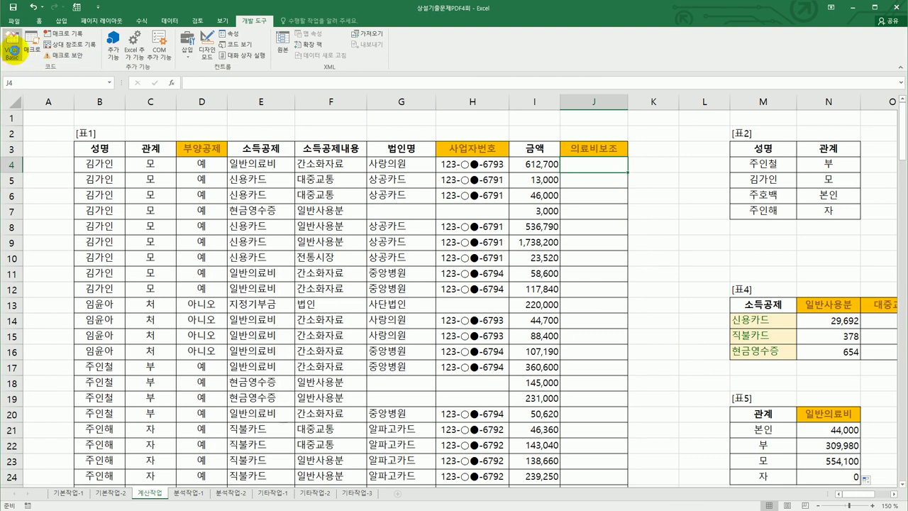
left_click(305, 78)
left_click(305, 110)
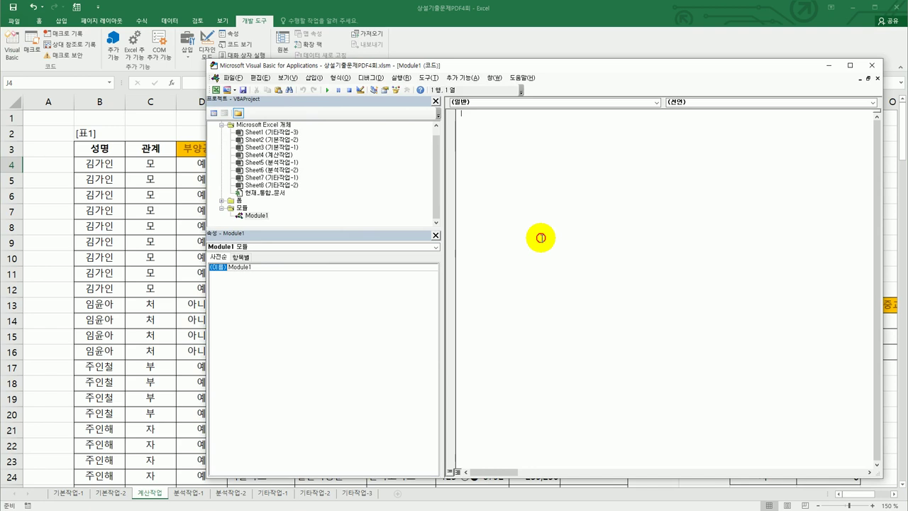
- Declare the public function fn의료비보조(관계, 소득공제, 금액) in the new module
type("public function fn의료비(")
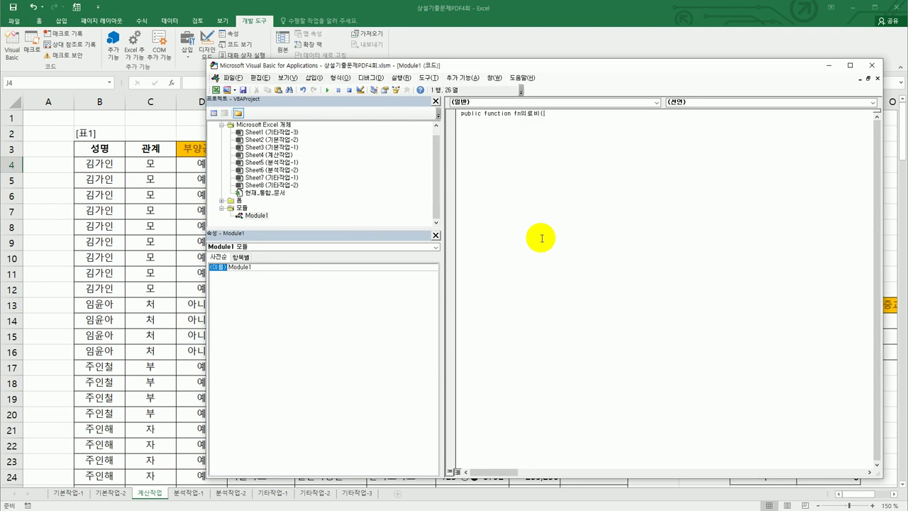
key("BackSpace")
type("보조(관계, 소득공제, 금액)")
key("Return")
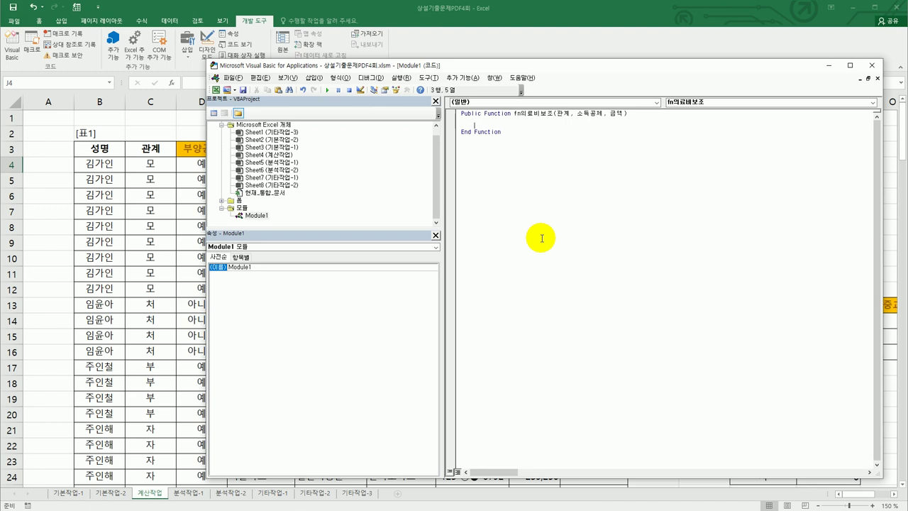
- Start the function body with the condition If 소득공제 = "일반의료비" Then
type("if 소득")
type("공제 ")
type("= \"difo")
key("BackSpace")
key("BackSpace")
key("BackSpace")
key("BackSpace")
type("일반의료비")
type("\" ")
type("소")
key("BackSpace")
key("Hangul")
type("Then")
key("Return")
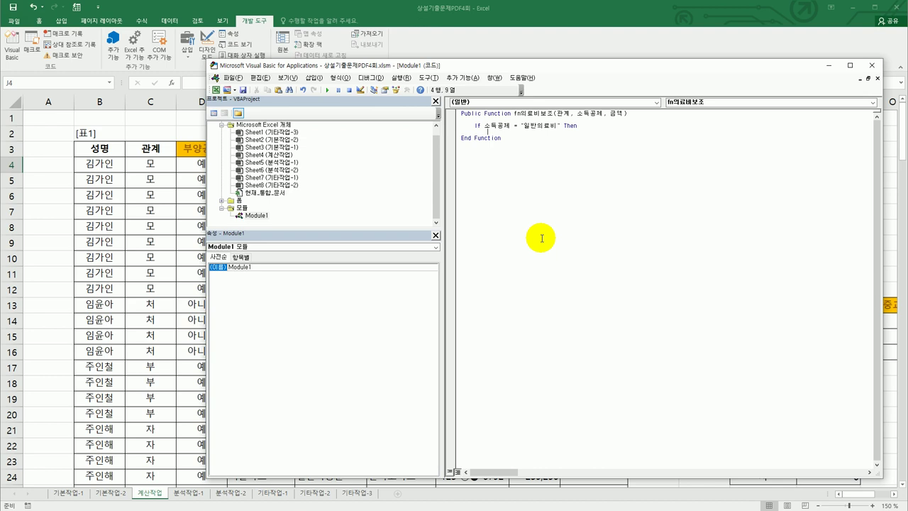
- Nest an If for 관계 equal to "본인", "자" or "처" that sets fn의료비보조 = 금액 * 0.8
key("Return")
type("if 관계")
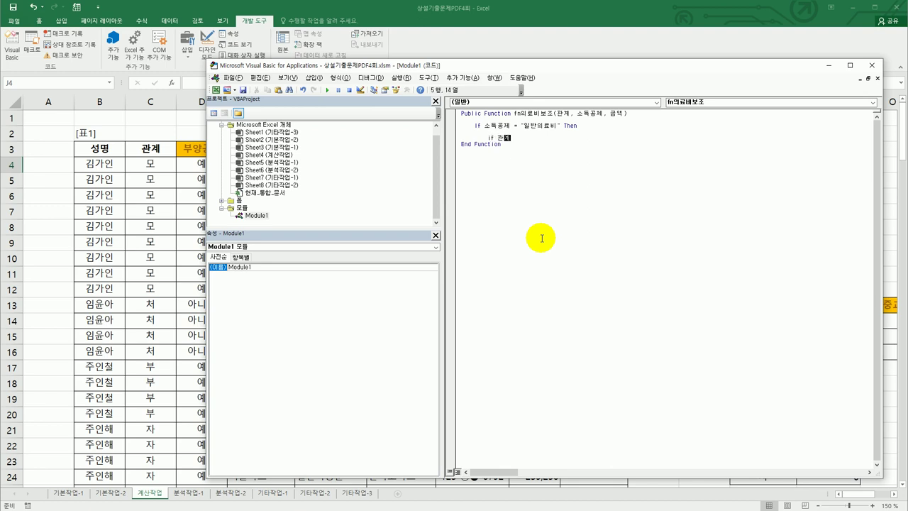
type(" = \"본인\" or 관계 = \"자\" or 관계 = \"처\" Then")
key("Return")
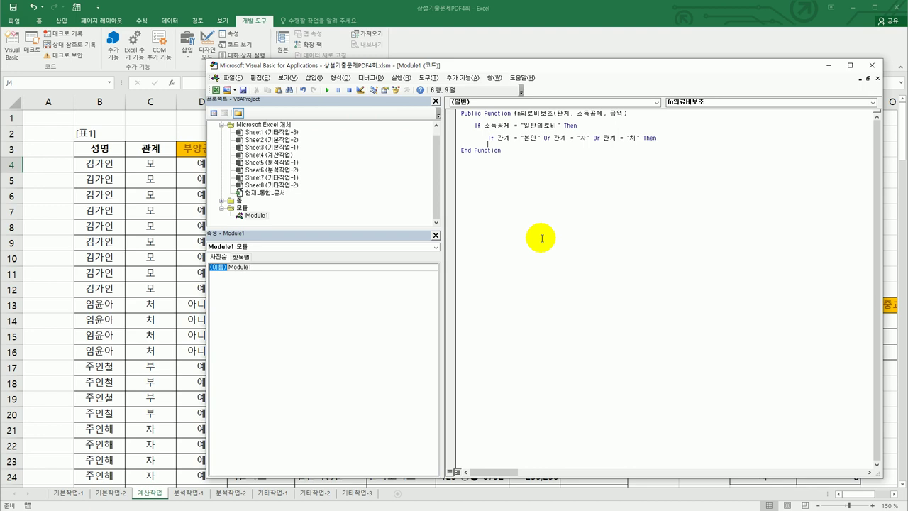
key("Tab")
type("fn의료비보조 = ㄱ금액 * 0.8")
key("Return")
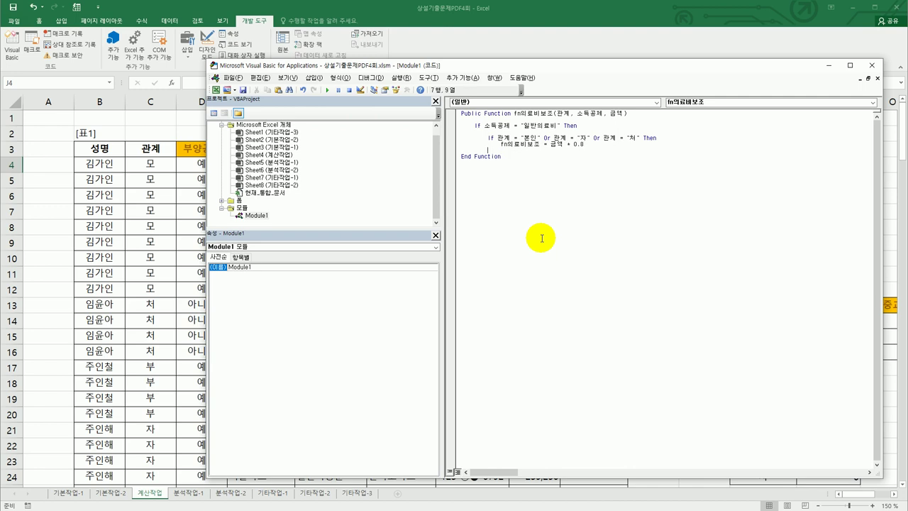
- Add an Else branch to the nested If that sets fn의료비보조 = 금액 * 0.5, and close it with End If
type("else")
key("Return")
key("Up")
key("Up")
key("shift+End")
key("ctrl+c")
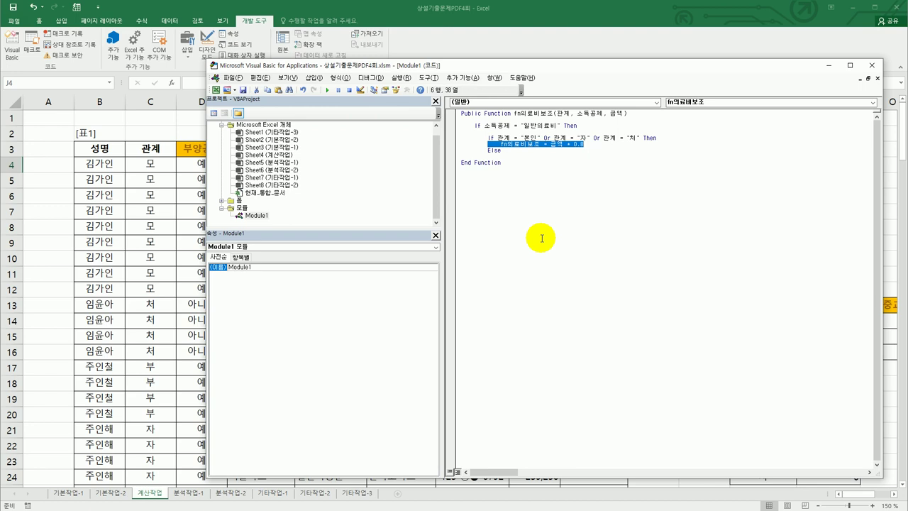
key("Down")
key("Down")
key("ctrl+v")
key("shift+Left")
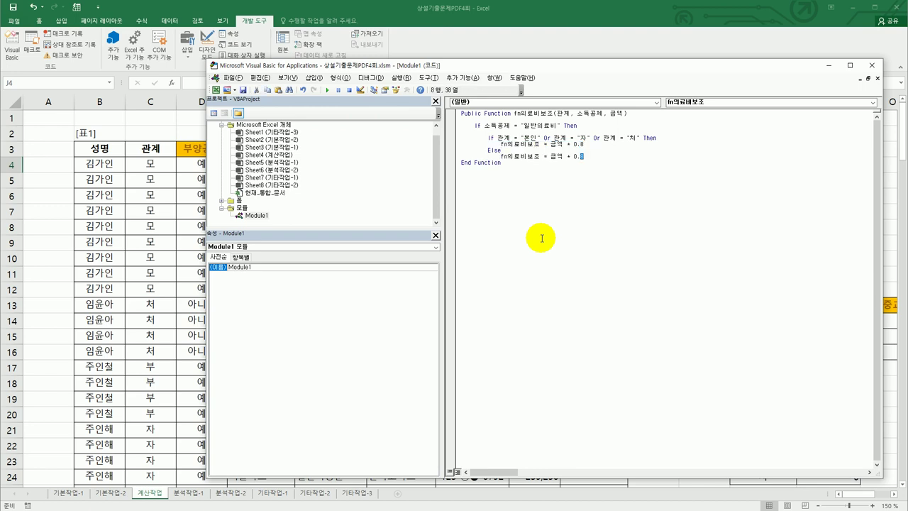
type("5")
key("Return")
type("end if")
key("Return")
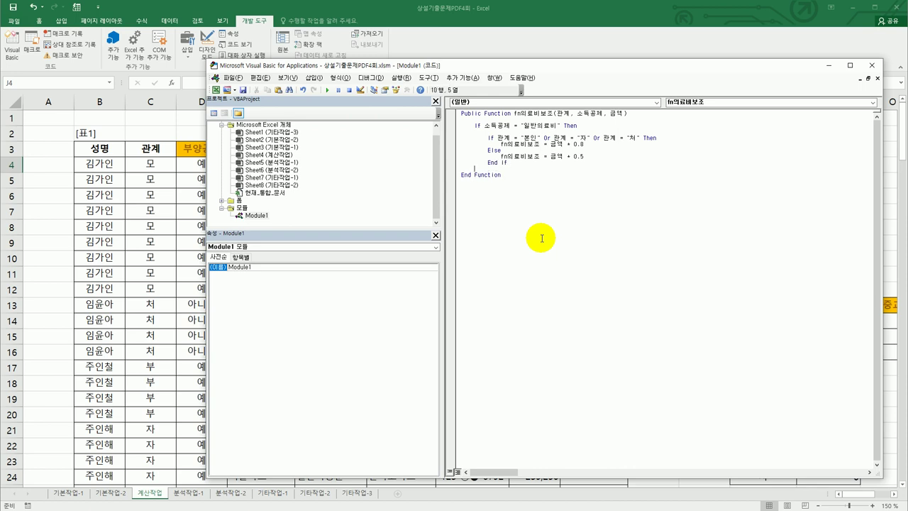
- Add an Else line below the nested End If for the outer 소득공제 condition, correcting the misspelled keyword
key("Return")
type("else")
key("Return")
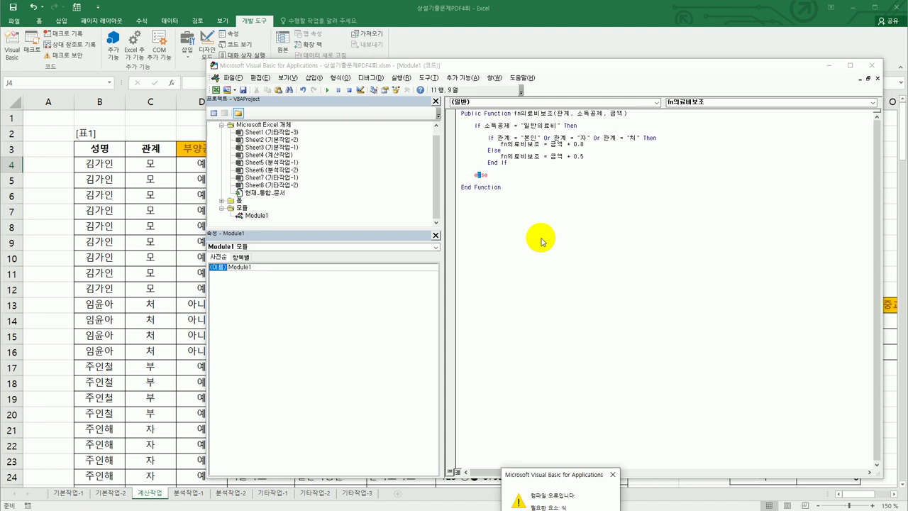
left_click_drag(558, 470, 563, 362)
left_click(568, 421)
left_click(478, 178)
key("shift+Right")
key("shift+Right")
key("Left")
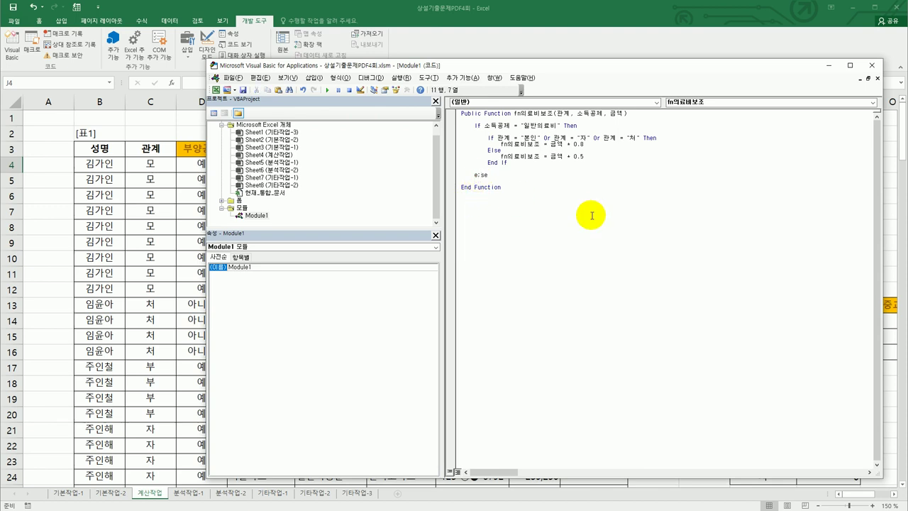
key("Left")
type("l")
- Set fn의료비보조 = 0 in the outer Else branch and close the outer condition with End If
key("Return")
type("fn의료비")
type("보조 =")
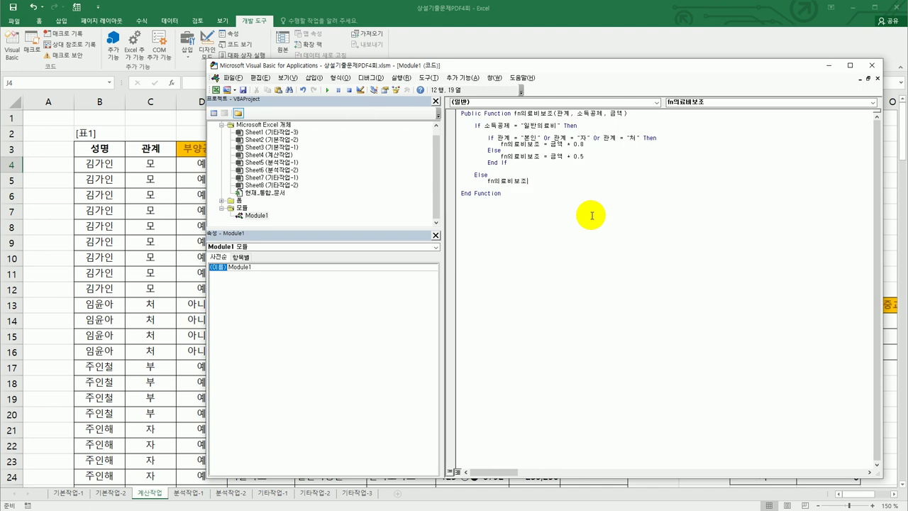
type("= 0")
key("Return")
type("ㄷ")
key("BackSpace")
type("end if")
key("Return")
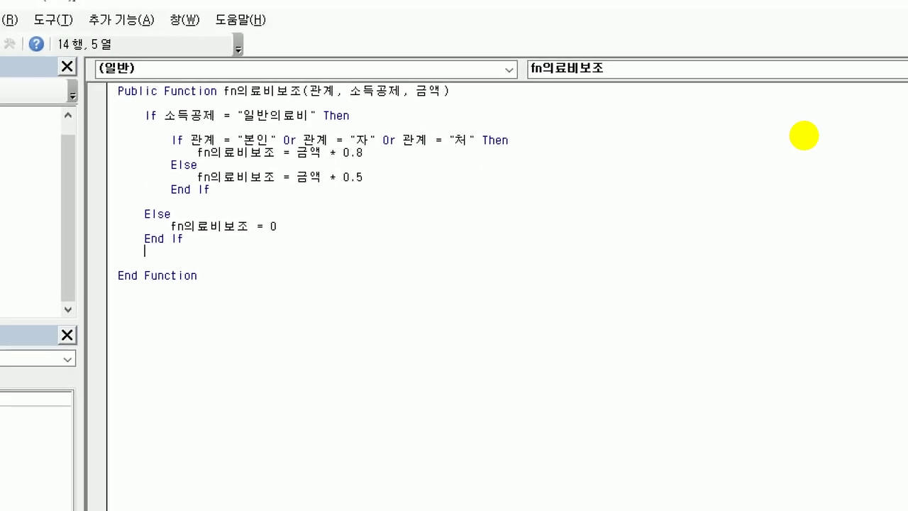
left_click_drag(210, 110, 462, 105)
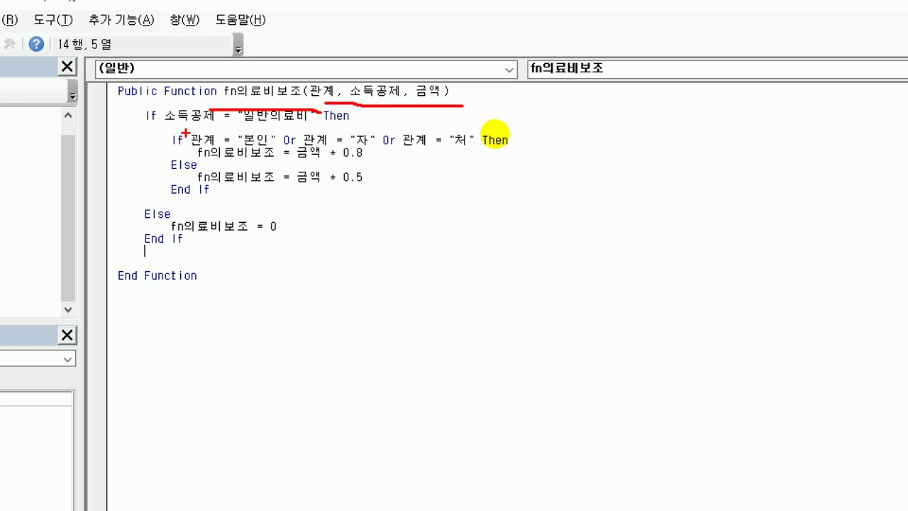
left_click_drag(170, 131, 305, 132)
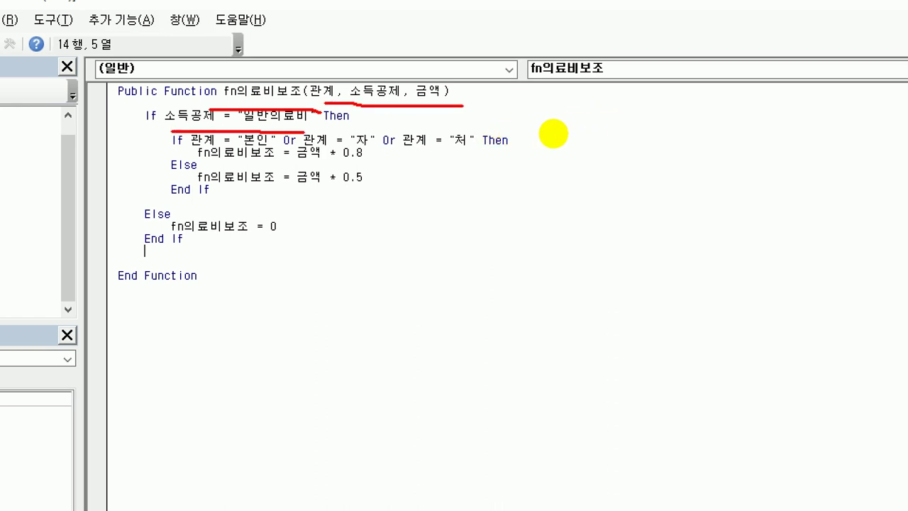
left_click_drag(206, 148, 235, 147)
left_click_drag(521, 141, 641, 140)
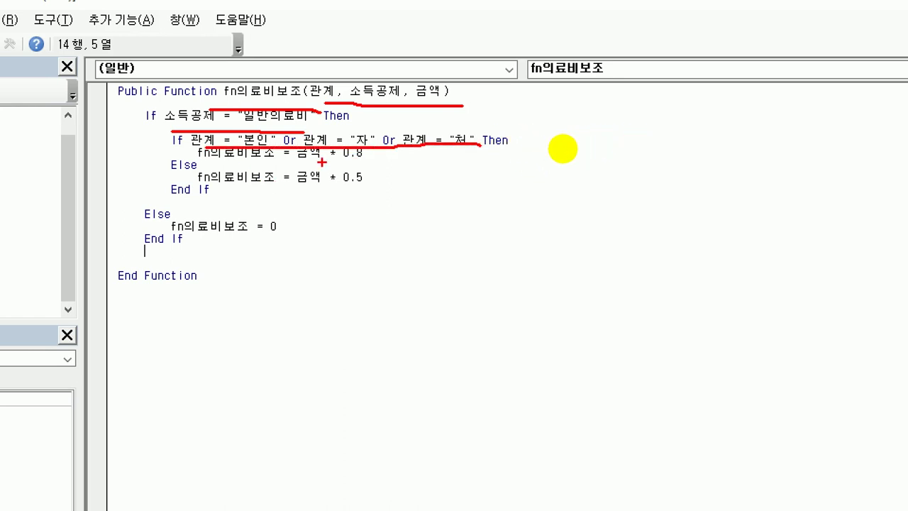
left_click_drag(322, 162, 362, 161)
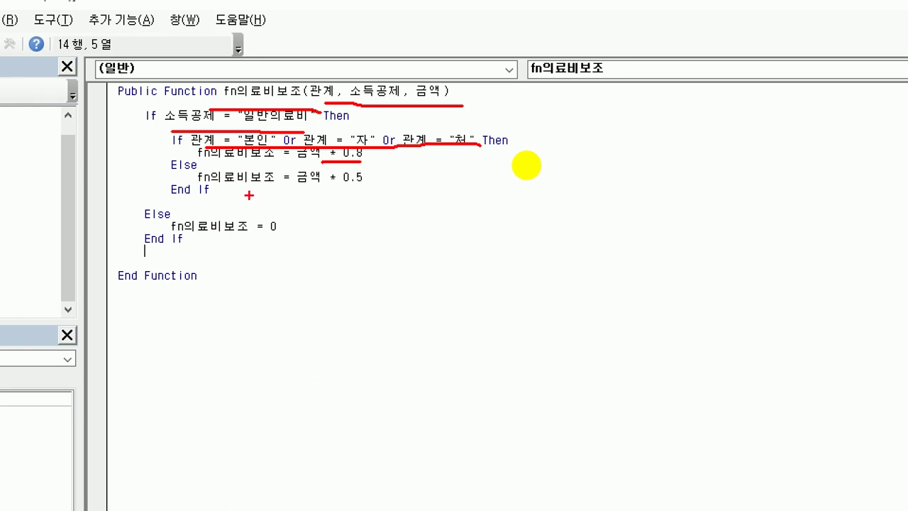
mouse_move(291, 94)
left_mouse_down()
mouse_move(309, 117)
mouse_move(340, 83)
left_mouse_up()
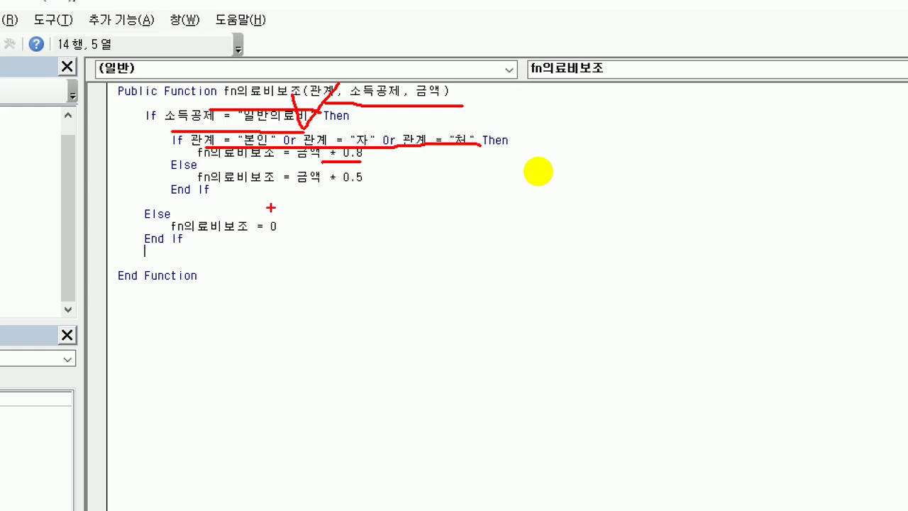
left_click_drag(309, 184, 369, 185)
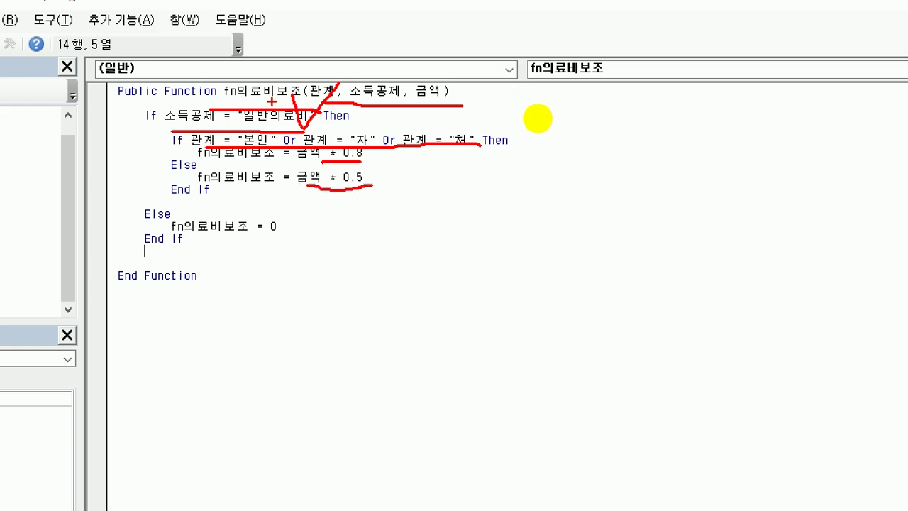
mouse_move(277, 253)
left_mouse_down()
mouse_move(170, 225)
mouse_move(283, 228)
mouse_move(273, 245)
left_mouse_up()
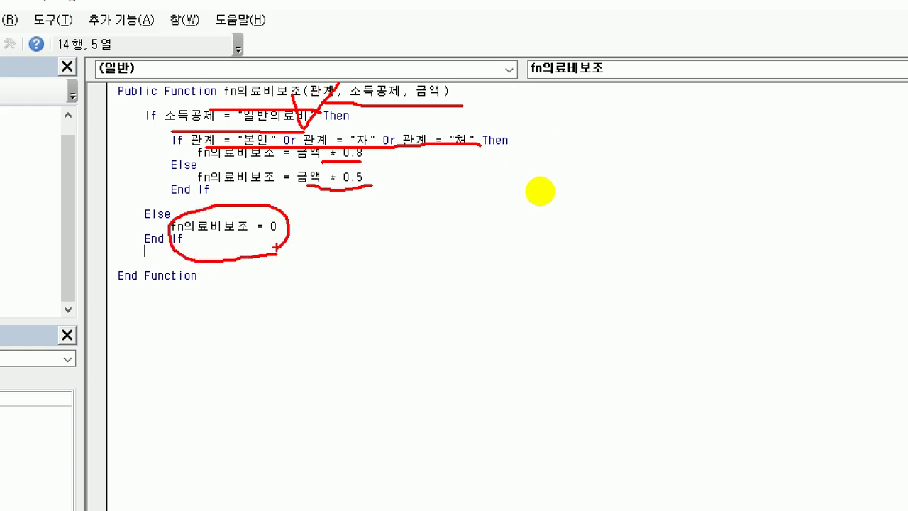
key("Escape")
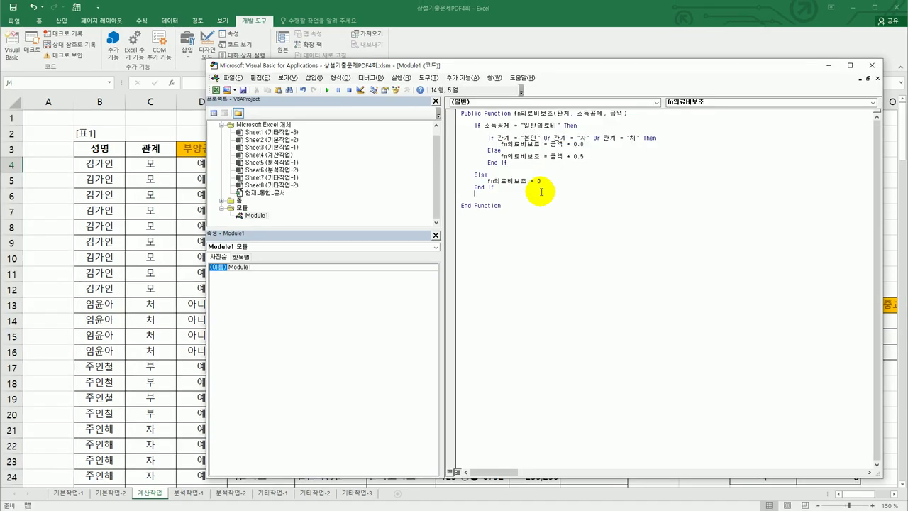
- Return to the worksheet and start inserting the 사용자 정의 function fn의료비보조 into 의료비보조 cell J4
left_click(871, 66)
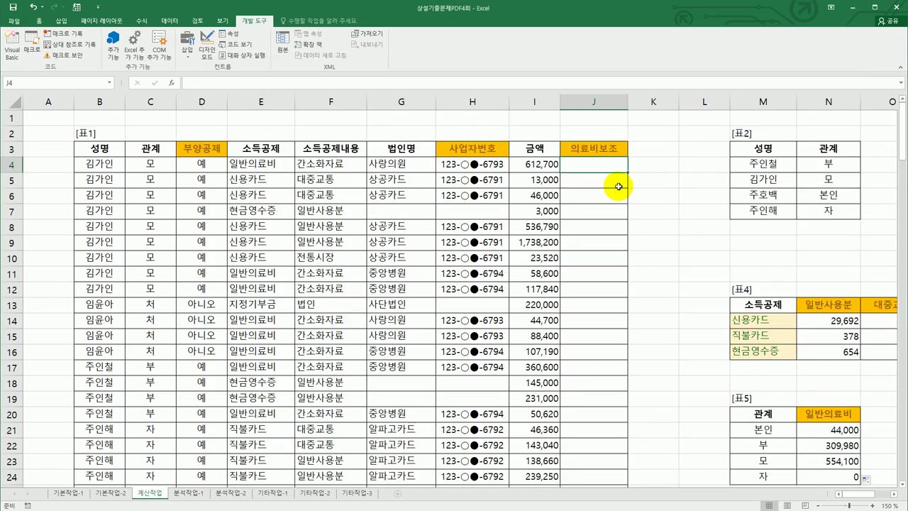
left_click(173, 83)
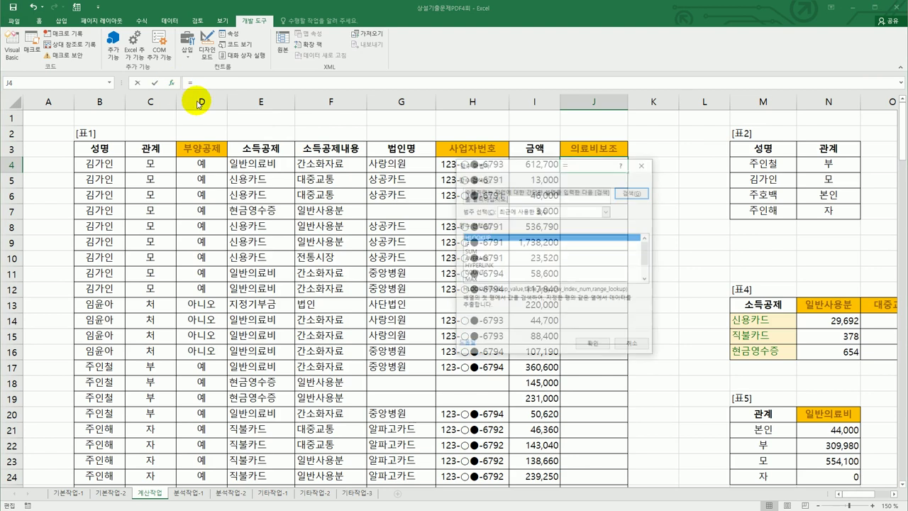
left_click_drag(500, 167, 699, 166)
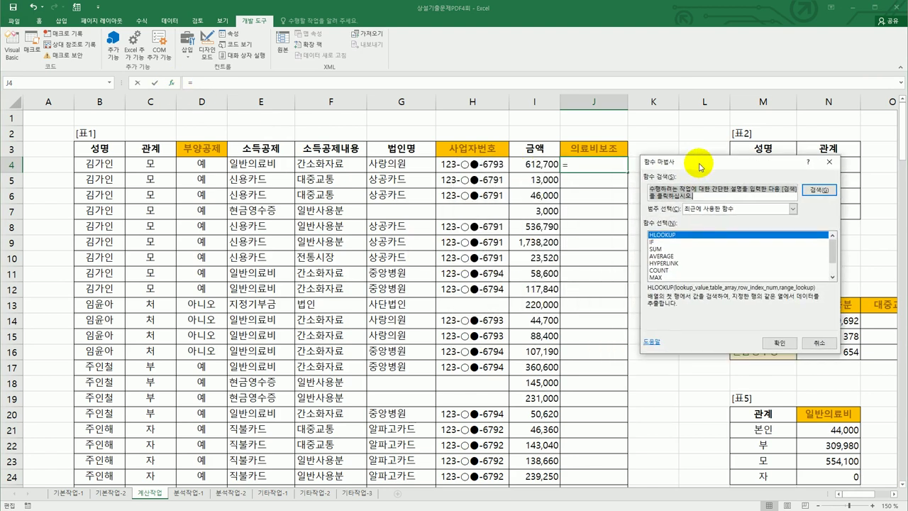
left_click(717, 208)
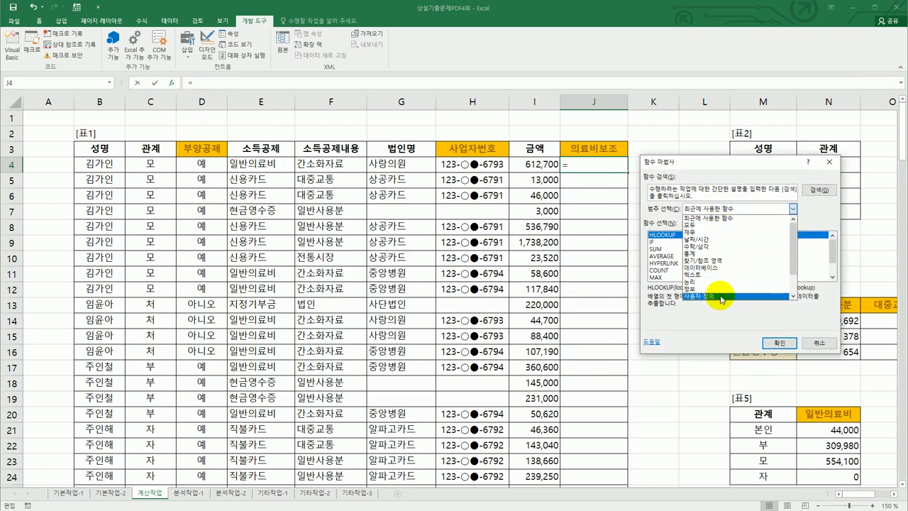
left_click(722, 296)
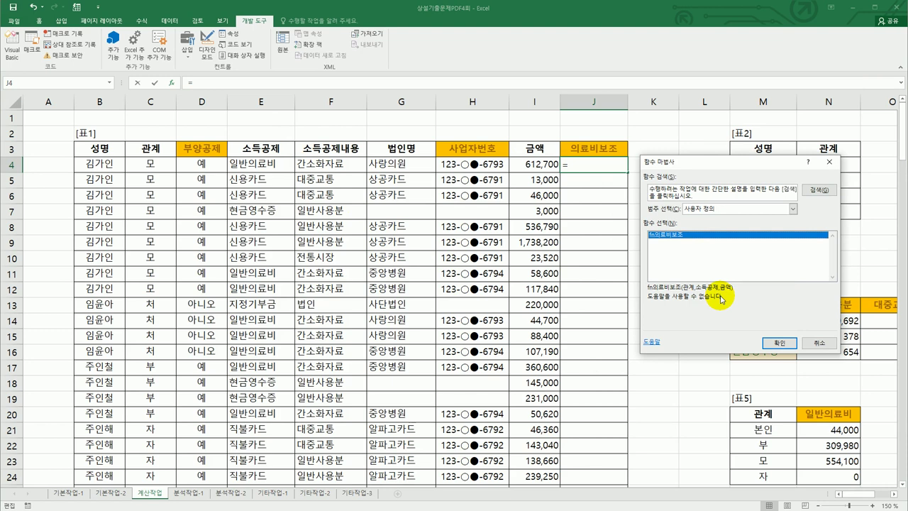
- Insert the user-defined function fn의료비보조 in J4 with 관계 C4, 소득공제 E4 and 금액 I4
left_click(779, 343)
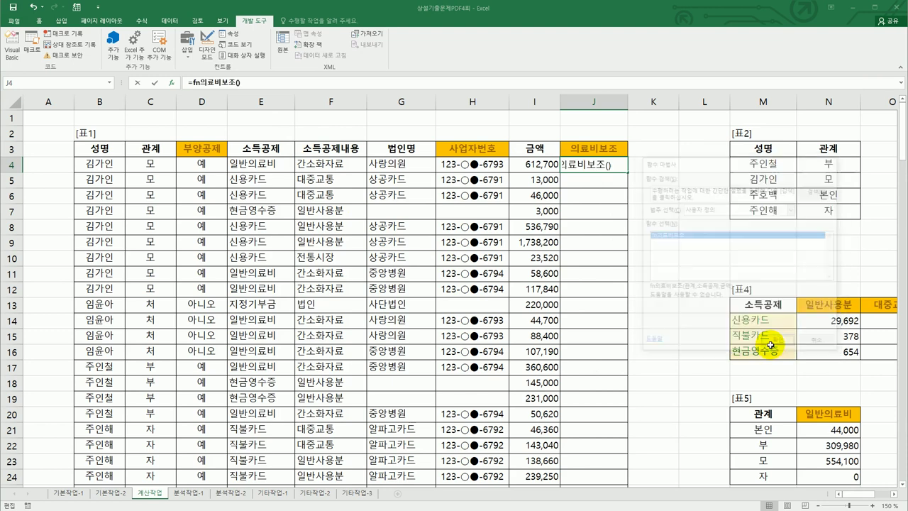
left_click(152, 164)
left_click(685, 222)
left_click(277, 164)
left_click(703, 235)
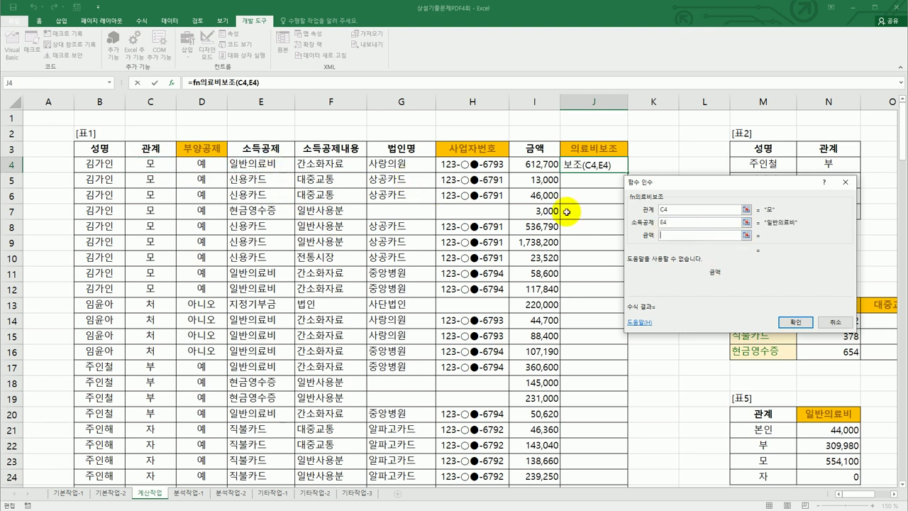
left_click(547, 169)
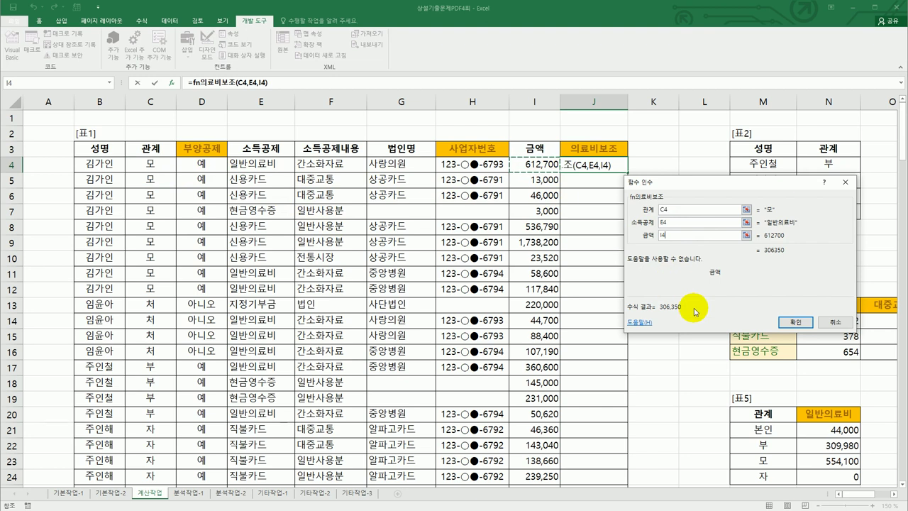
left_click(792, 319)
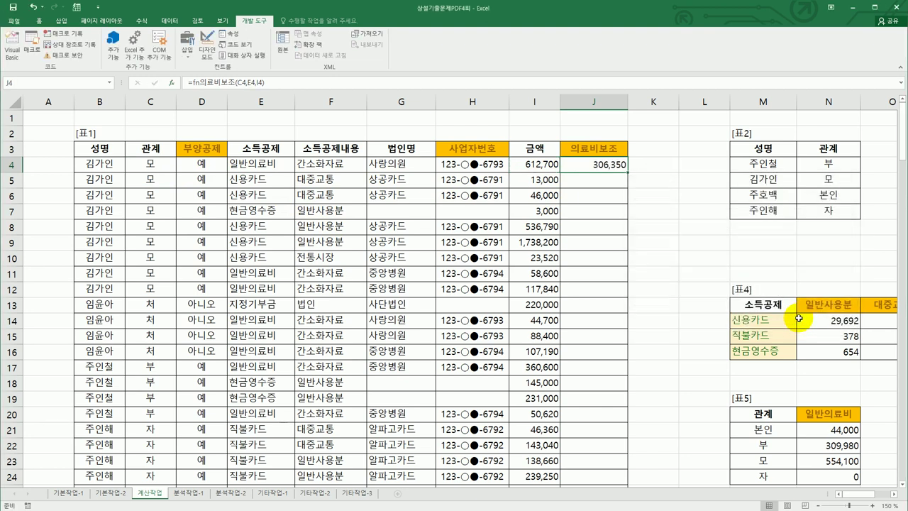
- Fill the J4 formula down the whole 의료비보조 column of 표1 and check the filled rows
double_click(627, 171)
scroll(614, 335, "down", 6)
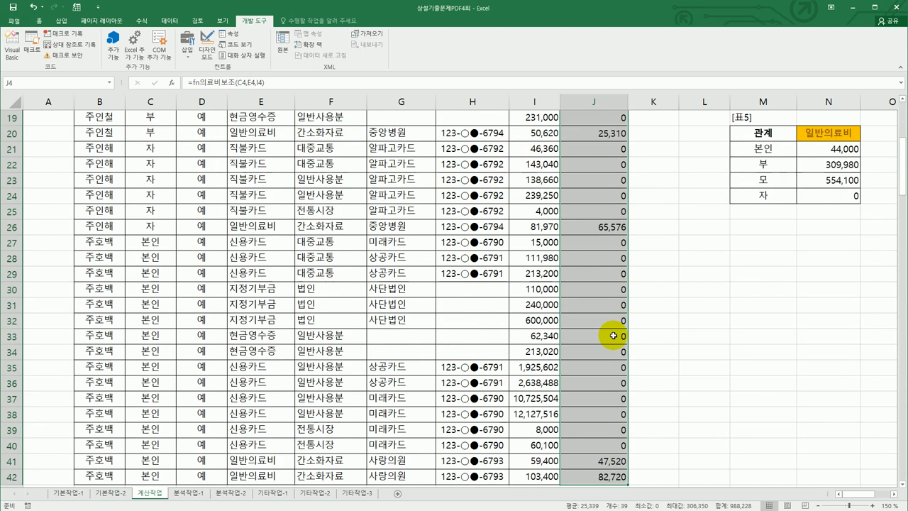
scroll(614, 335, "down", 2)
scroll(614, 334, "up", 8)
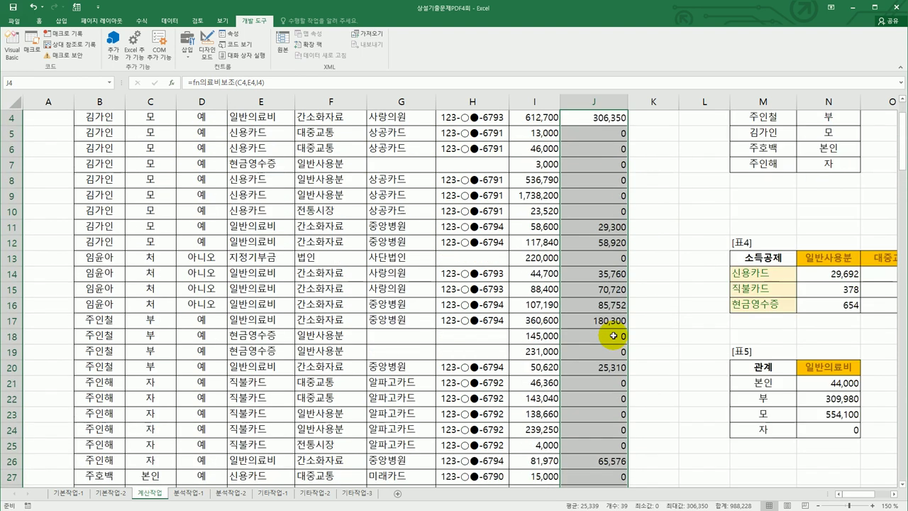
left_click(590, 168)
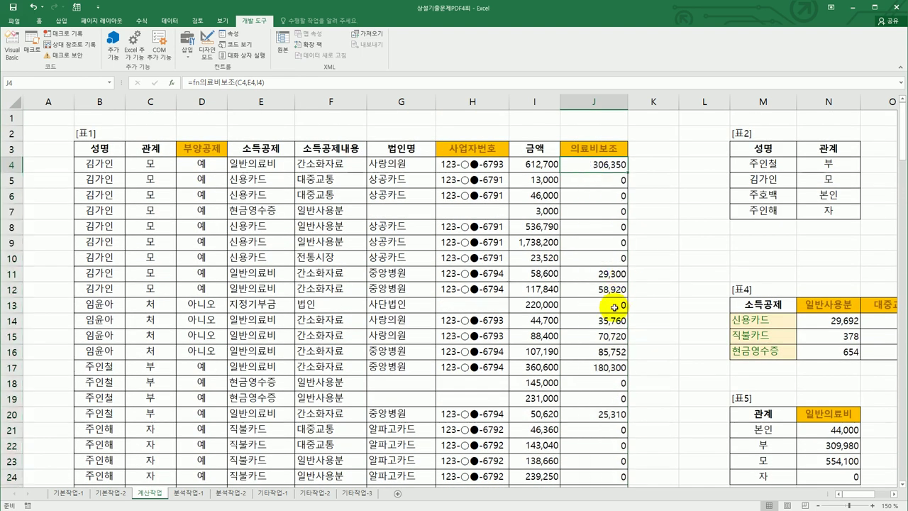
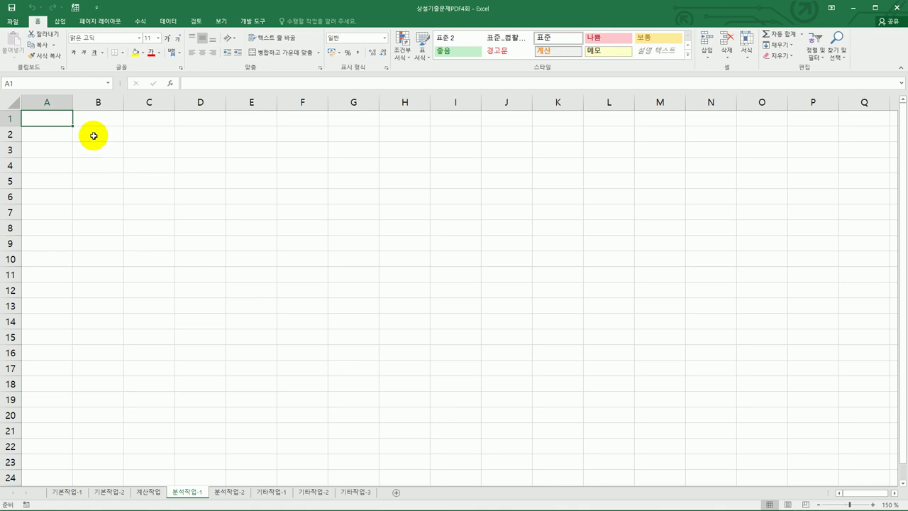
- From cell B2 of 분석작업-1, connect Microsoft Query to the MS Access Database file 생활기상정보.accdb
left_click(94, 135)
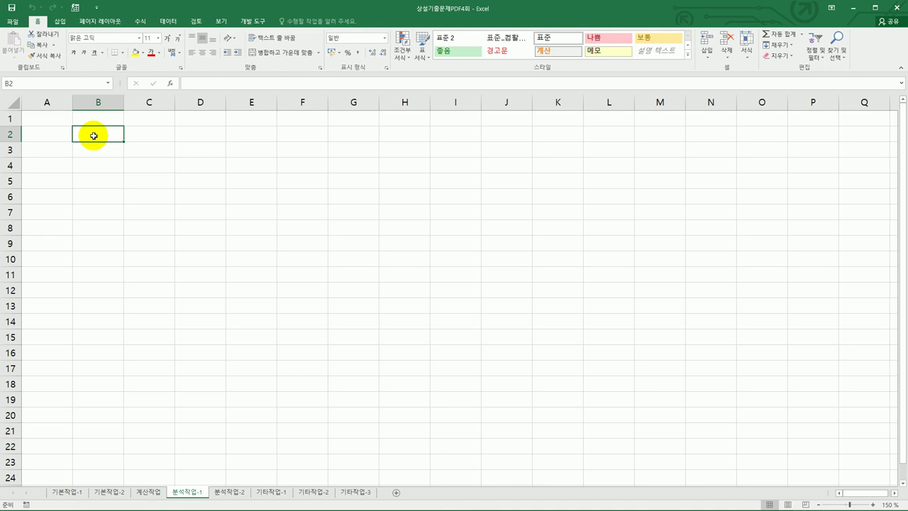
left_click(169, 21)
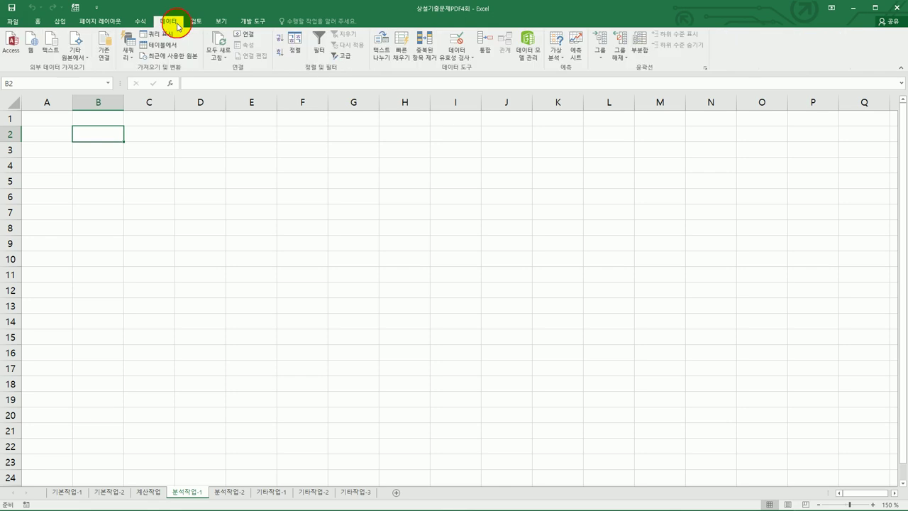
left_click(71, 58)
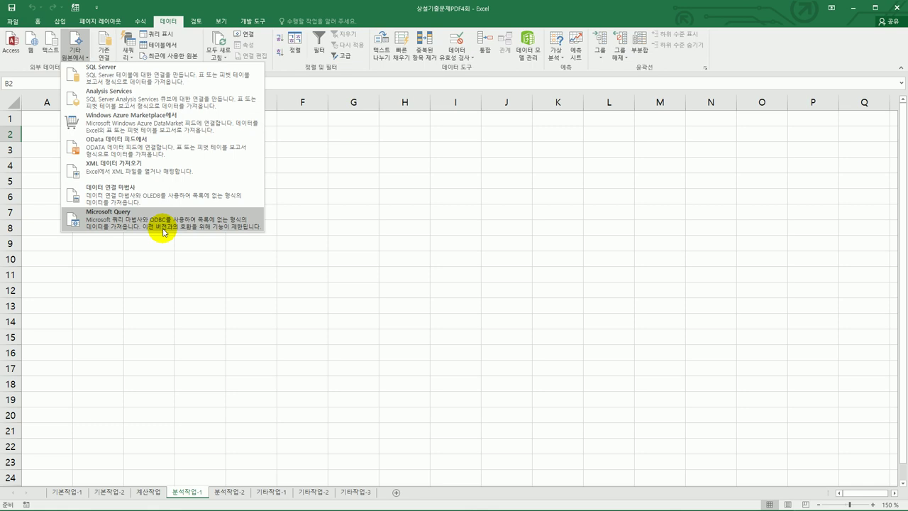
left_click(162, 231)
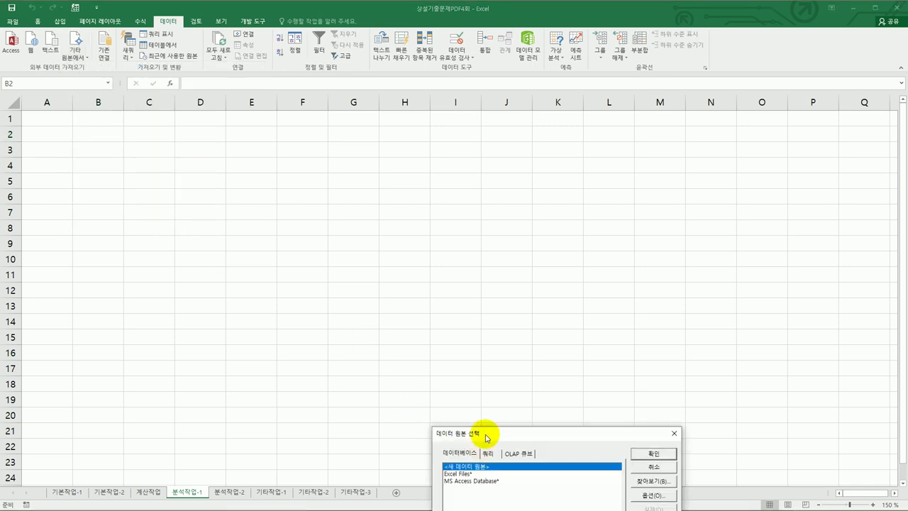
left_click_drag(479, 406, 375, 223)
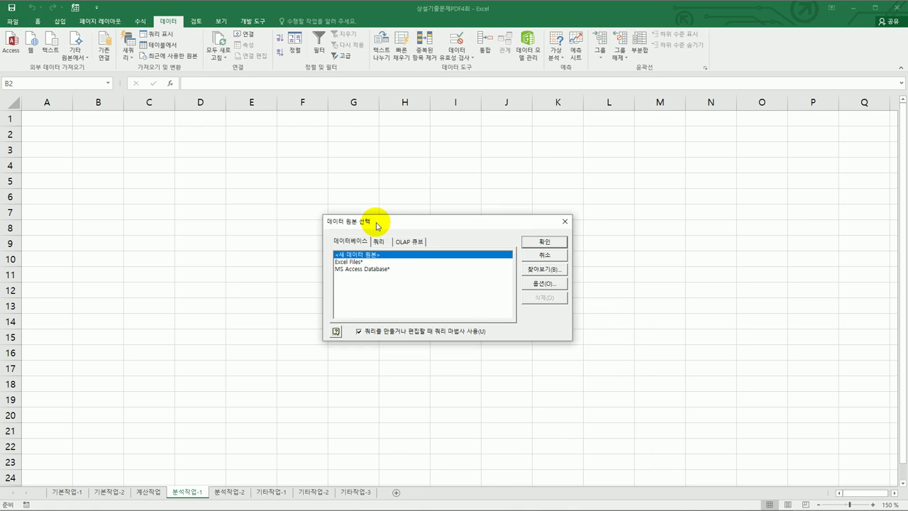
left_click(361, 269)
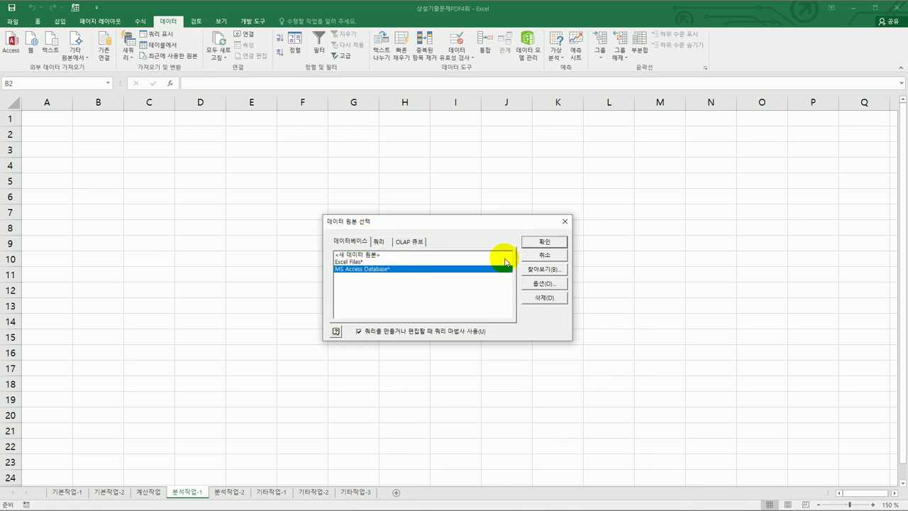
left_click(527, 243)
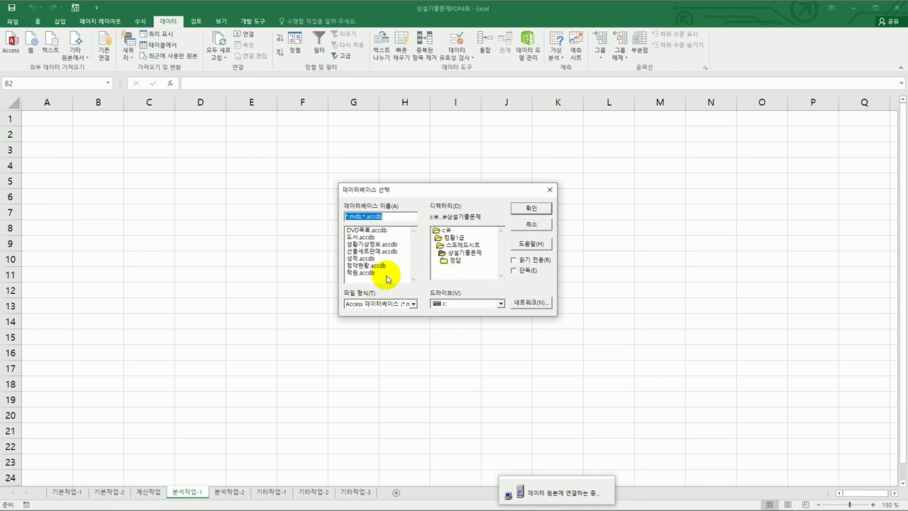
left_click(383, 245)
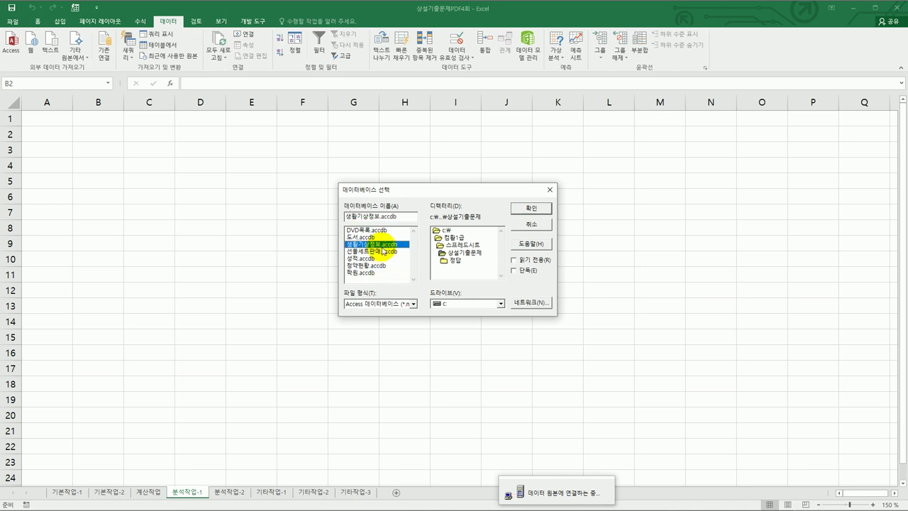
left_click(533, 208)
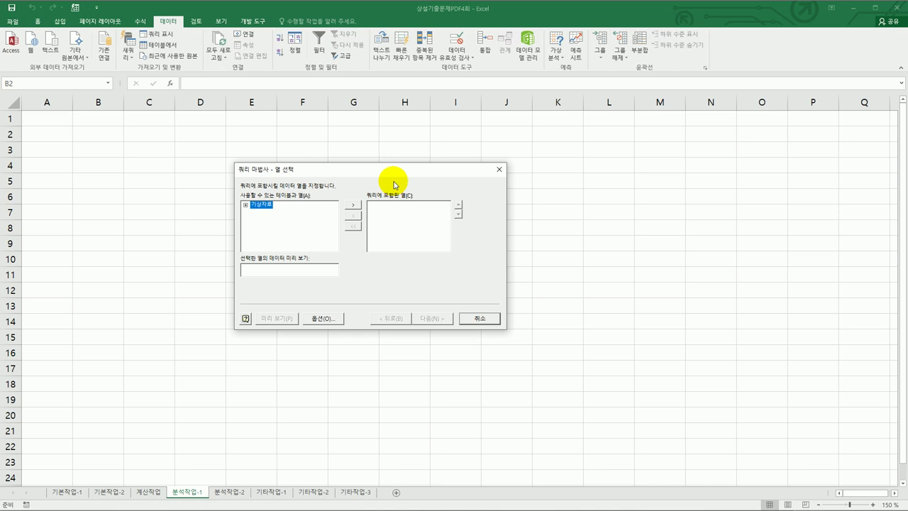
- Add the columns 지역, 기상, 1월 through 5월 and 12월 from the 기상자료 table to the query
double_click(257, 210)
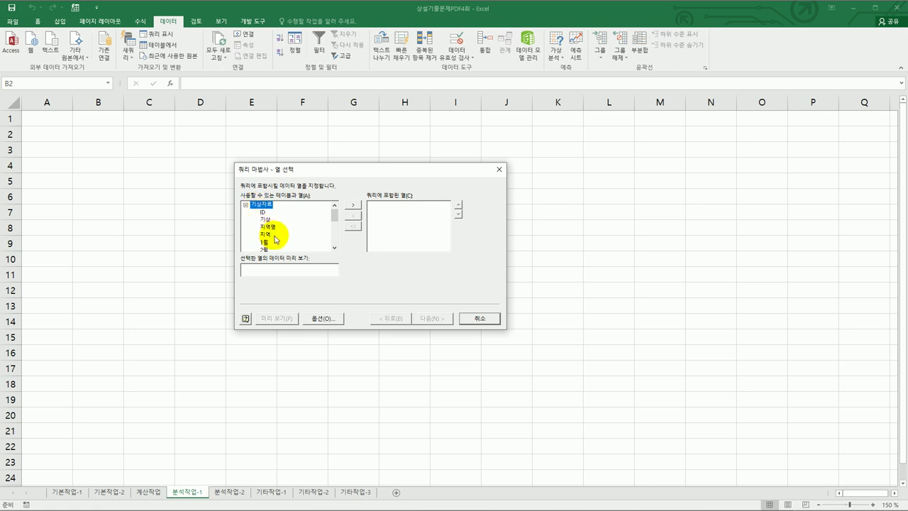
left_click(268, 235)
double_click(269, 235)
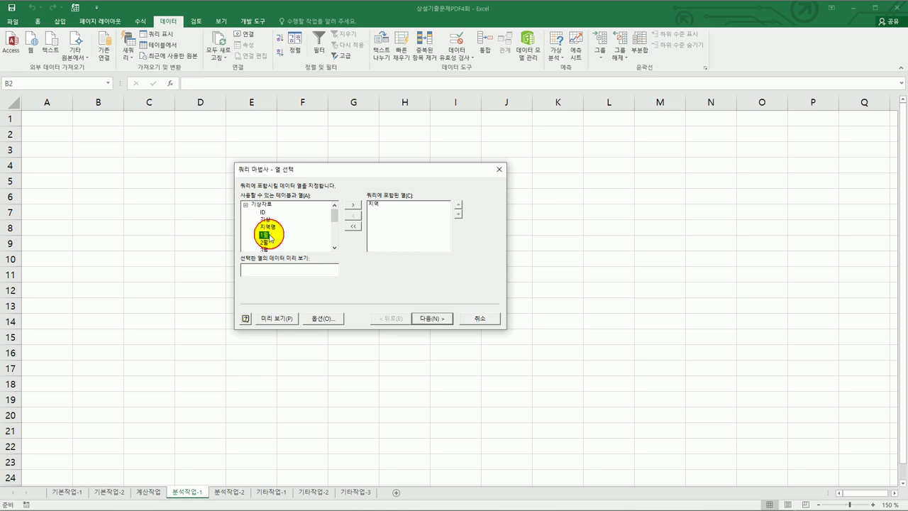
double_click(266, 221)
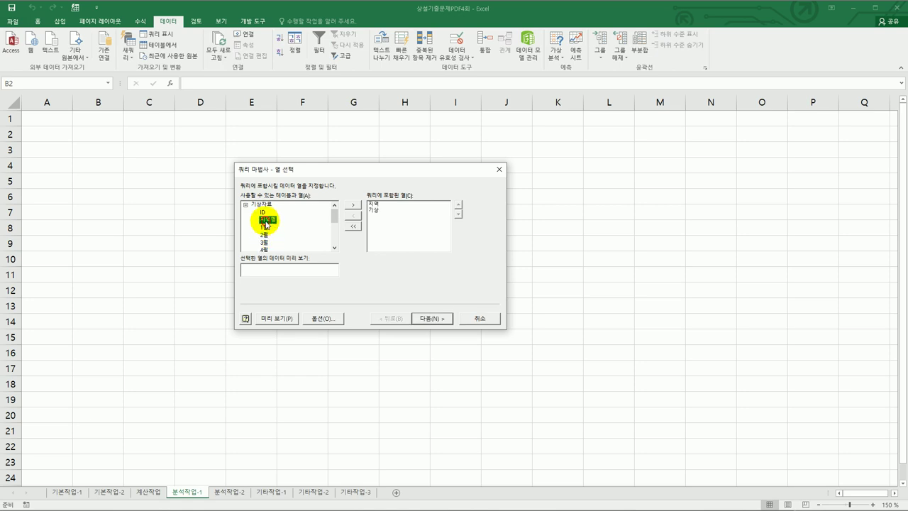
double_click(266, 227)
double_click(265, 227)
double_click(265, 228)
double_click(266, 228)
double_click(265, 227)
left_click_drag(265, 245, 264, 250)
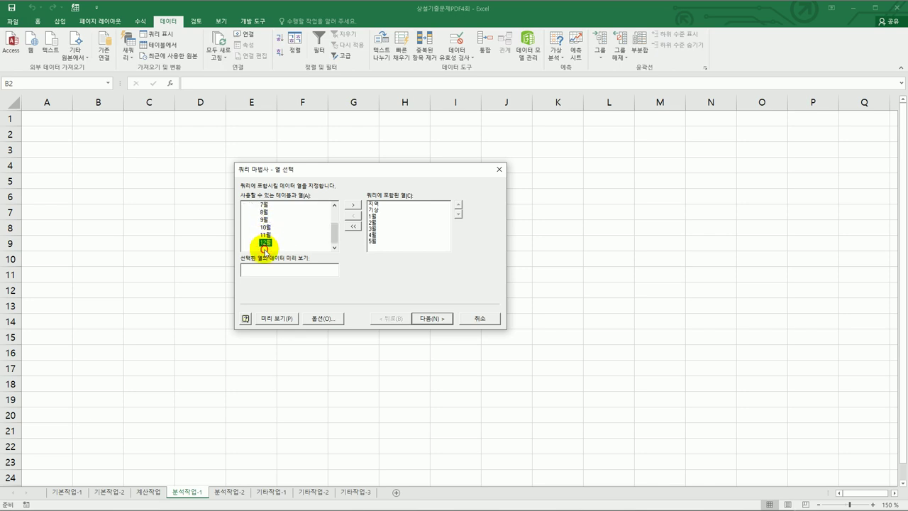
double_click(264, 248)
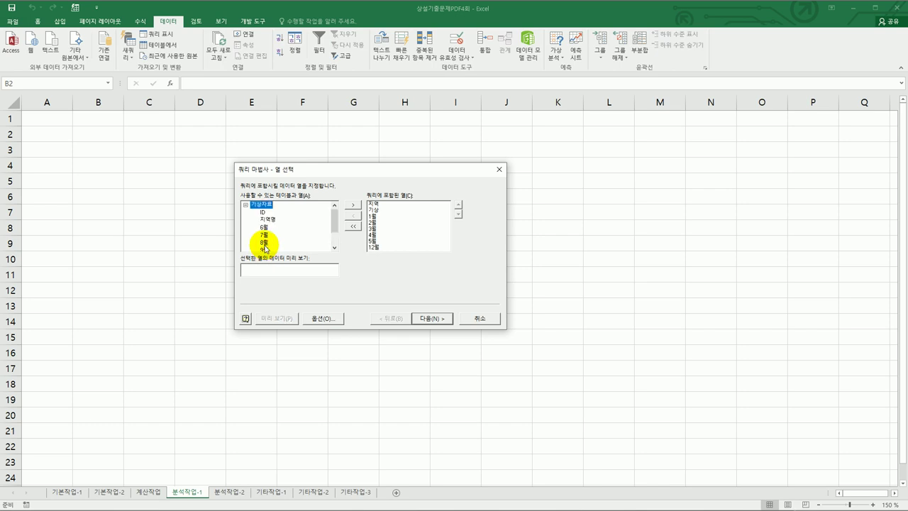
- Finish the query without filters or sorting and return the data to Microsoft Excel
left_click(432, 318)
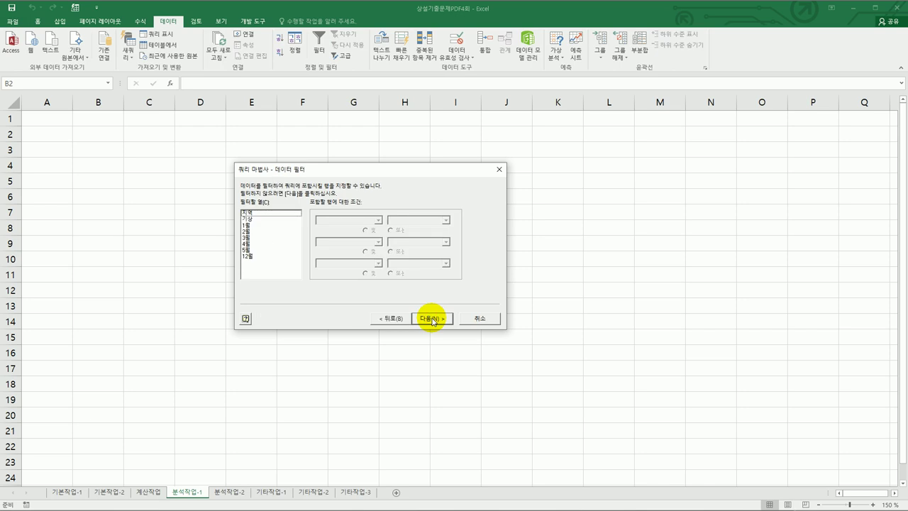
left_click(432, 318)
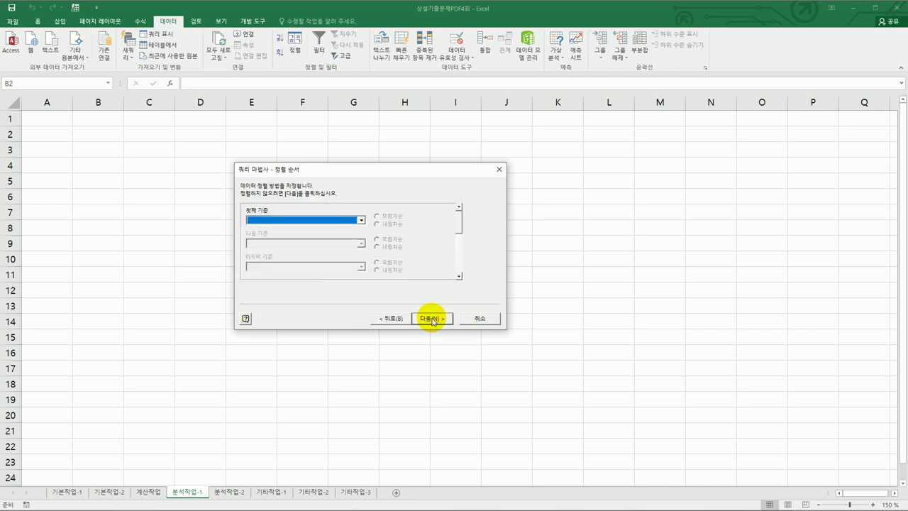
left_click(433, 318)
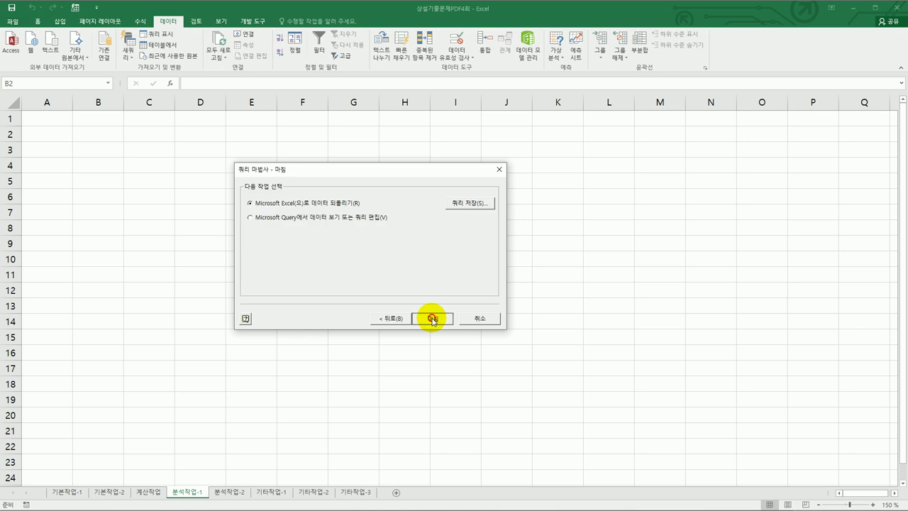
left_click(433, 319)
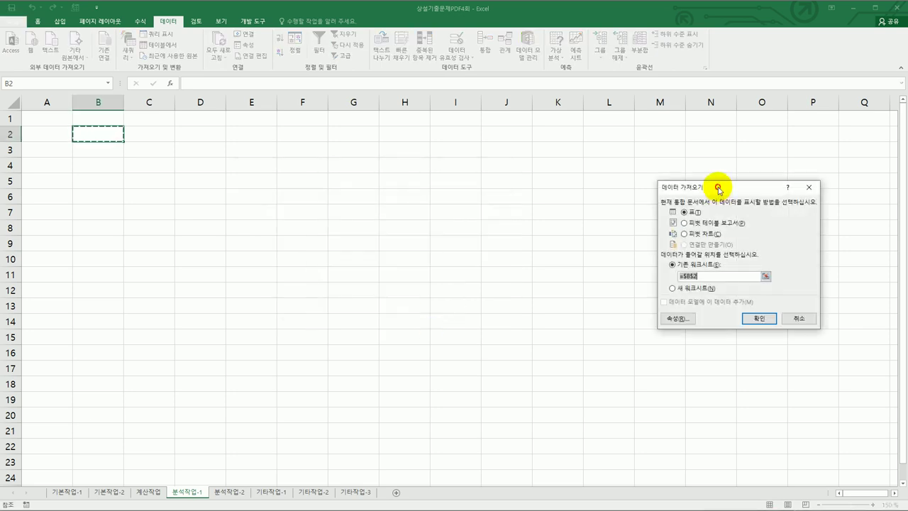
- Import the query data as a pivot table report placed at cell B2 of the existing sheet 분석작업-1
left_click_drag(719, 191, 569, 206)
left_click(572, 239)
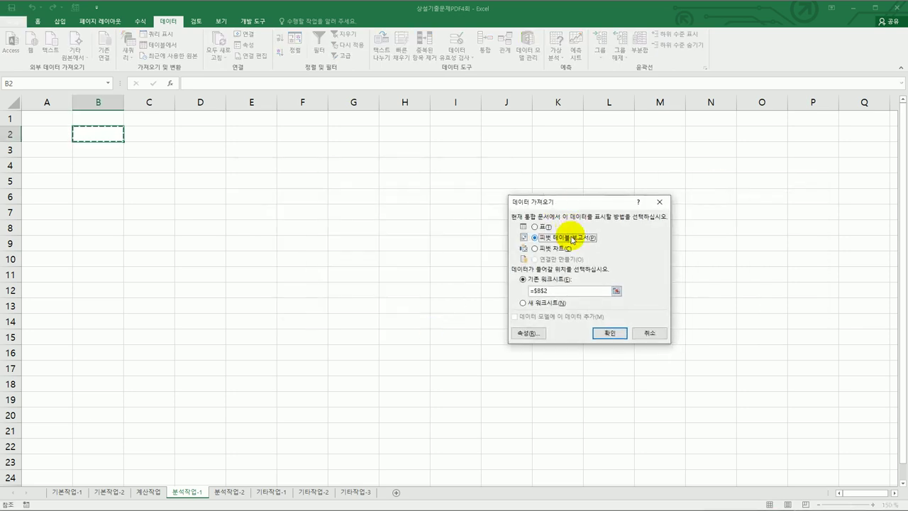
left_click(99, 136)
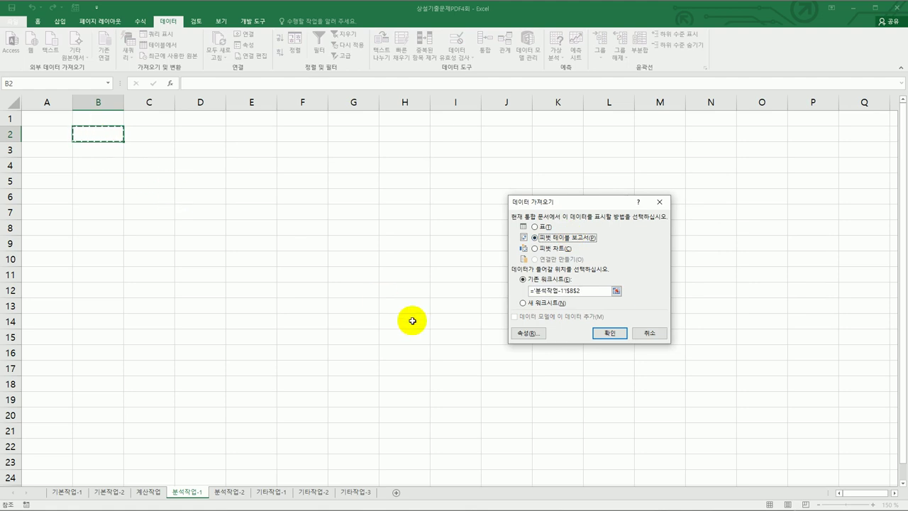
left_click(607, 331)
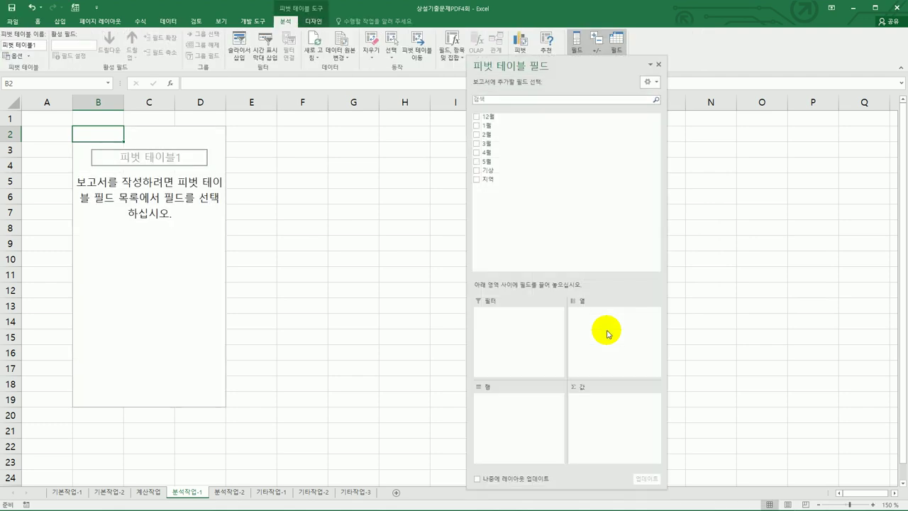
- Place the 지역 field in the pivot table's rows and the 기상 field in its columns
left_click_drag(503, 178, 503, 403)
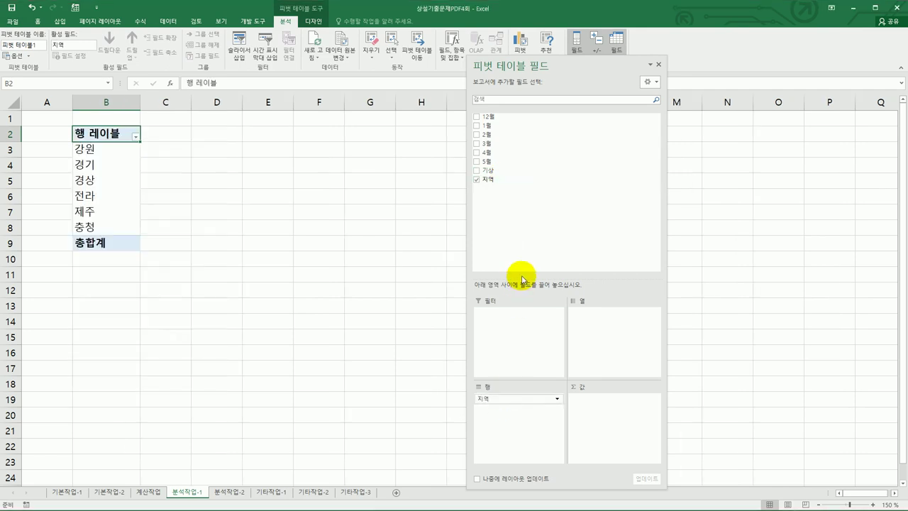
left_click_drag(503, 171, 615, 348)
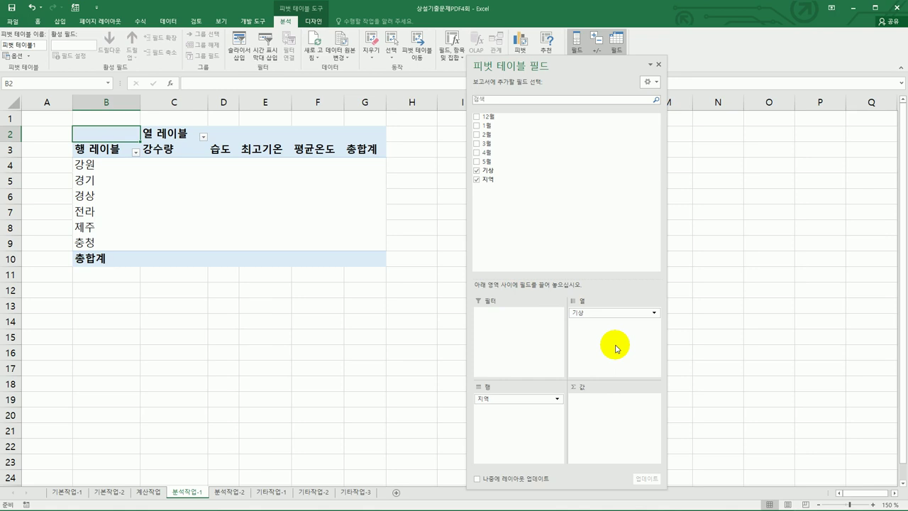
left_click_drag(577, 67, 680, 69)
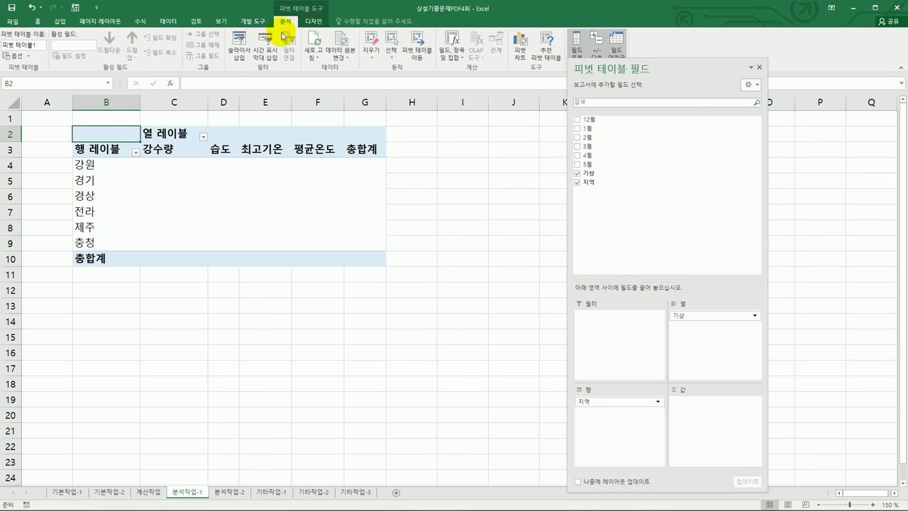
- Start a new calculated field for the pivot table and name it 겨울기상
left_click(457, 58)
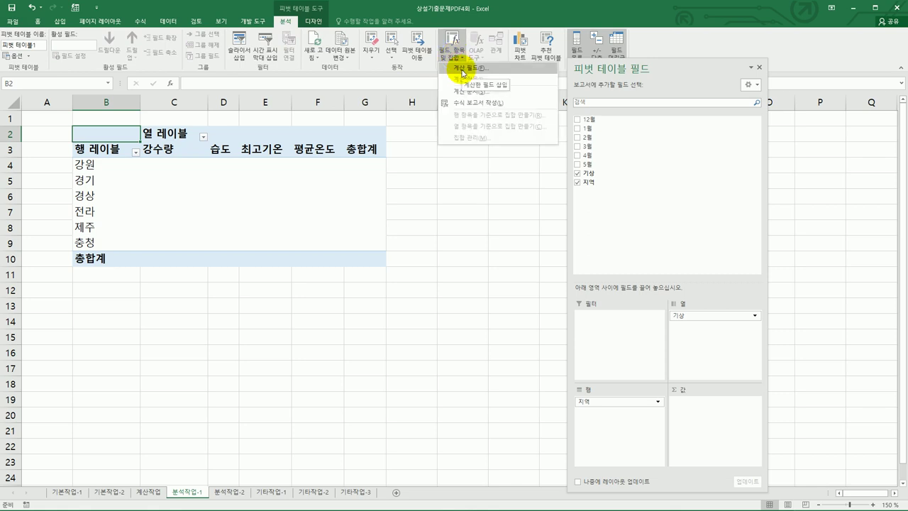
left_click(461, 70)
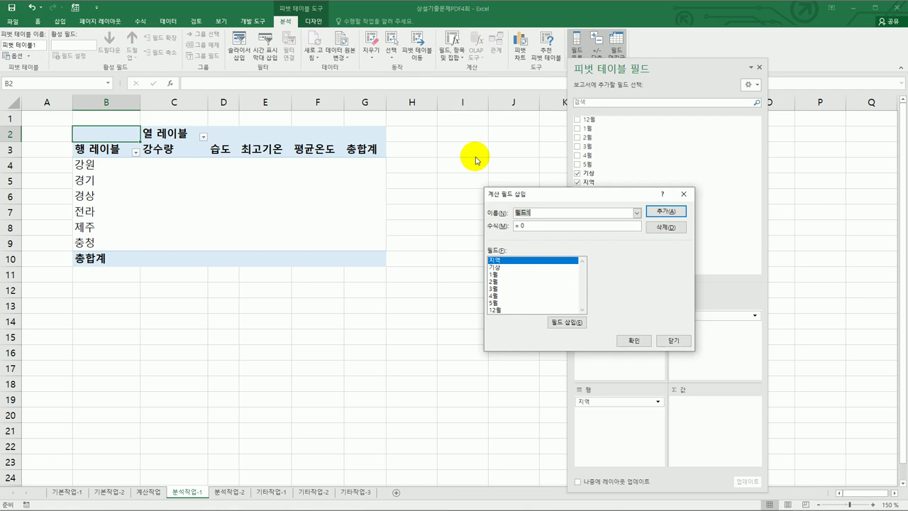
type("기")
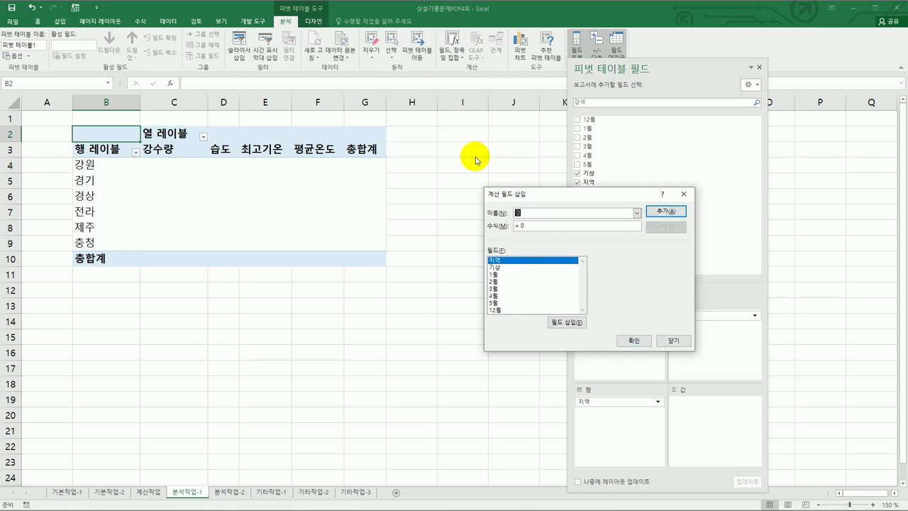
type("울기상")
key("Tab")
- Set the 겨울기상 formula to ='12월'+'1월'+'2월' and add the field to the pivot table
type("=")
double_click(507, 311)
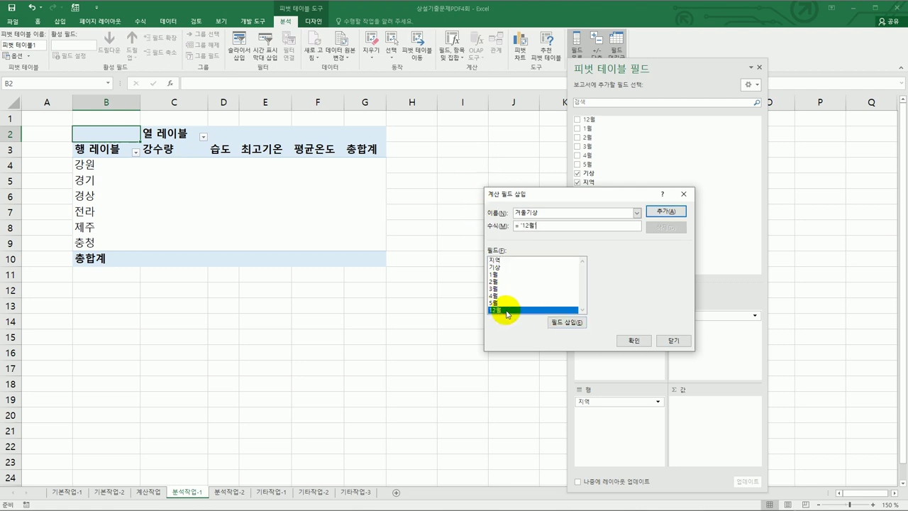
type("+")
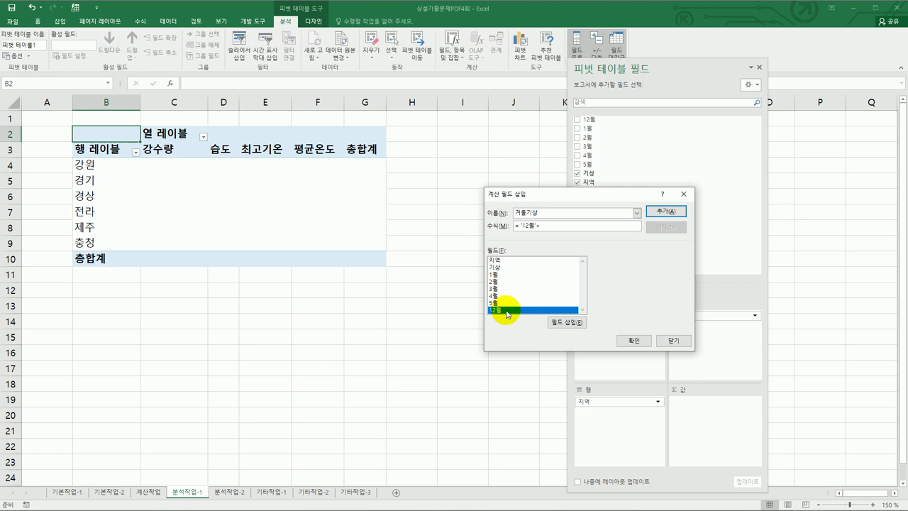
left_click(505, 275)
double_click(505, 277)
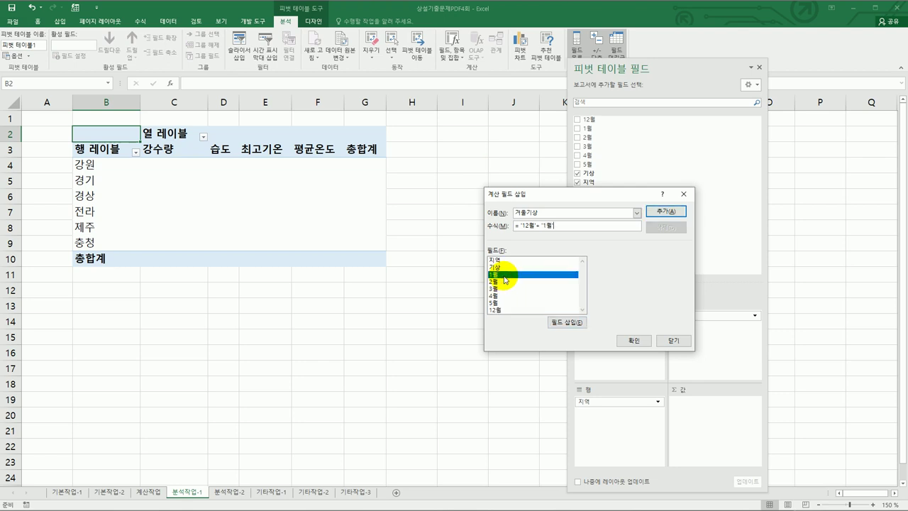
type("+")
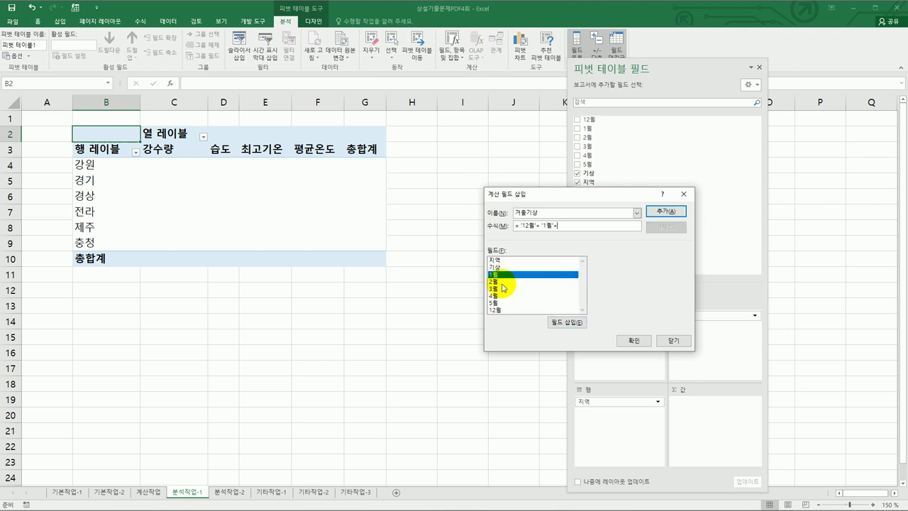
left_click(503, 281)
double_click(503, 282)
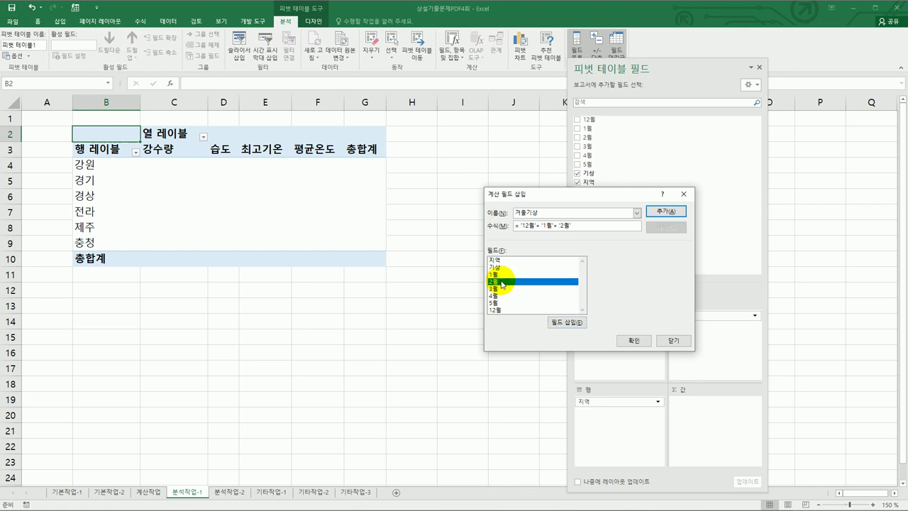
left_click(665, 211)
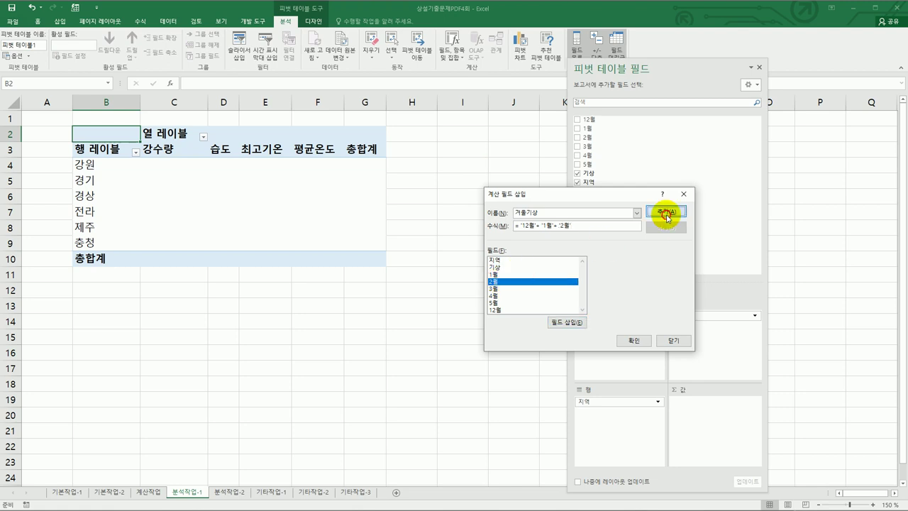
left_click(633, 341)
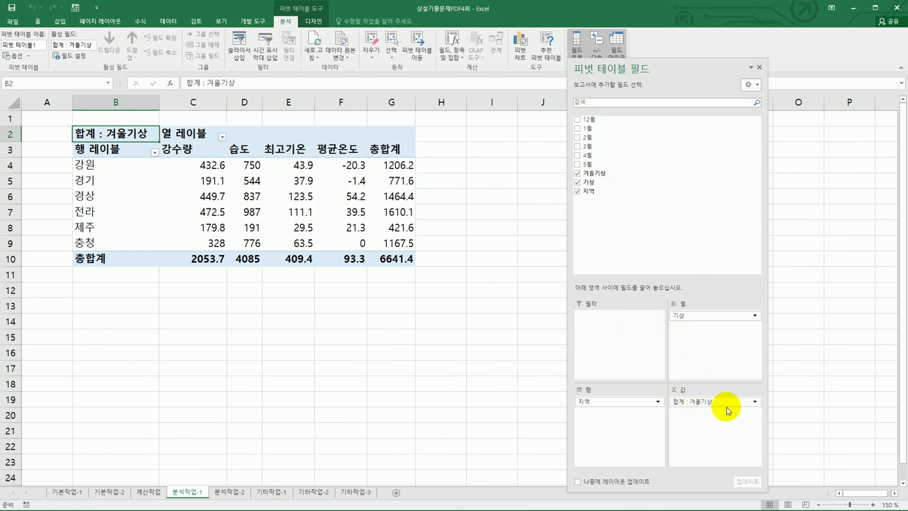
- Start a second calculated field for the pivot table and name it 봄기상
left_click(446, 63)
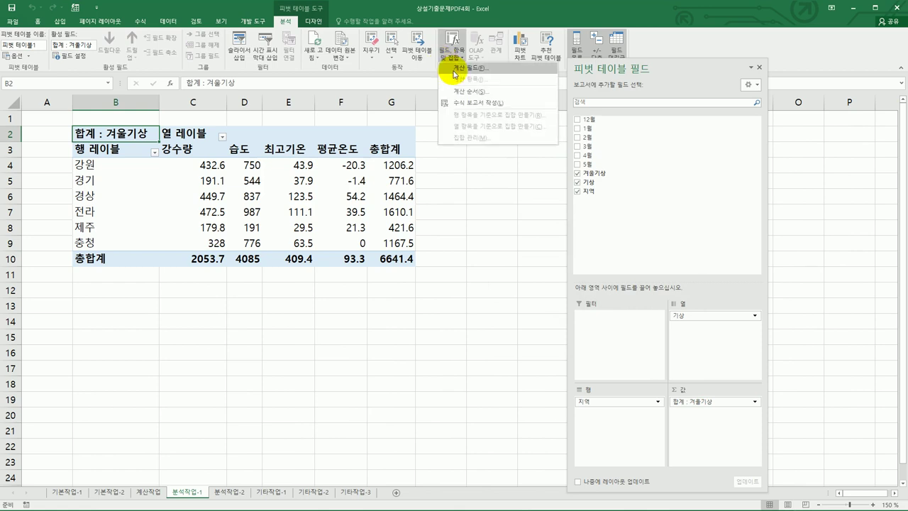
left_click(454, 68)
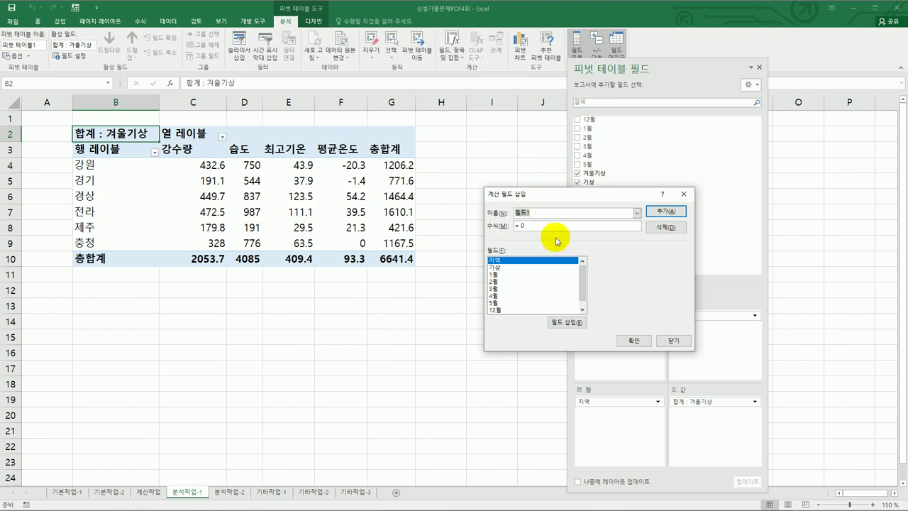
type("봄기상")
key("Tab")
- Set the 봄기상 formula to ='3월'+'4월'+'5월' and add the field to the pivot table
type("=")
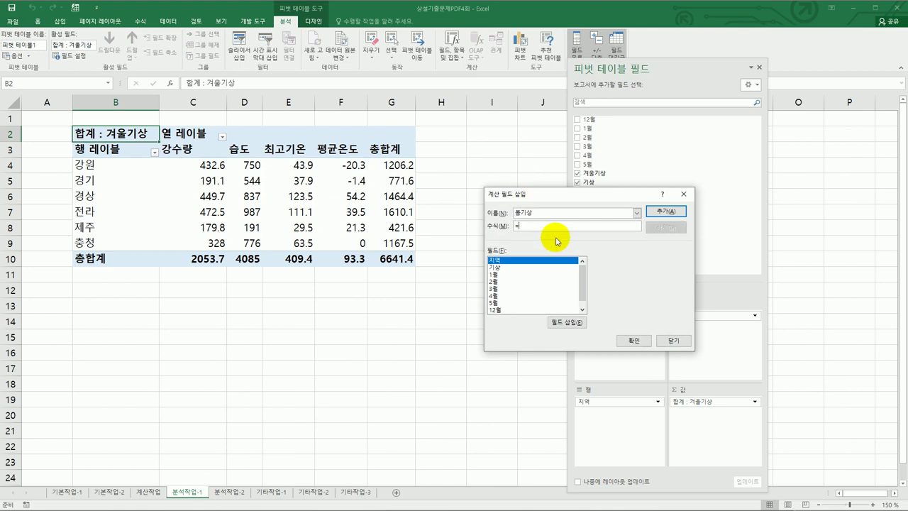
double_click(506, 289)
left_click(558, 228)
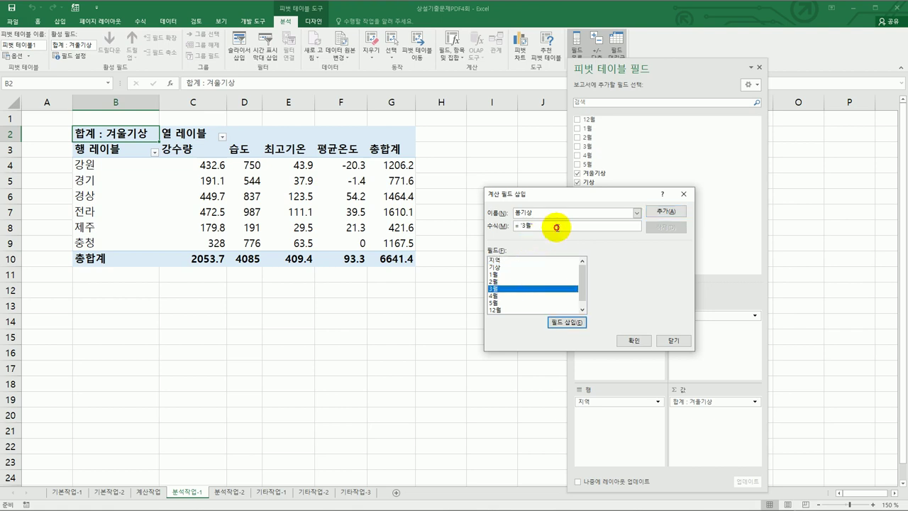
type("+")
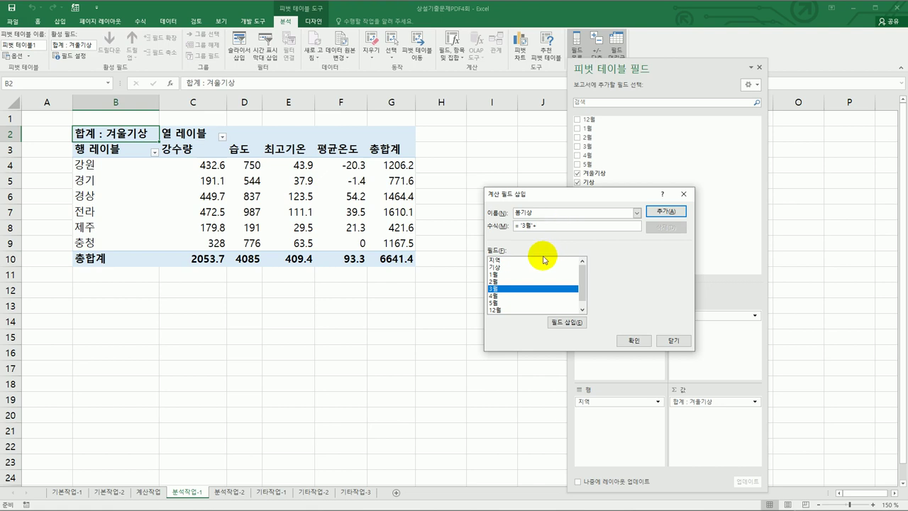
double_click(495, 296)
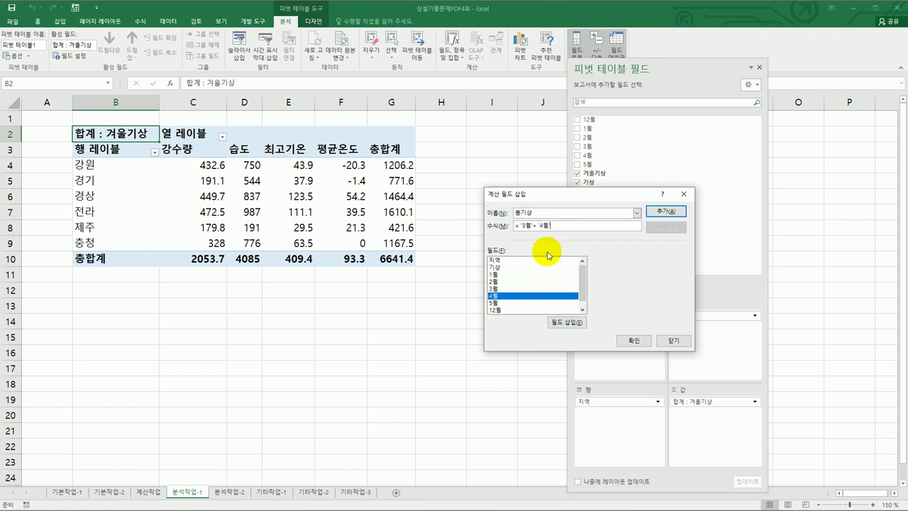
type("+")
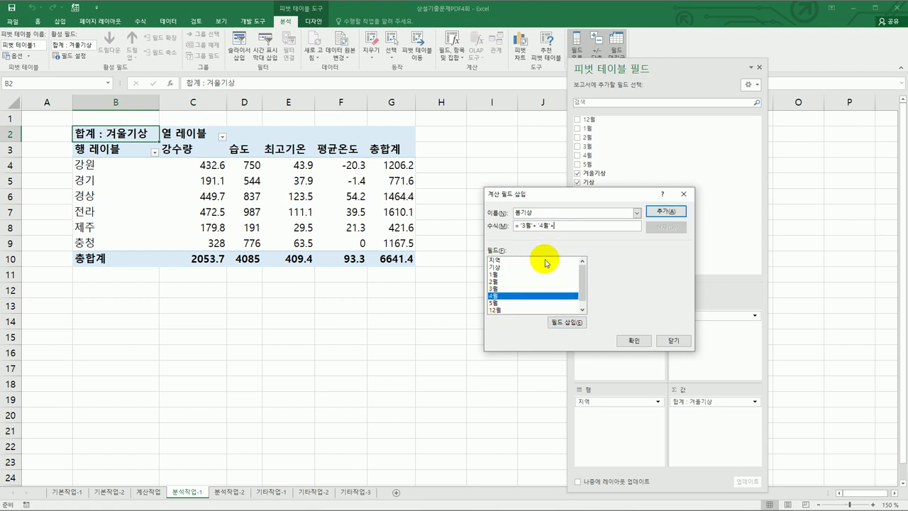
double_click(512, 303)
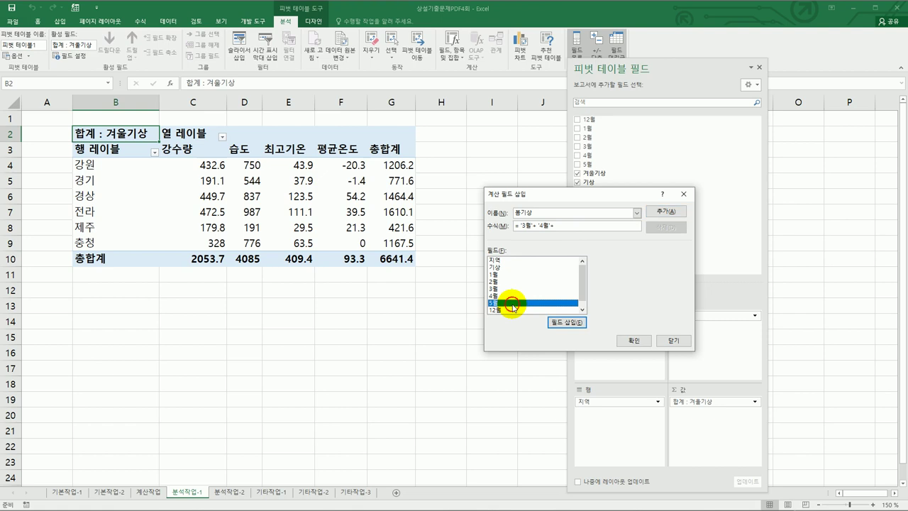
left_click(656, 211)
left_click(635, 339)
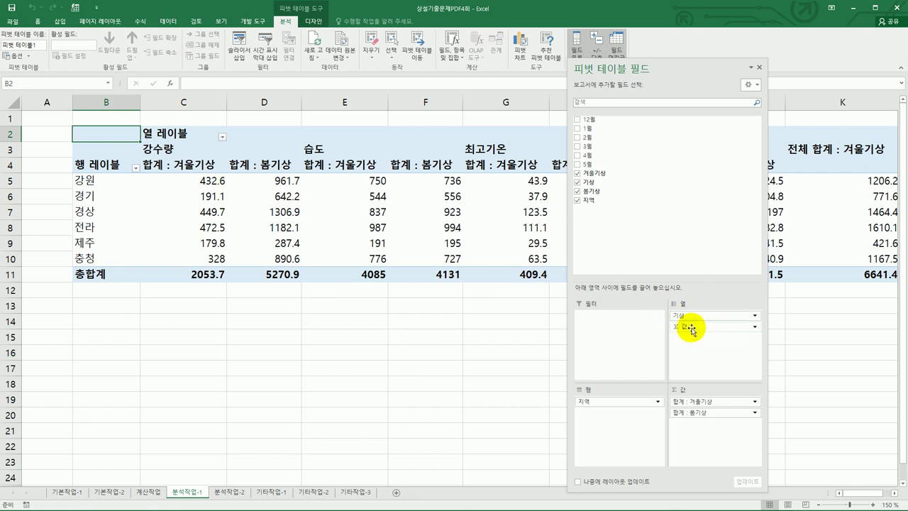
- Move the values (Σ 값) from the pivot table's columns to its rows below 지역 and show the report in tabular form
left_click_drag(689, 329, 622, 437)
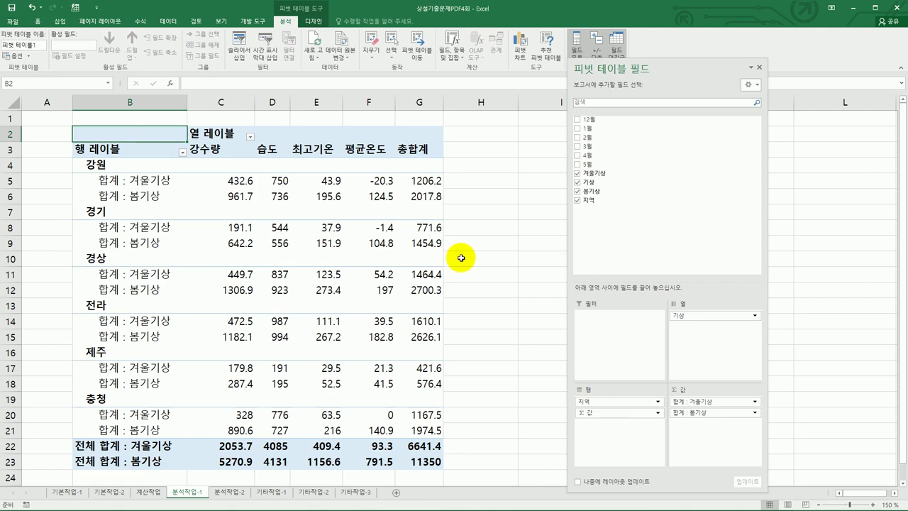
left_click(314, 22)
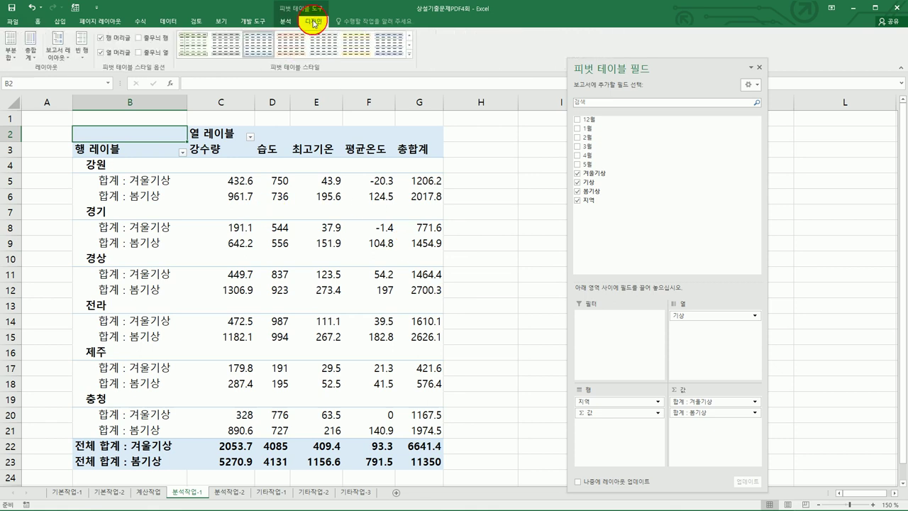
left_click(57, 54)
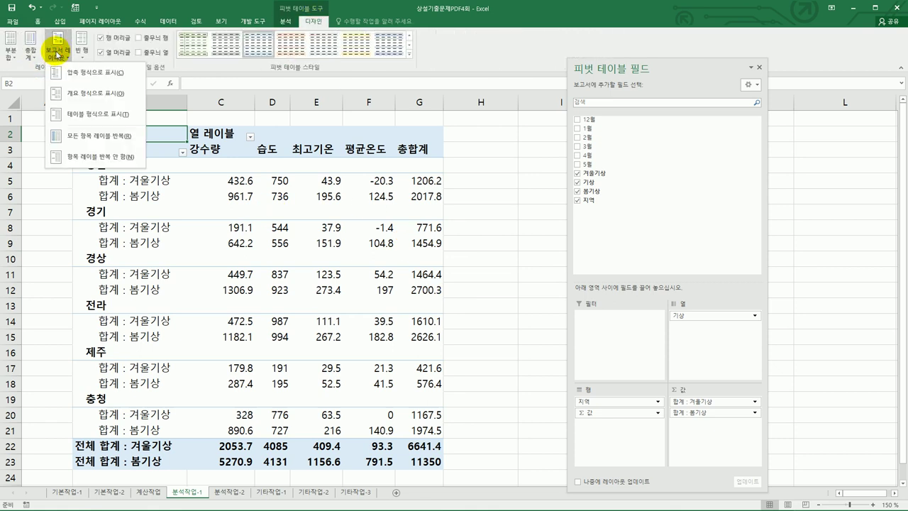
left_click(61, 111)
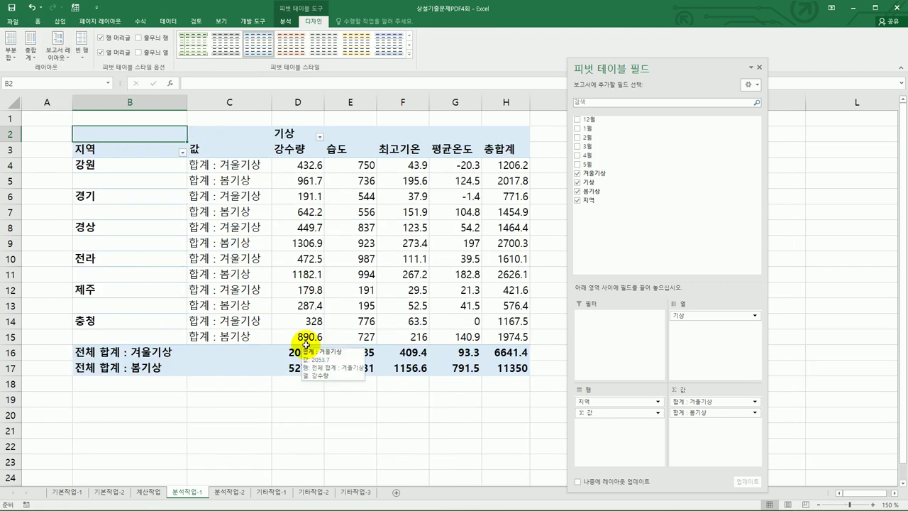
- Set the pivot table's grand totals to on for columns only
left_click(29, 46)
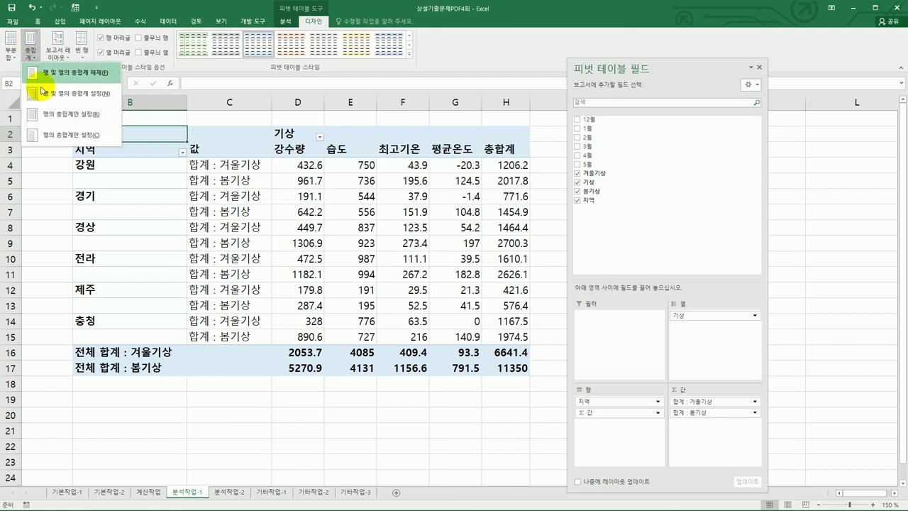
left_click(54, 135)
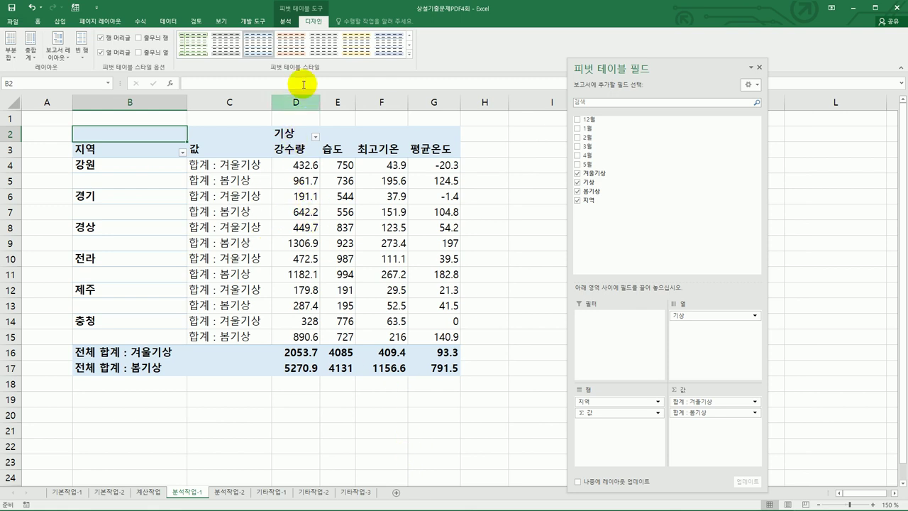
- Apply the light grey pivot table style beside the current blue one, turn on banded columns, and close the field list
left_click(409, 54)
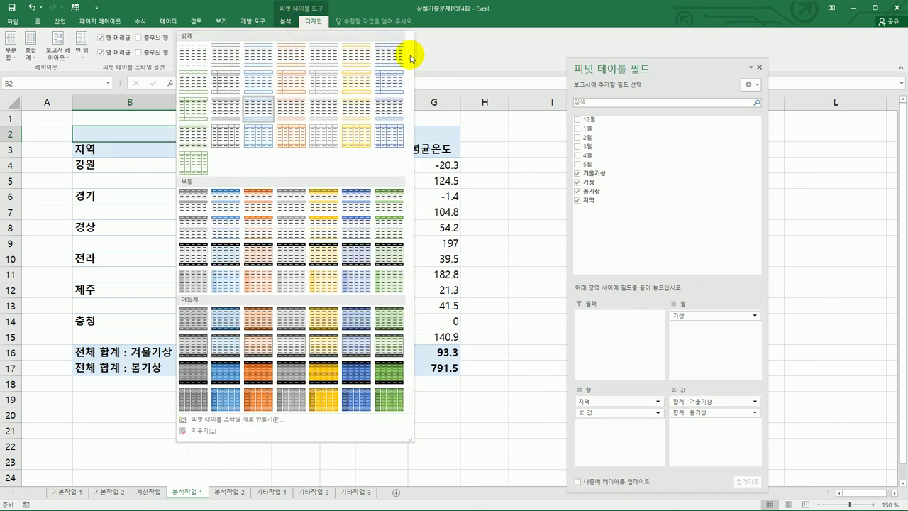
left_click(232, 115)
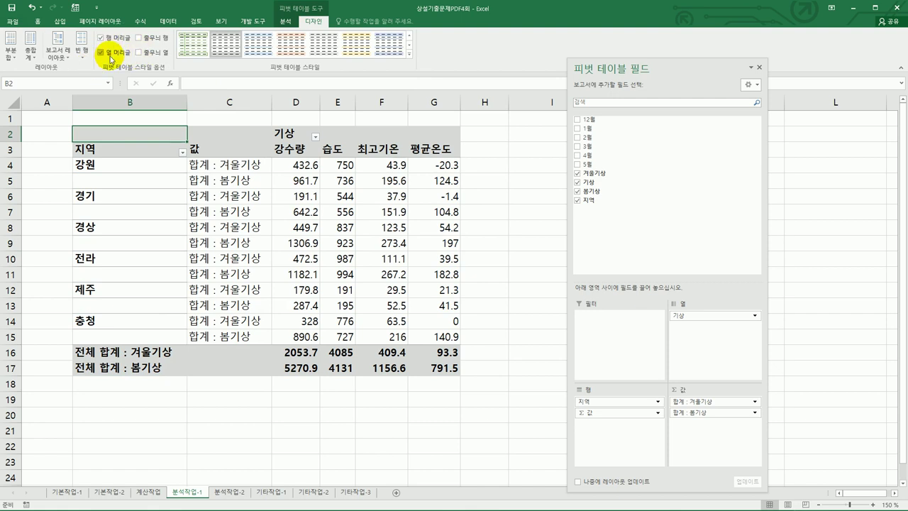
left_click(140, 54)
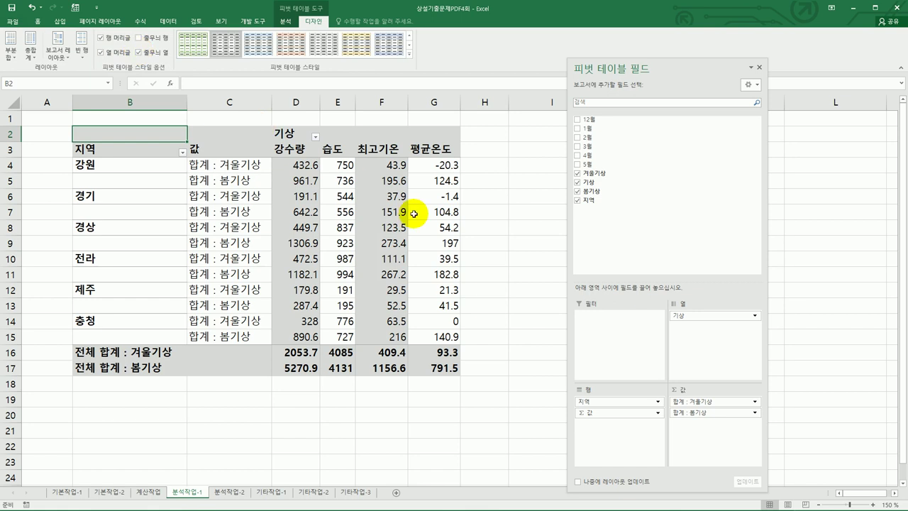
left_click(759, 69)
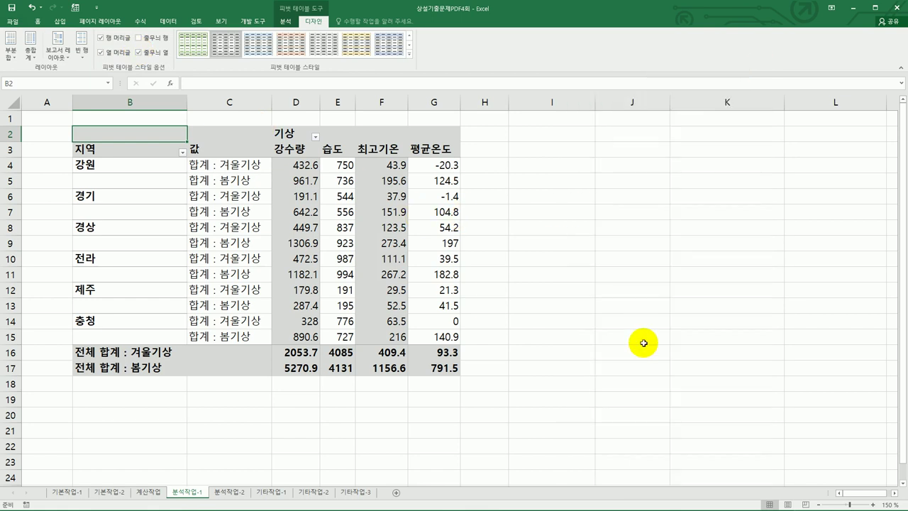
left_click(643, 337)
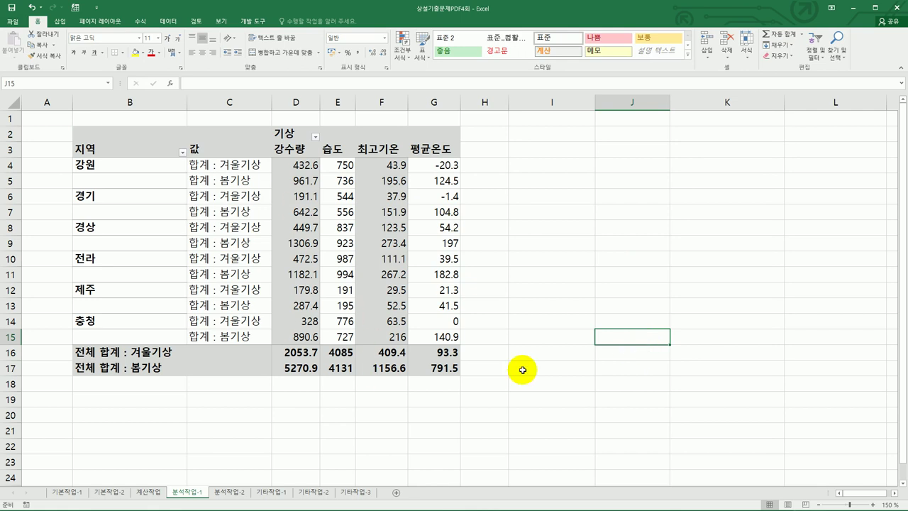
- Open data validation for the 개화일 and 평년 dates in D3:E35 of the 분석작업-2 sheet
left_click(219, 496)
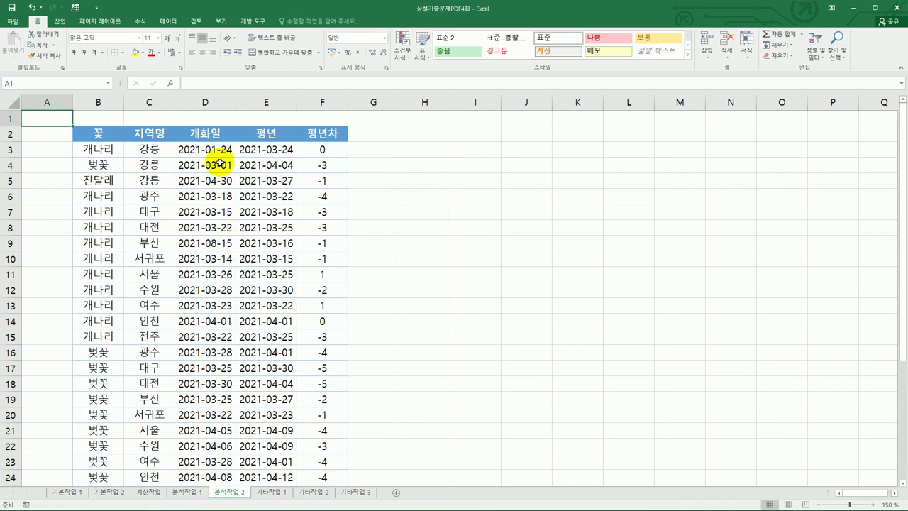
left_click_drag(204, 149, 276, 473)
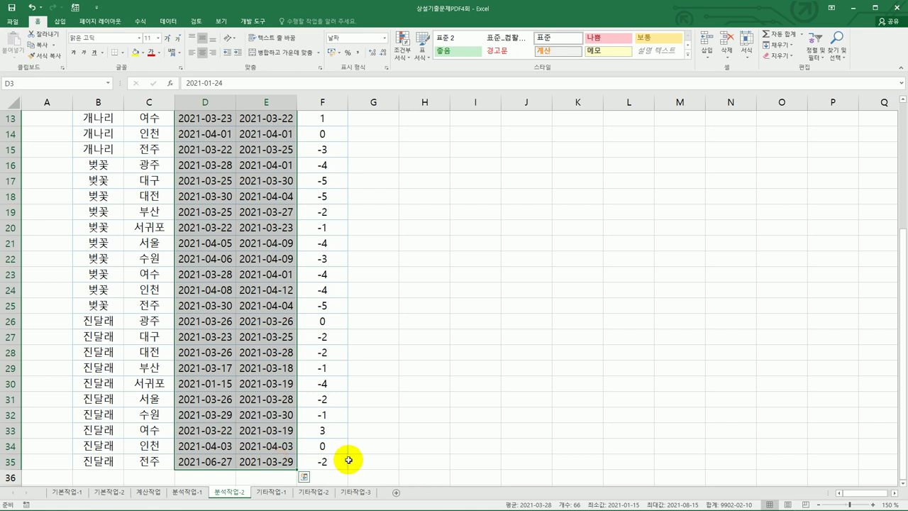
scroll(483, 360, "up", 4)
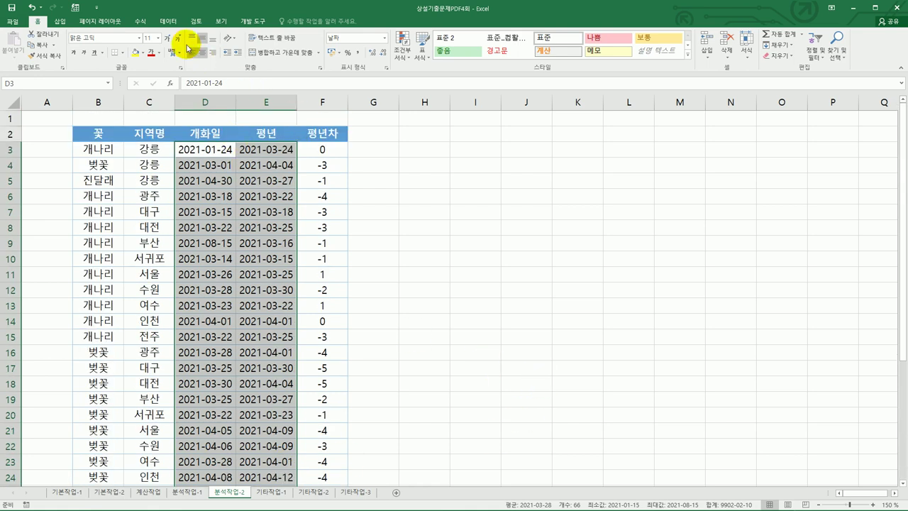
left_click(168, 21)
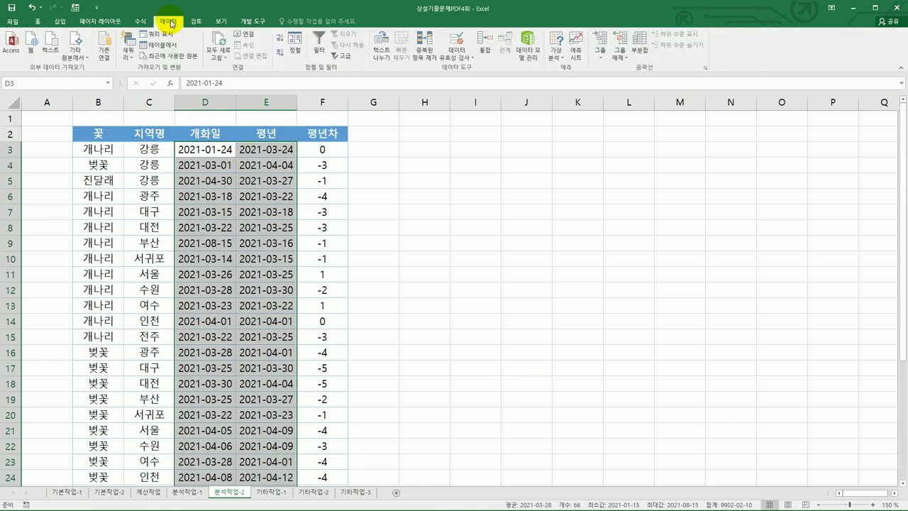
left_click(456, 43)
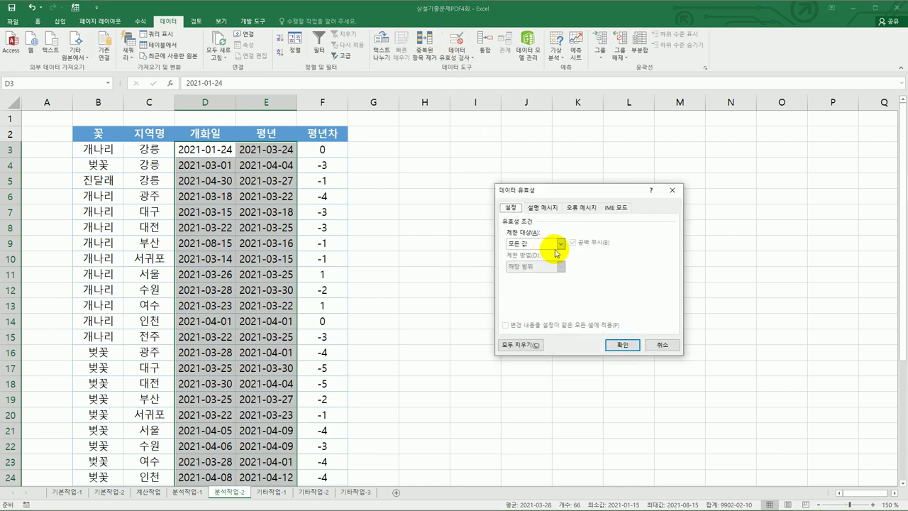
left_click(559, 244)
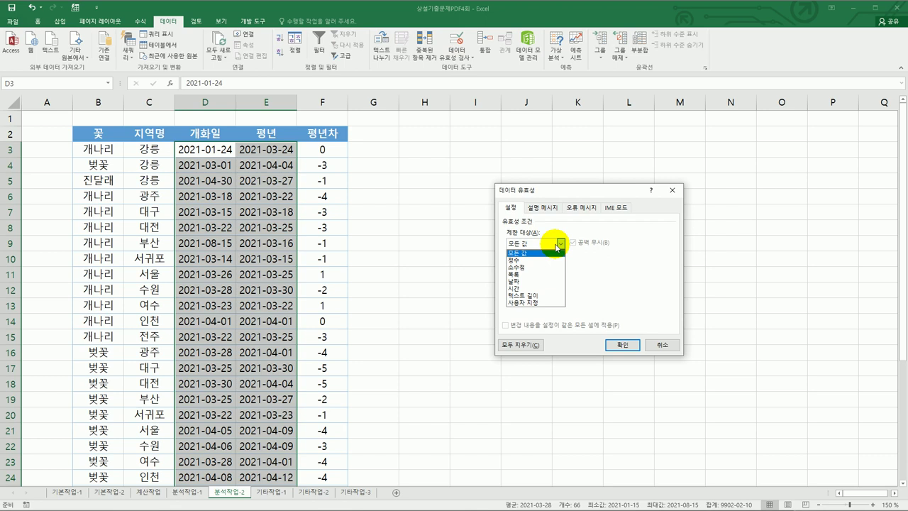
left_click(546, 302)
left_click(539, 290)
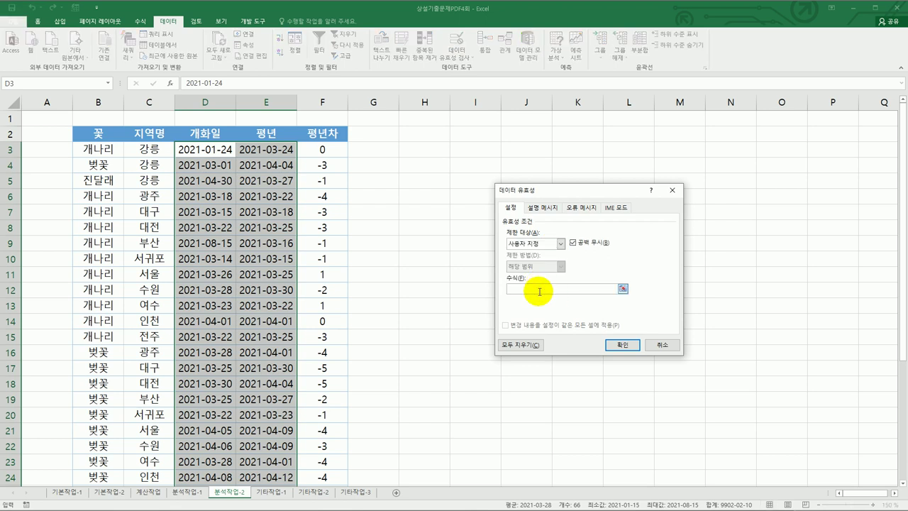
- Restrict the selected cells to dates (날짜) from 2021-03-01 to 2021-04-30
left_click(532, 249)
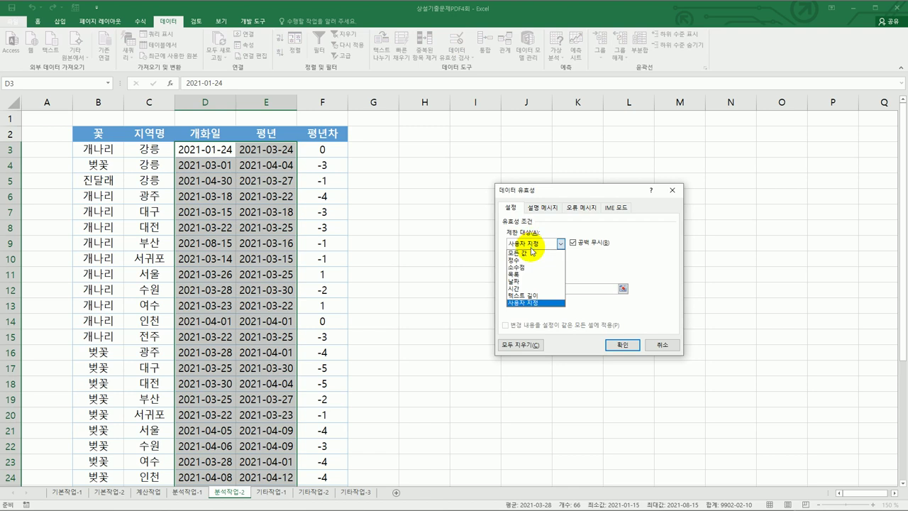
left_click(522, 287)
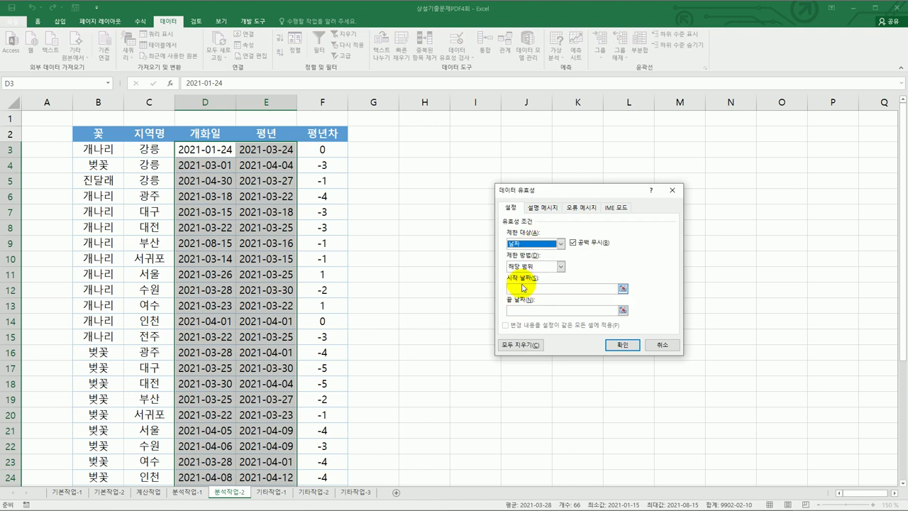
left_click(522, 287)
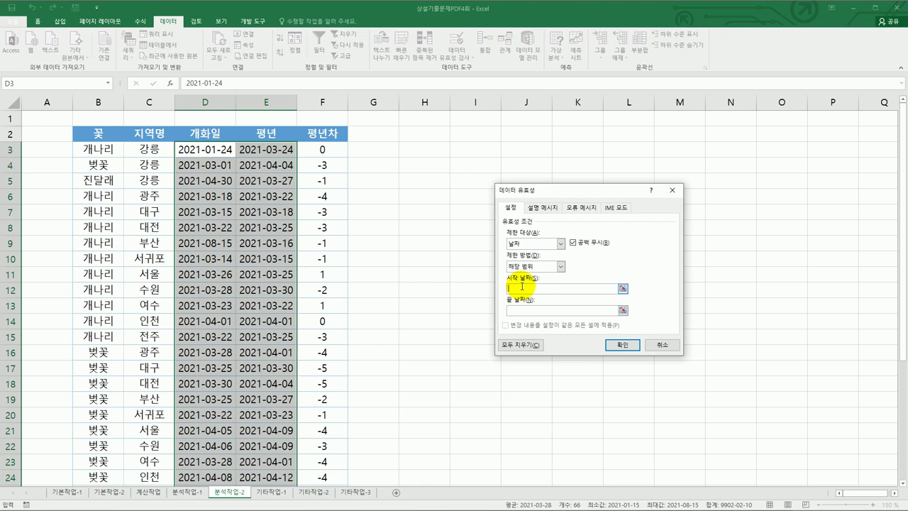
type("2021-03-01")
left_click(520, 313)
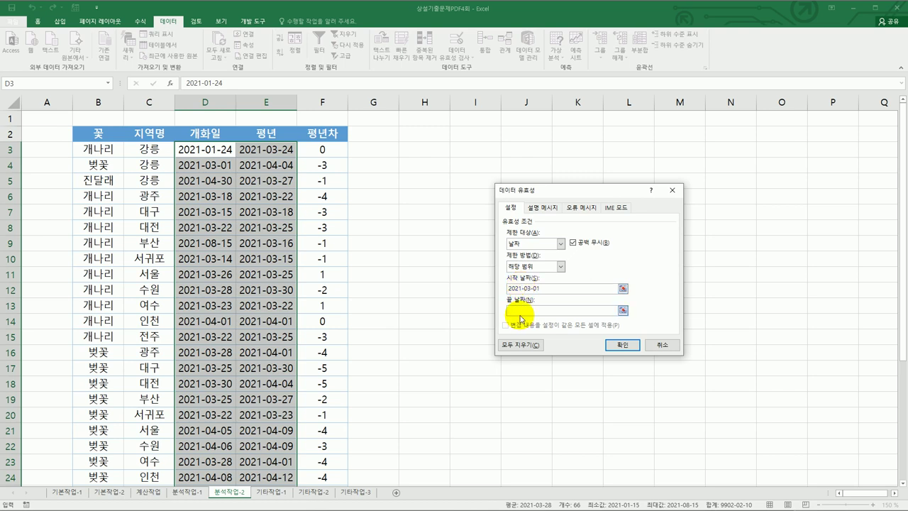
type("2021-04-30")
- Give the validation an input message titled 입력날짜범위 with the text 3월~4월
left_click(539, 207)
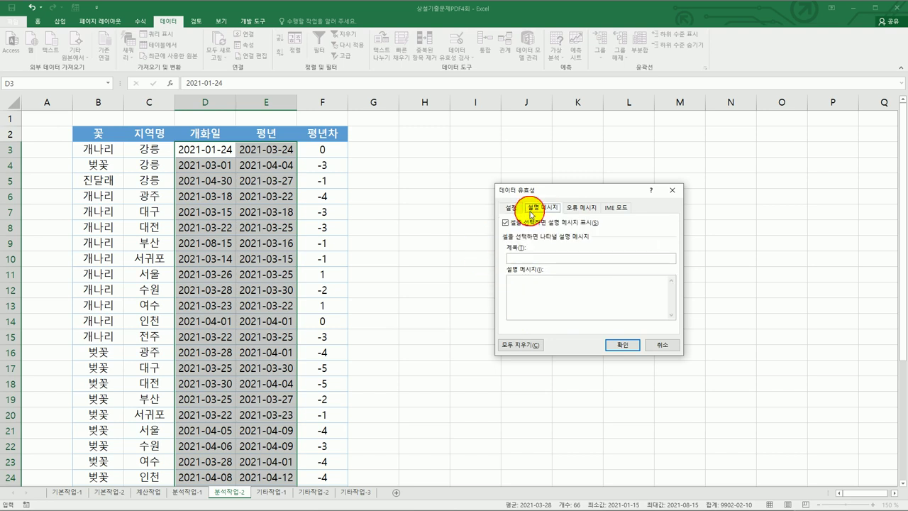
left_click(526, 257)
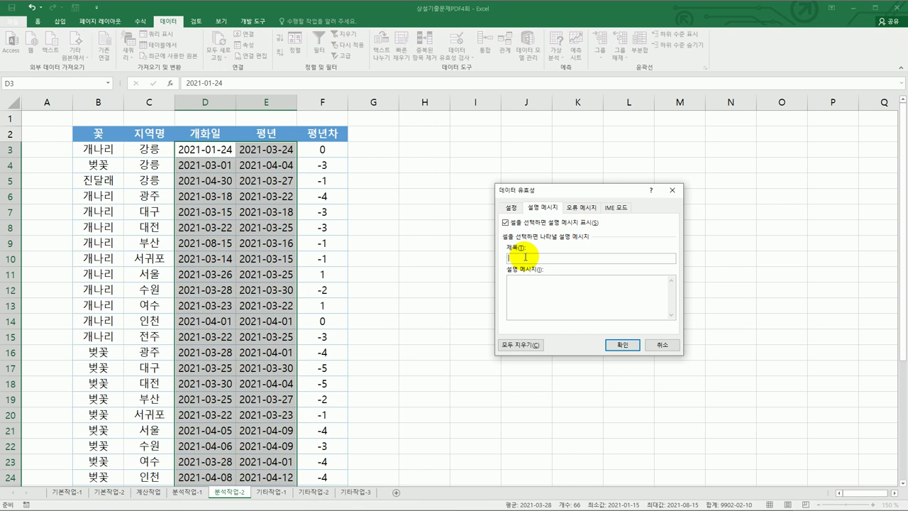
type("입력")
type("날짜")
type("범위")
key("Tab")
type("3월~4월")
- Set a 정보-style error alert titled 날짜확인 with the message "입력 날짜가 정확한지 확인 바랍니다." and apply the validation
left_click(570, 208)
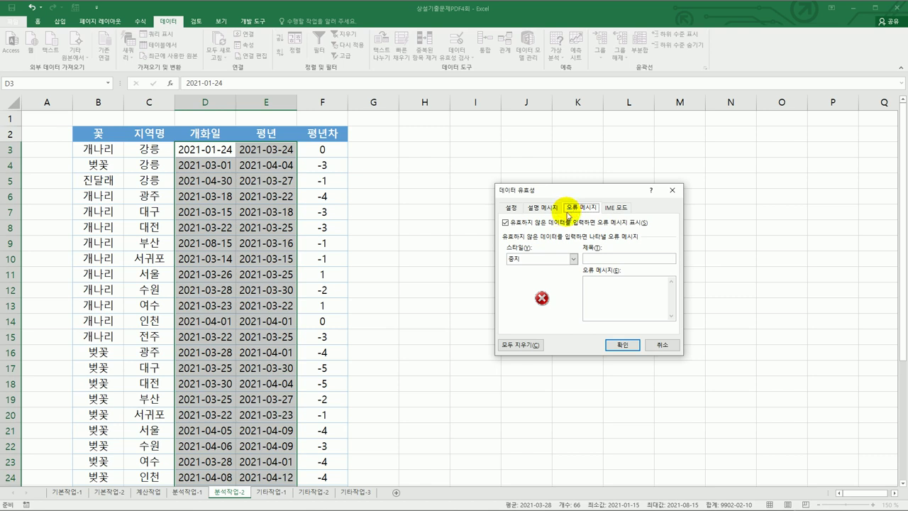
left_click(573, 259)
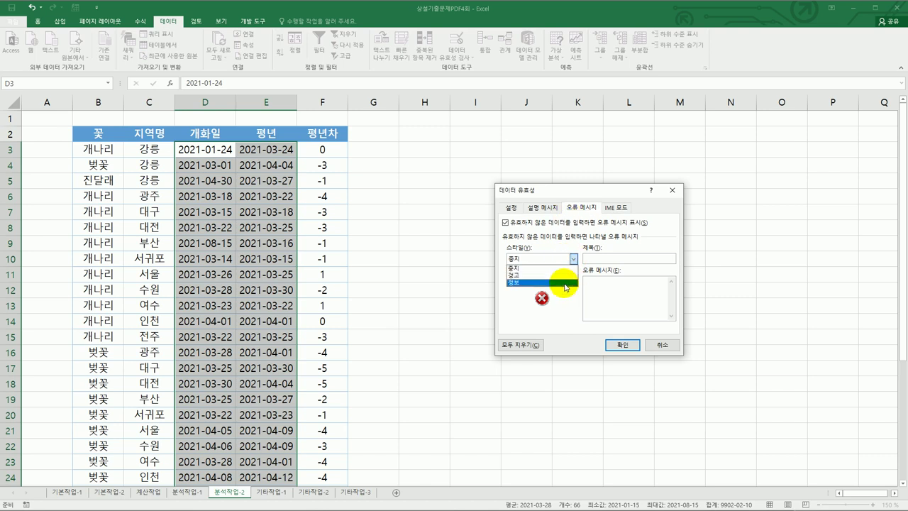
left_click(566, 282)
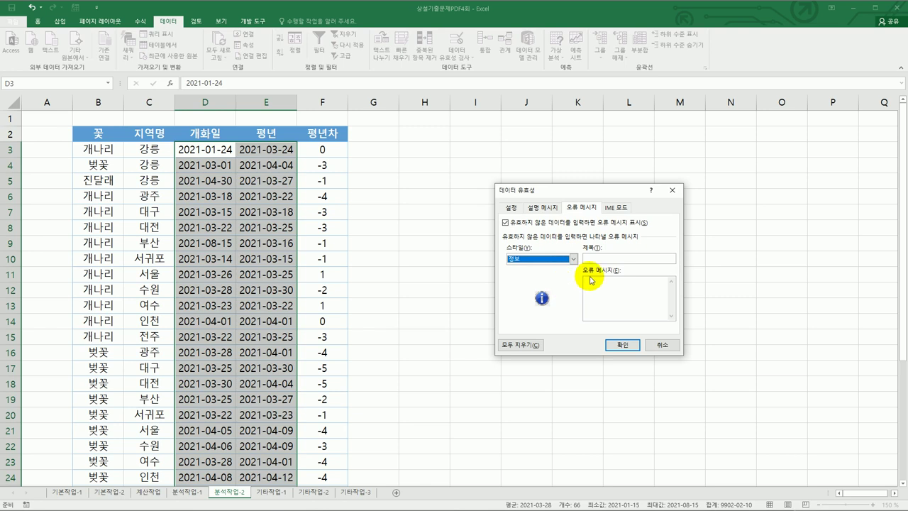
left_click(599, 258)
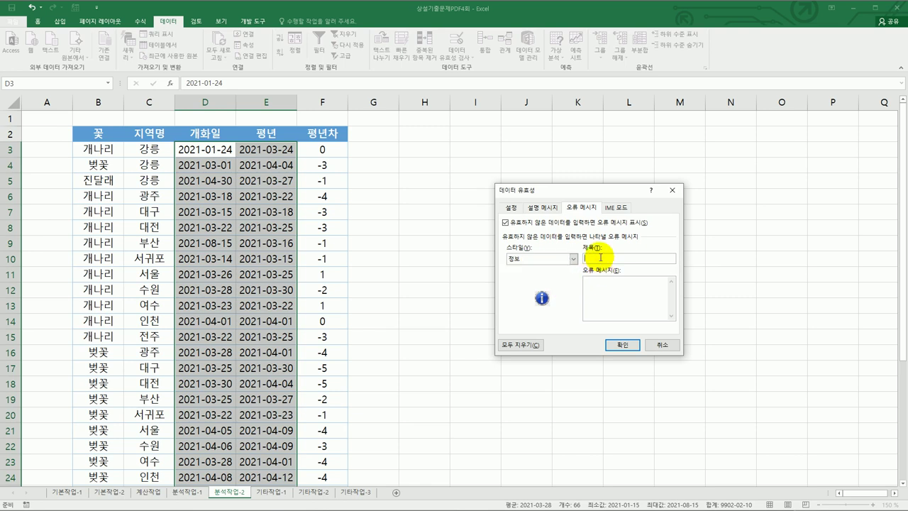
type("날짜확인")
key("Tab")
type("입력 날짜가 정확한지 확인 바랍니다.")
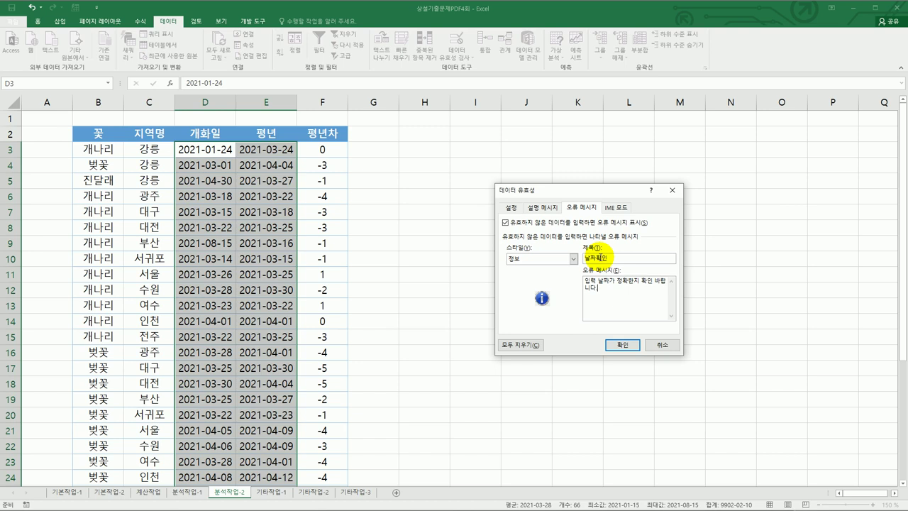
left_click(620, 344)
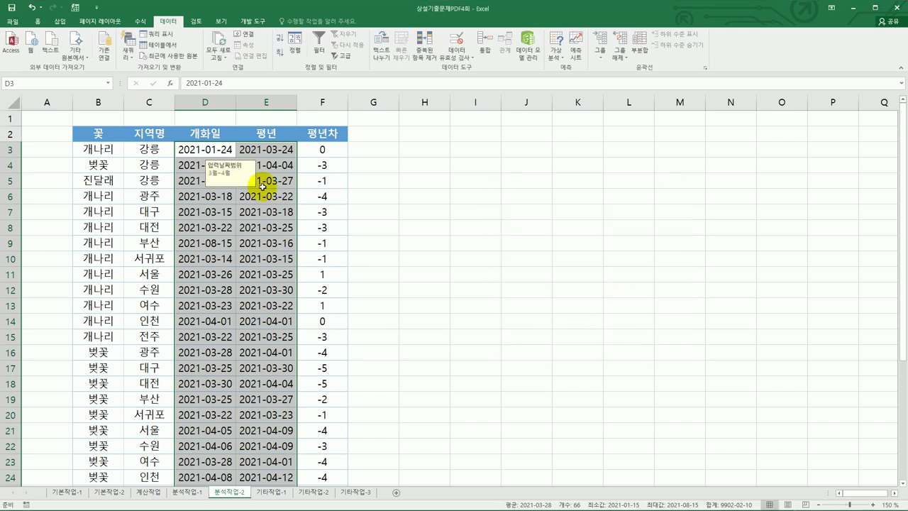
- Turn on filtering for the flower table and set the 개화일 custom filter's first condition to 이전 2021-03-01
left_click(214, 134)
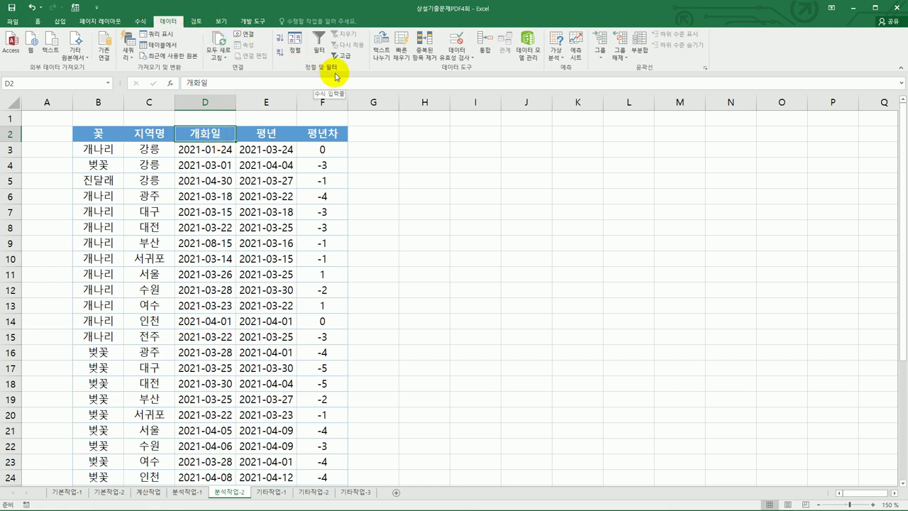
left_click(320, 42)
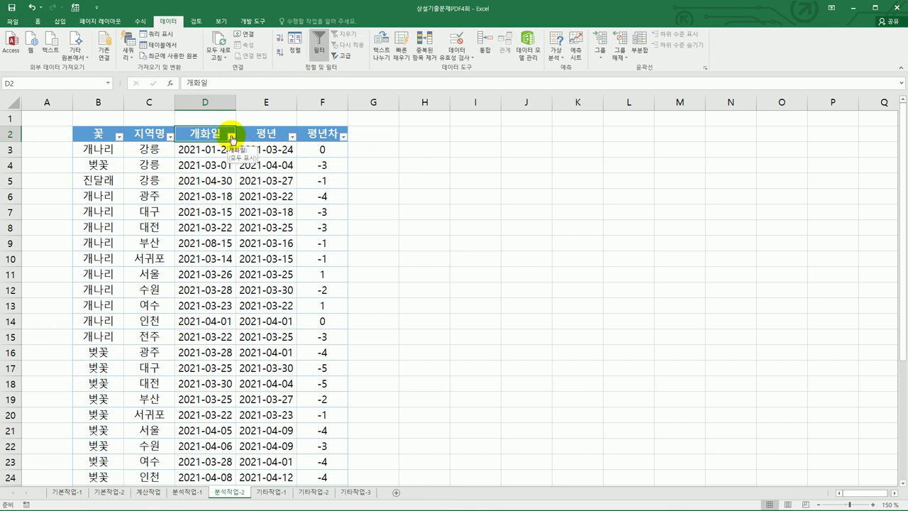
left_click(232, 138)
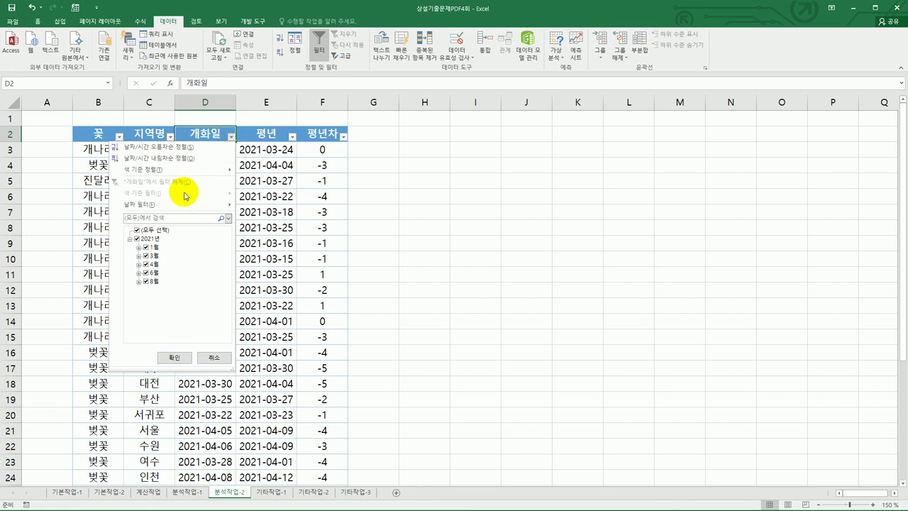
mouse_move(181, 205)
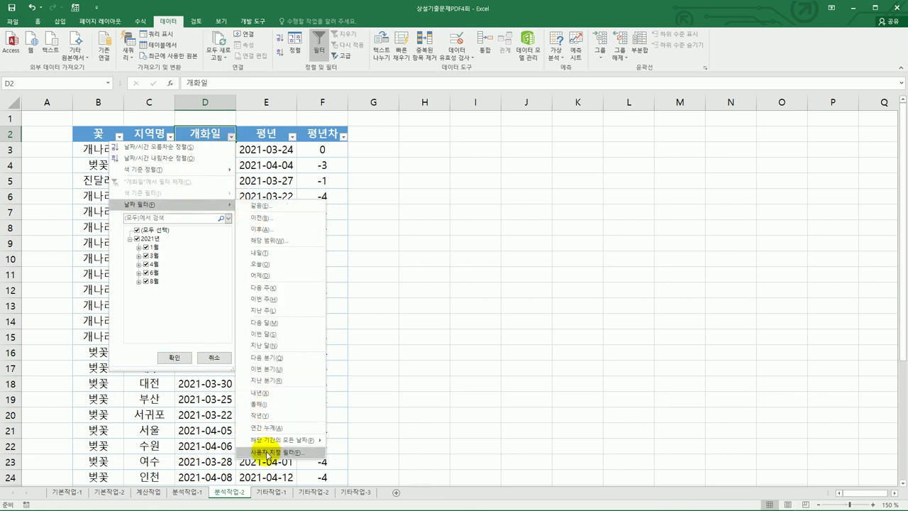
left_click(266, 452)
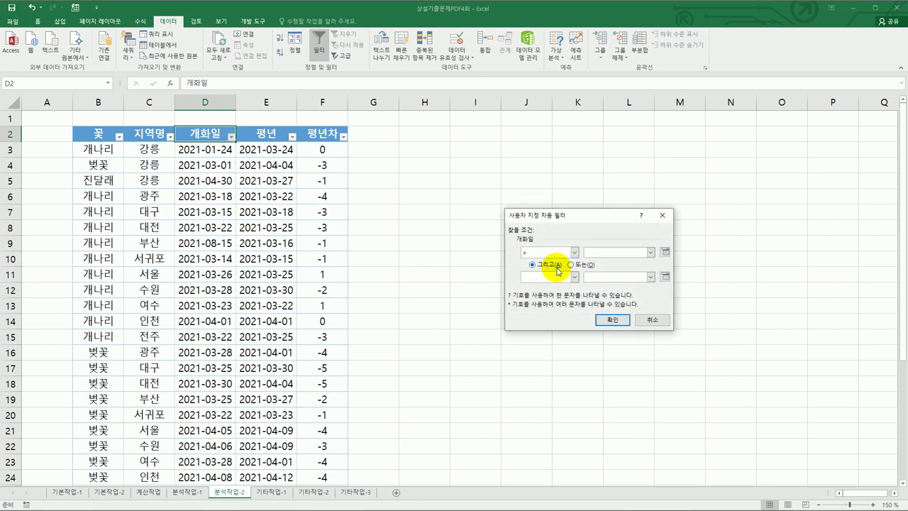
left_click(561, 252)
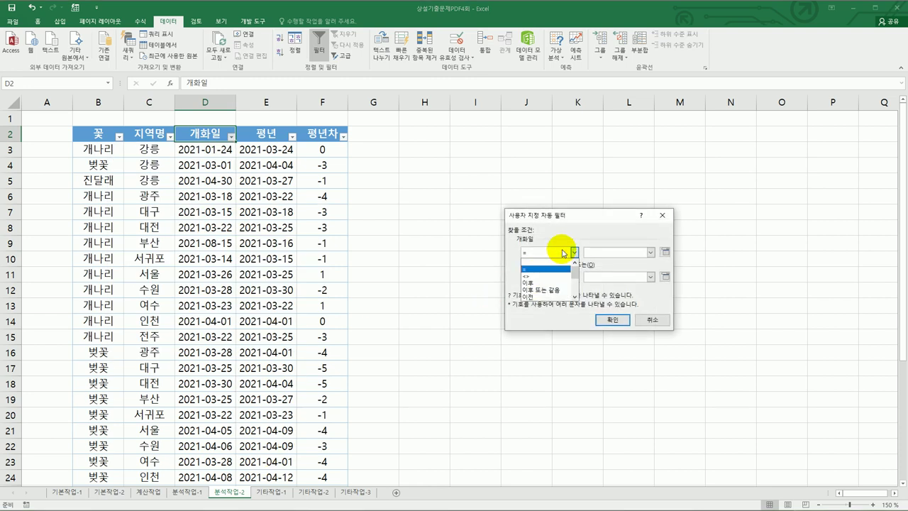
left_click(557, 297)
left_click(604, 252)
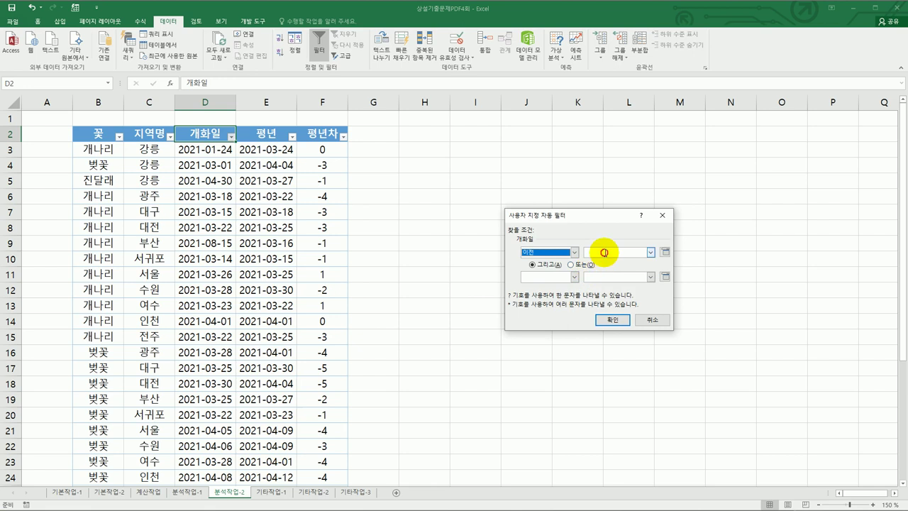
type("2")
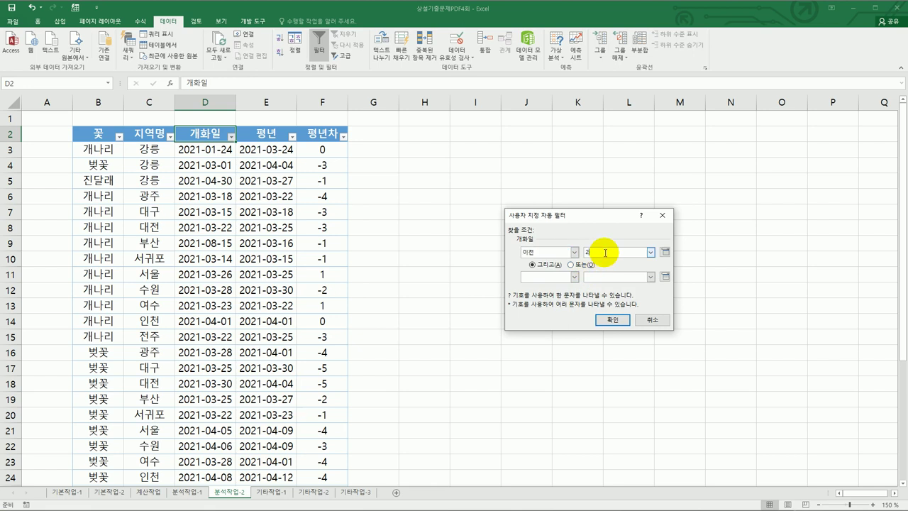
type("021-03-01")
- Join a second condition with 또는, set it to 이후 2021-04-30, and apply the 개화일 filter
left_click(592, 266)
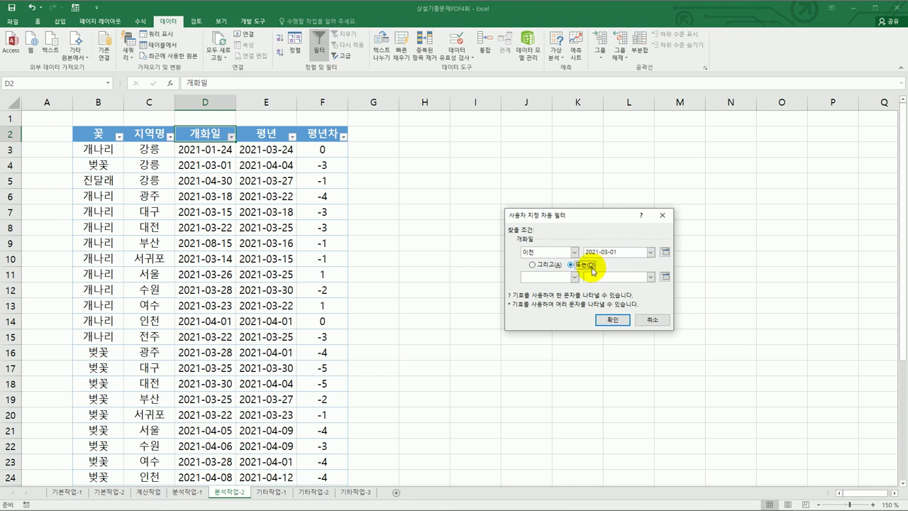
left_click(575, 277)
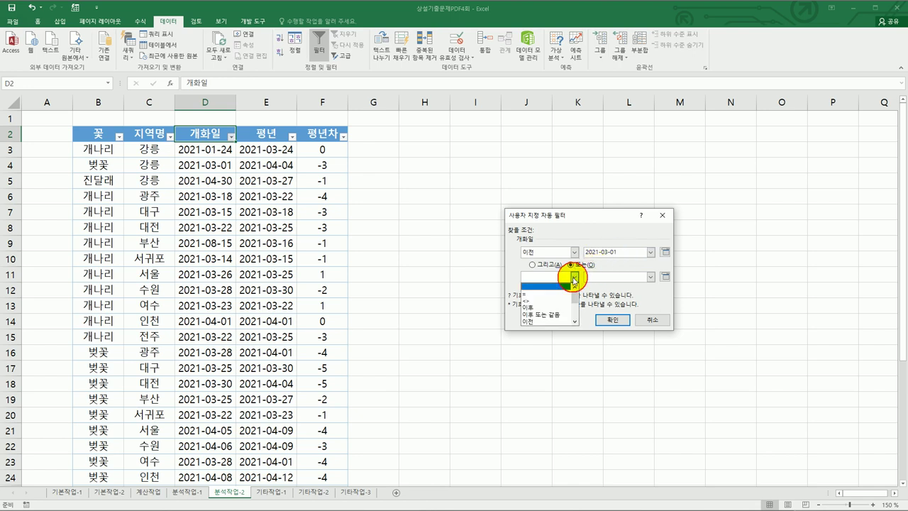
left_click(544, 307)
left_click(597, 278)
type("202")
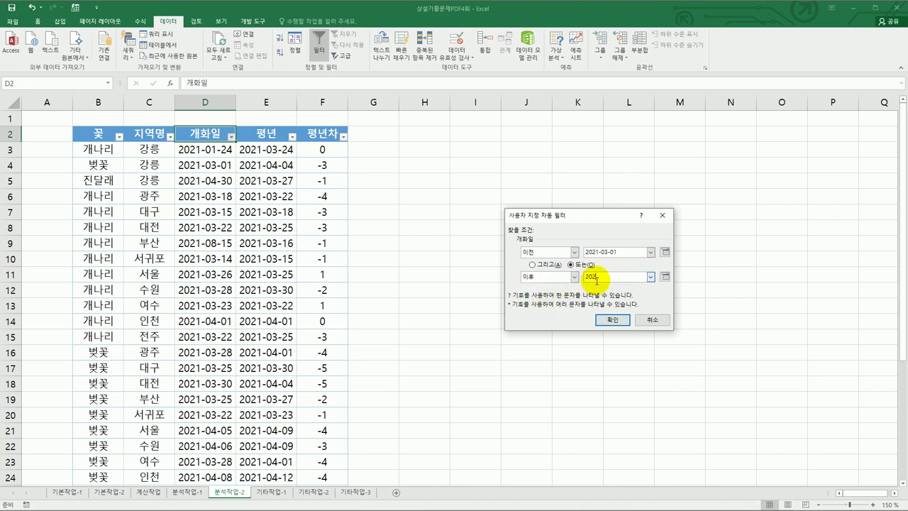
type("1-04-30")
left_click(610, 319)
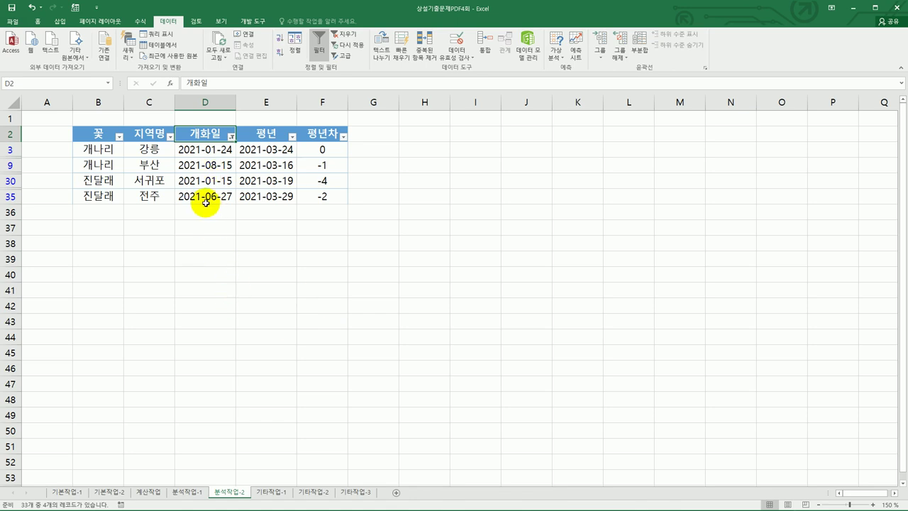
- Check the input message on each of the filtered 개화일 cells
left_click(205, 149)
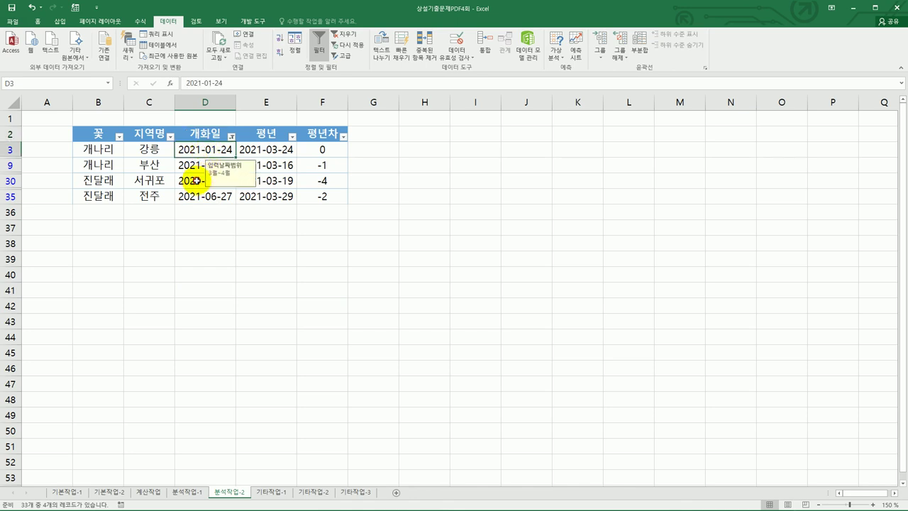
left_click(195, 180)
left_click(200, 167)
left_click(192, 196)
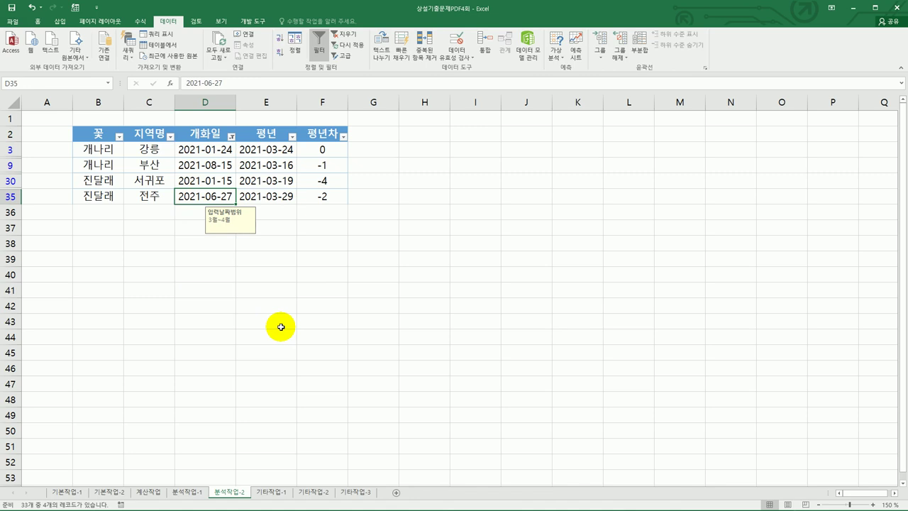
- On the 기타작업-1 sheet, change the column chart's type to 원형 대 원형
left_click(271, 491)
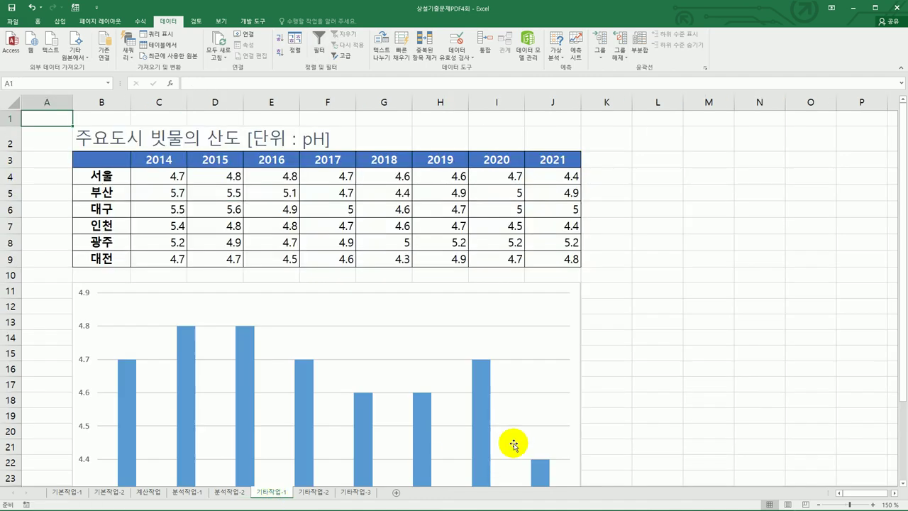
scroll(601, 415, "down", 2)
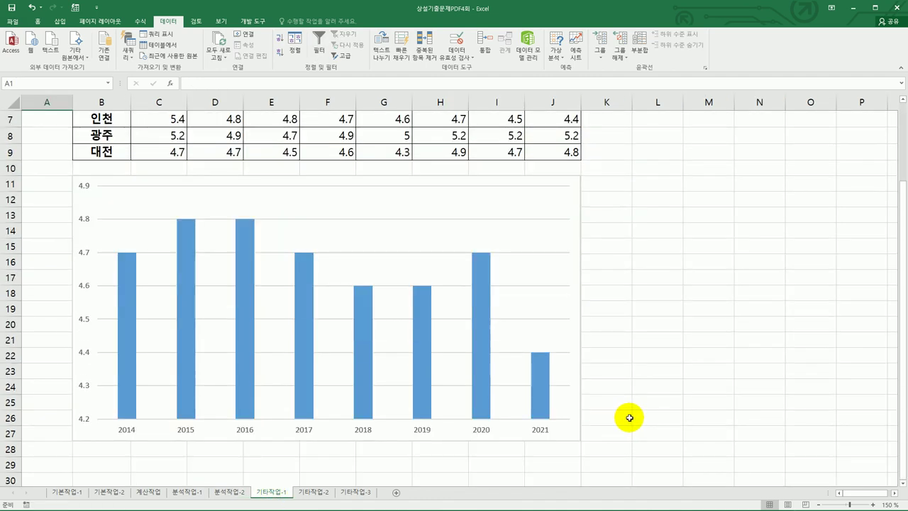
scroll(629, 418, "down", 1)
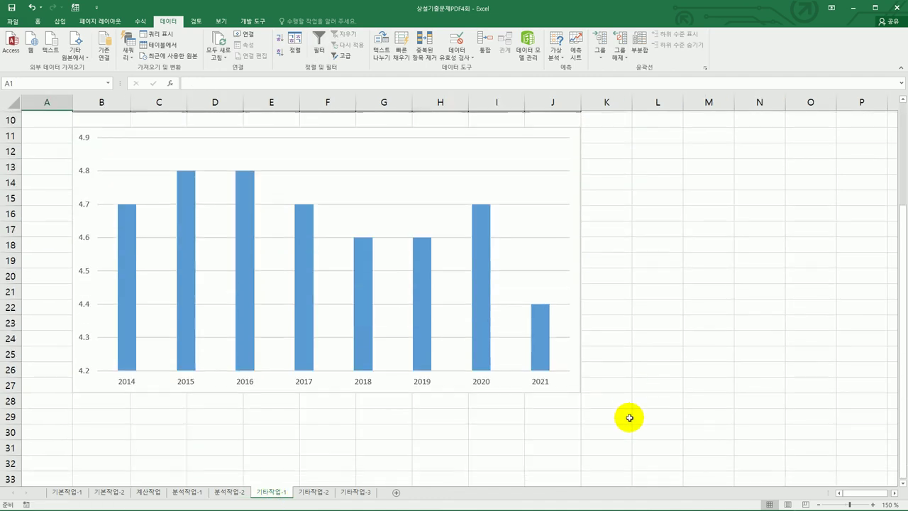
scroll(629, 418, "up", 1)
right_click(448, 203)
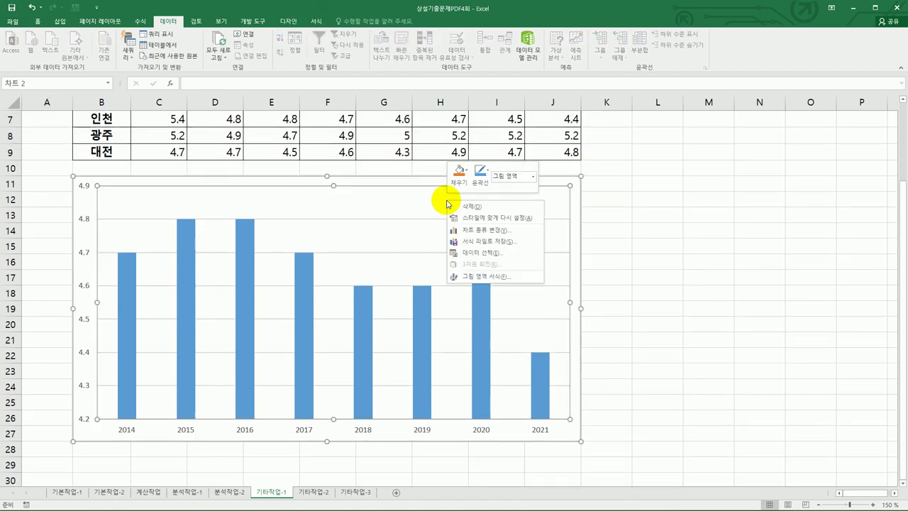
left_click(482, 232)
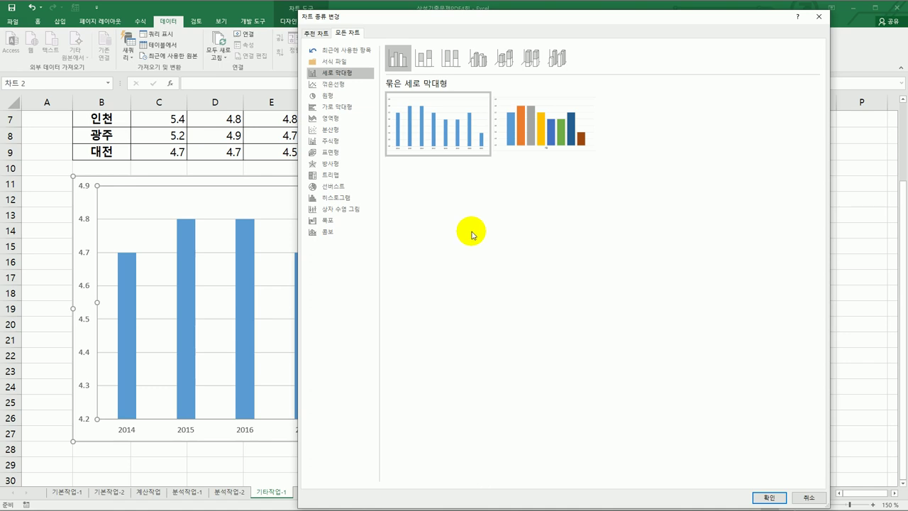
left_click(336, 98)
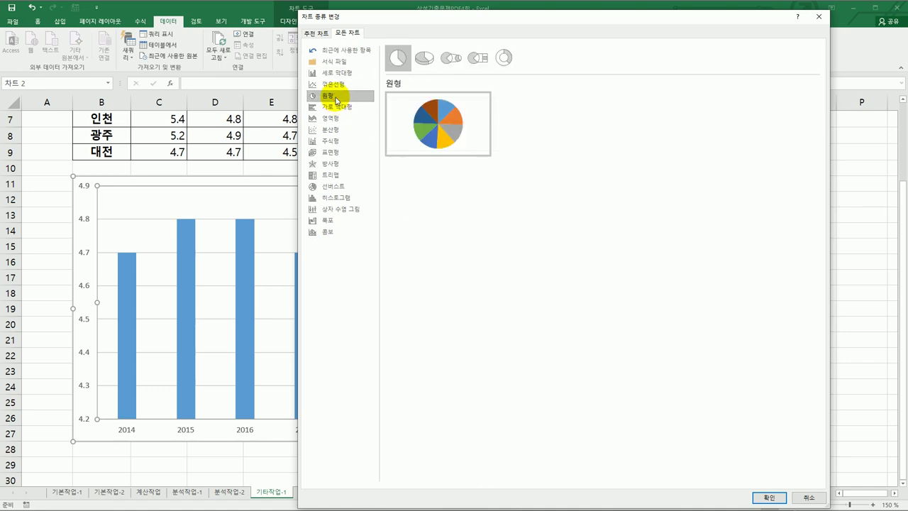
left_click(459, 63)
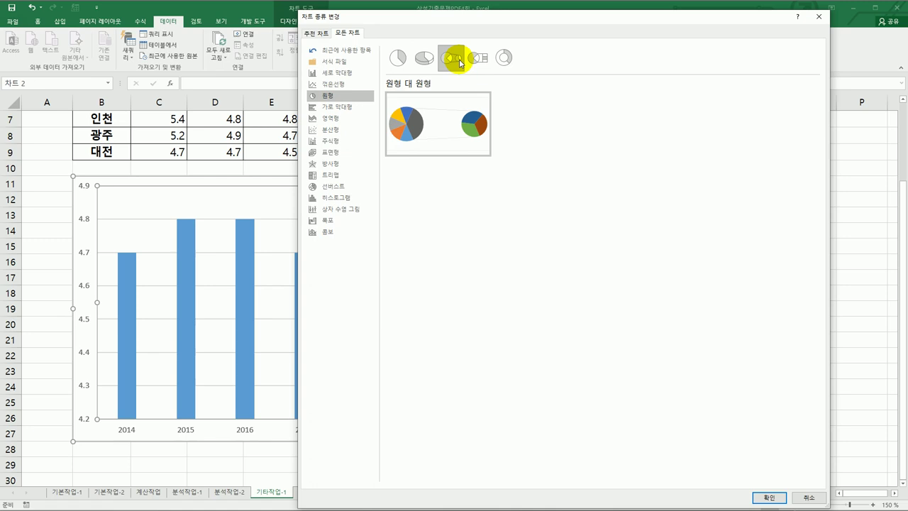
left_click(757, 495)
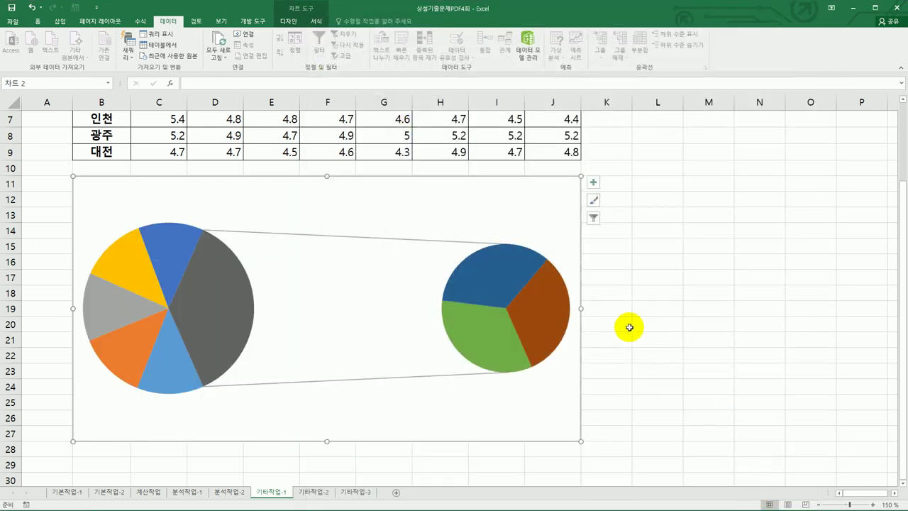
- Add a chart title to the pie-of-pie chart reading "서울 빗물의 산도"
left_click(593, 185)
left_click(616, 190)
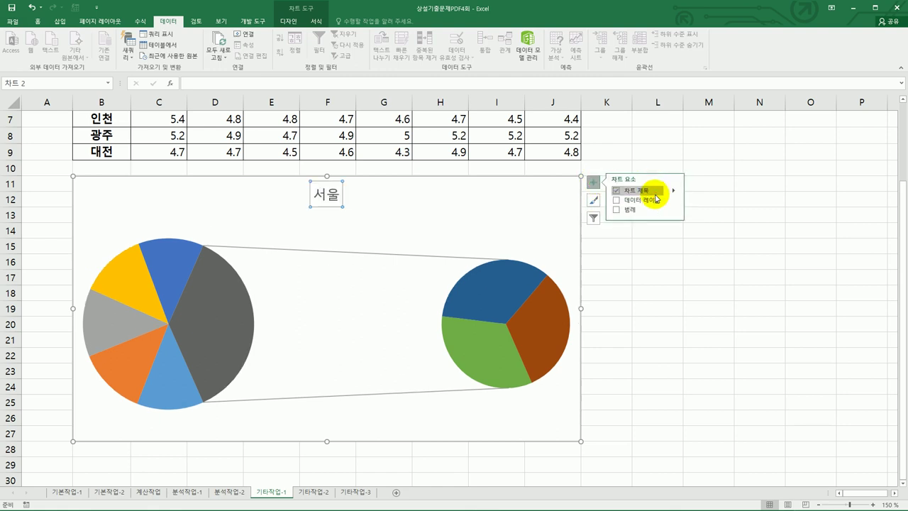
left_click(333, 193)
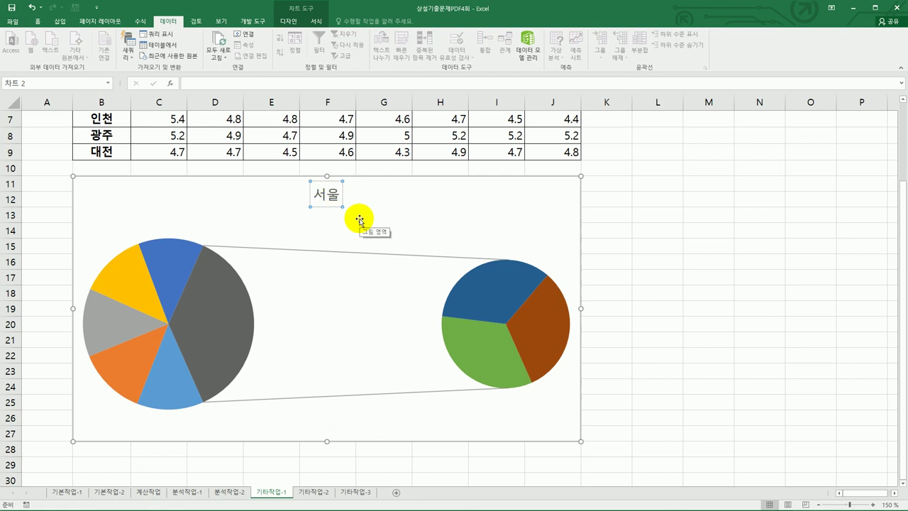
type("빗")
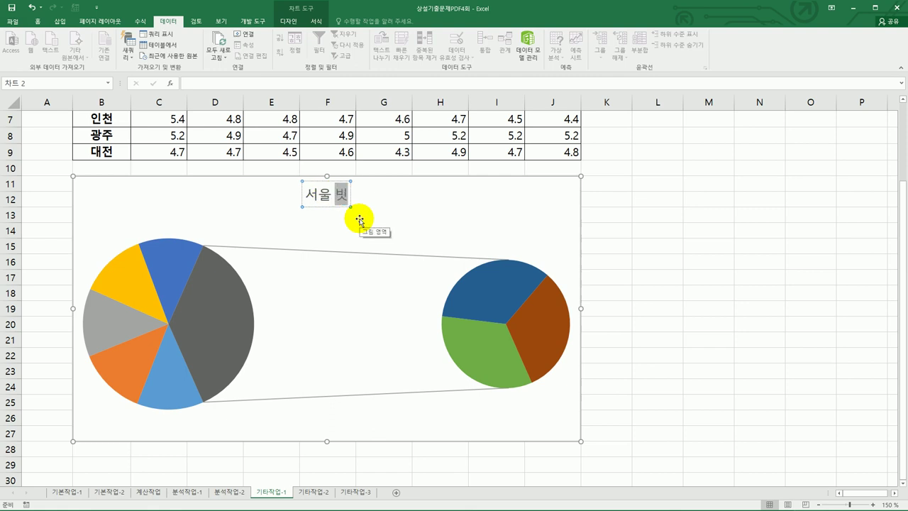
type("물의 산도")
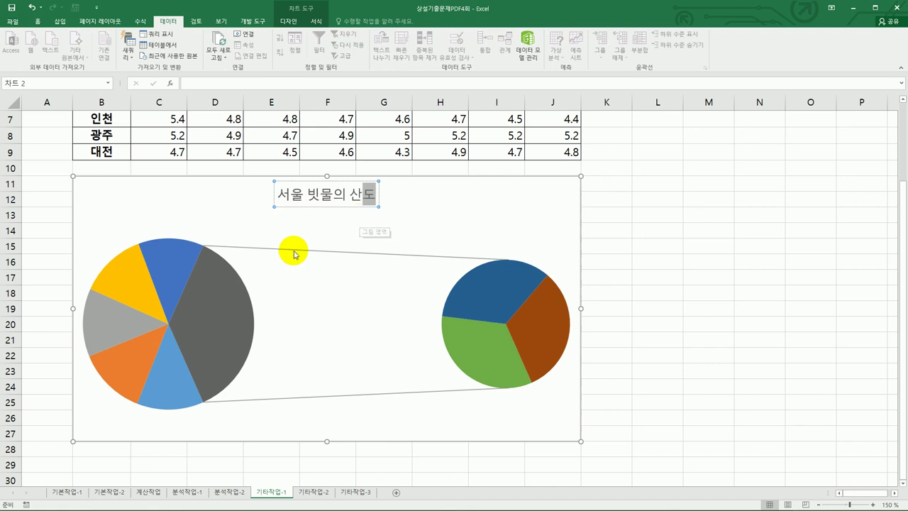
left_click(471, 241)
- Format the 서울 data series with a gap width (간격 너비) of 75%
mouse_move(486, 285)
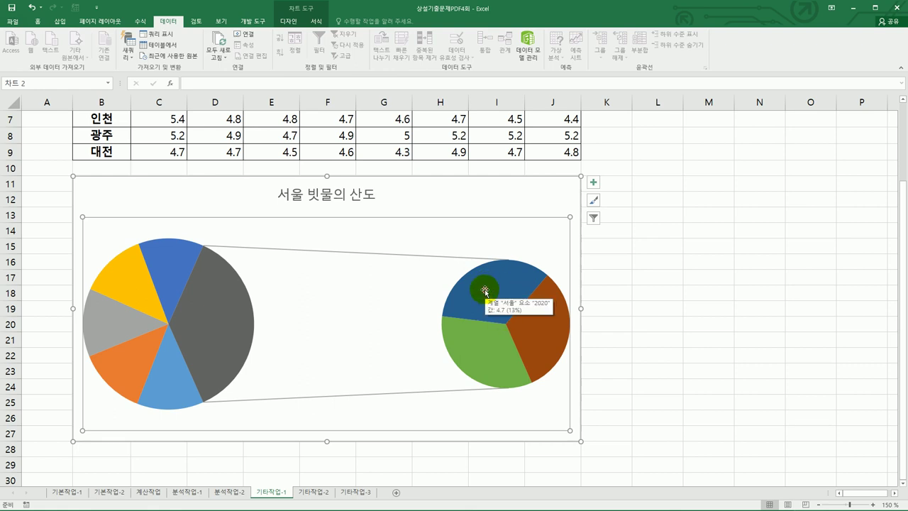
left_click(485, 291)
right_click(486, 289)
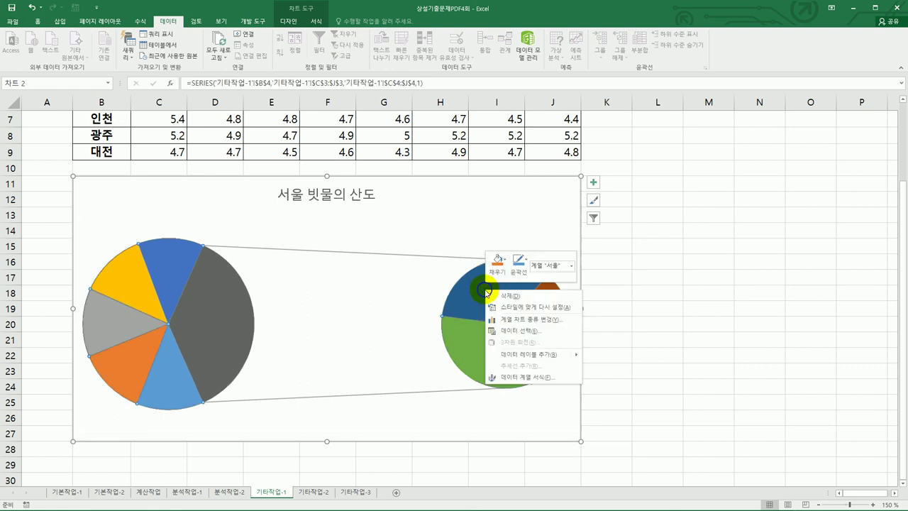
left_click(535, 378)
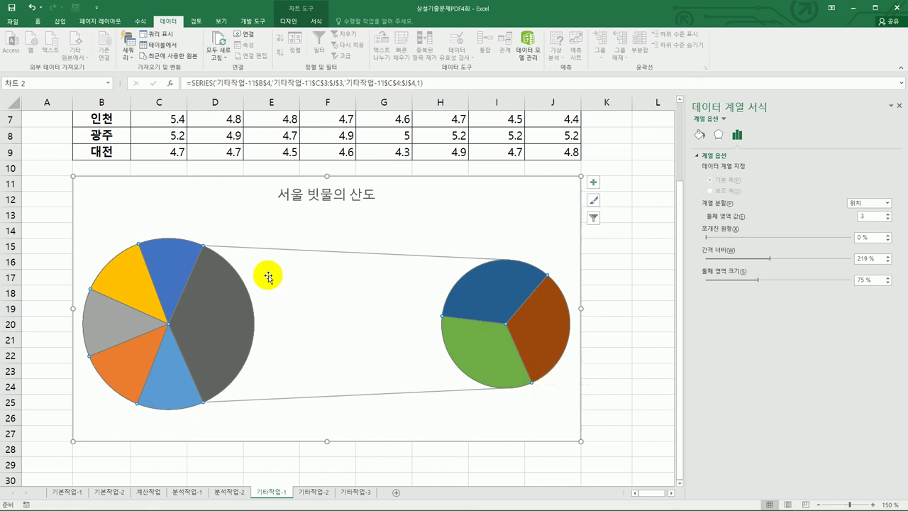
mouse_move(534, 369)
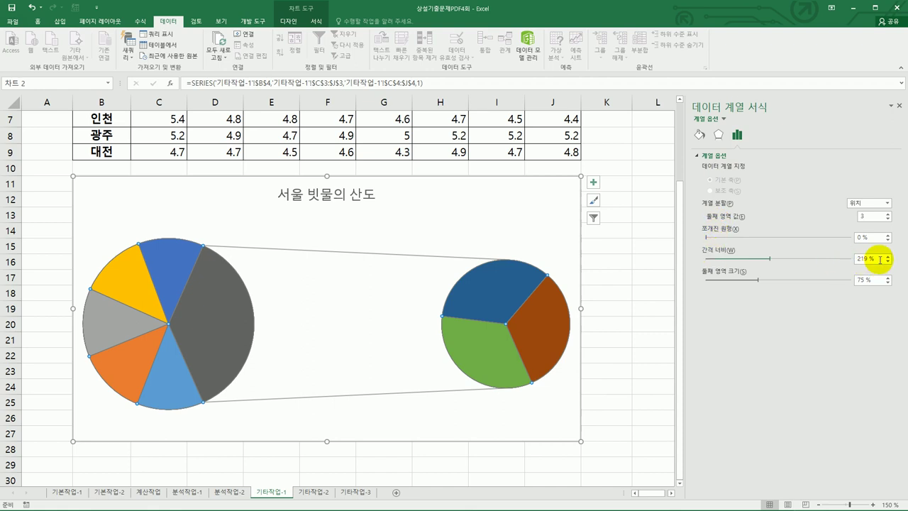
left_click_drag(880, 260, 853, 259)
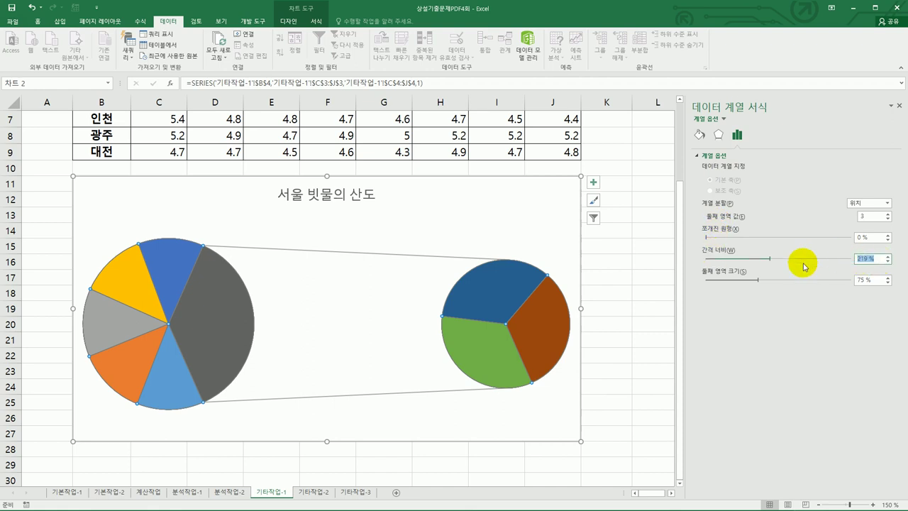
type("75")
key("Return")
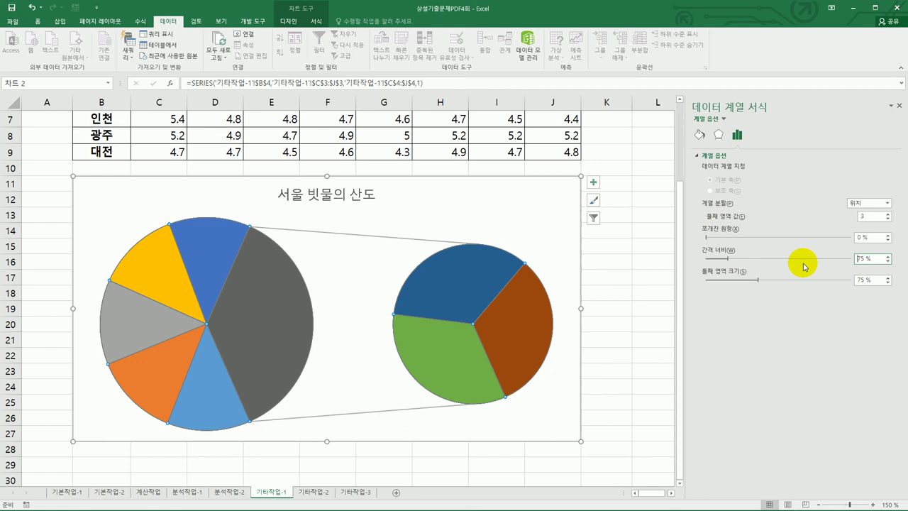
- Add data labels to the 서울 series, positioned at 가운데 맞춤
left_click(594, 183)
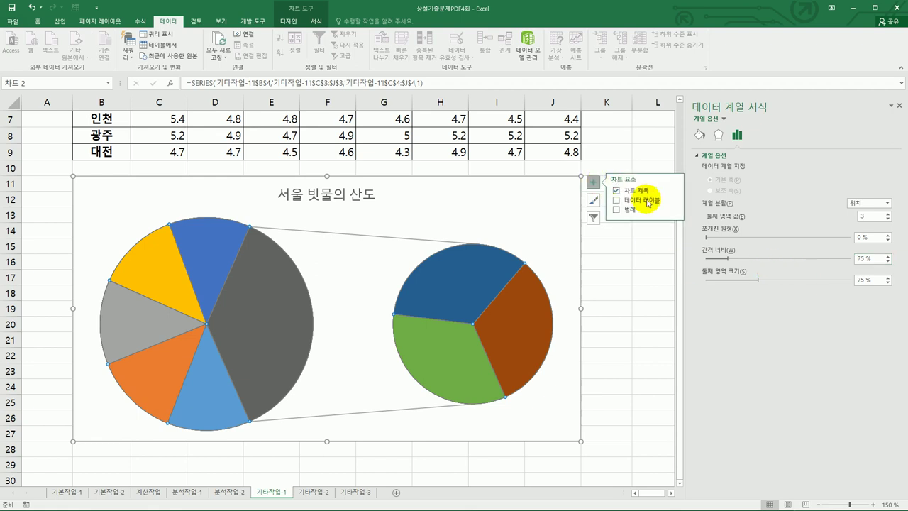
left_click(646, 201)
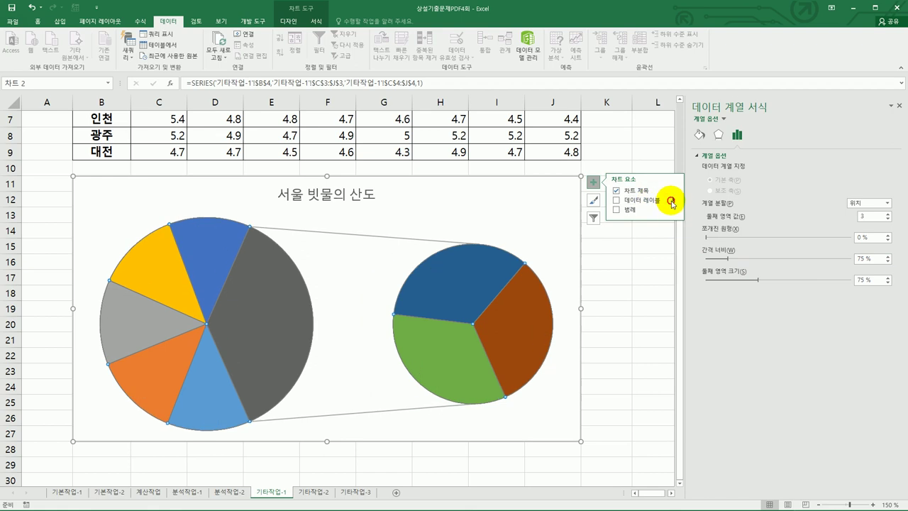
left_click(674, 202)
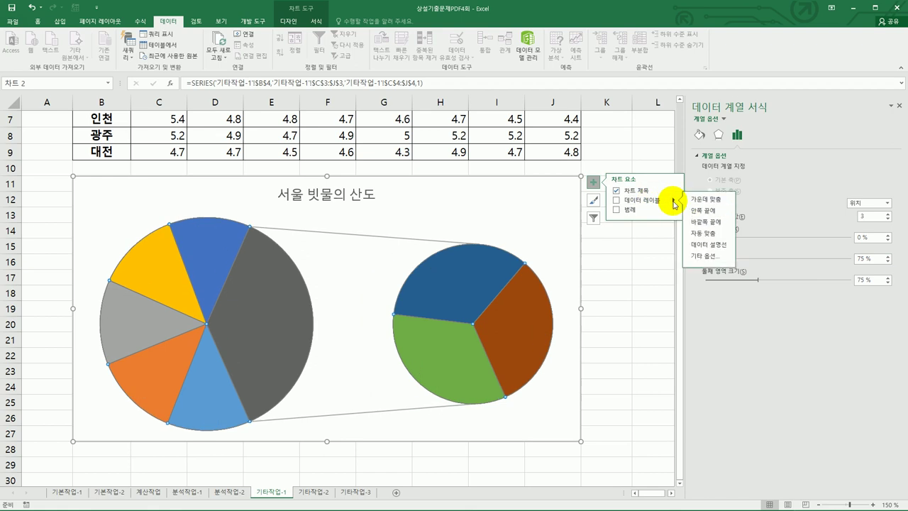
left_click(719, 205)
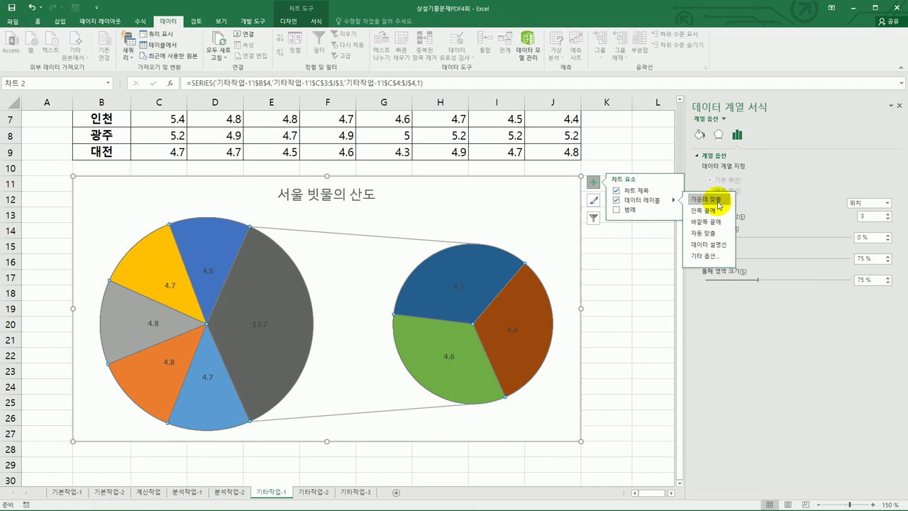
- Include the category name (항목 이름) in the chart's data labels alongside the value
left_click(460, 290)
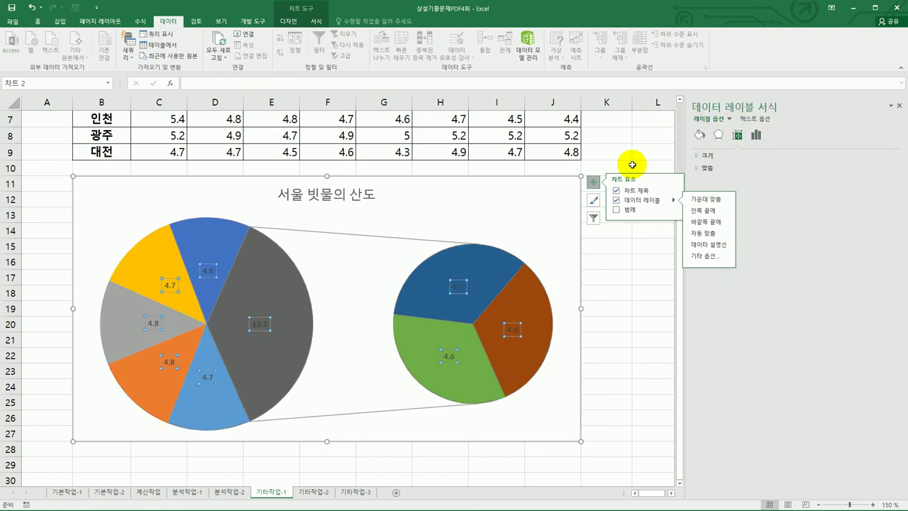
left_click(593, 182)
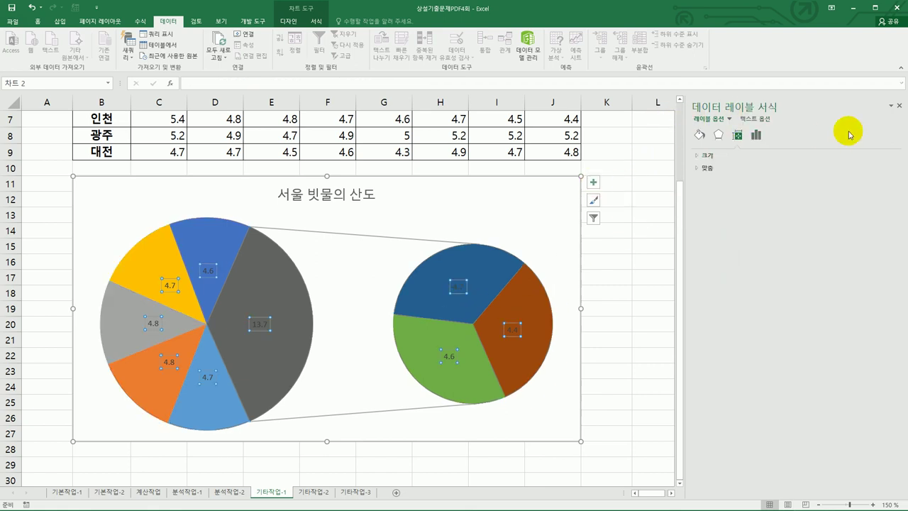
left_click(756, 135)
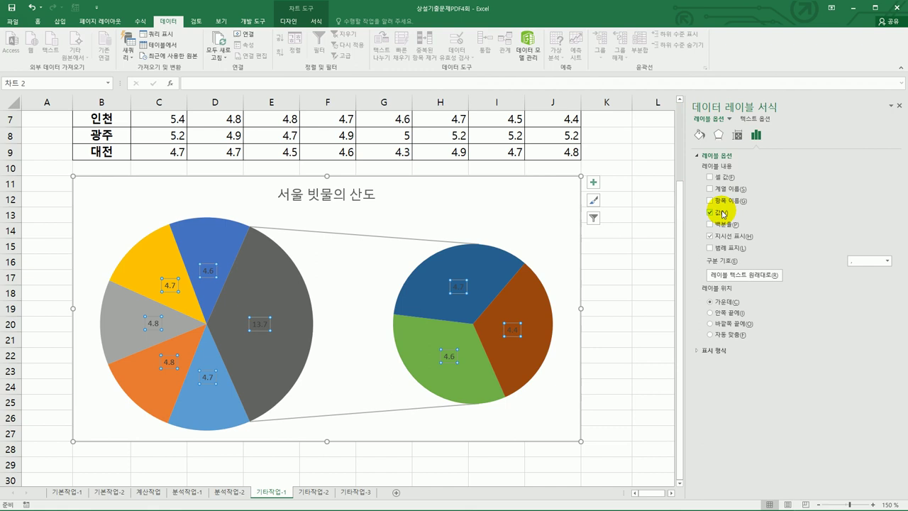
left_click(722, 205)
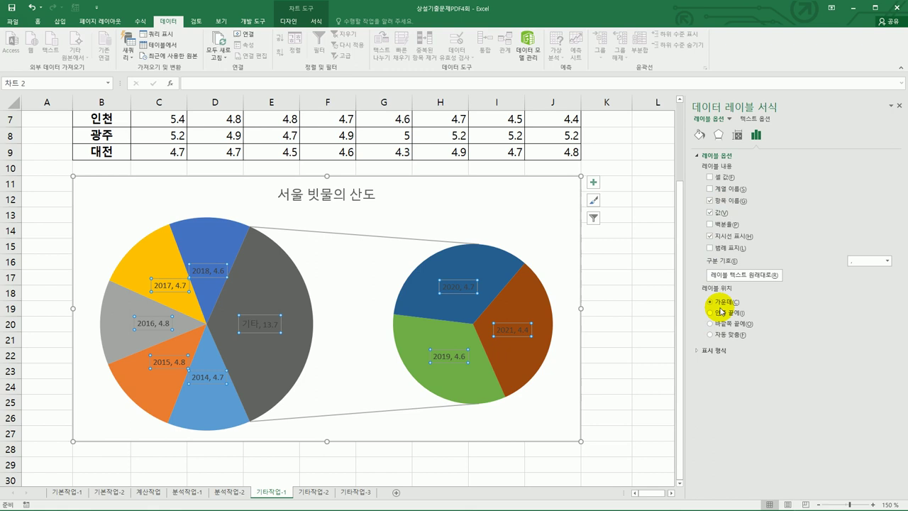
- Apply the 기본 설정 4 preset shape effect to only the 2021 slice of the second pie
scroll(608, 379, "up", 2)
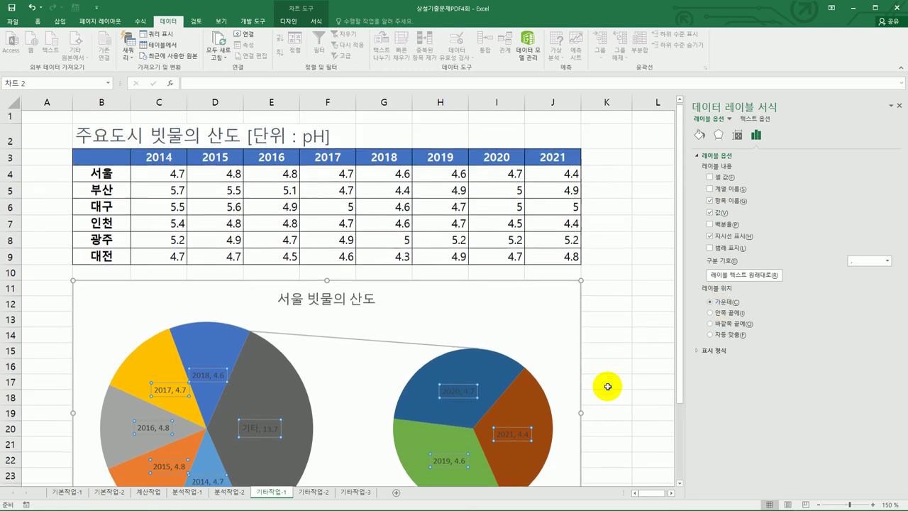
scroll(606, 384, "down", 1)
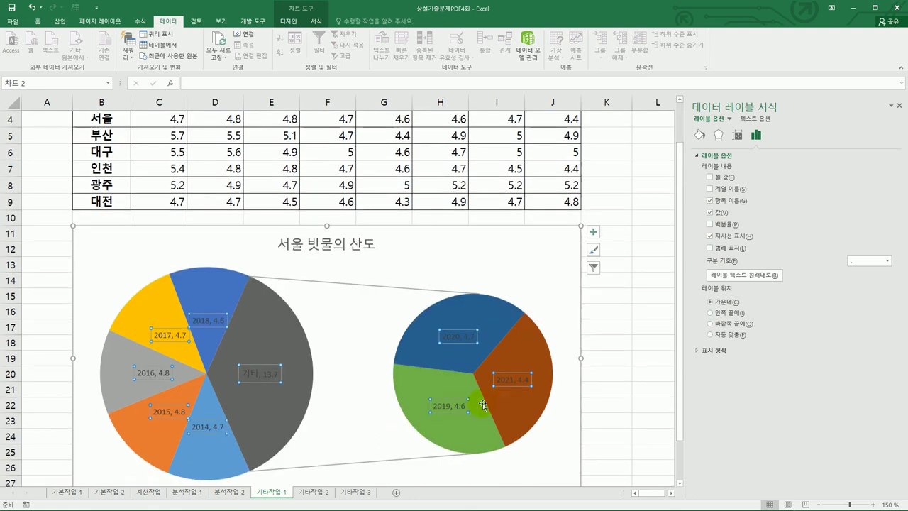
left_click(528, 358)
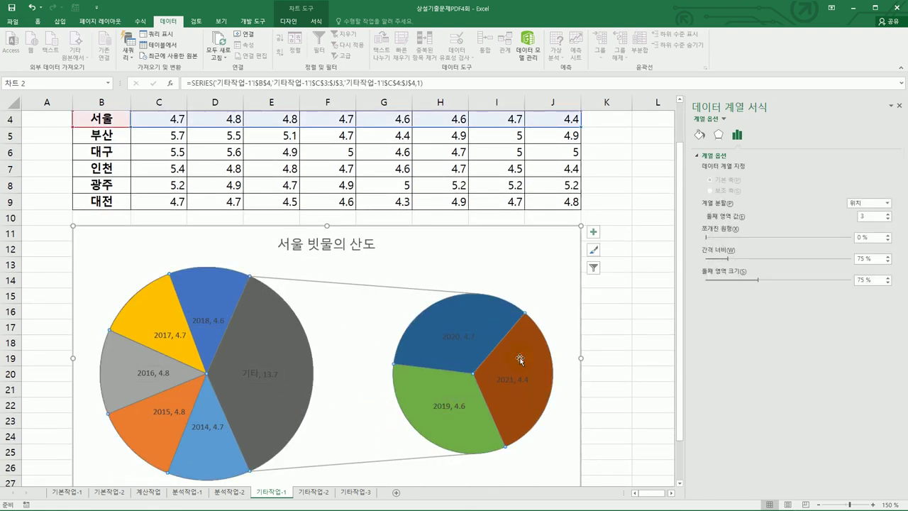
left_click(520, 360)
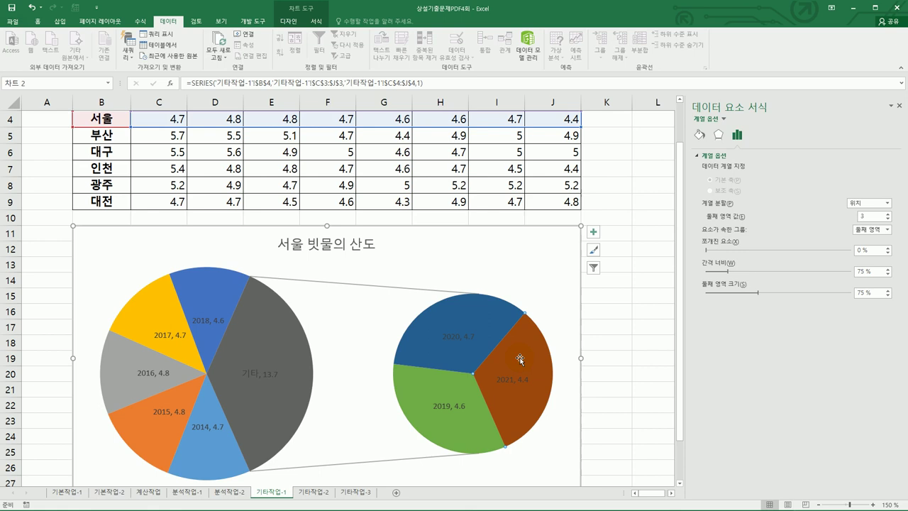
left_click(316, 21)
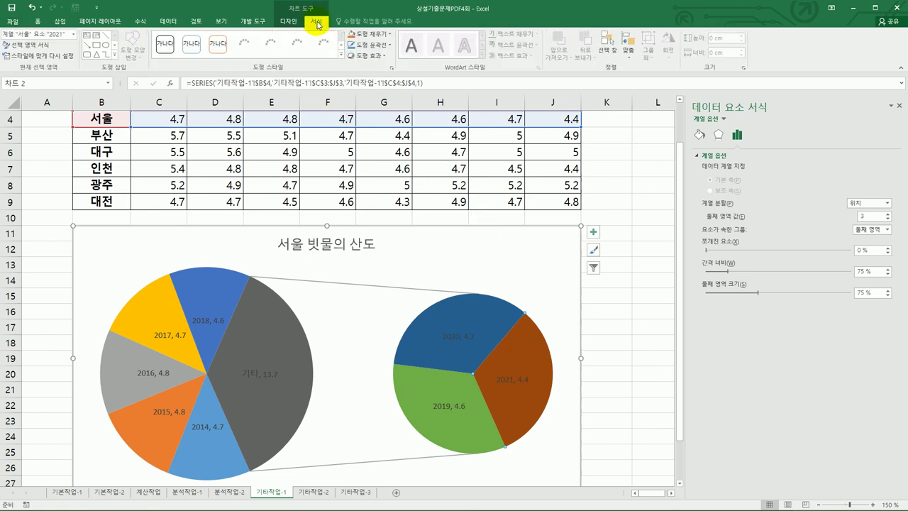
left_click(384, 61)
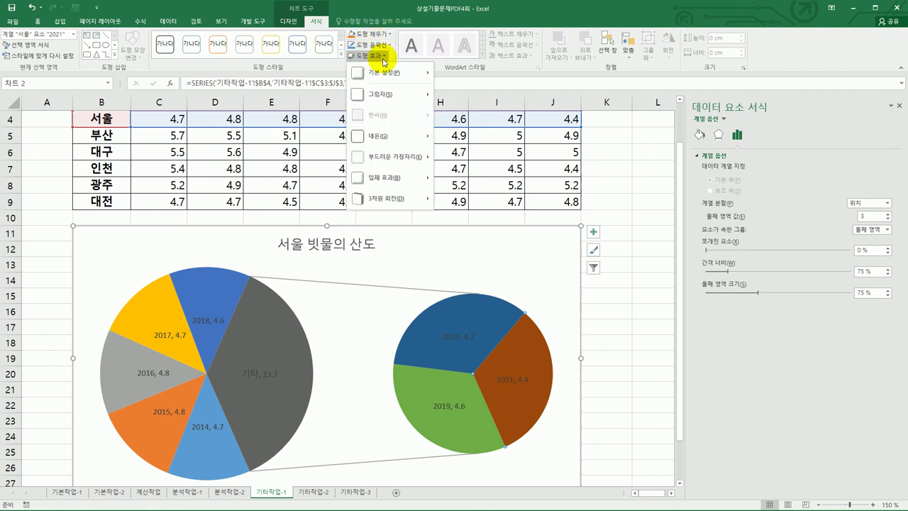
mouse_move(423, 76)
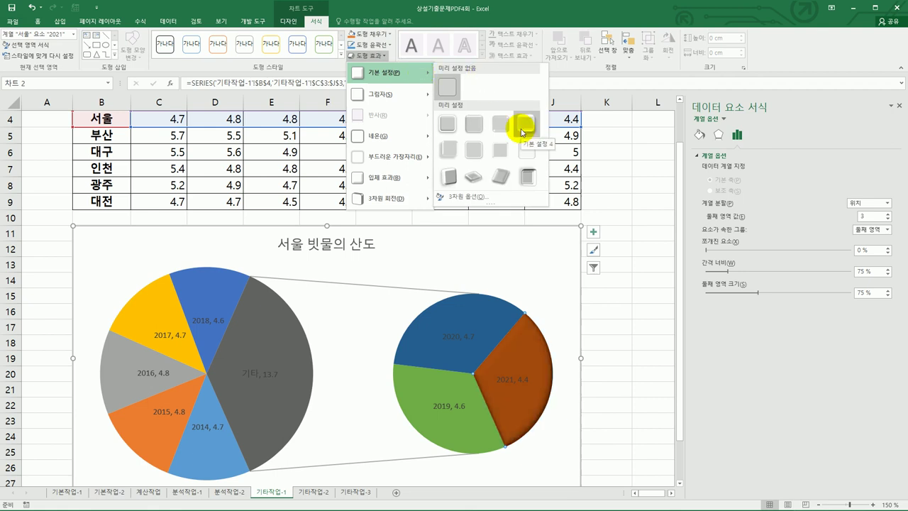
left_click(523, 129)
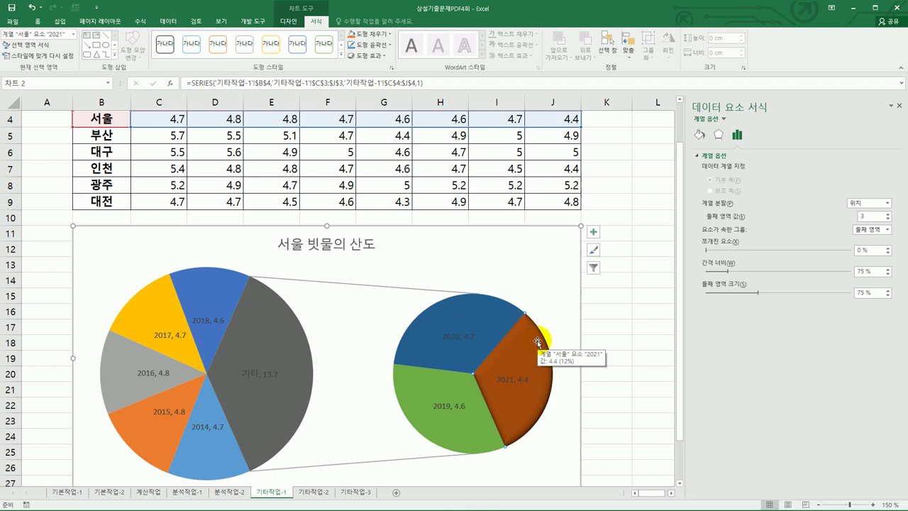
left_click(524, 241)
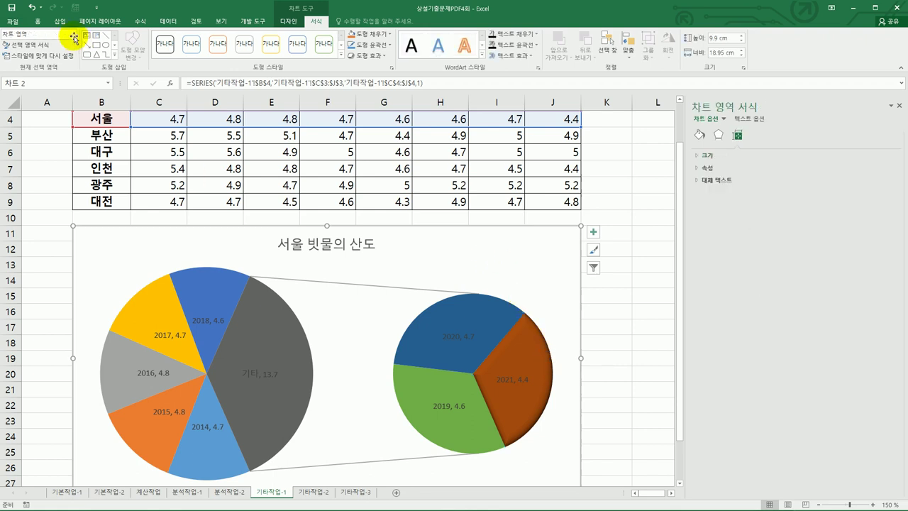
- Set all text in the 서울 빗물의 산도 chart to the black theme color and make it bold
left_click(43, 24)
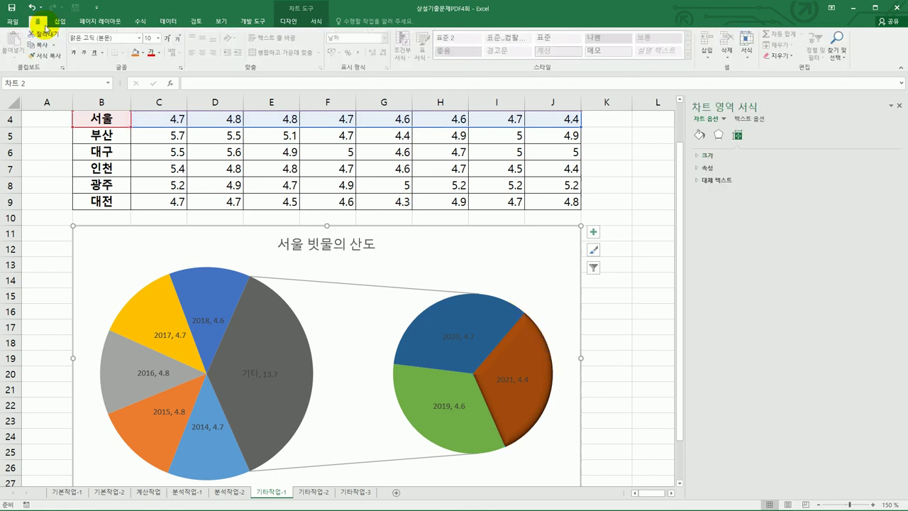
left_click(160, 59)
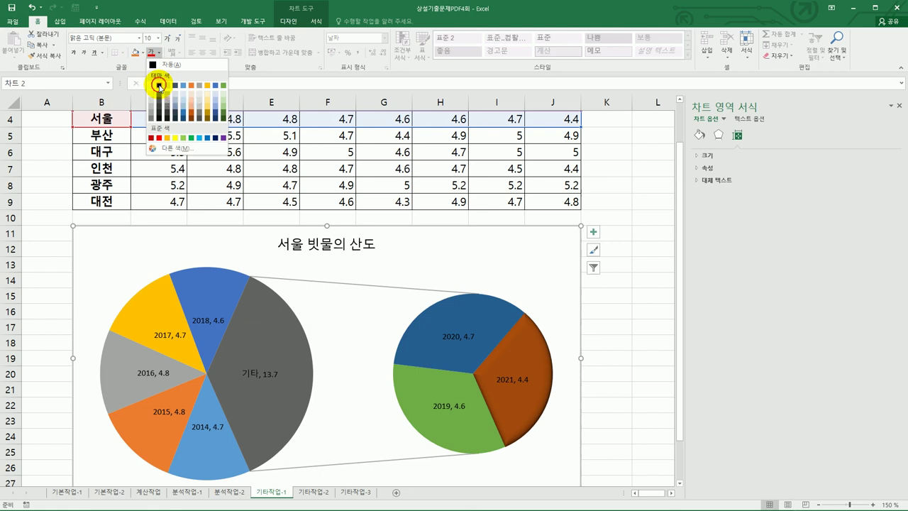
left_click(159, 87)
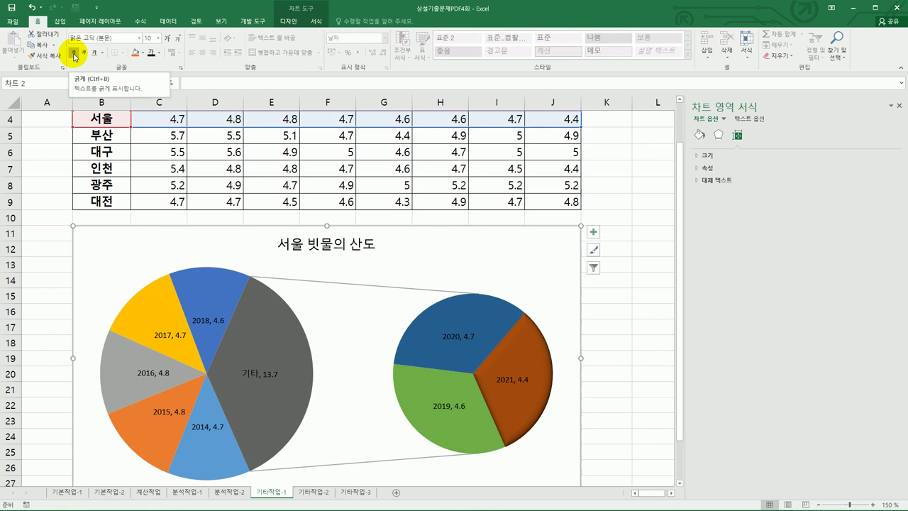
left_click(74, 56)
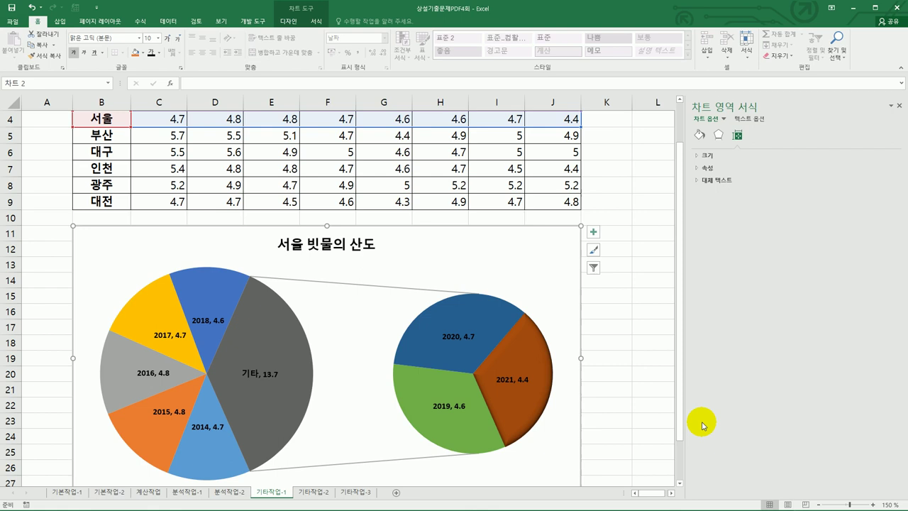
- Apply the centered inner (안쪽) shadow shape effect to the chart area
left_click(562, 284)
left_click(555, 252)
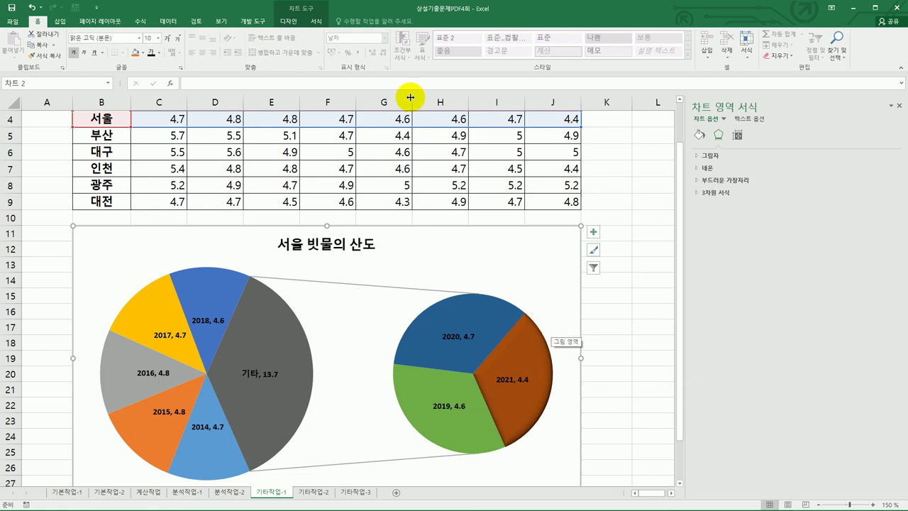
left_click(316, 22)
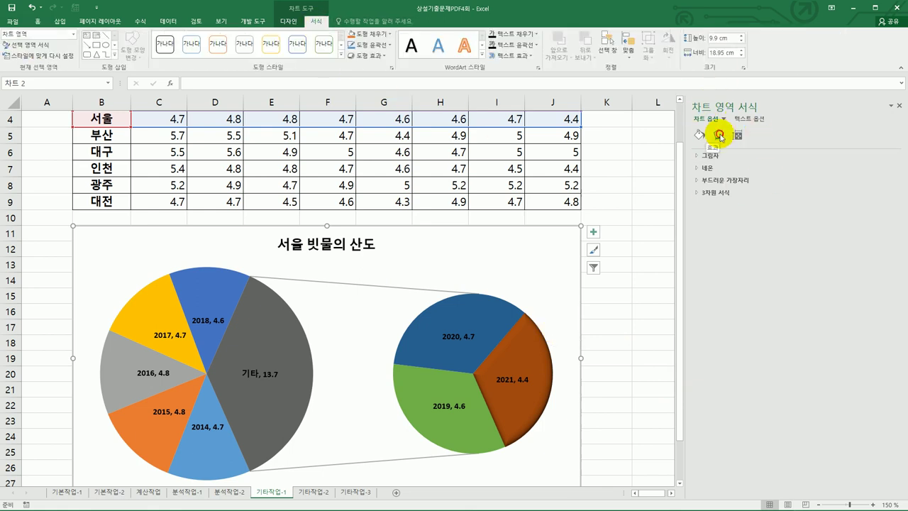
left_click(371, 57)
mouse_move(397, 92)
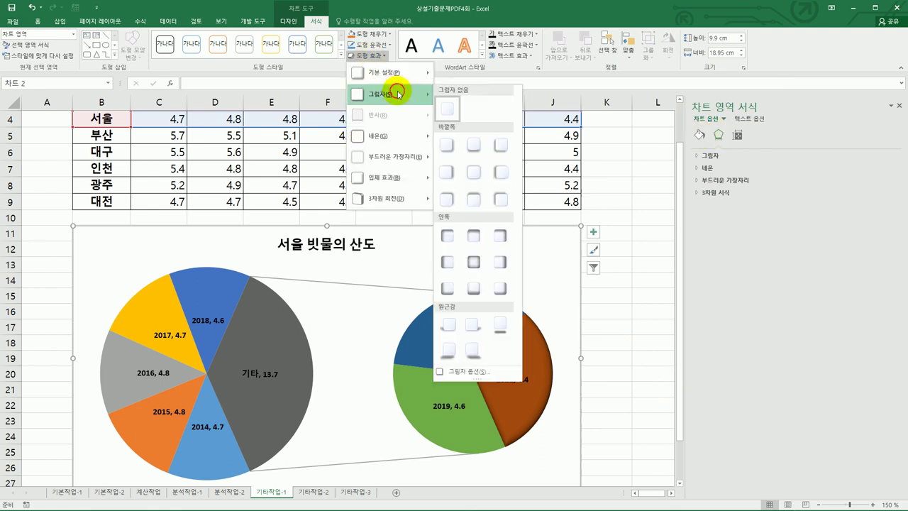
left_click(481, 268)
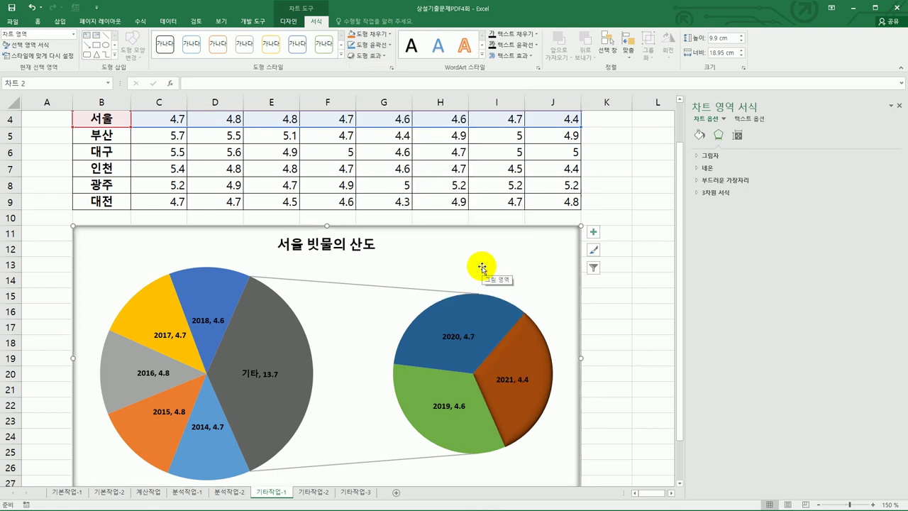
- Apply the shape style 미세 효과 - 파랑, 강조 1 to the chart title and close the formatting pane
left_click(334, 246)
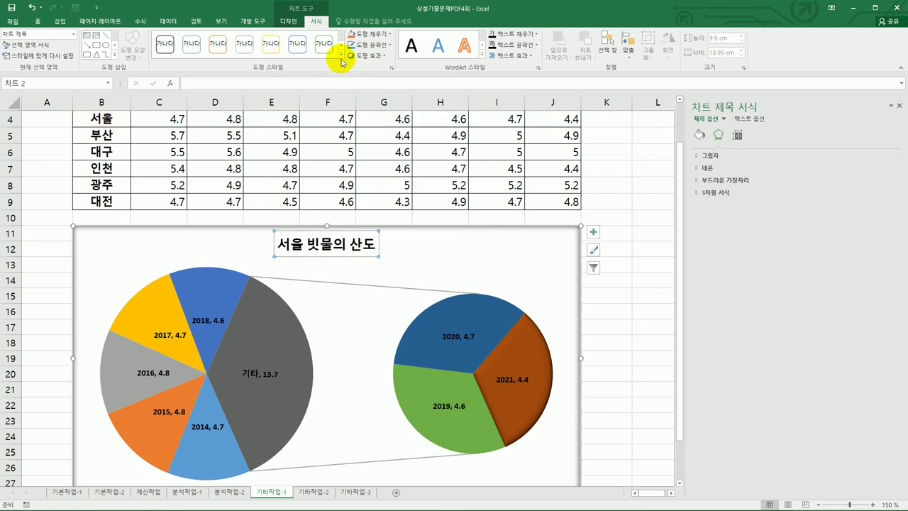
left_click(340, 58)
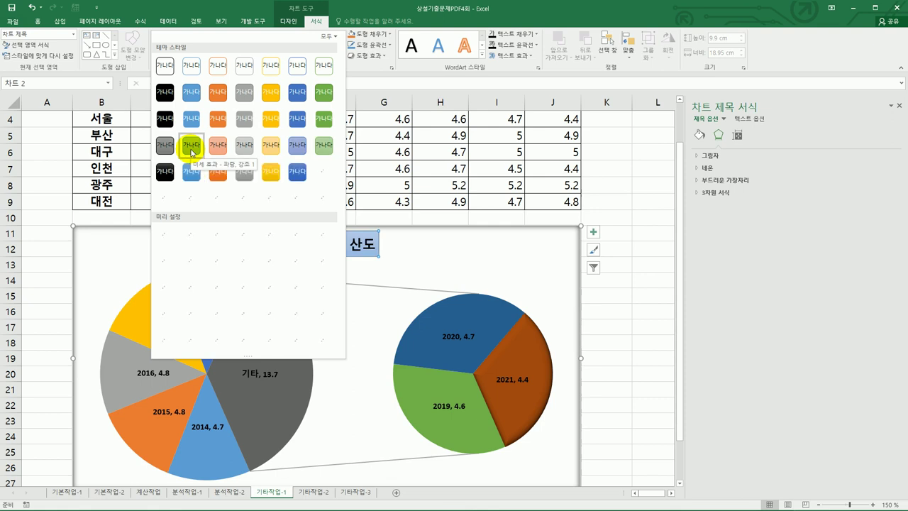
left_click(191, 152)
left_click(610, 344)
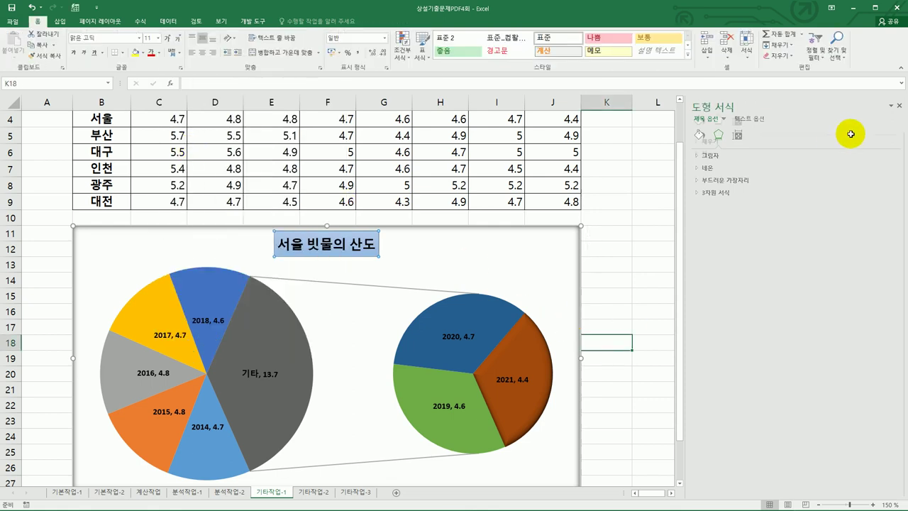
left_click(899, 105)
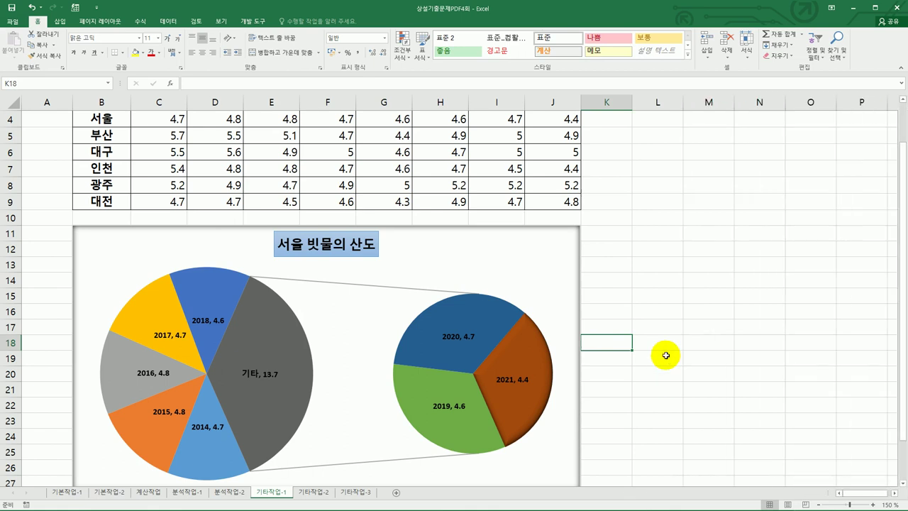
scroll(683, 361, "down", 1)
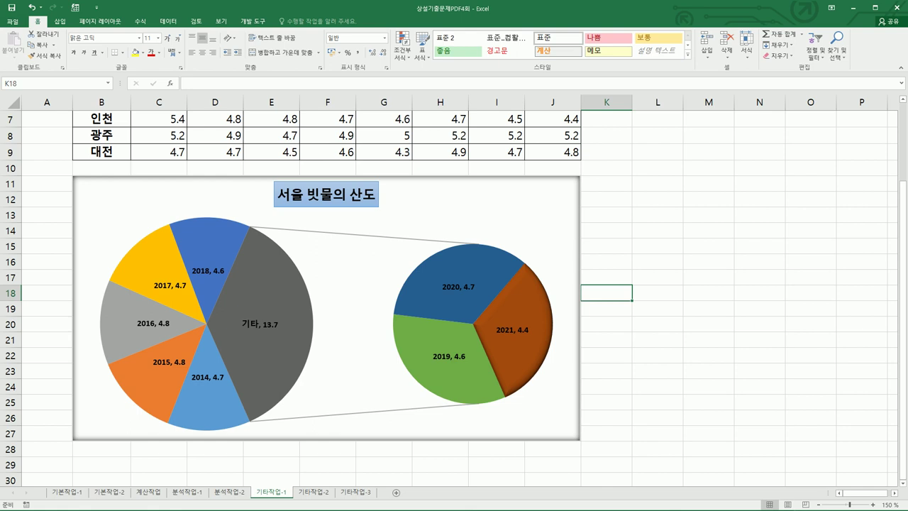
- Draw a form control button over cells B2:C3 on the 기타작업-2 sheet
left_click(310, 492)
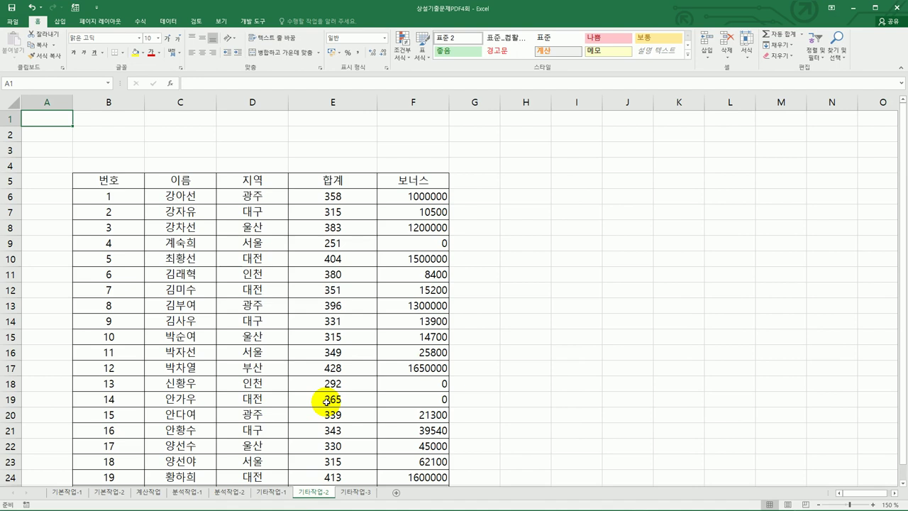
left_click(250, 21)
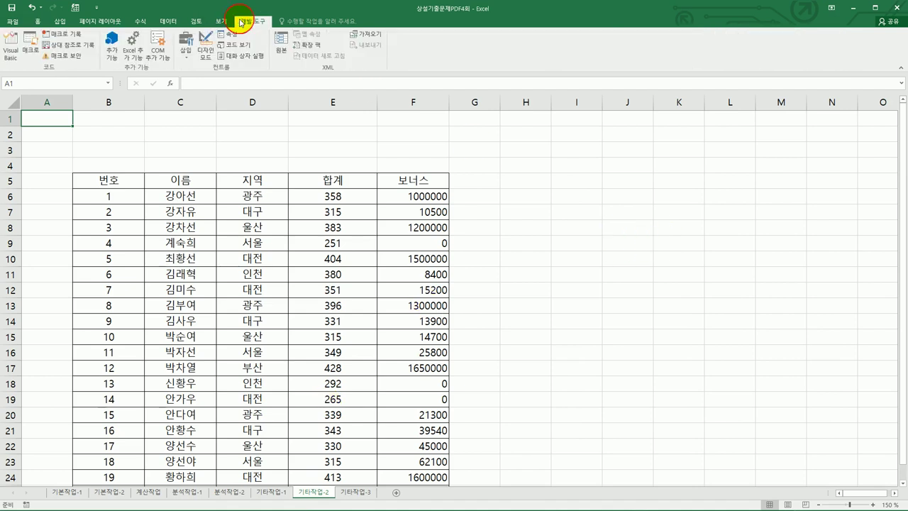
left_click(183, 56)
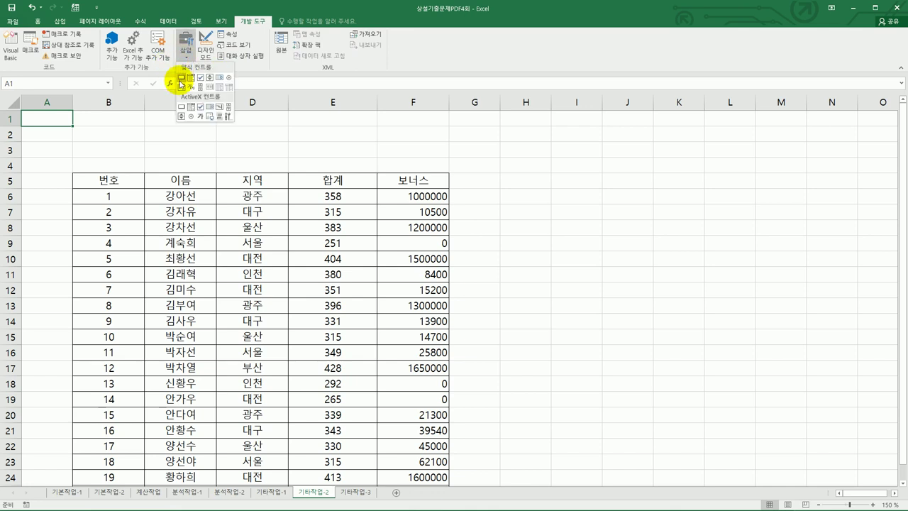
left_click(181, 79)
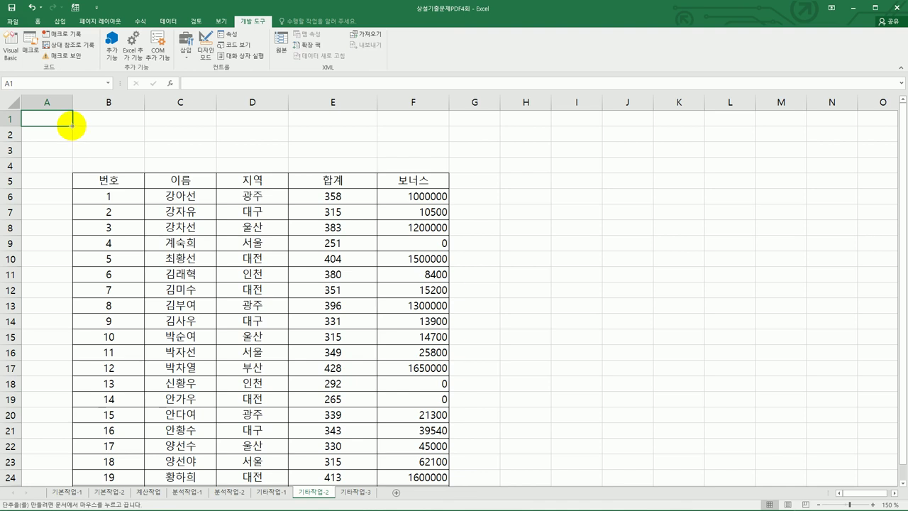
left_click_drag(72, 126, 188, 151)
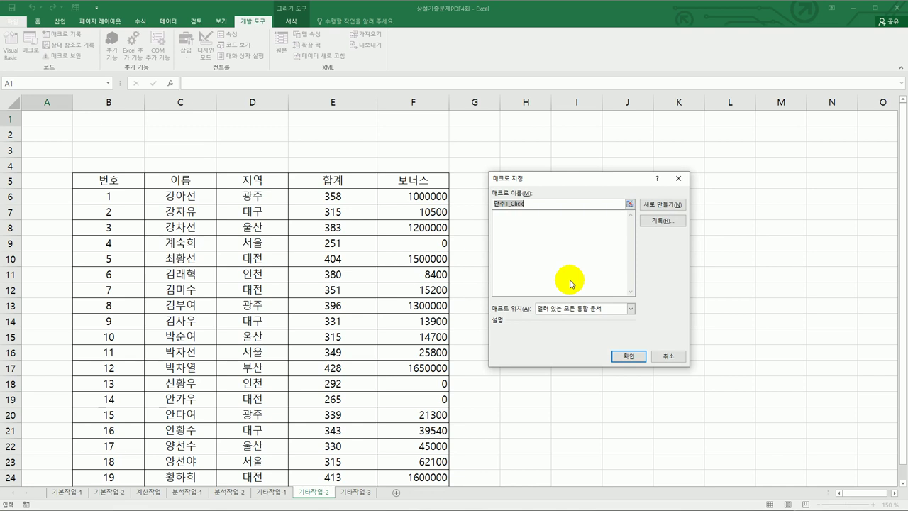
- Start recording a macro named 서식적용 for the new button, stored in the current workbook (현재 통합 문서)
type("서식ㅈ")
type("적용")
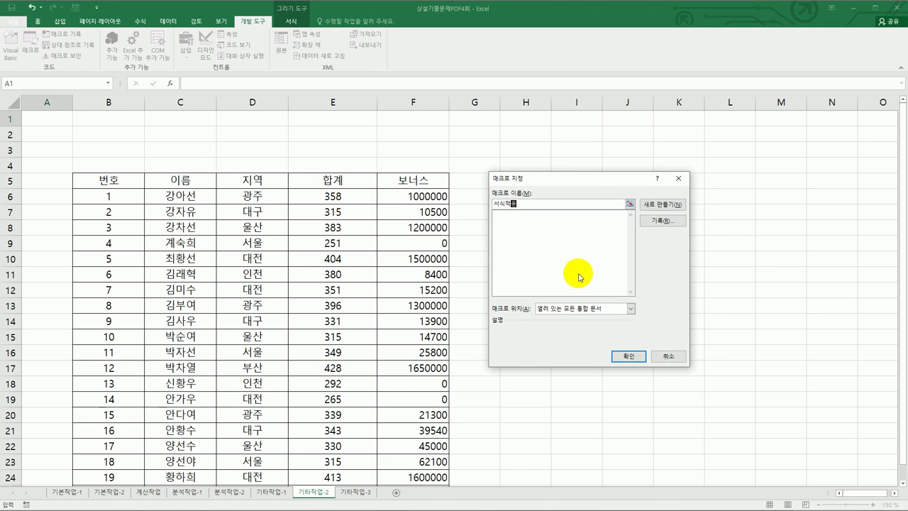
left_click(671, 222)
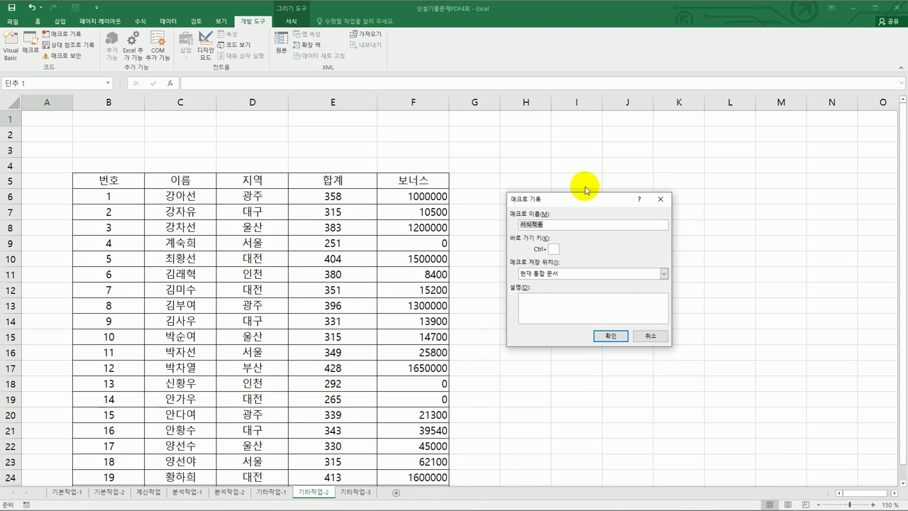
left_click(615, 340)
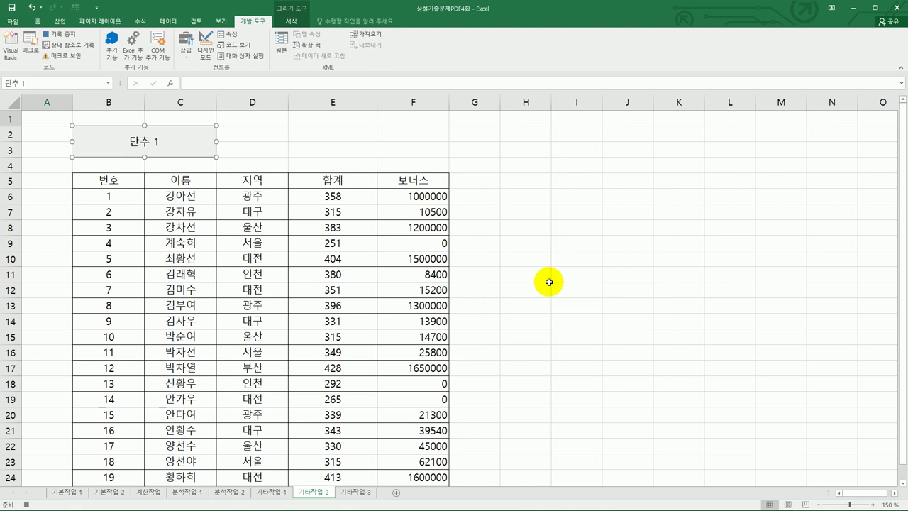
- Begin a custom number format for the 보너스 values in F6:F25 with the section [>=1000000]#,,"백만원";
left_click_drag(432, 197, 429, 462)
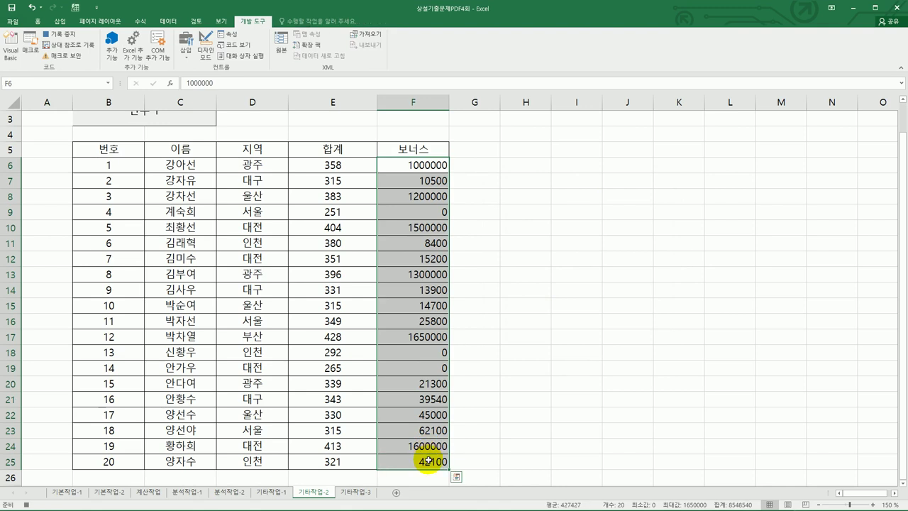
right_click(428, 213)
left_click(492, 374)
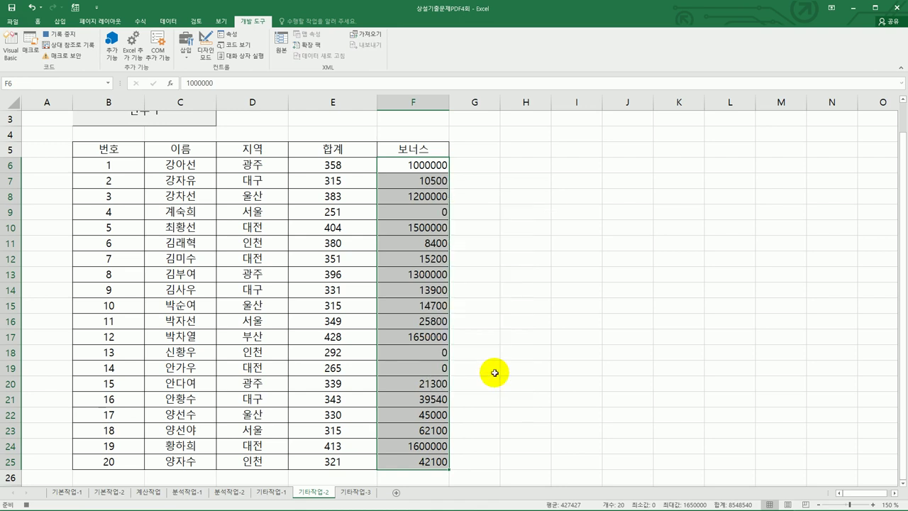
left_click_drag(507, 251, 684, 150)
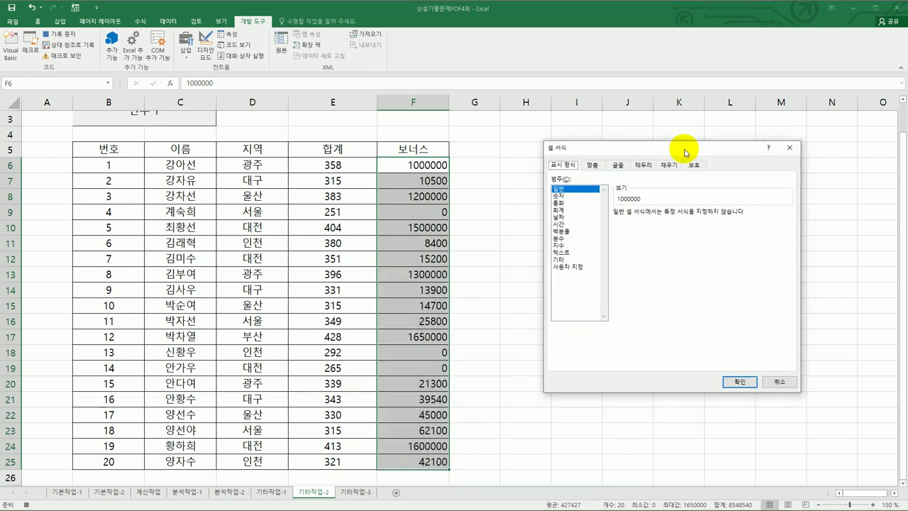
left_click(576, 268)
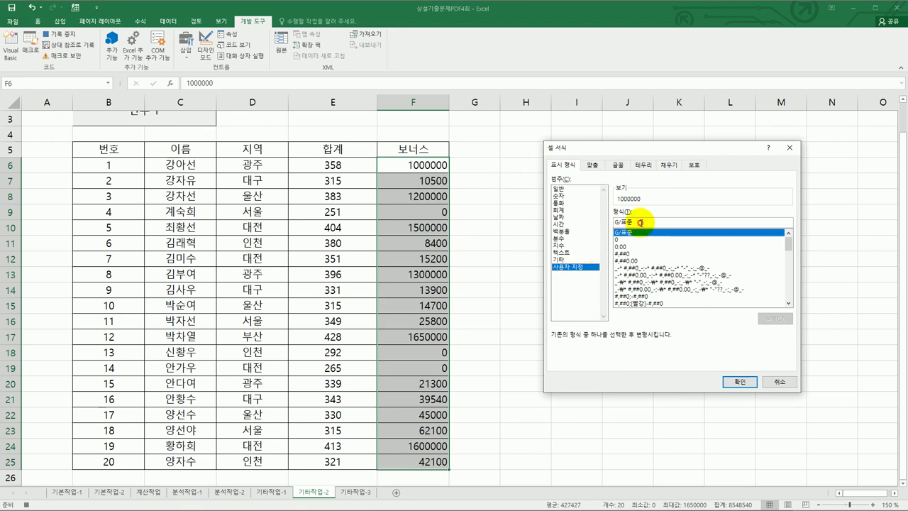
left_click_drag(634, 222, 599, 226)
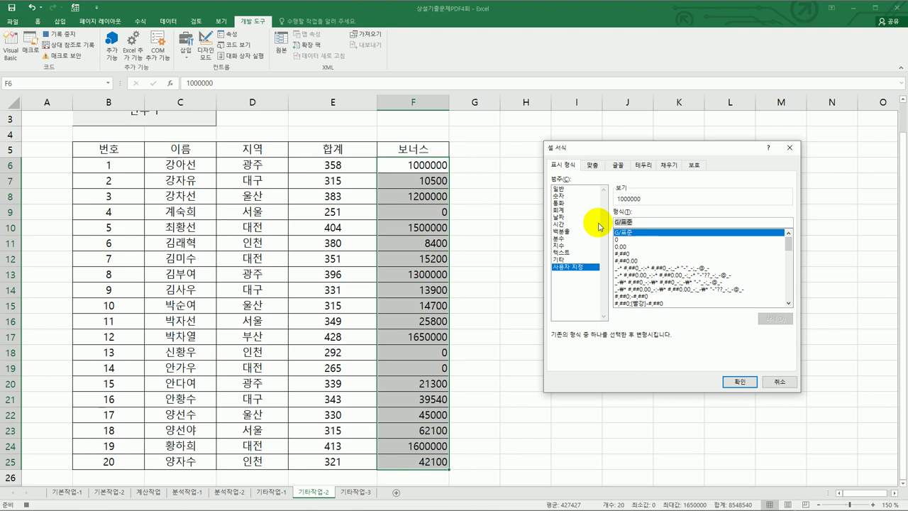
type("[>=100")
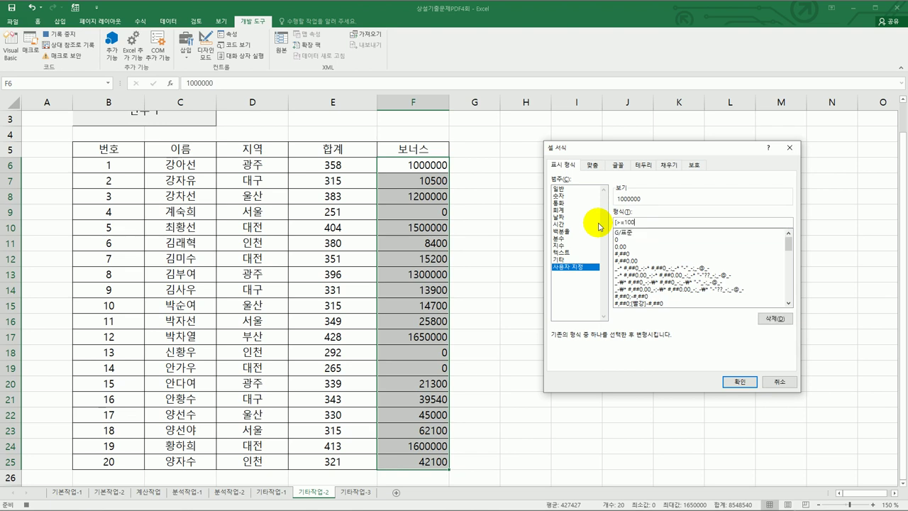
type("0000]#,,")
type("백만원\";")
- Add the zero-value section [=0]"※" to the custom number format, using the ※ special character
type("[=0")
type("]\"ㅁ")
key("Hangul_Hanja")
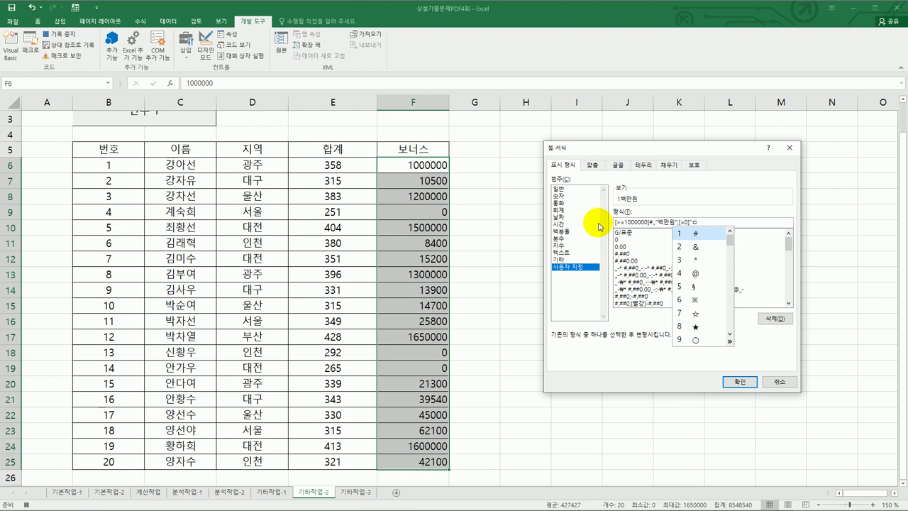
type("6")
type("\"")
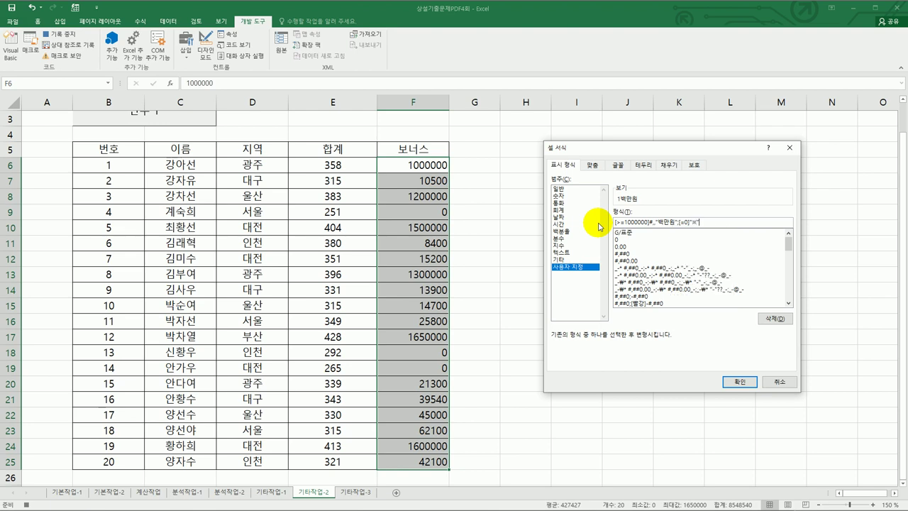
- Finish the custom format with the section #,##0"원" for all other values and apply it to F6:F25
type(";")
type("#,##0원")
key("BackSpace")
key("BackSpace")
key("BackSpace")
key("BackSpace")
type("\"원\"")
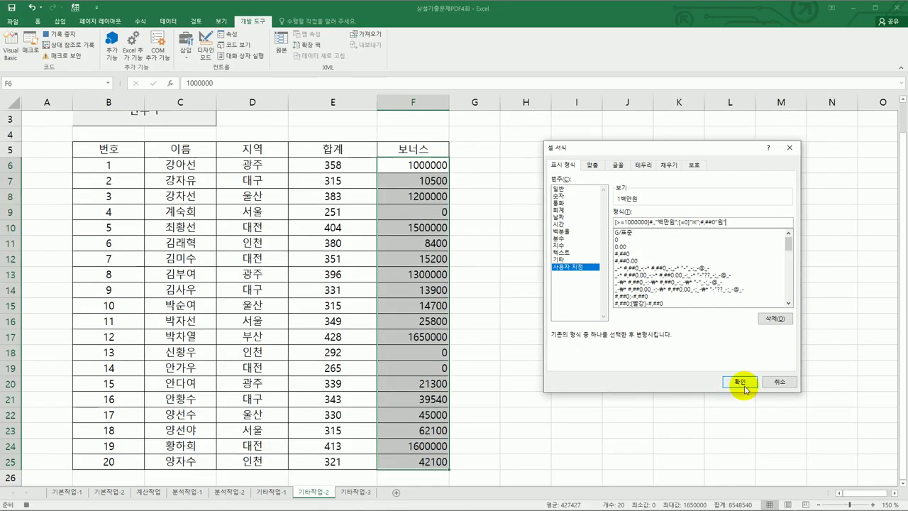
left_click(592, 506)
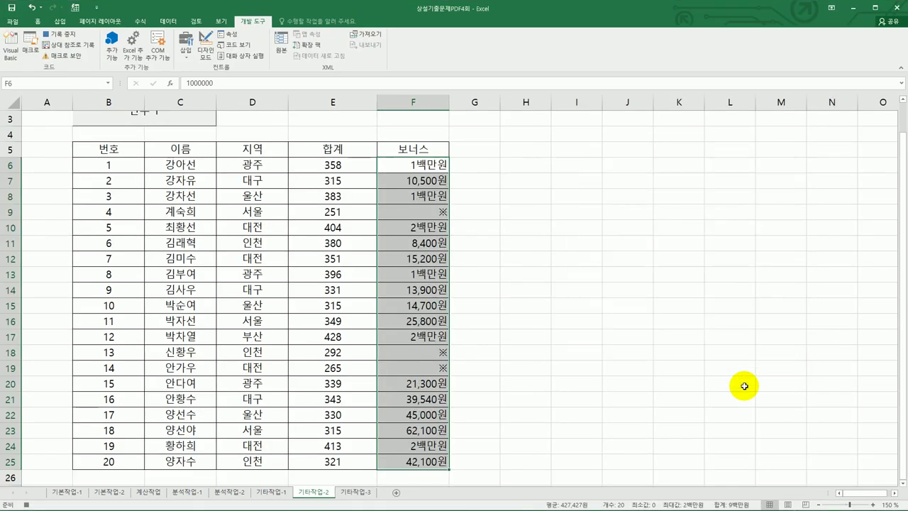
- Deselect the formatted 보너스 range and stop recording the 서식적용 macro
left_click(429, 466)
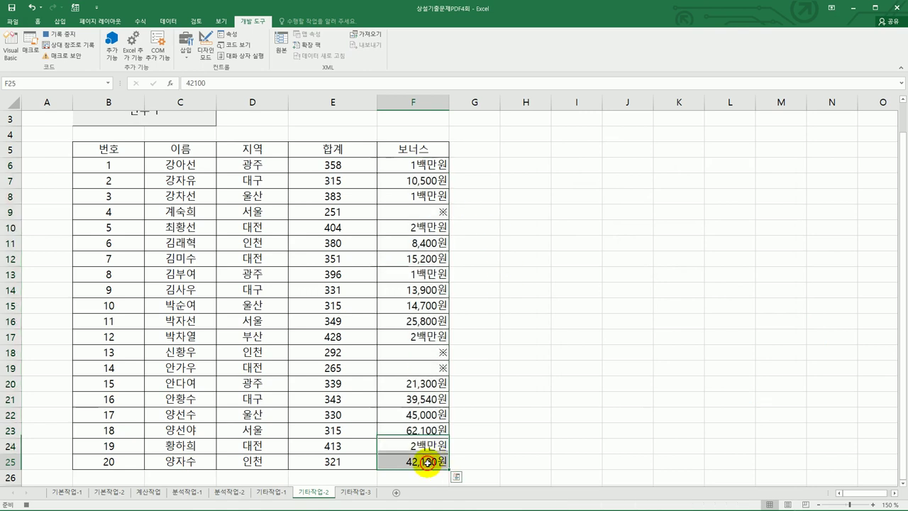
scroll(429, 465, "up", 1)
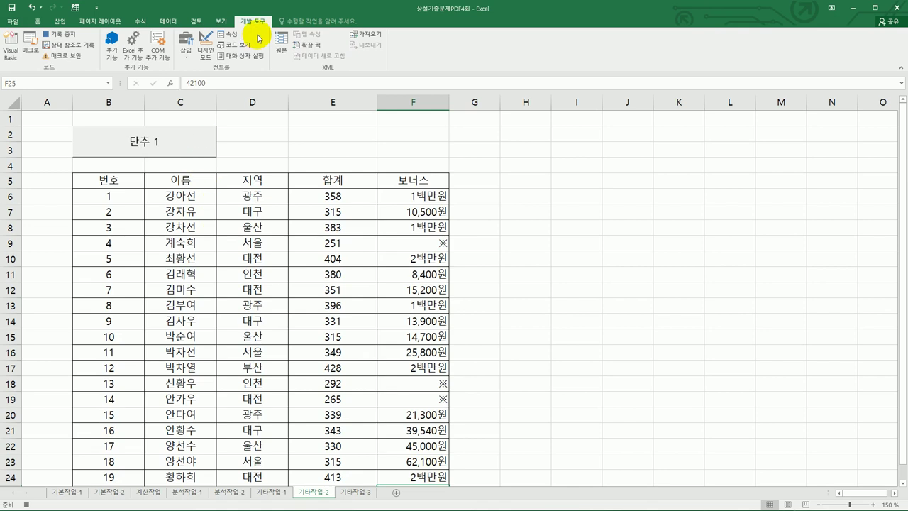
left_click(60, 33)
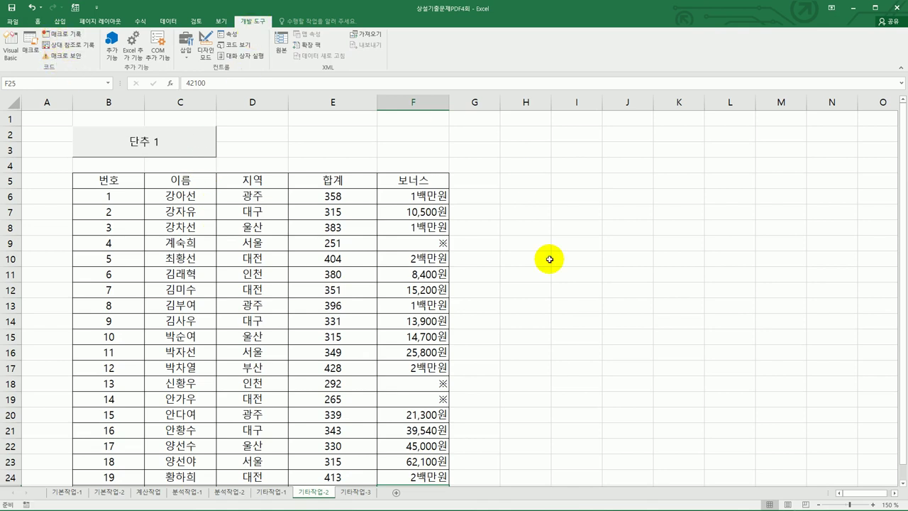
- Replace the label of the first button above the table with 서식적용
right_click(139, 144)
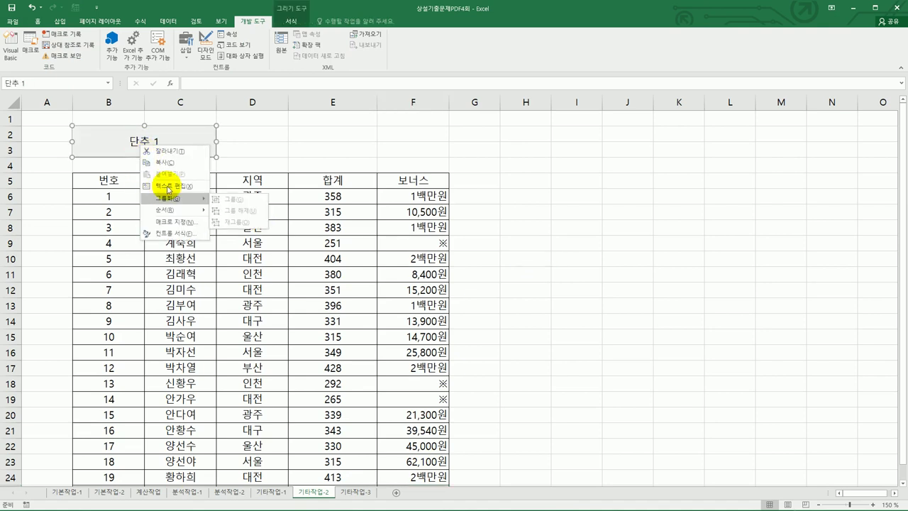
left_click(173, 186)
key("ctrl+a")
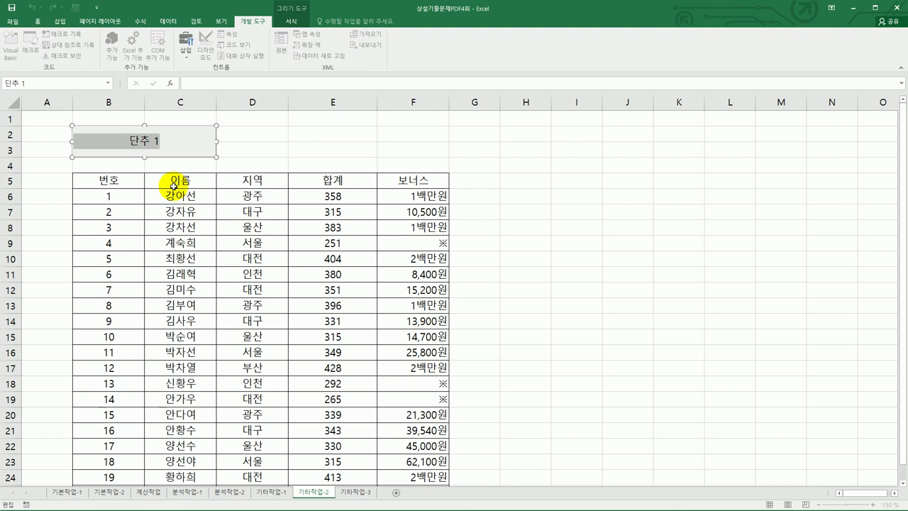
type("서식적용")
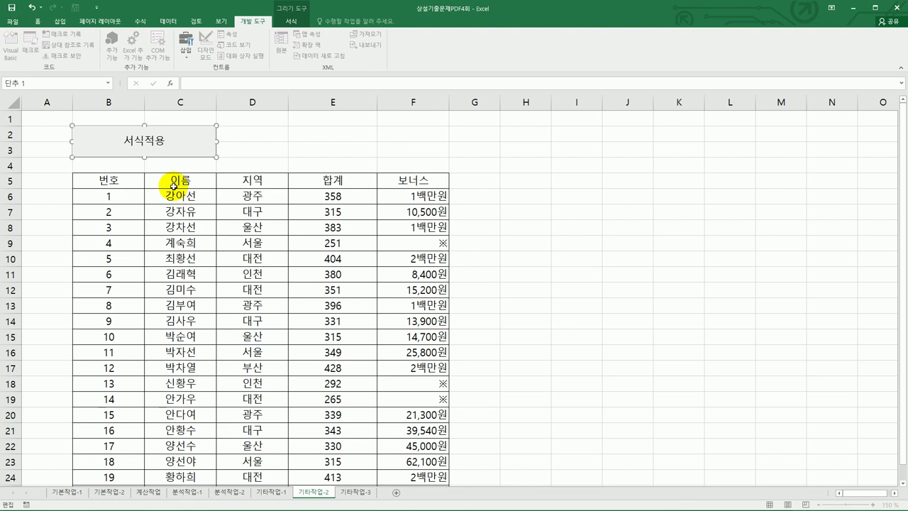
left_click(539, 188)
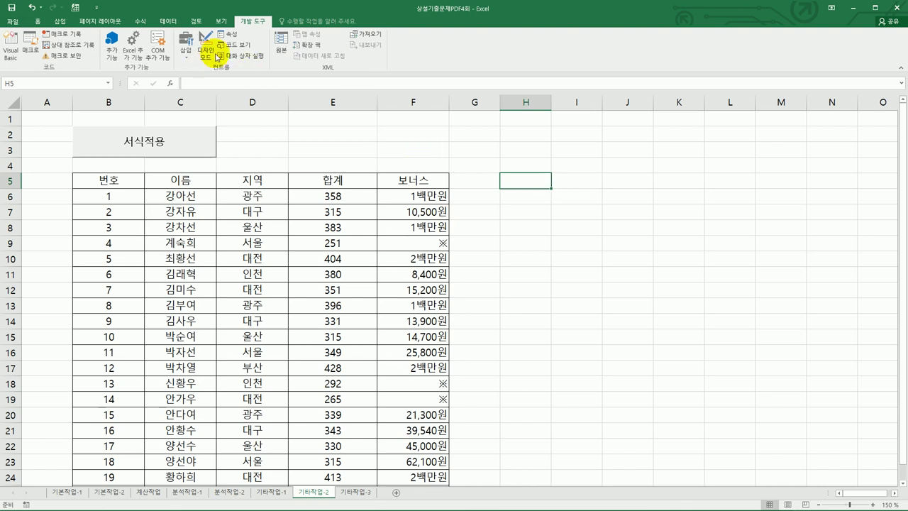
- Insert a form-control button over E2:F3 and start recording a macro named 비교 for it in the current workbook
left_click(184, 56)
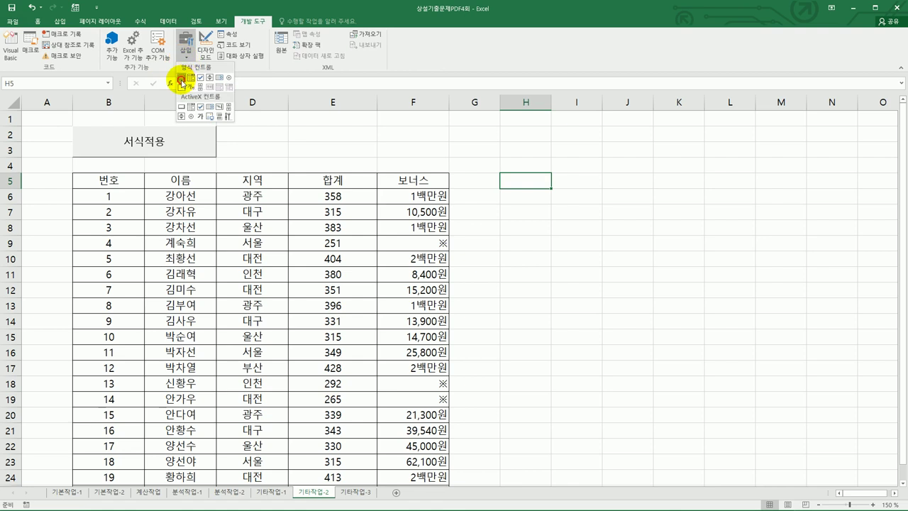
left_click(181, 77)
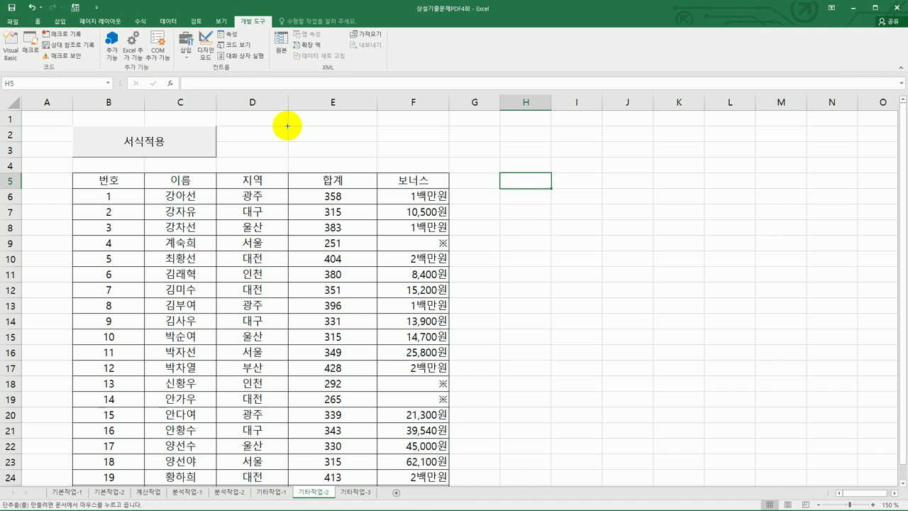
left_click_drag(287, 126, 437, 153)
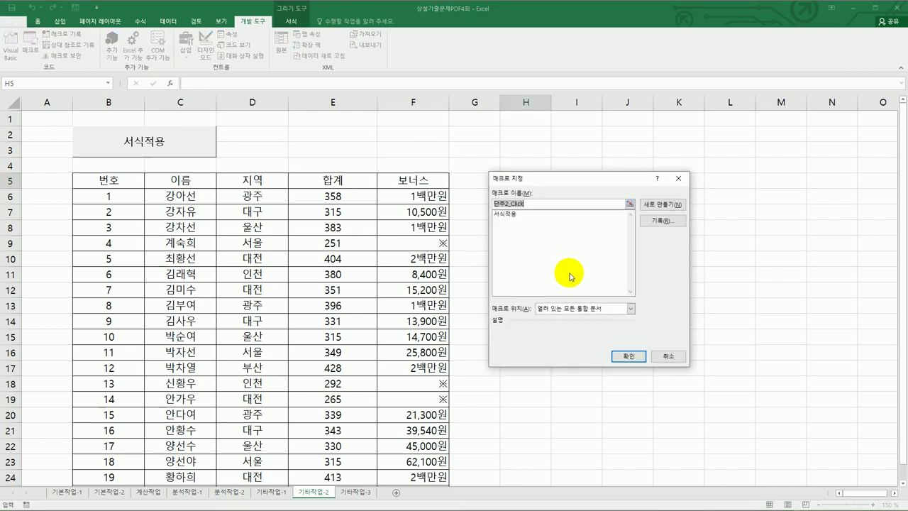
type("비교")
left_click(654, 220)
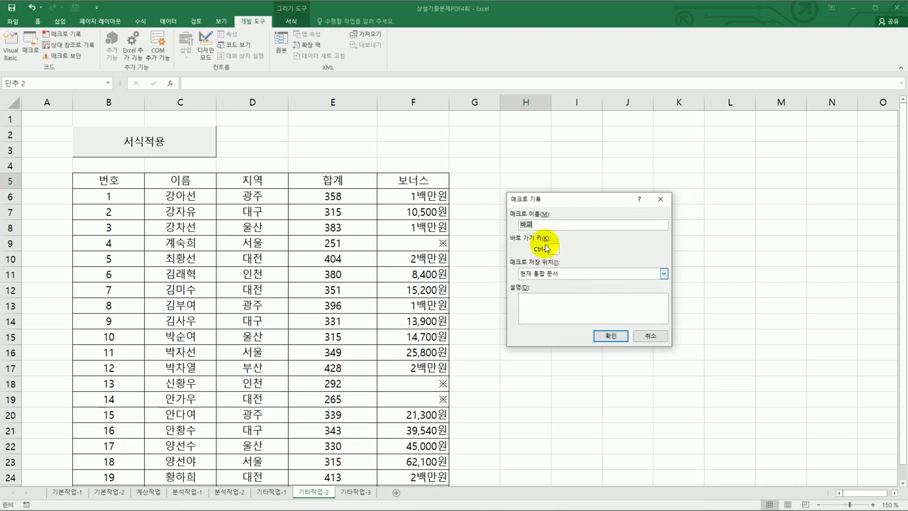
left_click(611, 337)
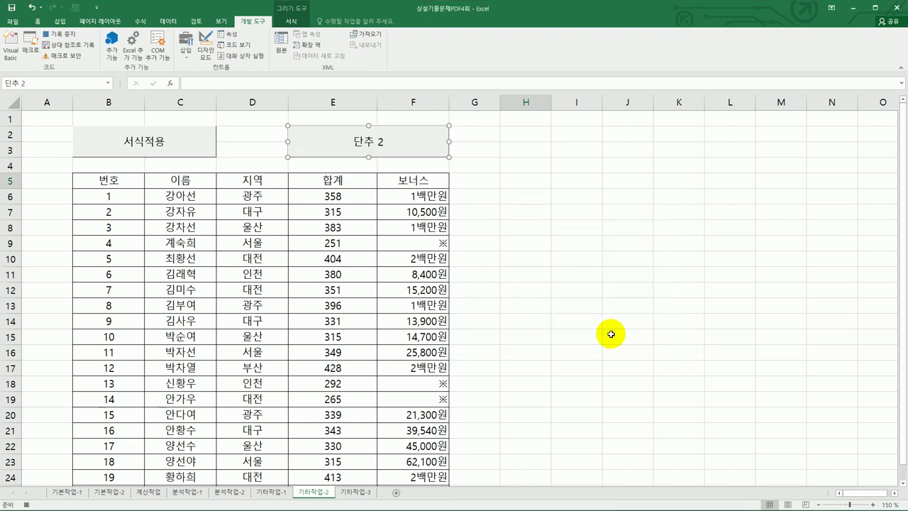
- Begin a custom number format for the 합계 values in E6:E25 with [파랑][<350]0
left_click(355, 194)
left_click_drag(356, 195, 339, 456)
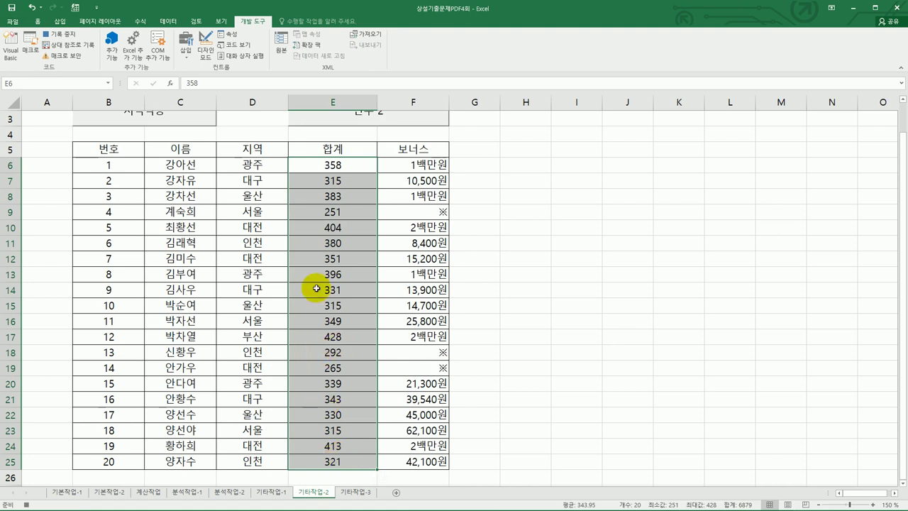
right_click(366, 185)
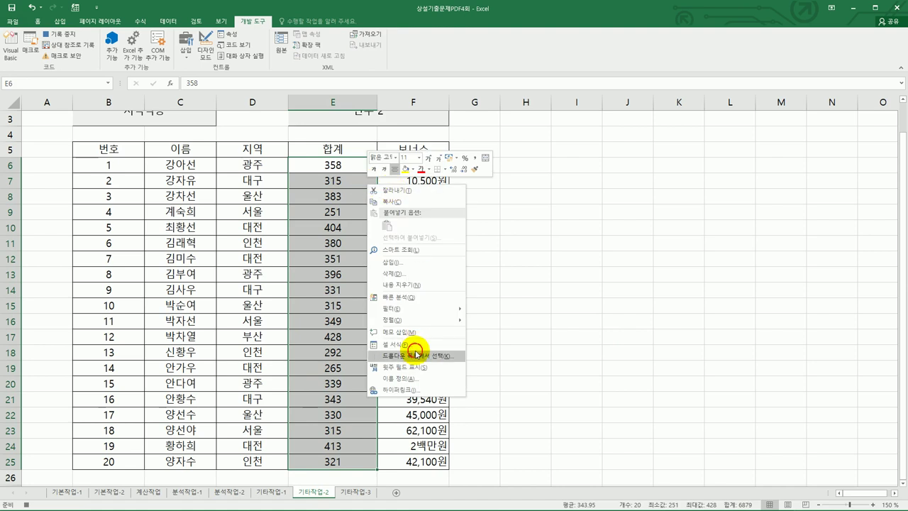
left_click(413, 347)
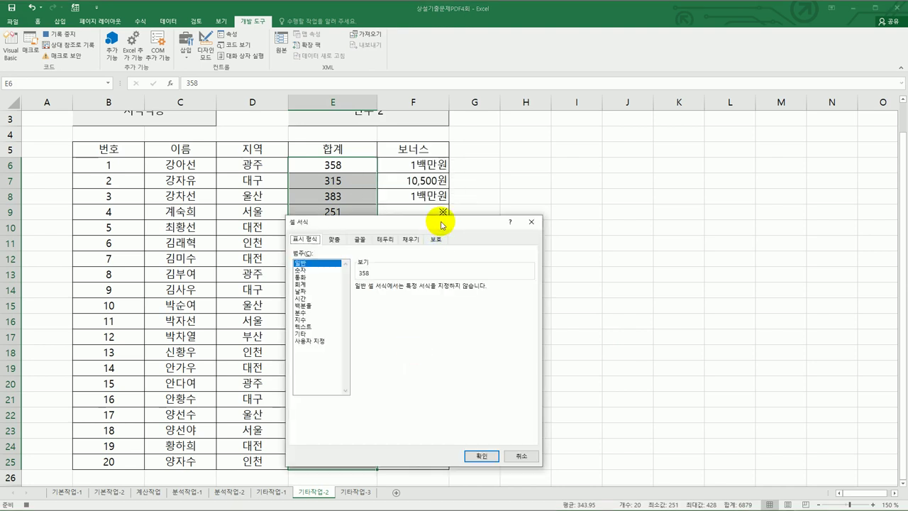
left_click_drag(425, 173, 588, 173)
left_click(491, 279)
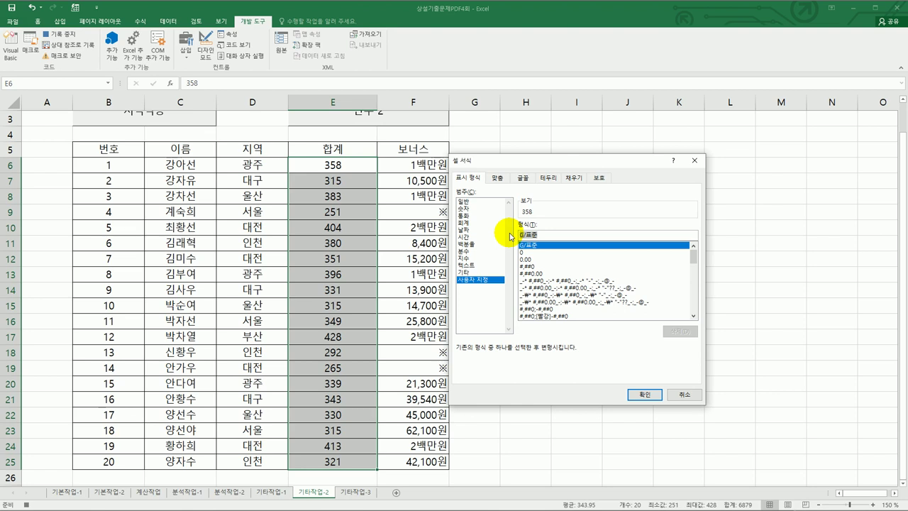
key("BackSpace")
type("[빨")
type("랑]")
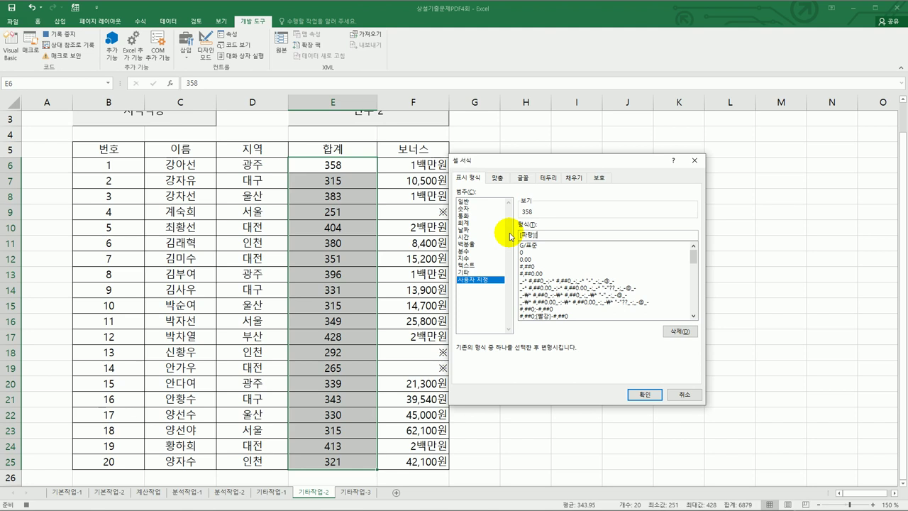
type("[<350]")
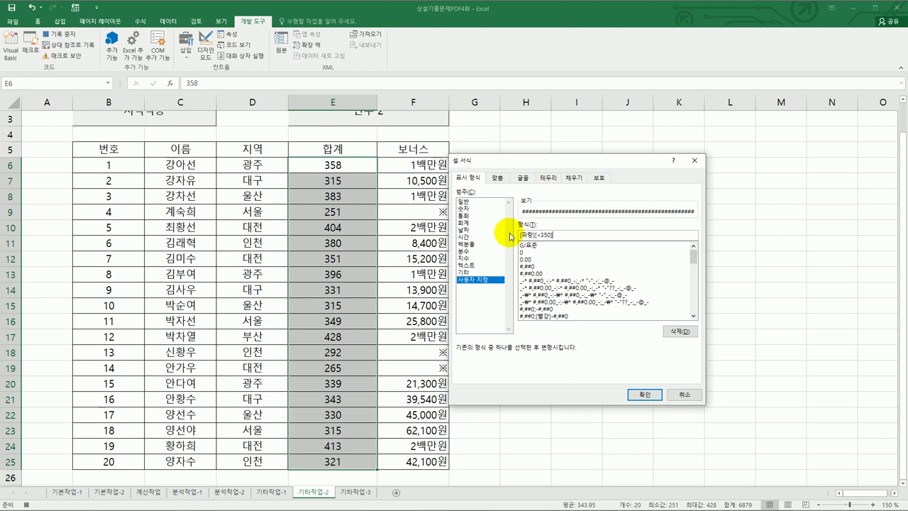
type("0")
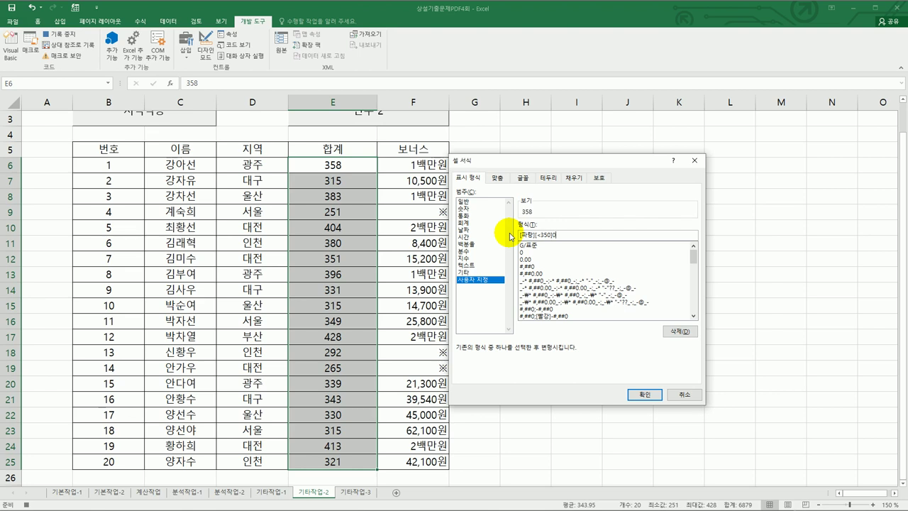
- Complete the below-350 section of the custom format with the space fill and text * "SMALL";
type("어")
type("S")
type("MA")
type("LL")
type("\";")
- Add the section [빨강][>=350]0* "LARGE" to the custom format and apply it to E6:E25
type("[")
type("빨강]-")
key("BackSpace")
type("[>")
type("=350")
type("]0")
type("*")
type(" \"ㄴ")
type("AR")
type("RGE\"")
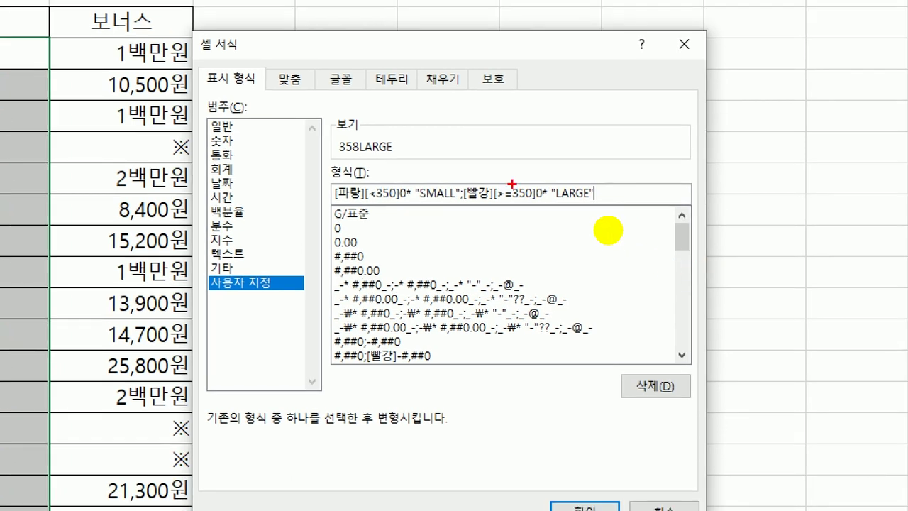
left_click_drag(330, 211, 402, 209)
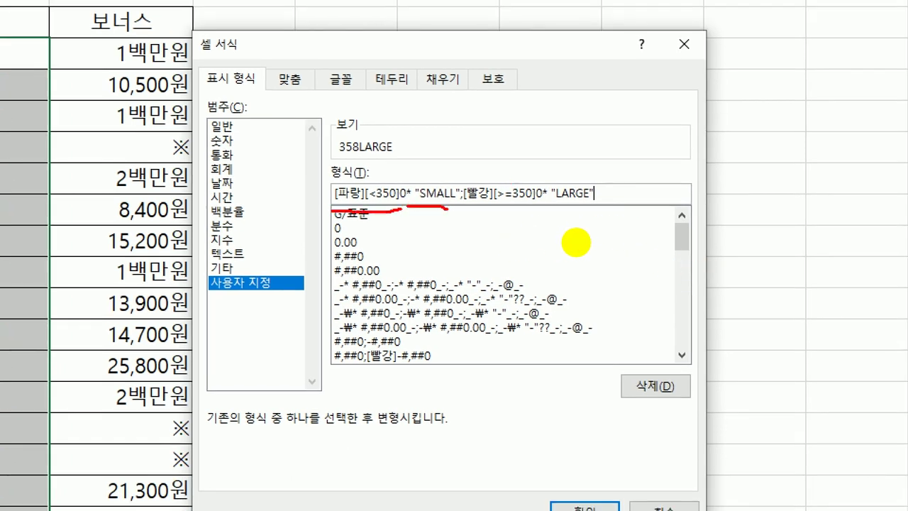
left_click_drag(406, 208, 589, 209)
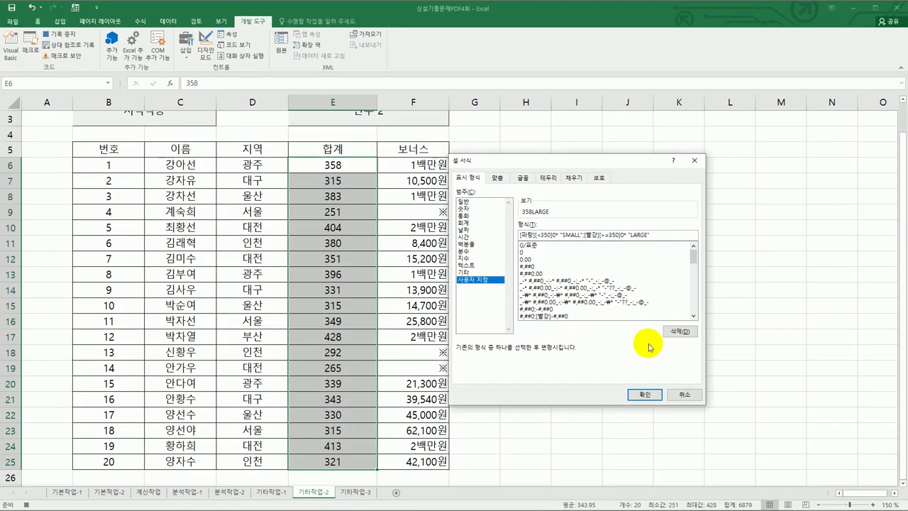
left_click(645, 395)
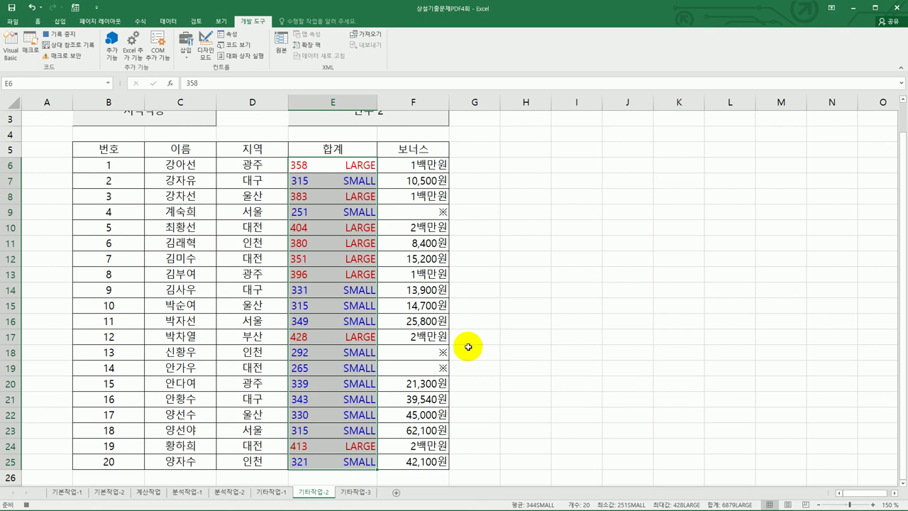
- Deselect the formatted 합계 range, stop recording the 비교 macro, and label its button 비교
left_click(358, 462)
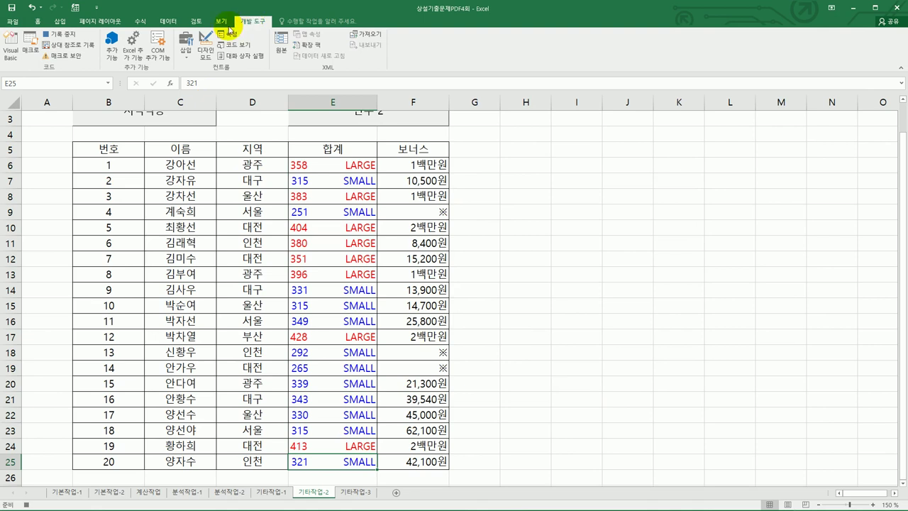
left_click(50, 33)
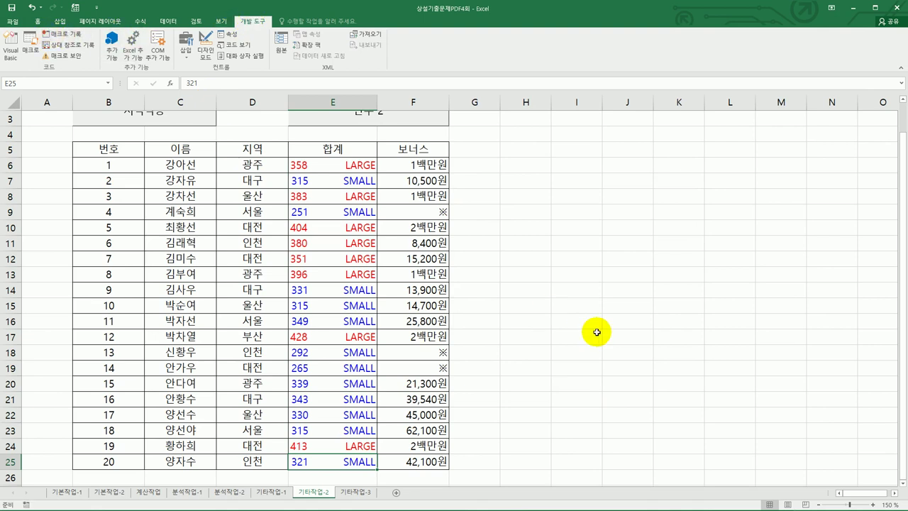
scroll(597, 332, "up", 1)
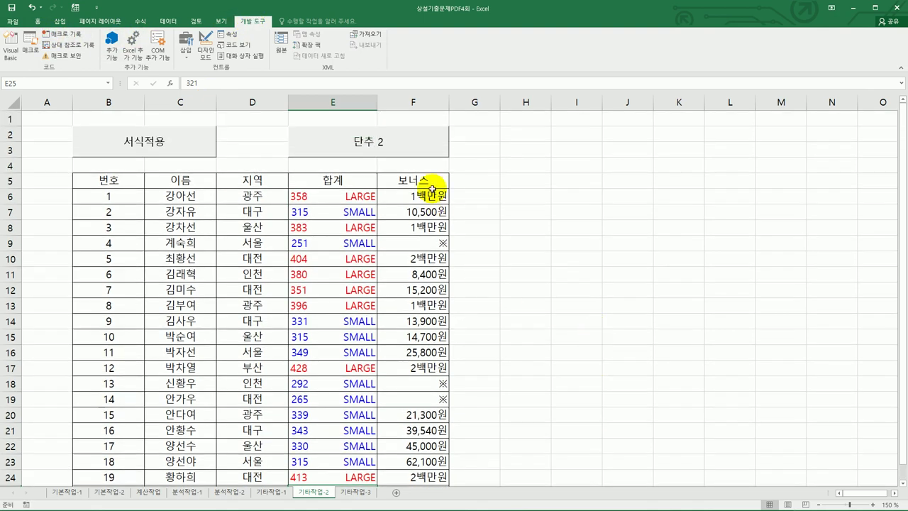
right_click(424, 147)
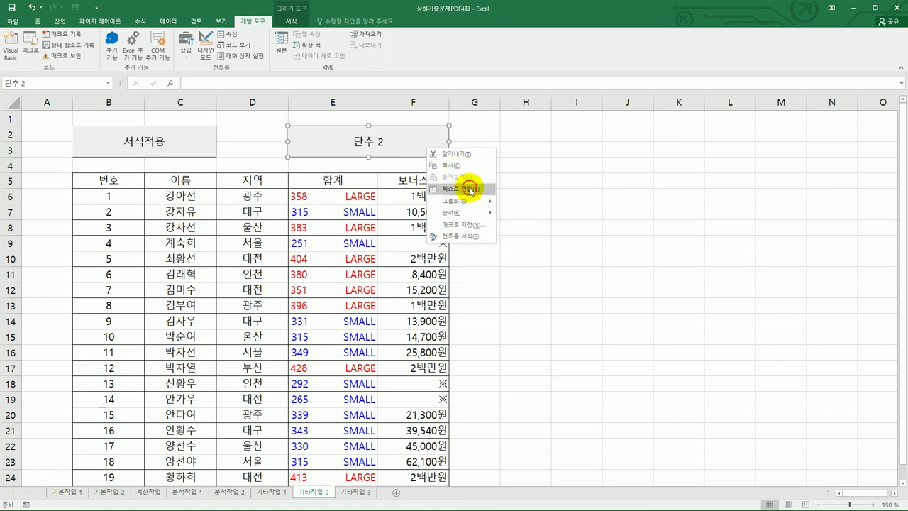
left_click(470, 189)
key("ctrl+a")
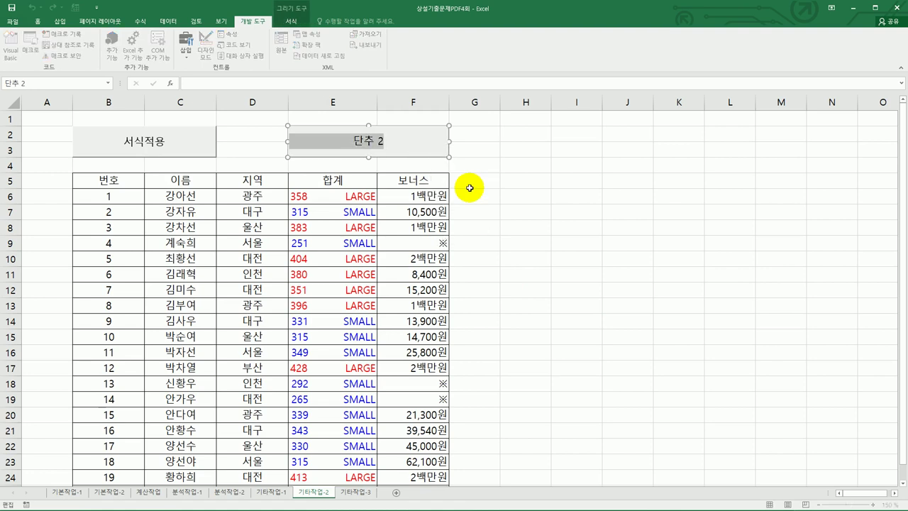
type("빅ㅛ")
left_click(484, 201)
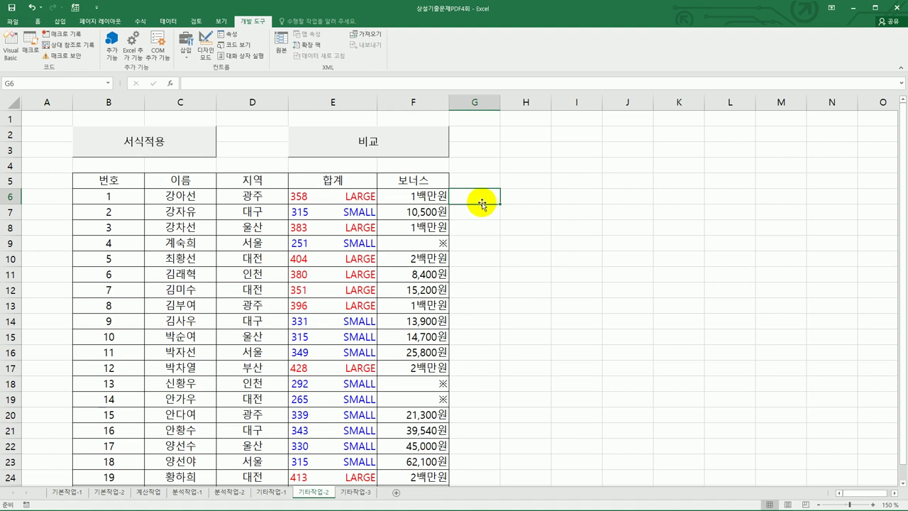
- On the 기타작업-3 sheet, turn on design mode and open the Click procedure of the 성적입력 button
left_click(356, 491)
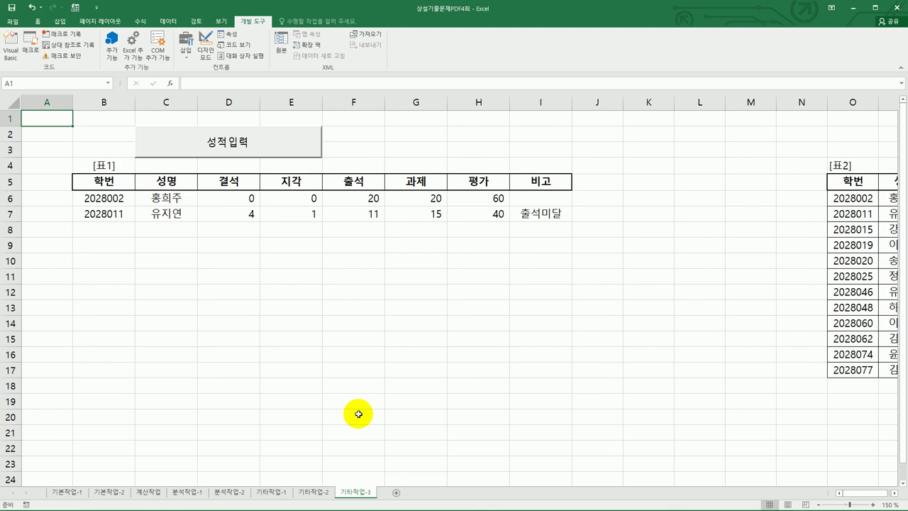
left_click(355, 366)
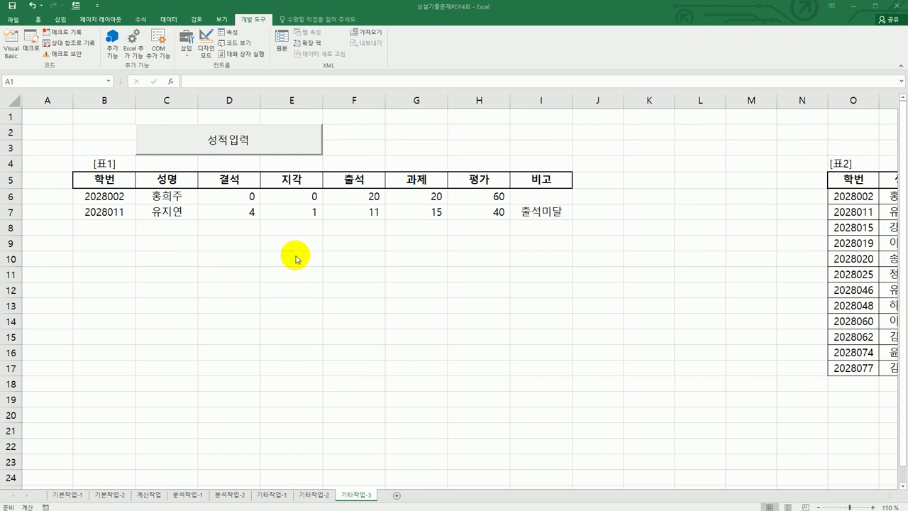
left_click(205, 47)
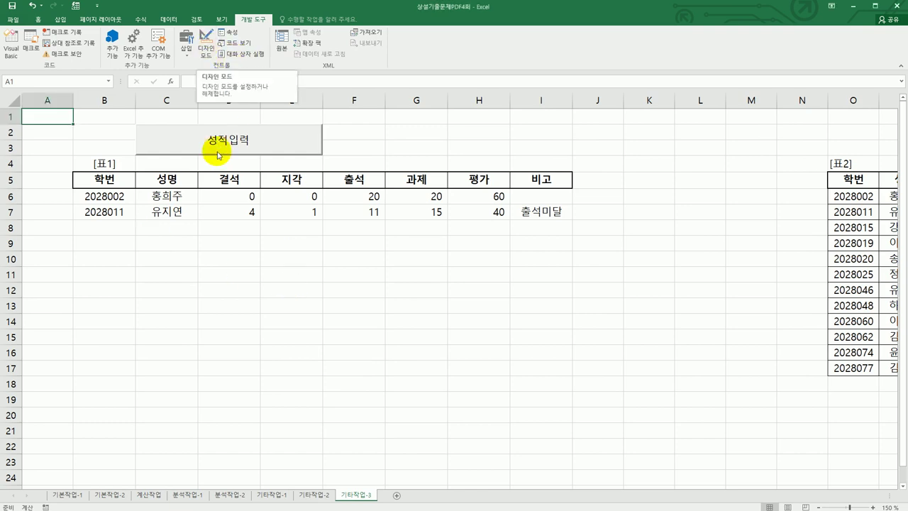
left_click(217, 140)
left_click(208, 49)
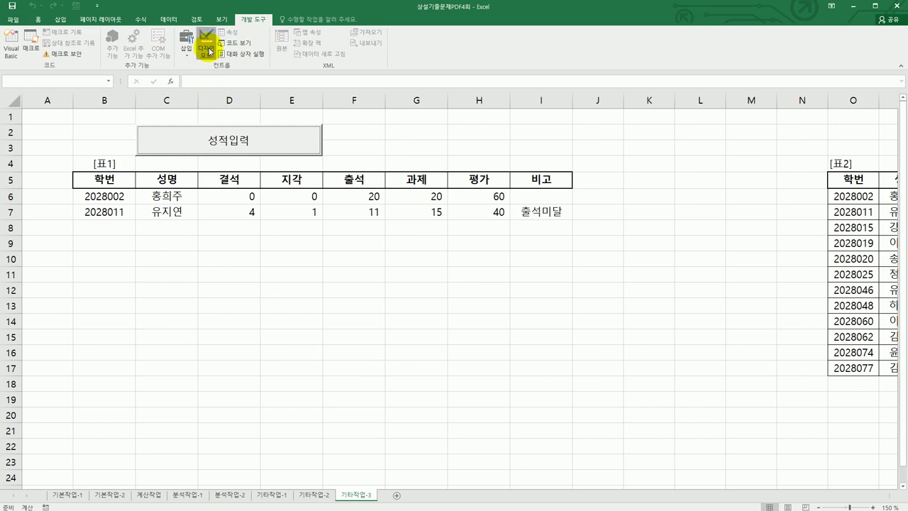
left_click(222, 146)
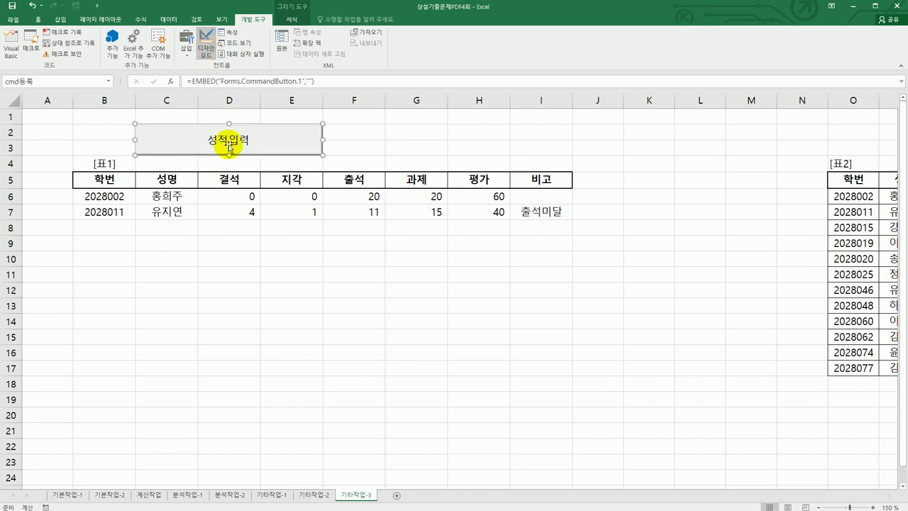
double_click(229, 145)
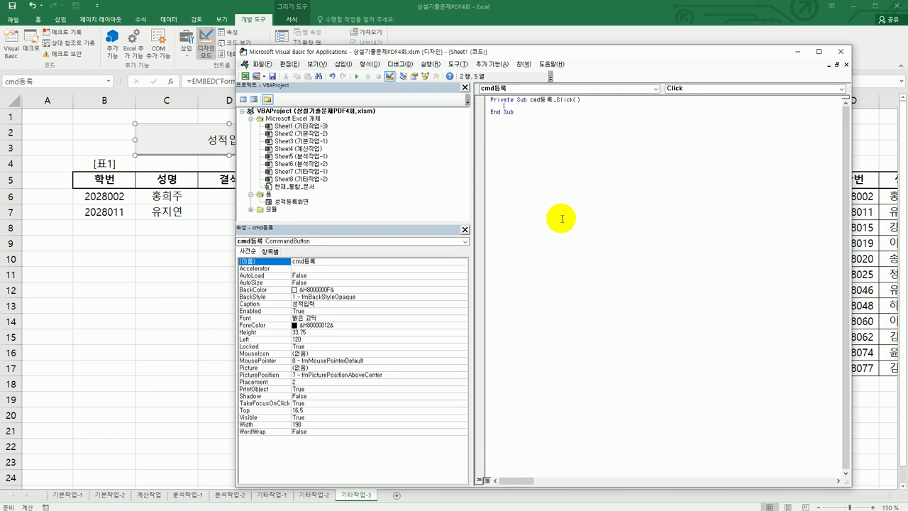
- Enter 성적등록화면.Show in the cmd등록_Click procedure so the button opens the form
type("성적등록화면.")
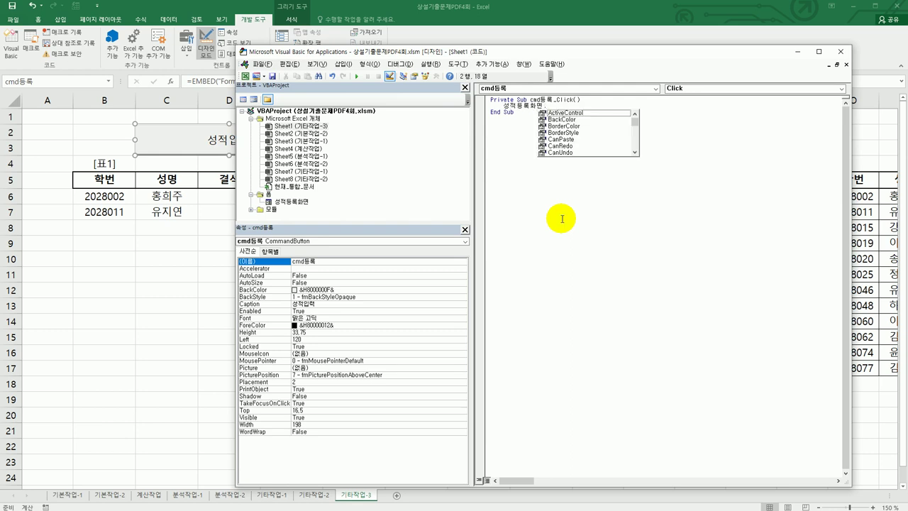
type("sh")
key("Tab")
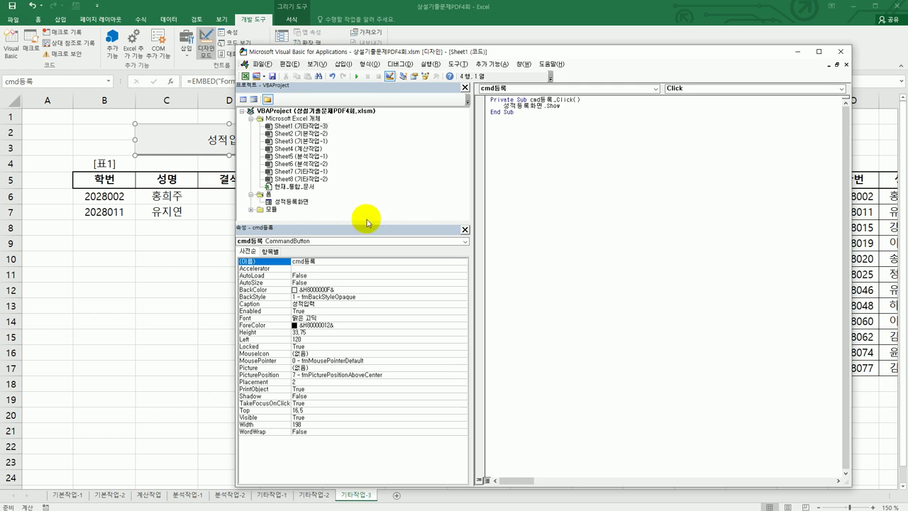
- Open the 성적등록화면 form, select its 수강자 combo box, and create the UserForm_Initialize procedure in the form's code
left_click(268, 194)
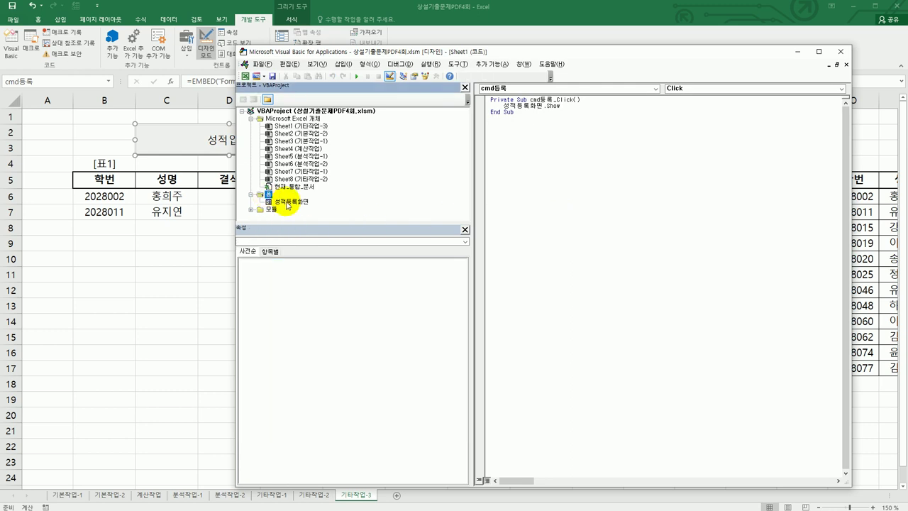
left_click(288, 203)
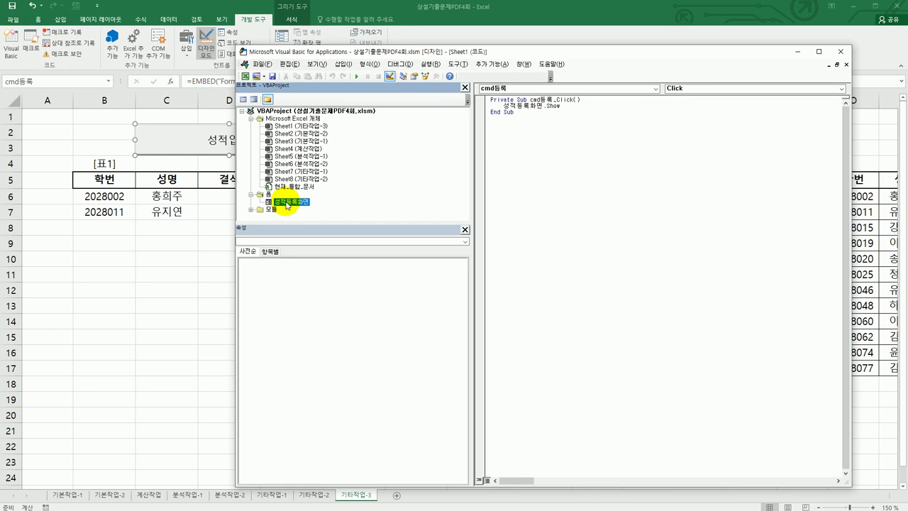
double_click(287, 203)
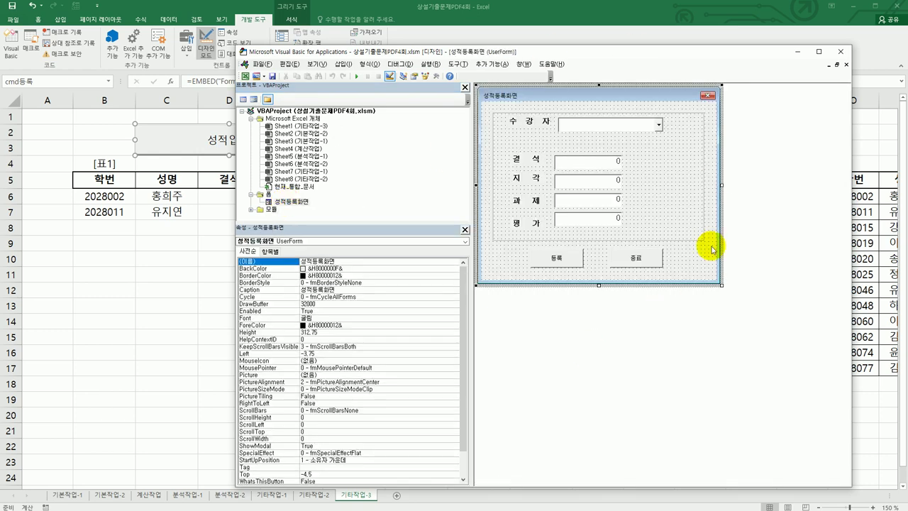
left_click(610, 131)
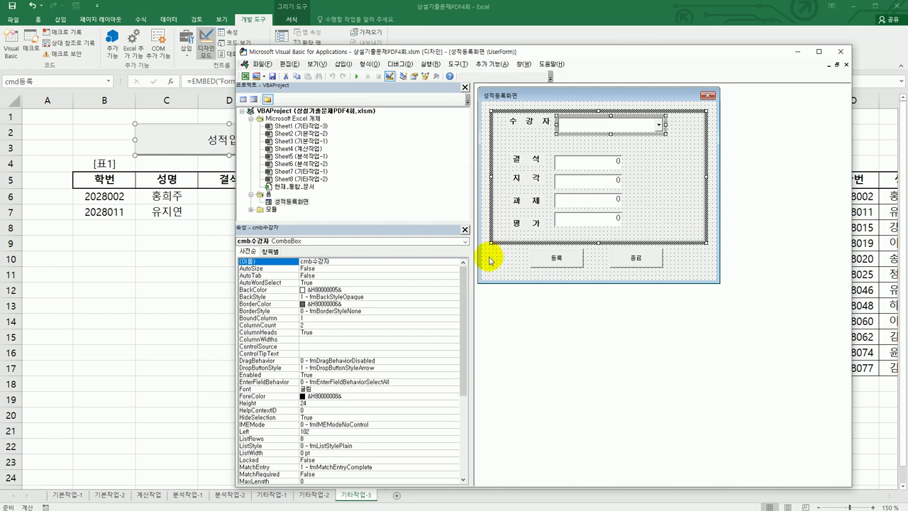
left_click(490, 255)
left_click(244, 100)
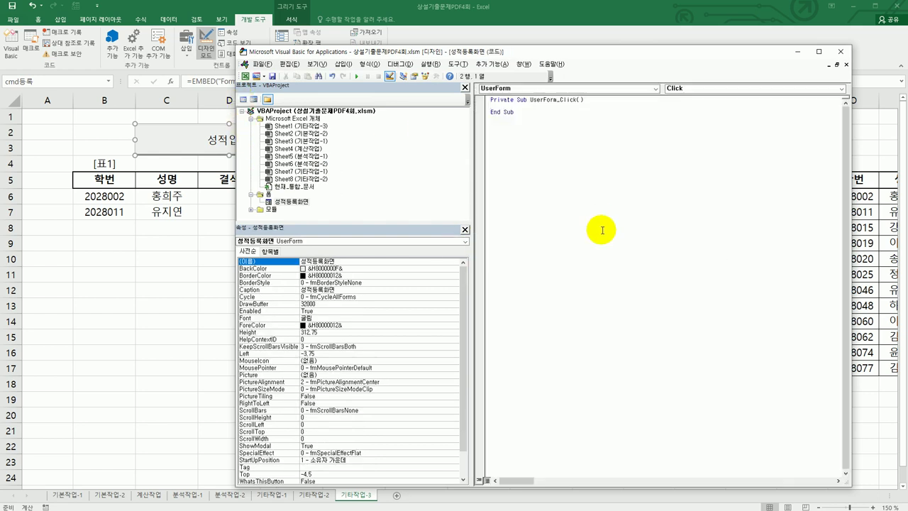
left_click(677, 89)
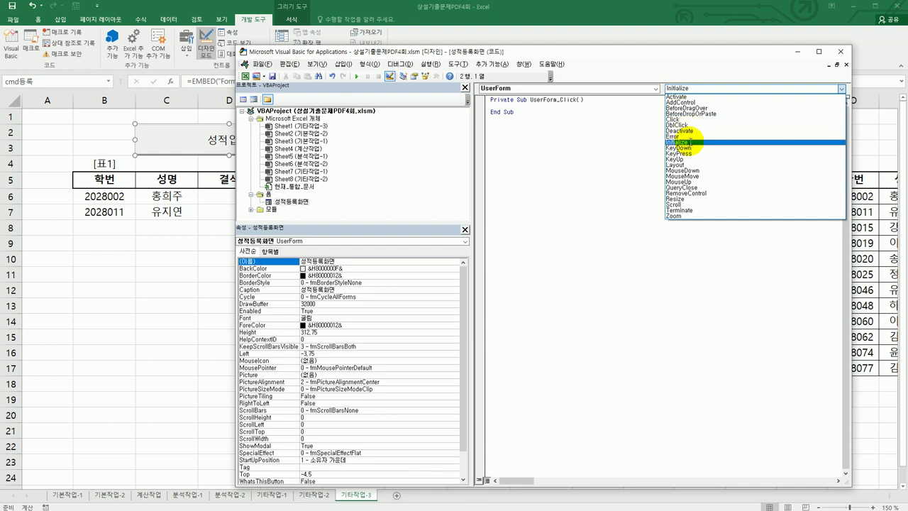
left_click(685, 141)
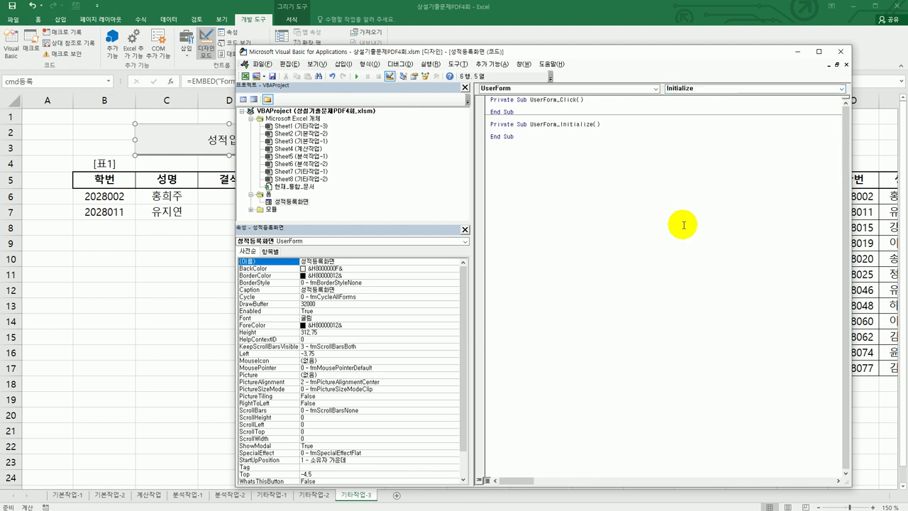
- In UserForm_Initialize, enter cmb수강자.RowSource = "O6:P17" to fill the combo box
type("cmb수강자.")
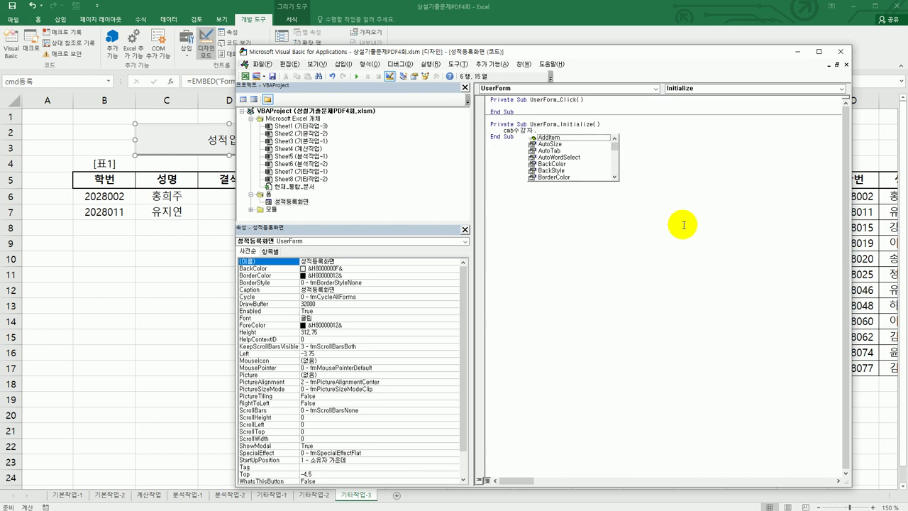
type("RowSource = ")
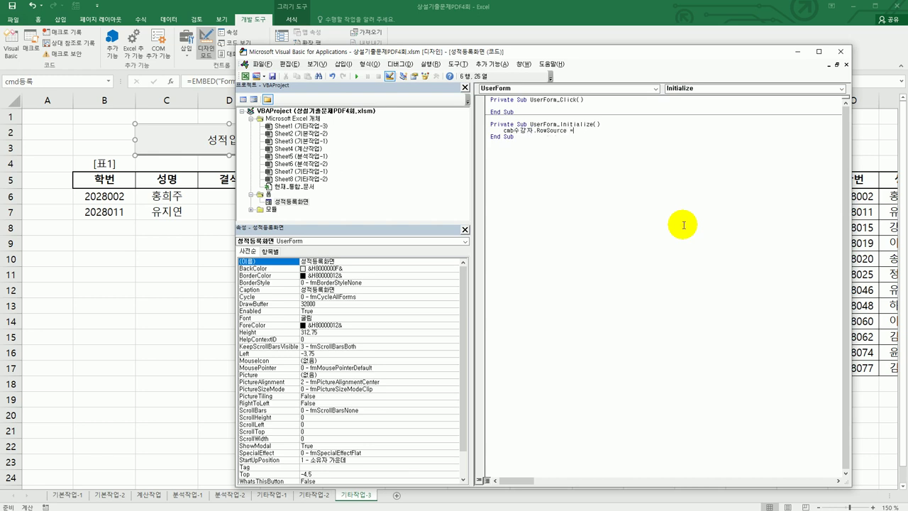
type("\"06:P17\"")
key("Return")
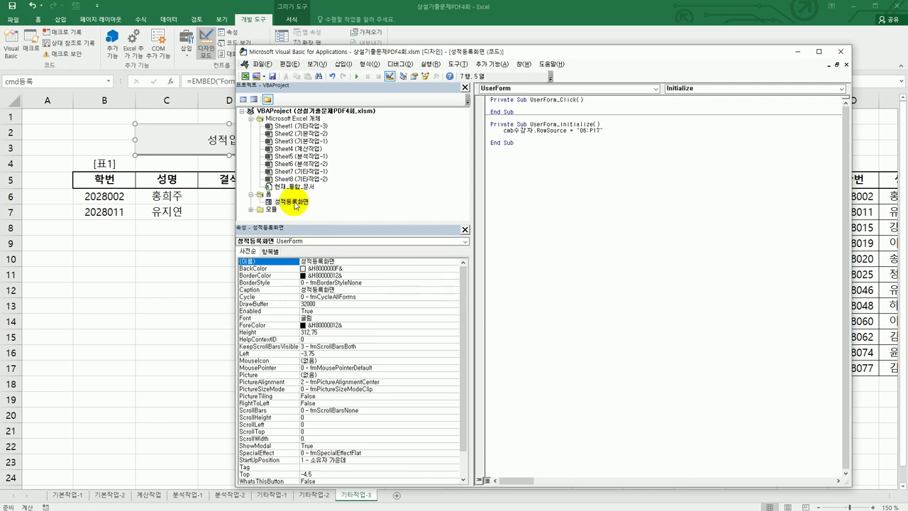
- Examine the cmb수강자 combo box's properties on the form and its source data in O6:P17 of [표2] on the 기타작업-3 sheet
left_click(295, 202)
double_click(295, 202)
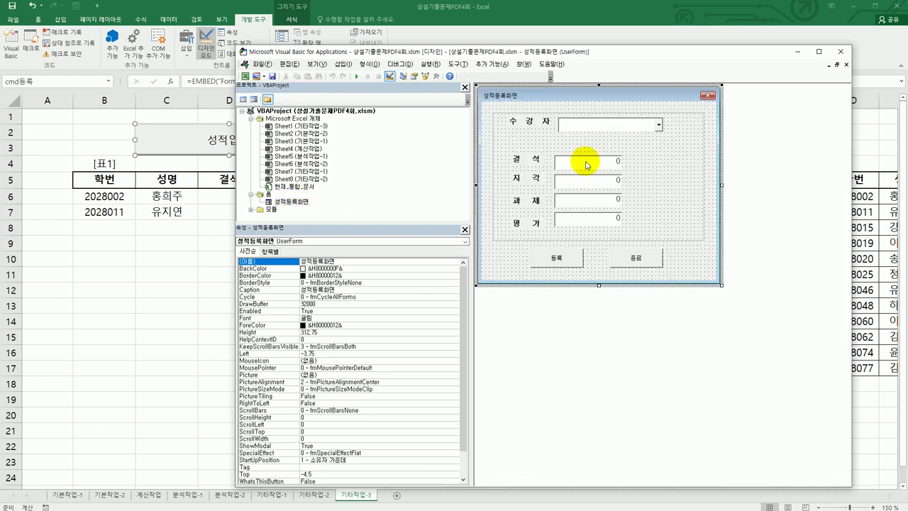
left_click(590, 134)
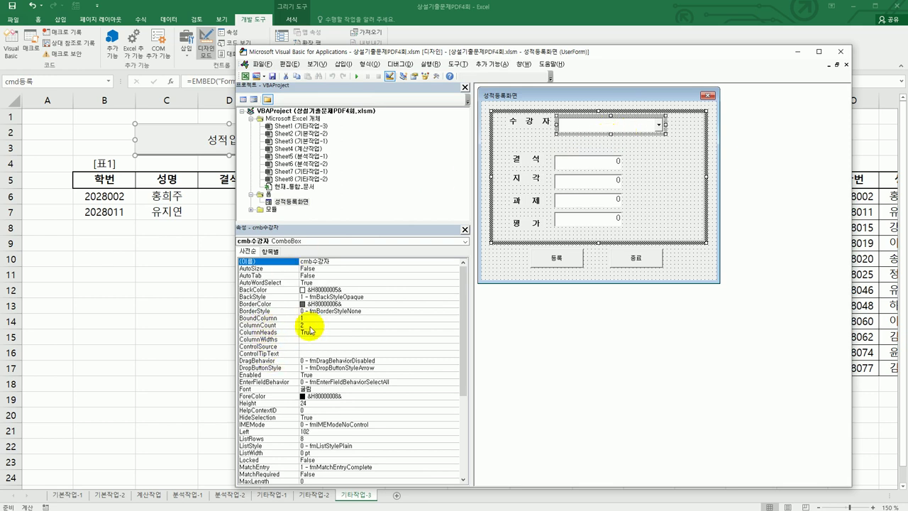
left_click(121, 331)
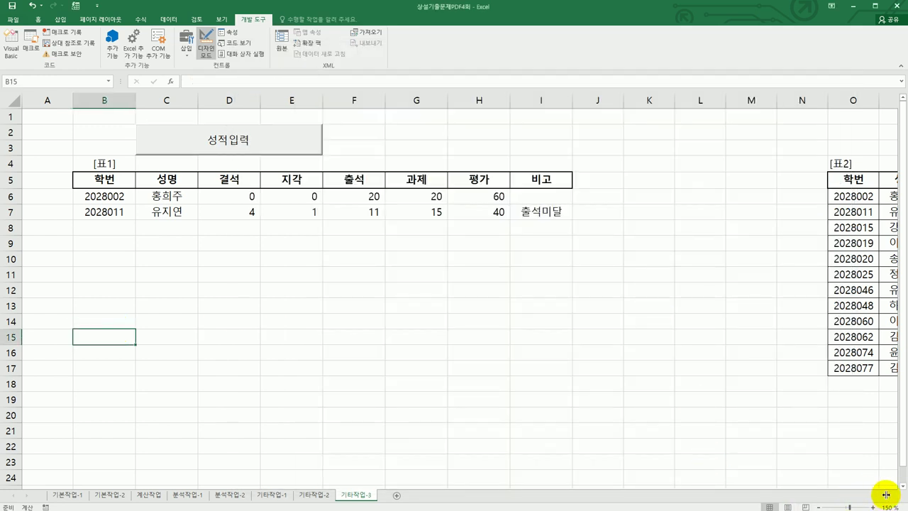
left_click(895, 497)
left_click(895, 497)
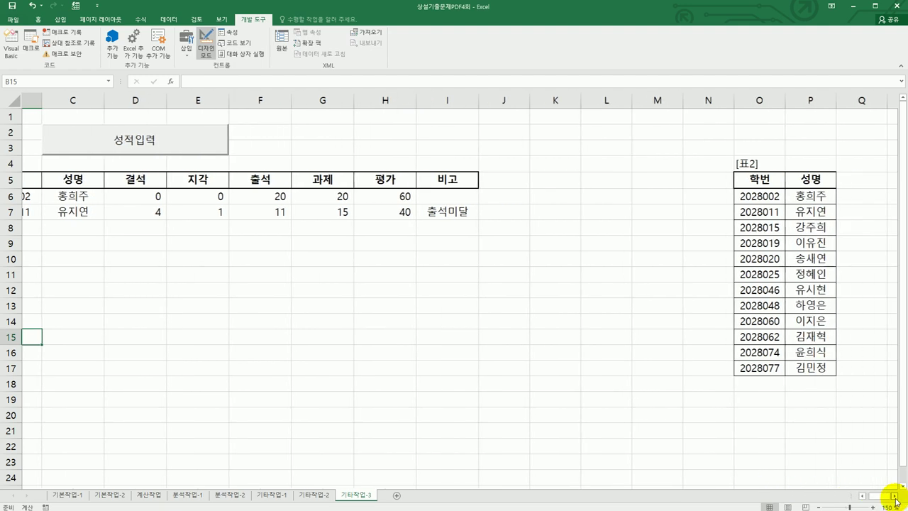
left_click(732, 181)
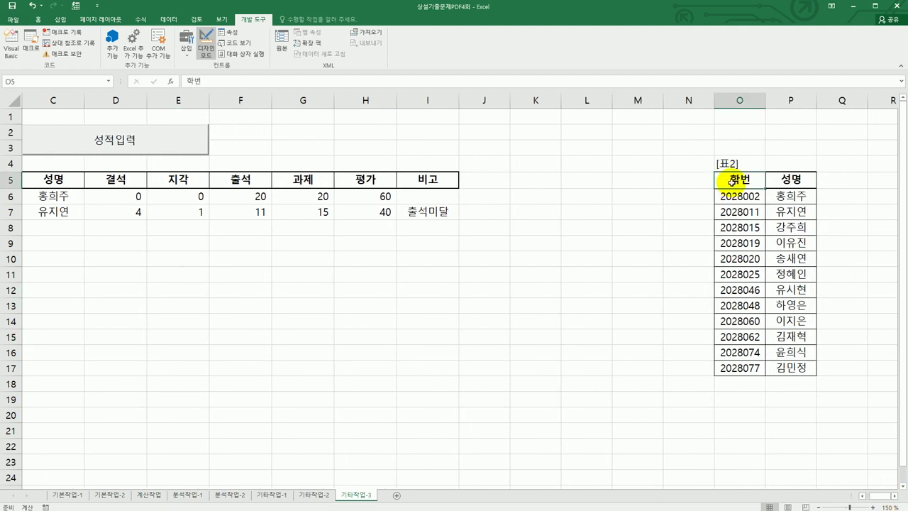
left_click_drag(735, 195, 793, 369)
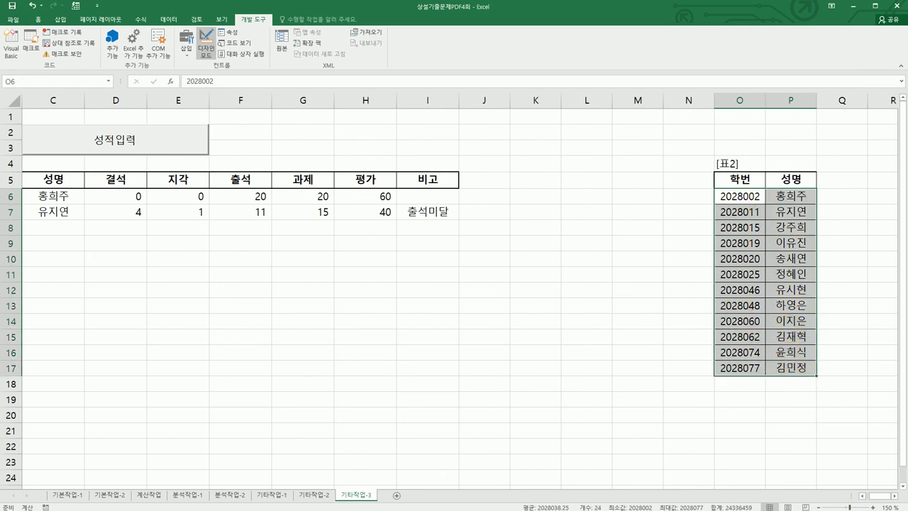
- Return to the form's code and add cmb수강자.ColumnCount = 2 under the RowSource line in UserForm_Initialize
left_click(12, 47)
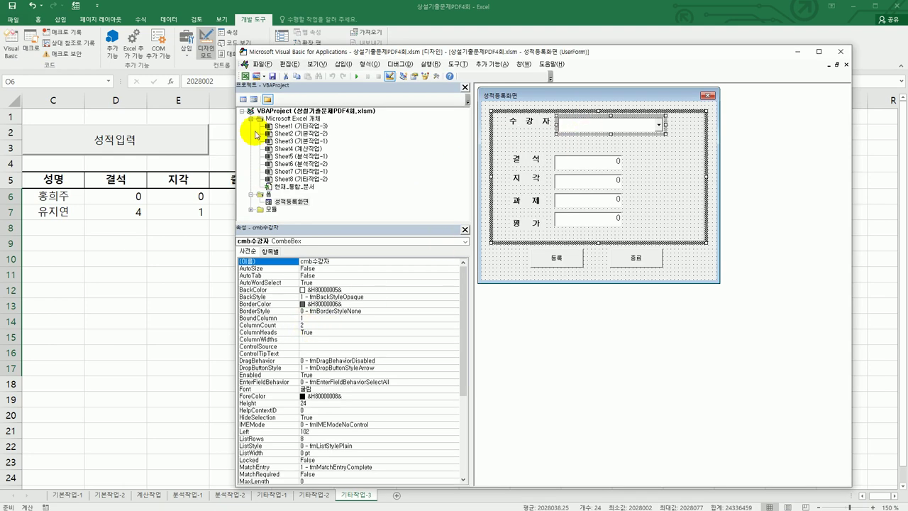
left_click(243, 99)
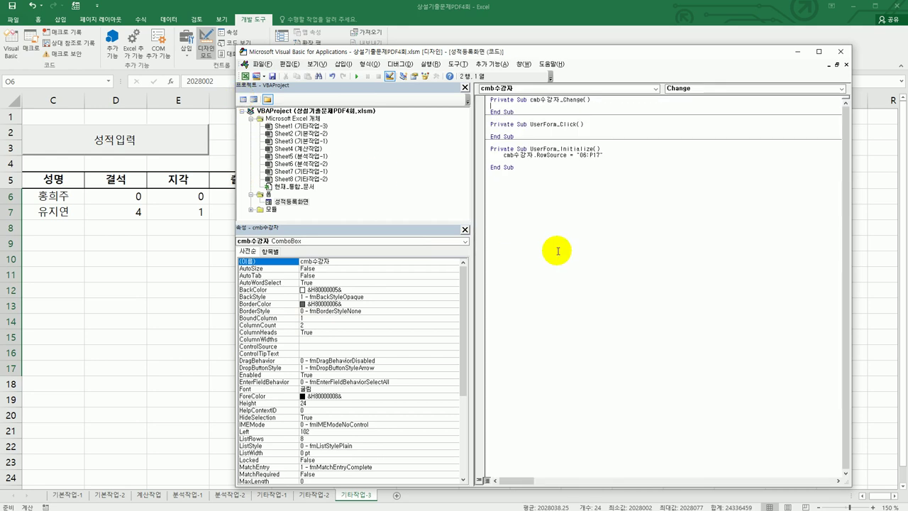
left_click(503, 156)
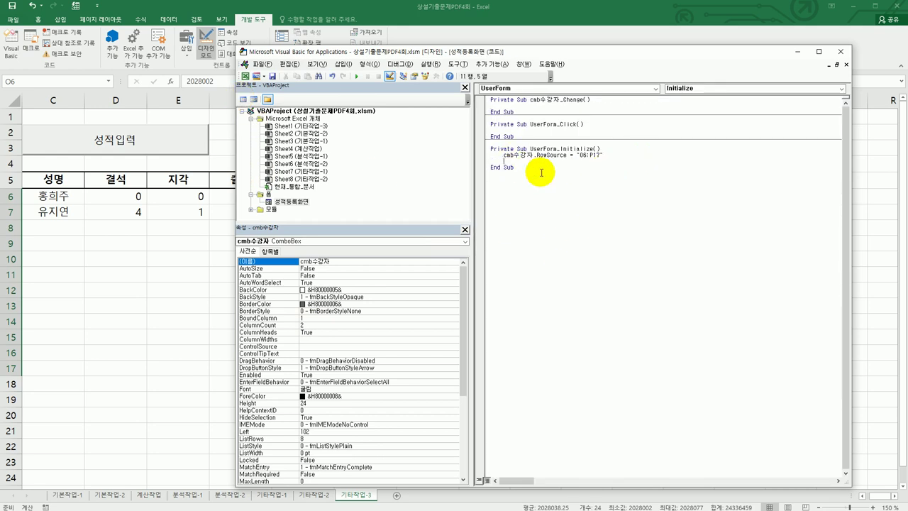
type("cmb수강자.col")
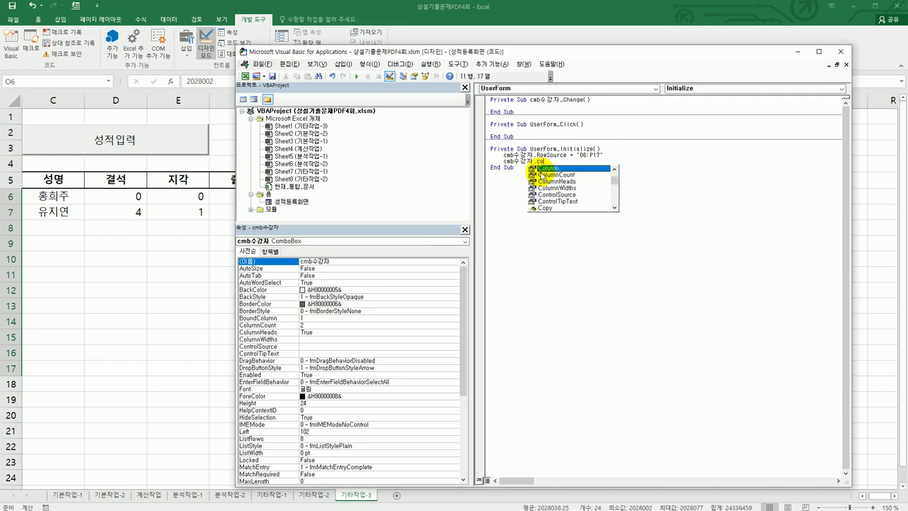
double_click(541, 175)
type("= 2")
key("Down")
key("Up")
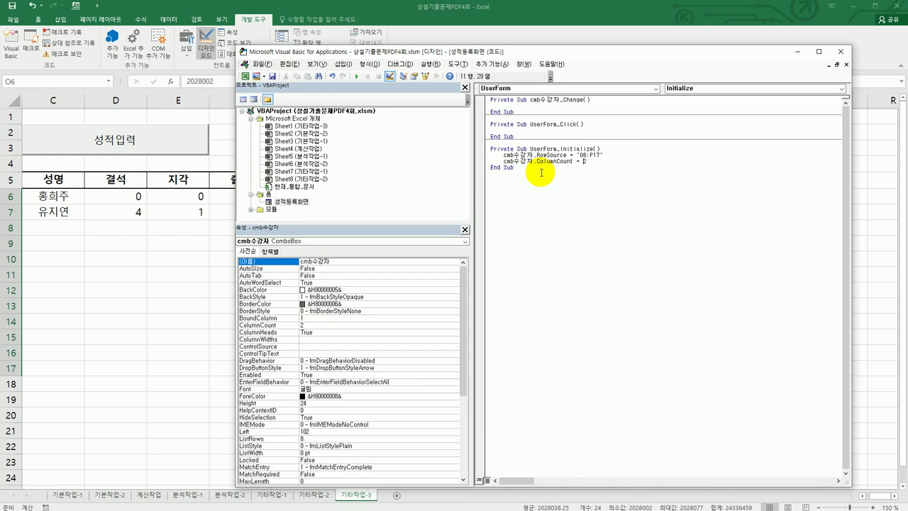
key("Home")
key("shift+End")
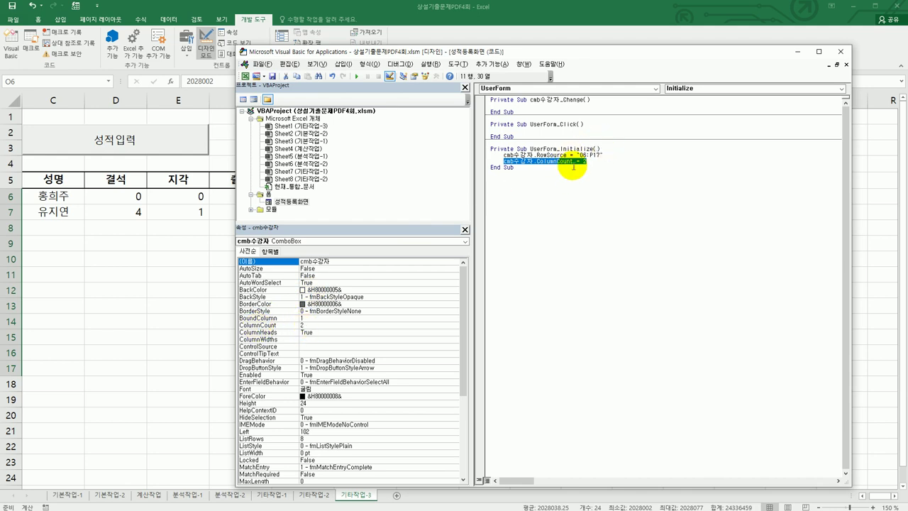
- Open the Click procedure of the 종료 button on the 성적등록화면 form
left_click(534, 200)
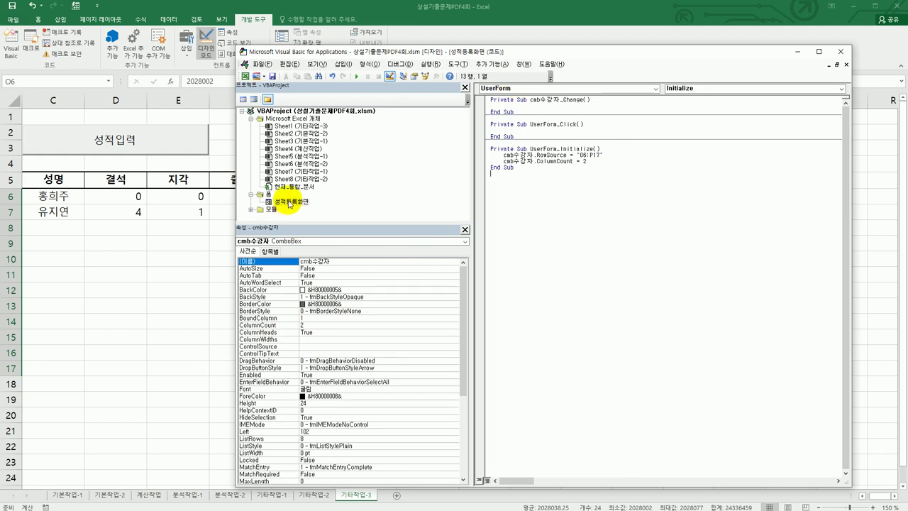
double_click(291, 201)
left_click(622, 260)
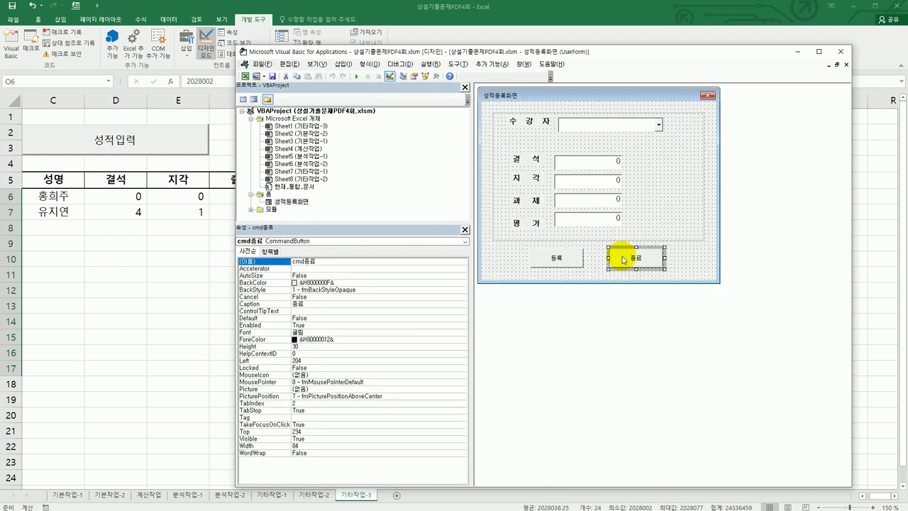
double_click(623, 259)
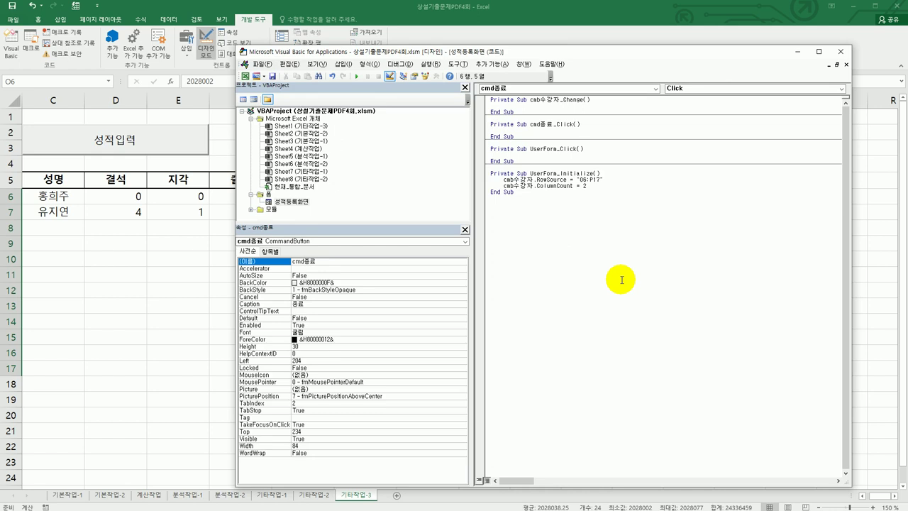
- In cmd종료_Click, enter MsgBox Now, , "등록화면을 종료합니다." followed by Unload Me
type("usgbox ")
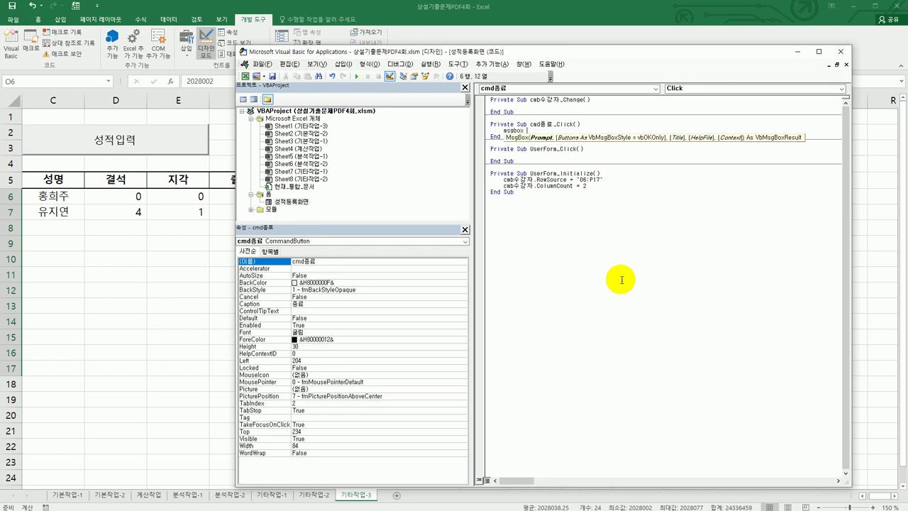
type("now,")
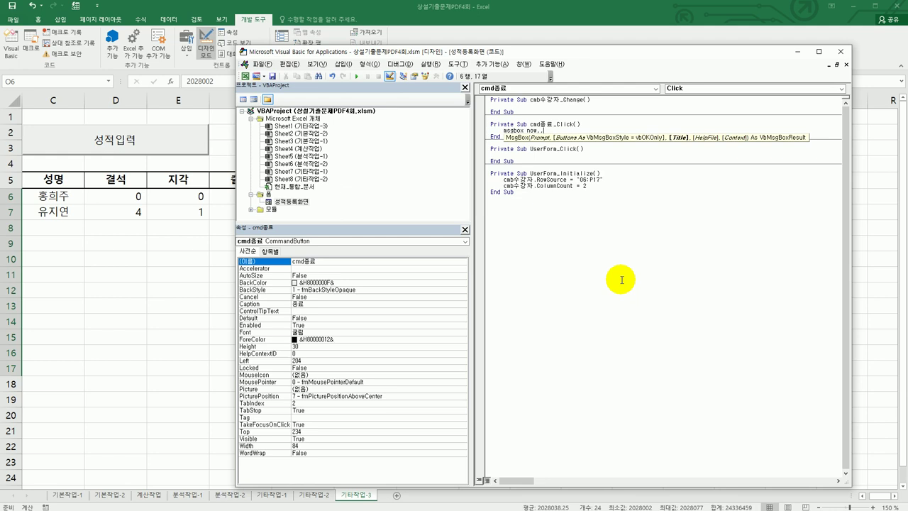
type(", \"등록화면을 종료합니다.")
key("Return")
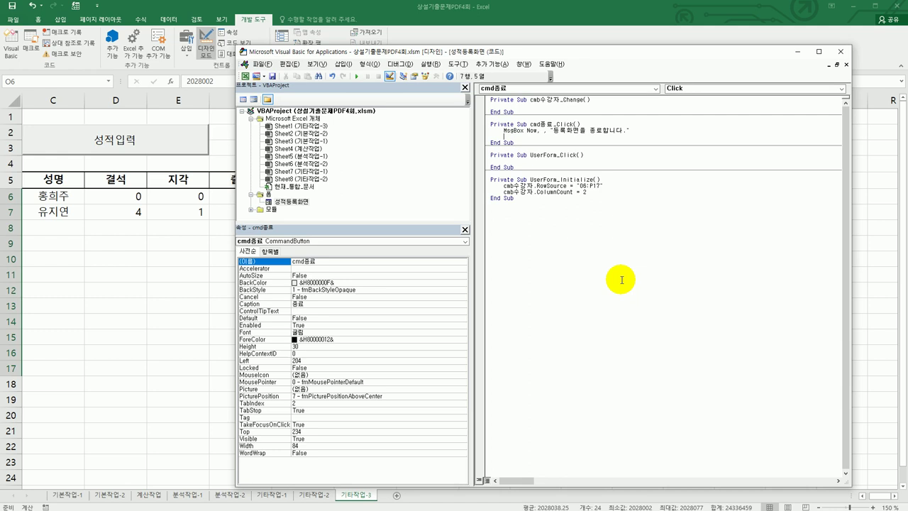
type("unload me")
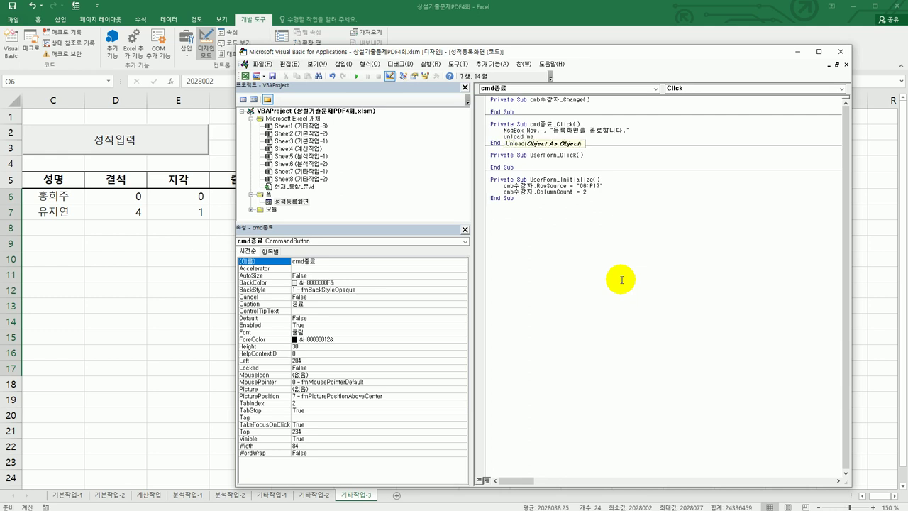
key("Down")
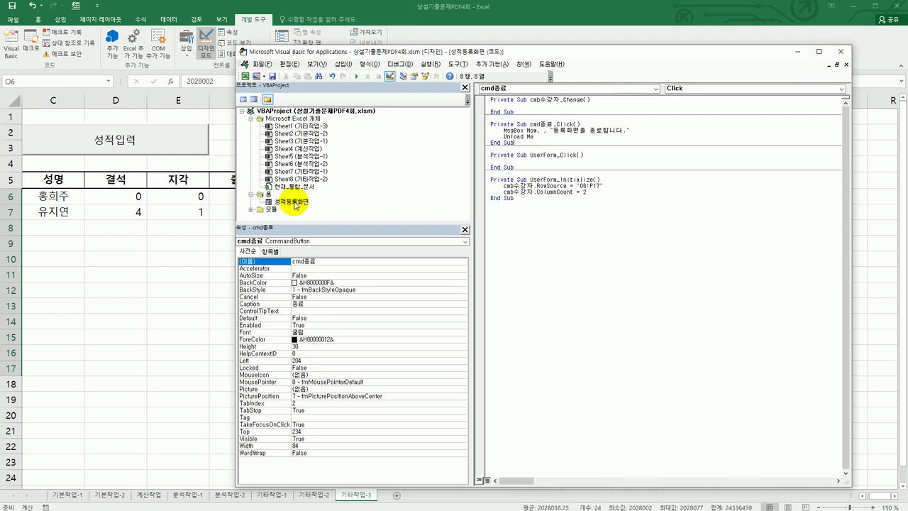
- Close the code editor, turn off design mode, and run the 성적입력 button on the sheet to open the form
left_click(841, 51)
left_click(536, 305)
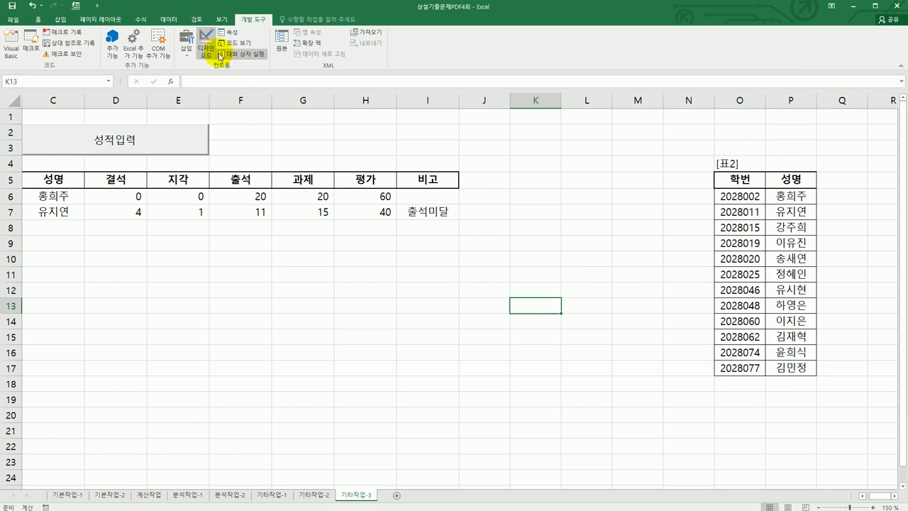
left_click(208, 48)
scroll(875, 497, "left", 2)
left_click(312, 384)
left_click(236, 147)
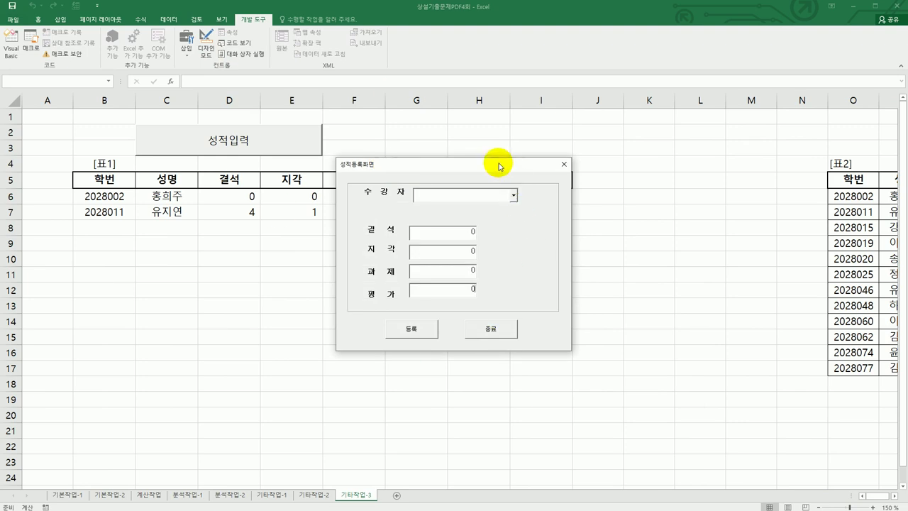
- Move the 성적등록화면 form clear of [표1] and check the entries in its 수강자 list
left_click_drag(497, 165, 581, 161)
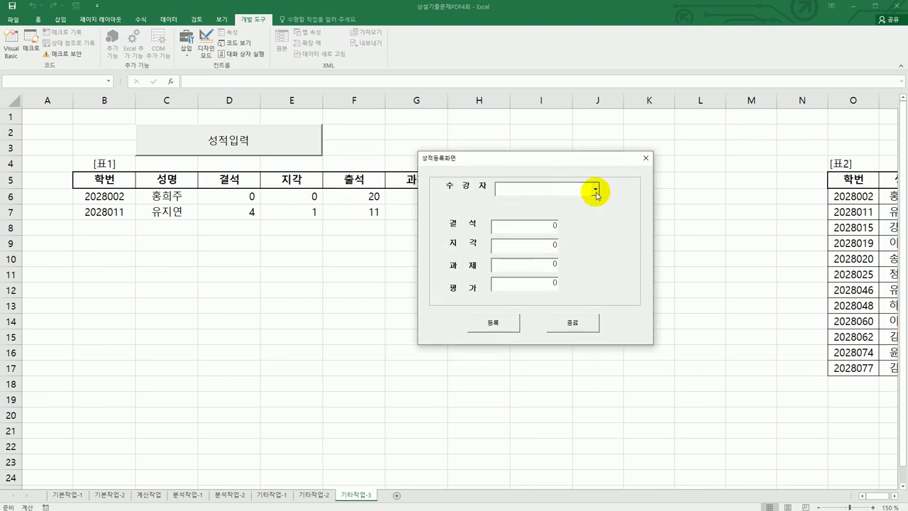
left_click(596, 190)
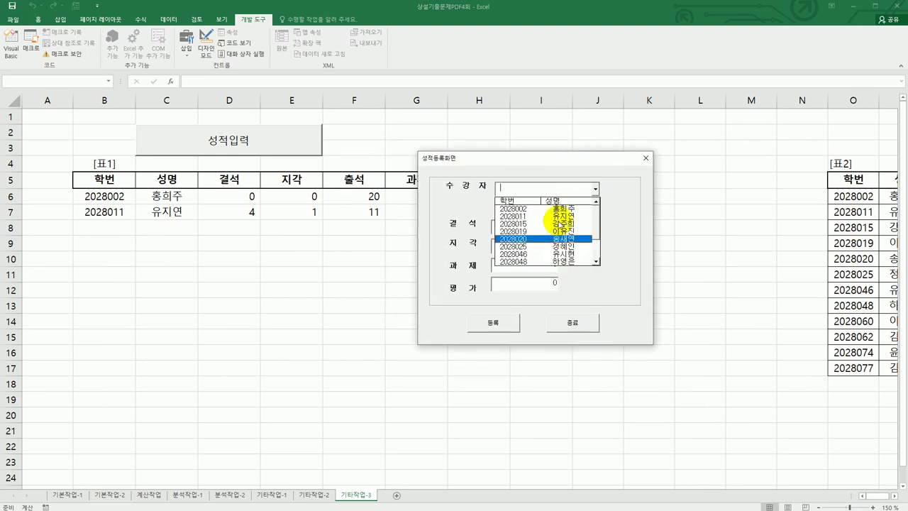
left_click(550, 166)
left_click_drag(550, 166, 731, 162)
left_click(778, 186)
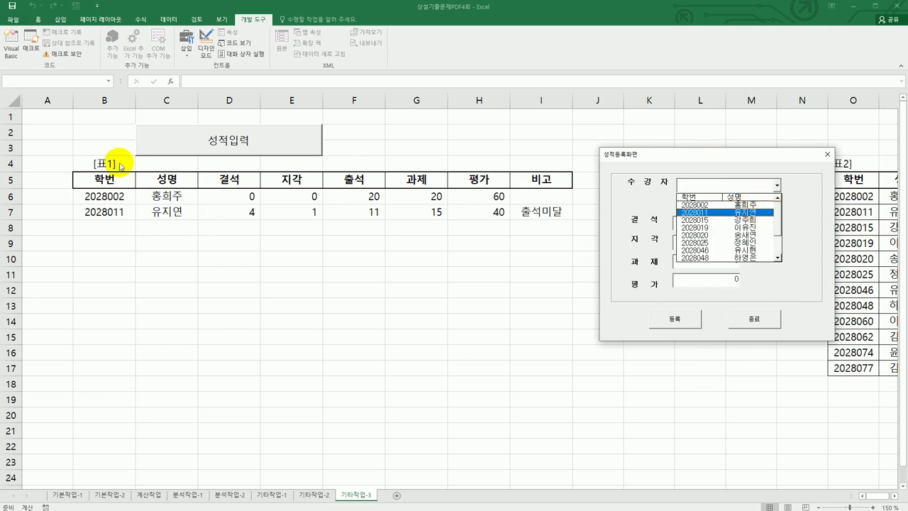
- Close the 성적등록화면 form and check the extent of [표1] on the sheet down to its first empty row
left_click(635, 198)
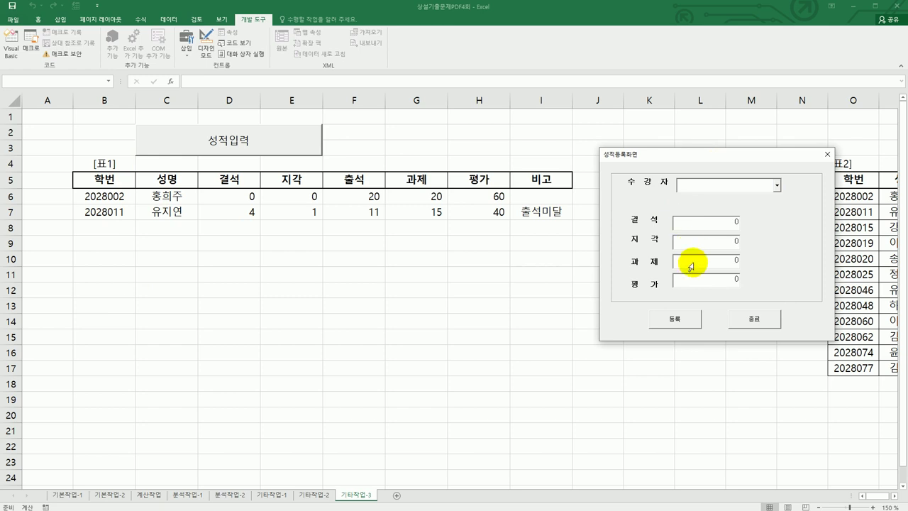
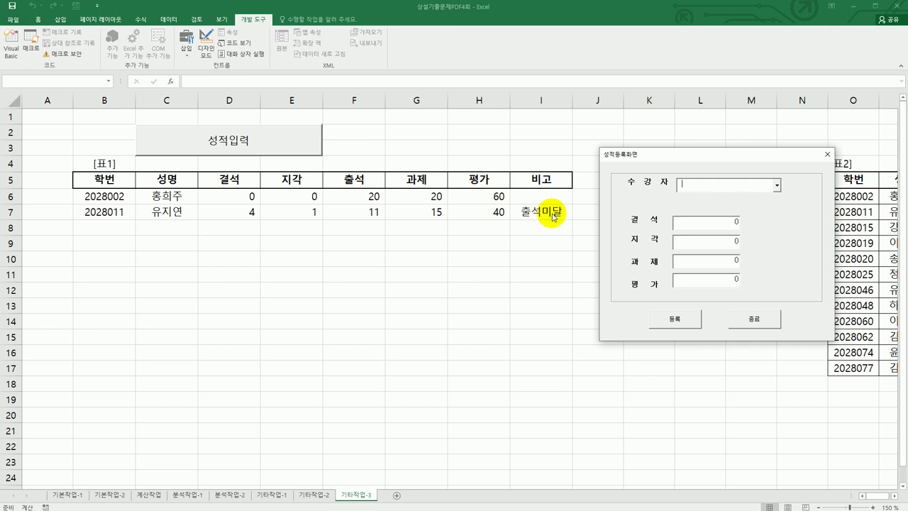
left_click(825, 156)
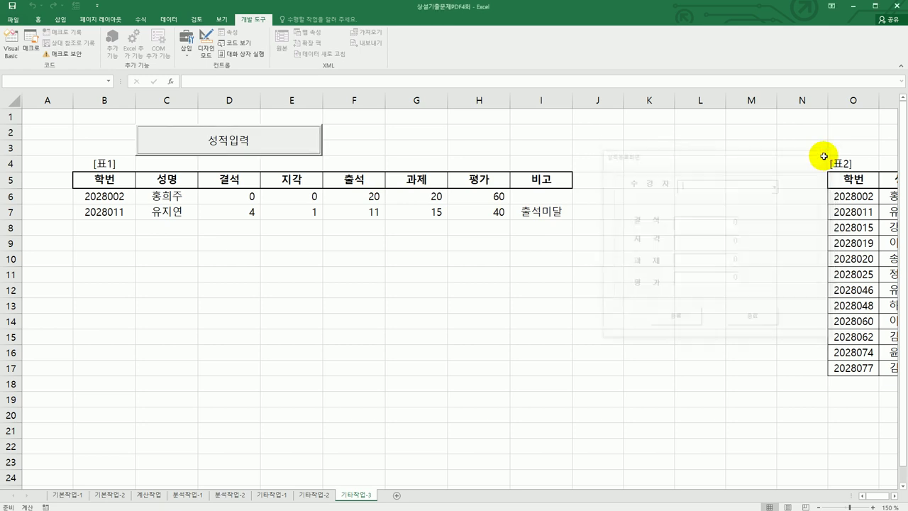
left_click(112, 183)
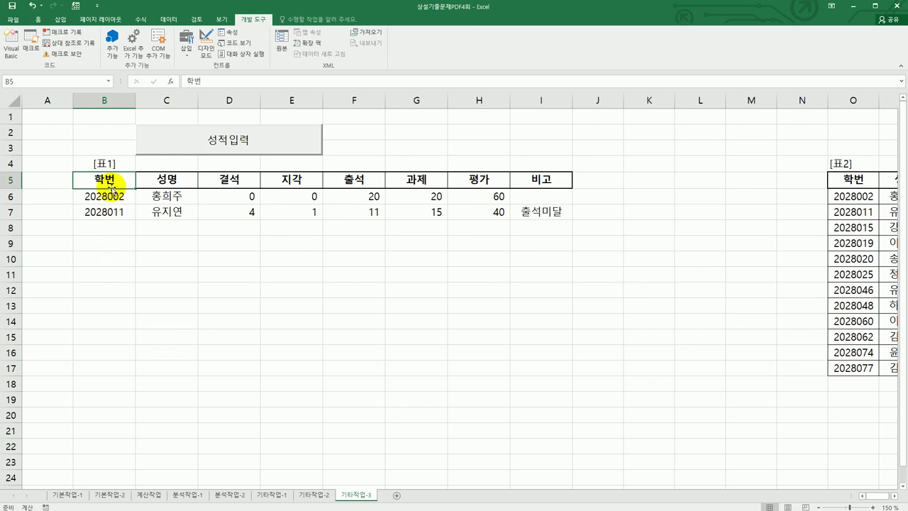
left_click_drag(111, 174, 547, 219)
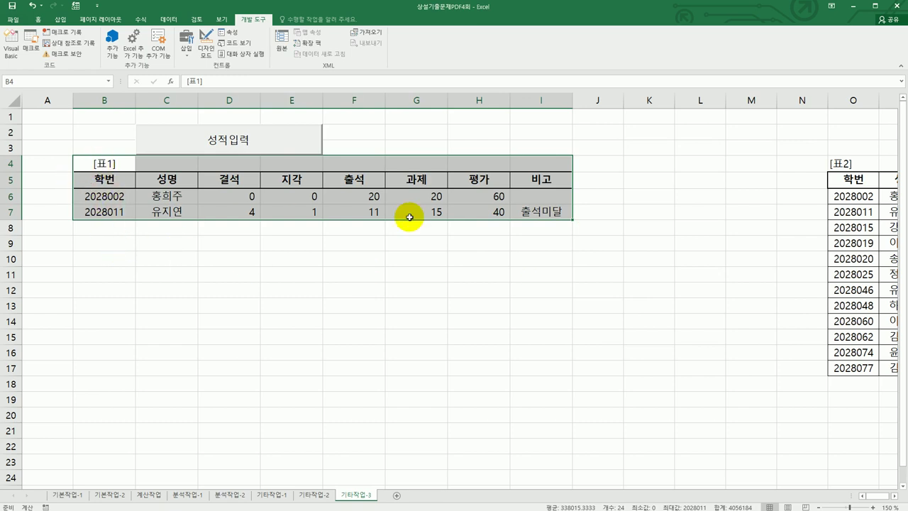
left_click(91, 234)
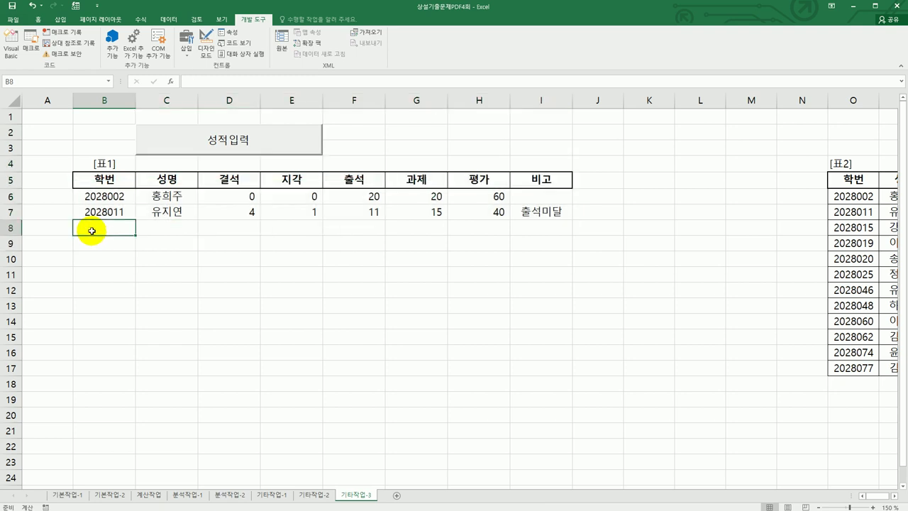
- Open the Click procedure of the 등록 button on the 성적등록화면 form
left_click(12, 47)
double_click(292, 201)
left_click(575, 263)
double_click(574, 264)
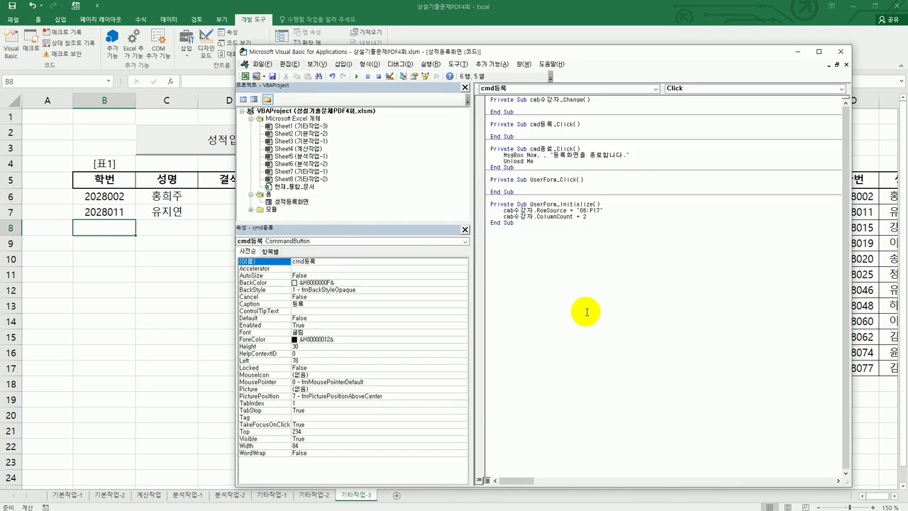
- In cmd등록_Click, enter i = Range("B5").CurrentRegion.Rows.Count + 4, followed by a blank line
key("Tab")
type("i =")
type(" = r")
type("ange(")
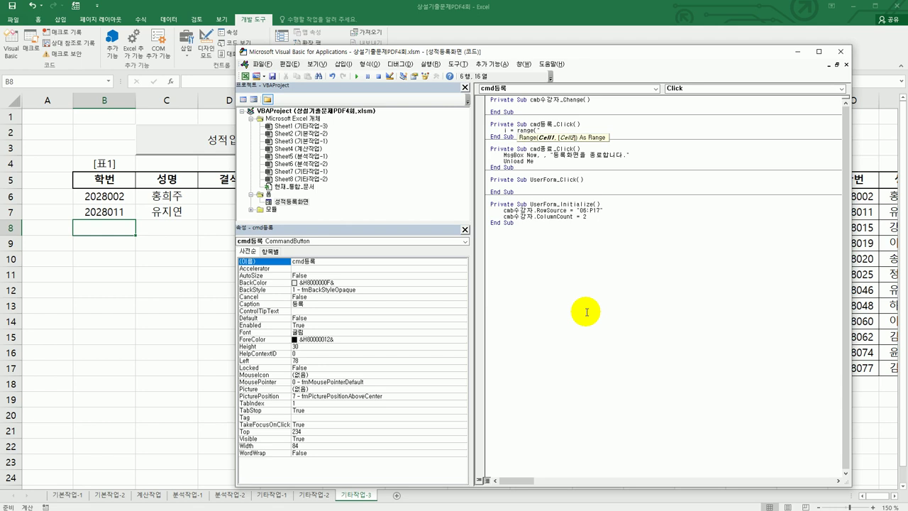
type("\"B5\").currentRegion")
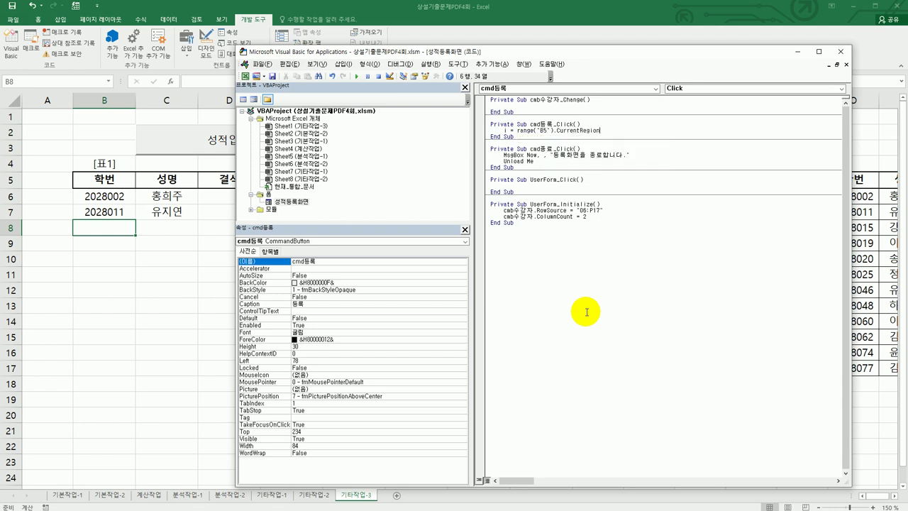
type(".Rows.coun")
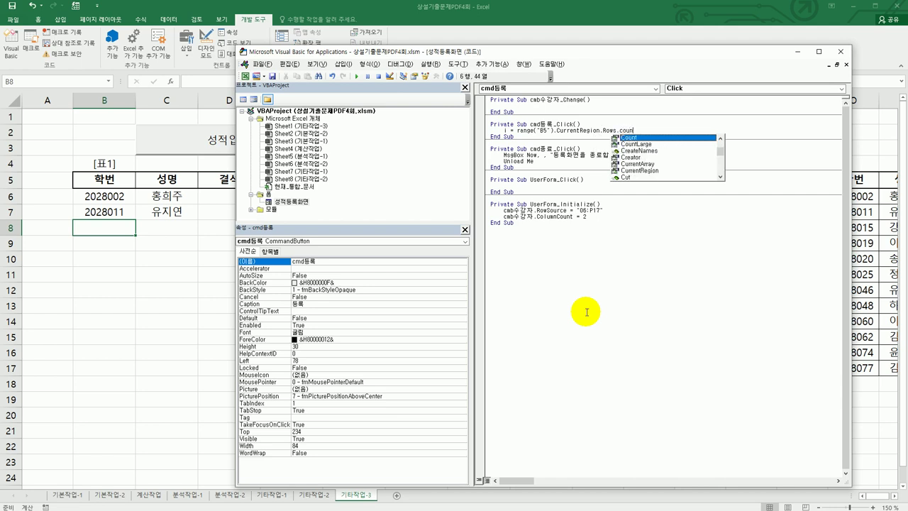
type("t +")
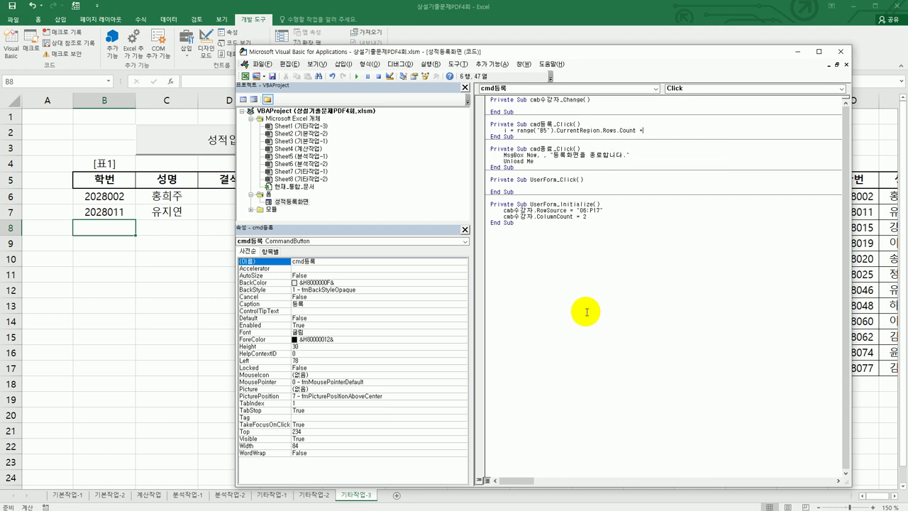
type(" 4")
key("Return")
key("Return")
- Add the line Cells(i, 2) = cmb수강자.Column(0) to cmd등록_Click for the student number
type("c")
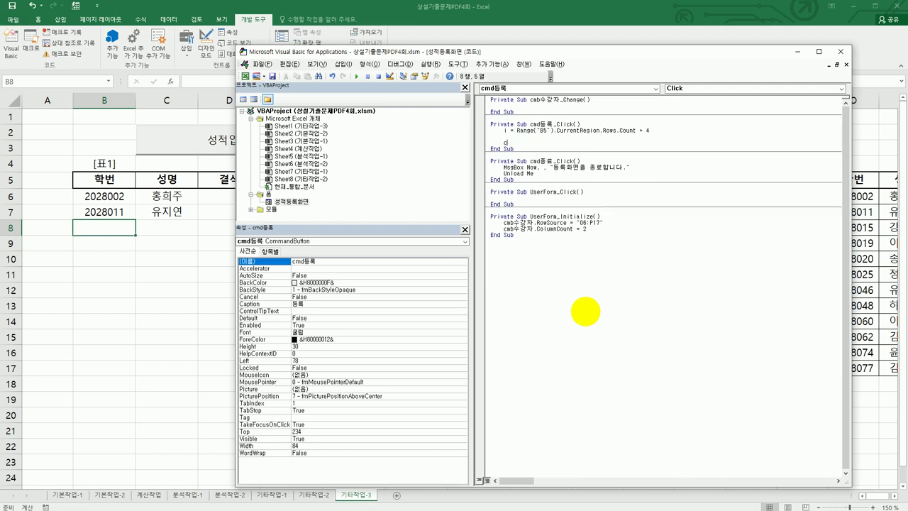
type("ells(i,")
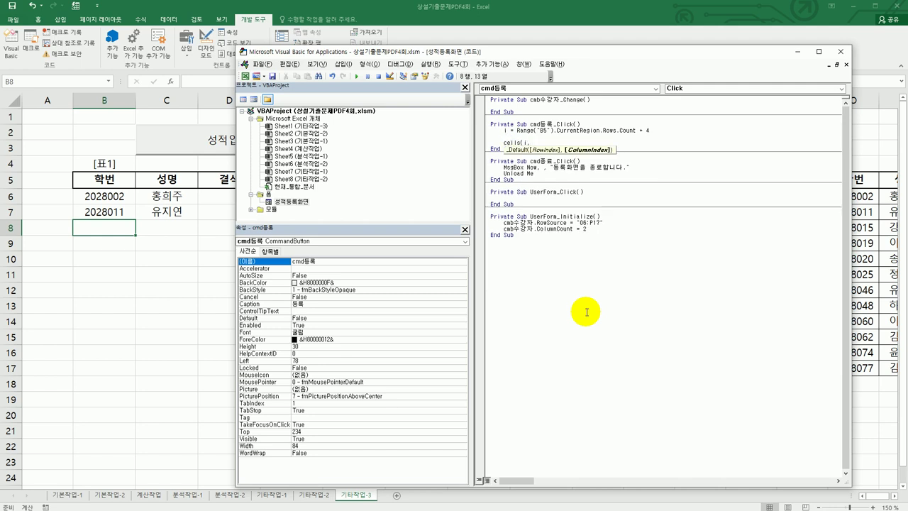
type("2) ")
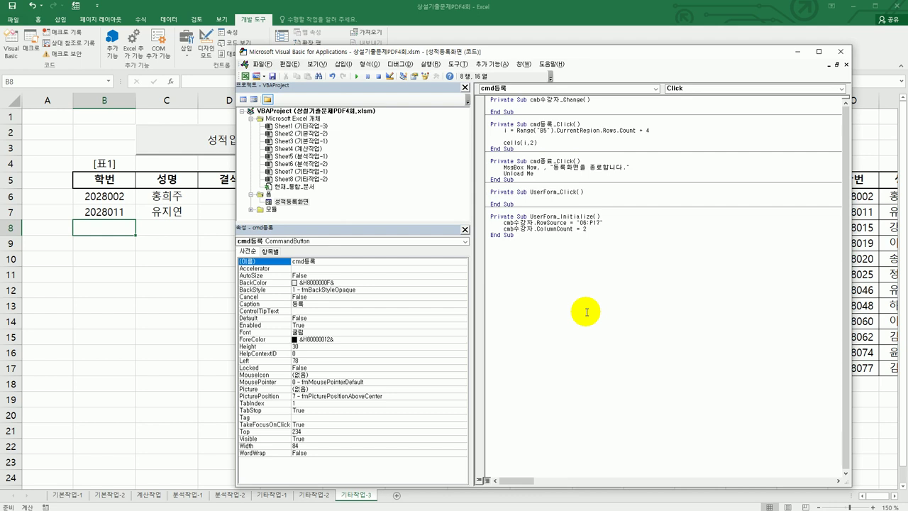
type("= cmb수강자.c")
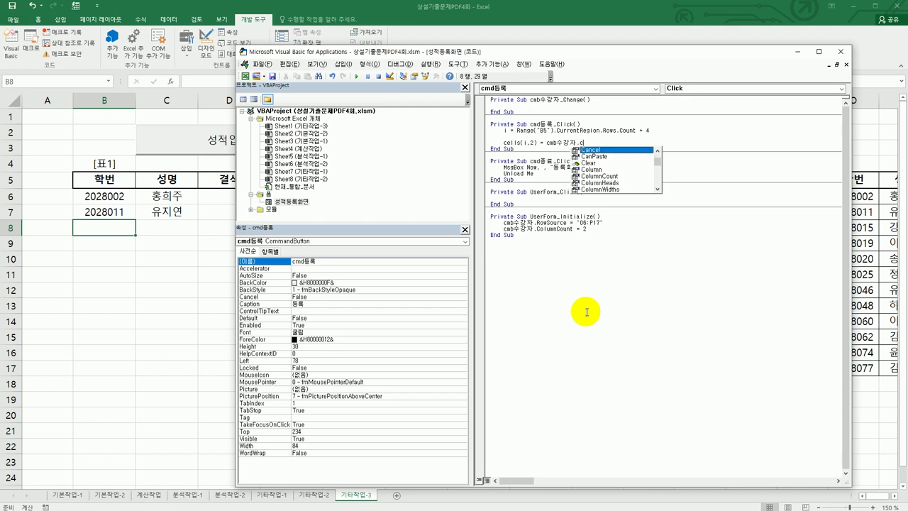
key("Down")
key("Down")
key("Down")
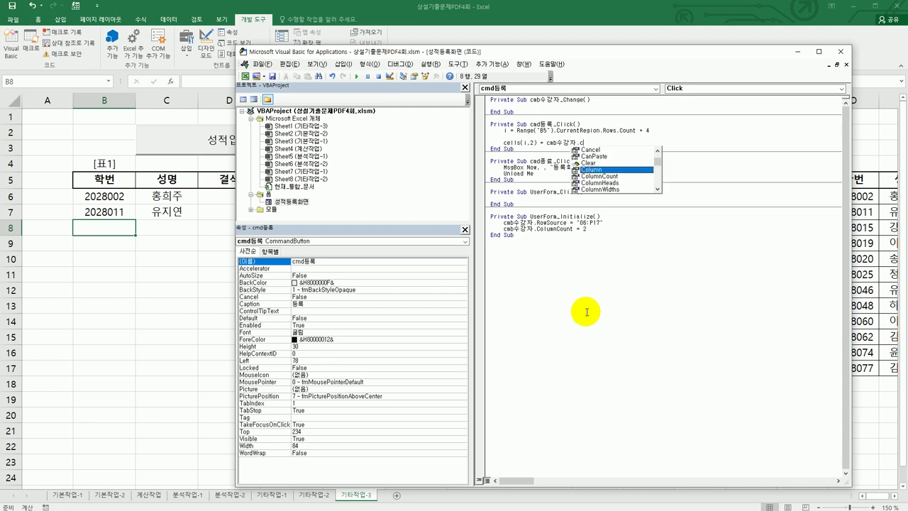
key("Tab")
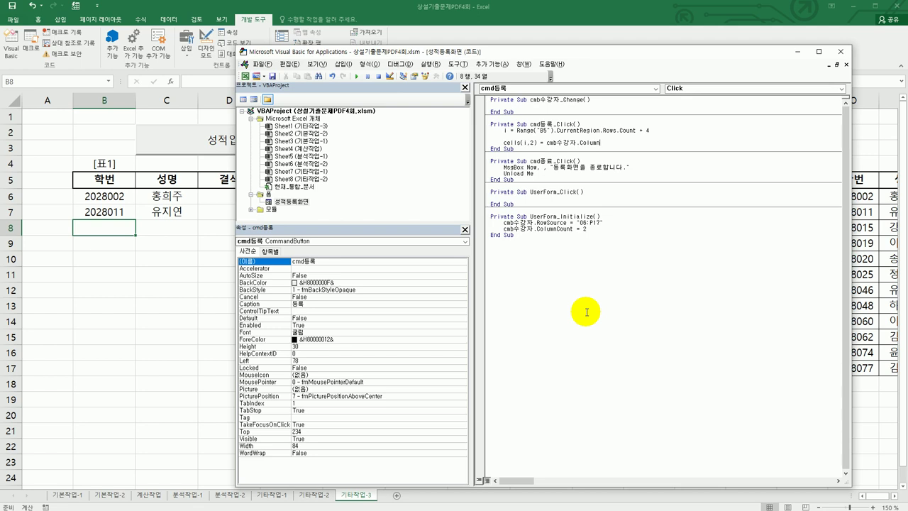
type("(0)")
key("Return")
- Add the line Cells(i, 3) = cmb수강자.Column(1) to cmd등록_Click for the student name
type("cells(i,3) = cm")
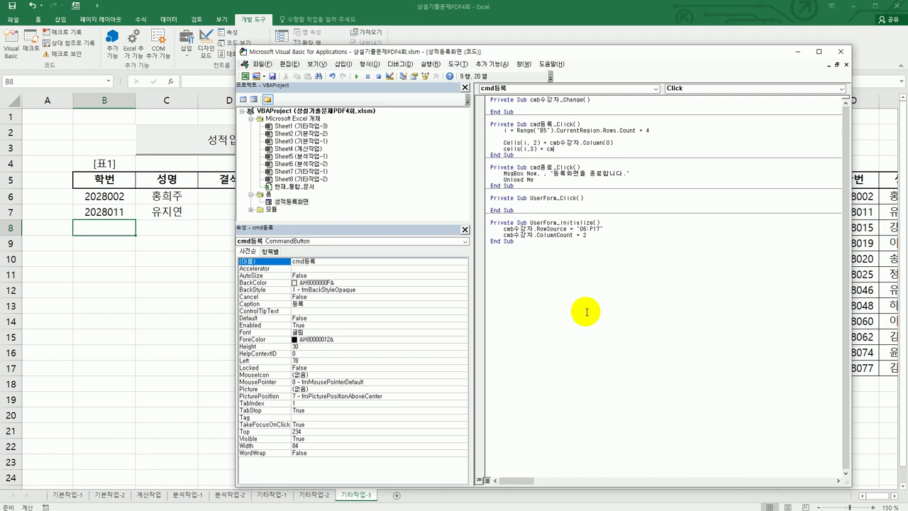
type("b수강자.co")
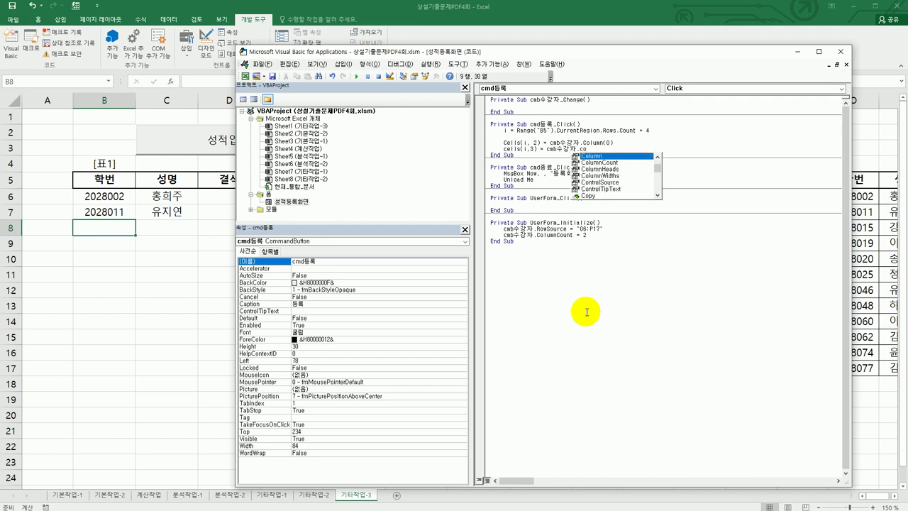
key("Tab")
type("(1)")
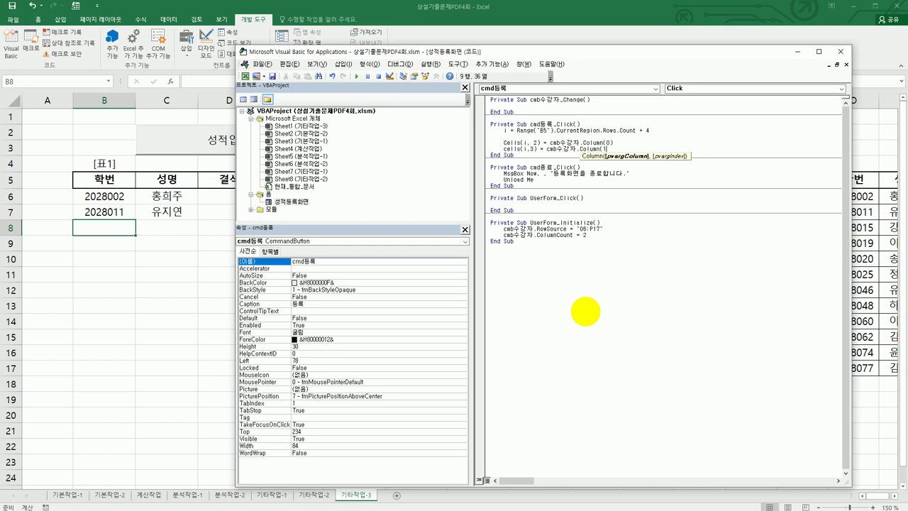
key("Return")
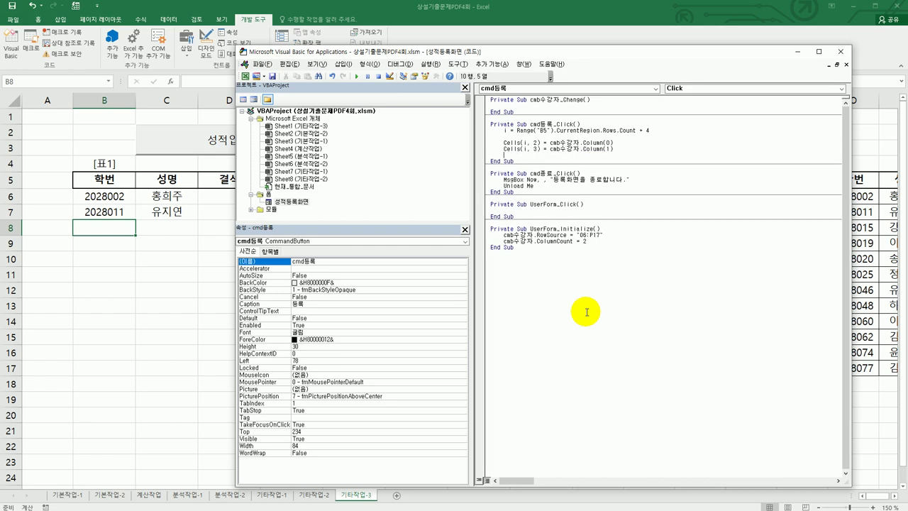
- Begin the Cells(i, 4) assignment and check the names of the 결석, 지각, 과제 and 평가 text boxes on the form
type("cells(i,4) =")
double_click(289, 202)
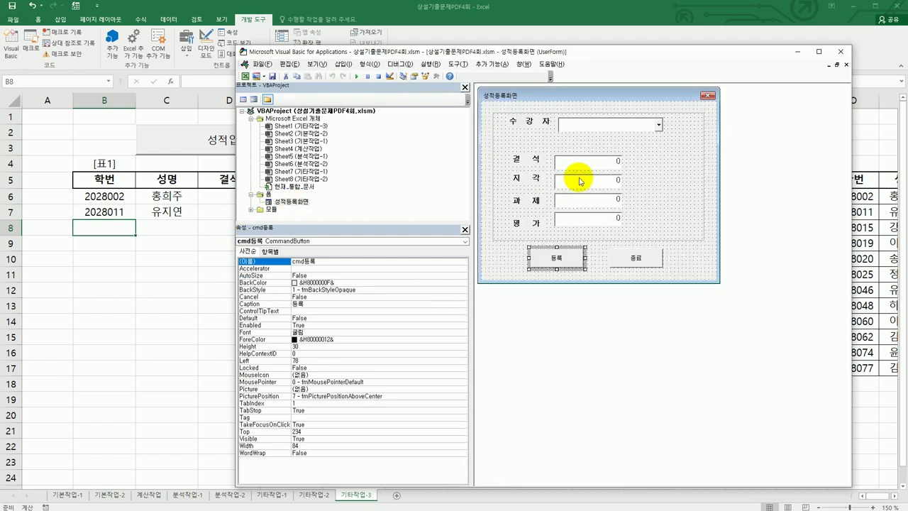
left_click(579, 164)
left_click(588, 188)
left_click(587, 200)
left_click(588, 224)
left_click(243, 99)
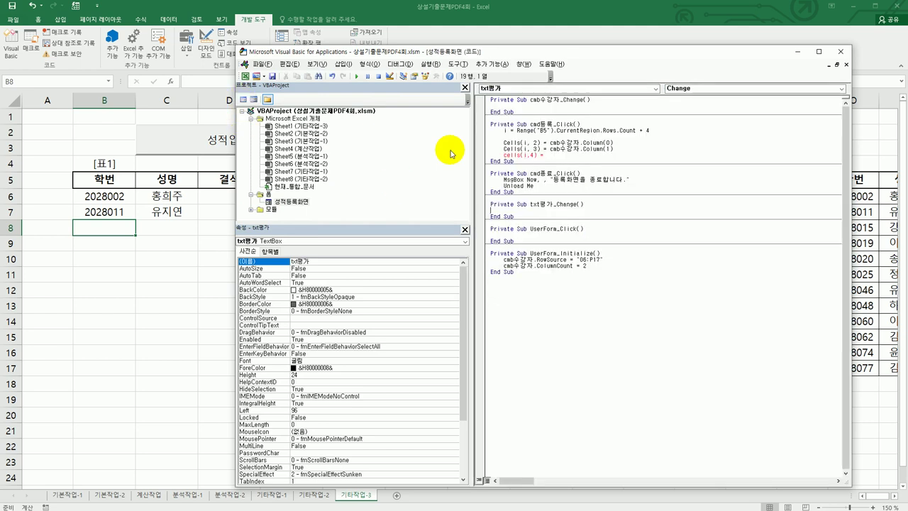
- Complete the assignment as Cells(i, 4) = txt결석.Value
left_click(571, 155)
type("txt결석")
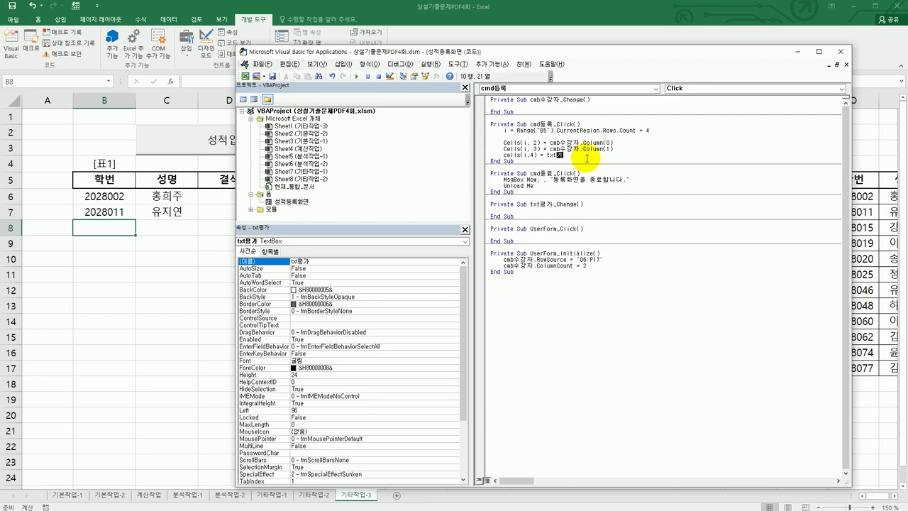
key("Return")
left_click(587, 158)
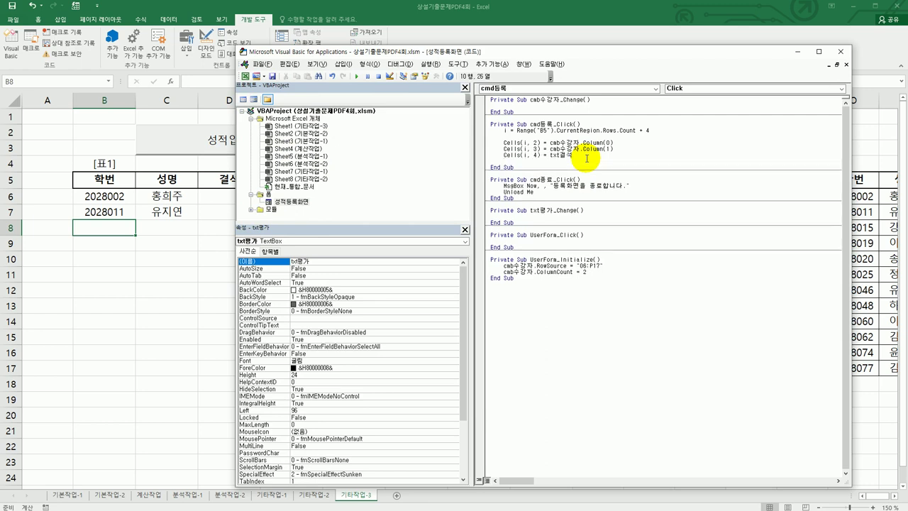
key("ctrl+space")
key("Escape")
type(".value")
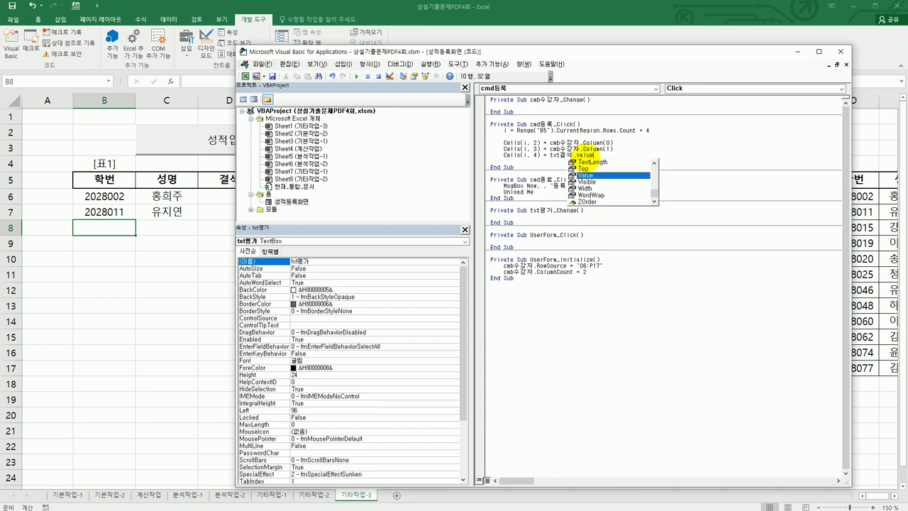
key("Tab")
key("Return")
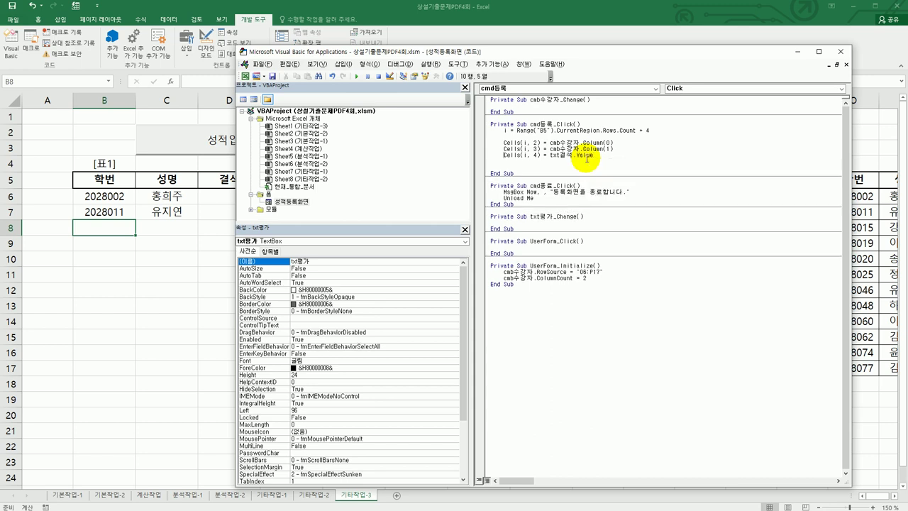
- Duplicate the 결석 line below itself and edit the copy to Cells(i, 5) = txt지각.Value
key("Up")
key("shift+End")
key("ctrl+c")
key("Down")
key("ctrl+v")
key("ctrl+Left")
key("ctrl+Left")
key("ctrl+Left")
key("ctrl+Left")
key("shift+Right")
type("5")
key("ctrl+Right")
key("ctrl+Right")
key("ctrl+Right")
key("Left")
key("Left")
type("지각")
key("Delete")
key("Delete")
key("End")
- After a blank line, paste another copy of the 결석 line and edit it to Cells(i, 7) = txt과제.Value
key("Return")
key("Return")
key("ctrl+v")
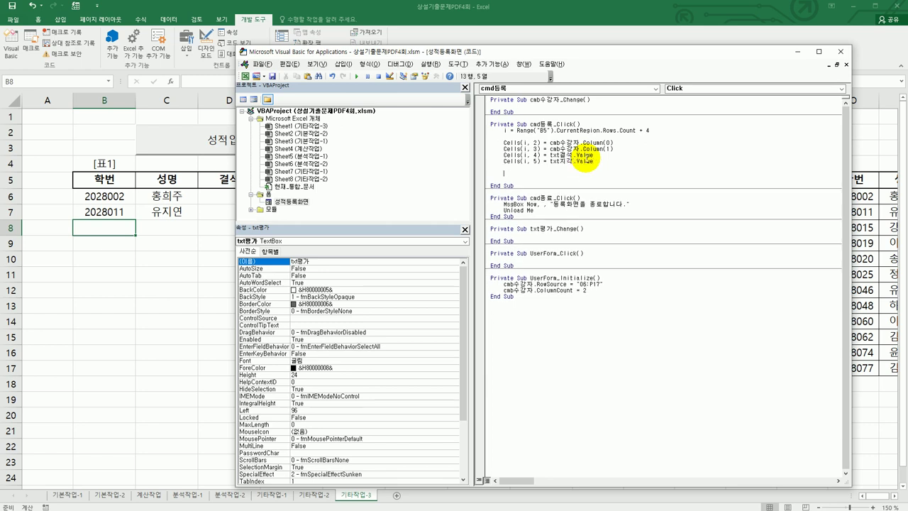
key("Left")
key("Left")
key("Left")
key("Left")
key("Left")
key("Left")
key("Left")
key("Left")
key("Left")
key("Left")
key("Left")
key("Left")
key("Left")
key("Left")
key("Left")
key("shift+Left")
type("7")
key("Right")
key("Right")
type("ㅍ")
type("제")
key("Delete")
key("Delete")
key("End")
- Paste the 결석 line once more below the 과제 line and edit it to Cells(i, 8) = txt평가.Value
key("Return")
key("ctrl+v")
key("Left")
key("Left")
key("Left")
key("Left")
key("Left")
key("Left")
key("Left")
key("Left")
key("Left")
key("Left")
key("Left")
key("Left")
key("Left")
key("Left")
key("Left")
key("Left")
key("Left")
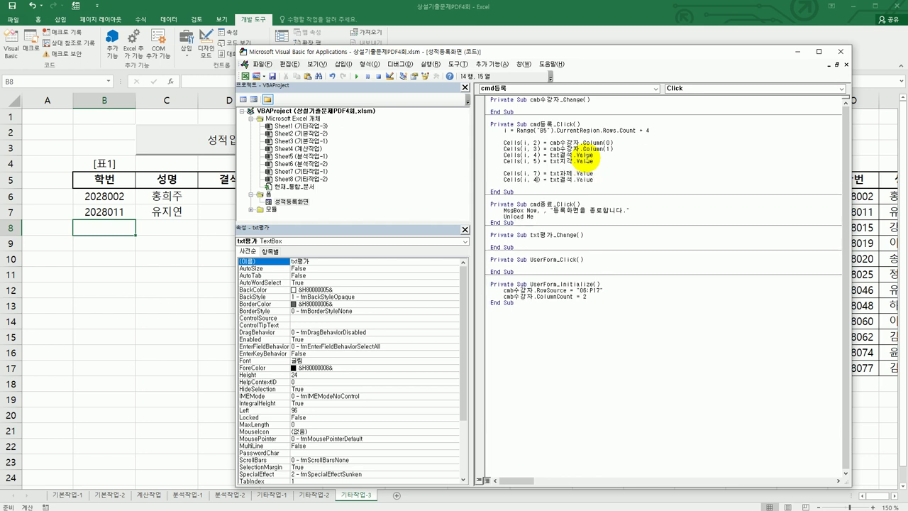
key("shift+Right")
type("8")
key("Right")
key("Right")
key("Right")
key("Right")
key("Right")
key("shift+Right")
key("shift+Right")
type("평가")
- Paste a spare copy of the 결석 line below the 평가 line and remove the unfinished If above it
key("Return")
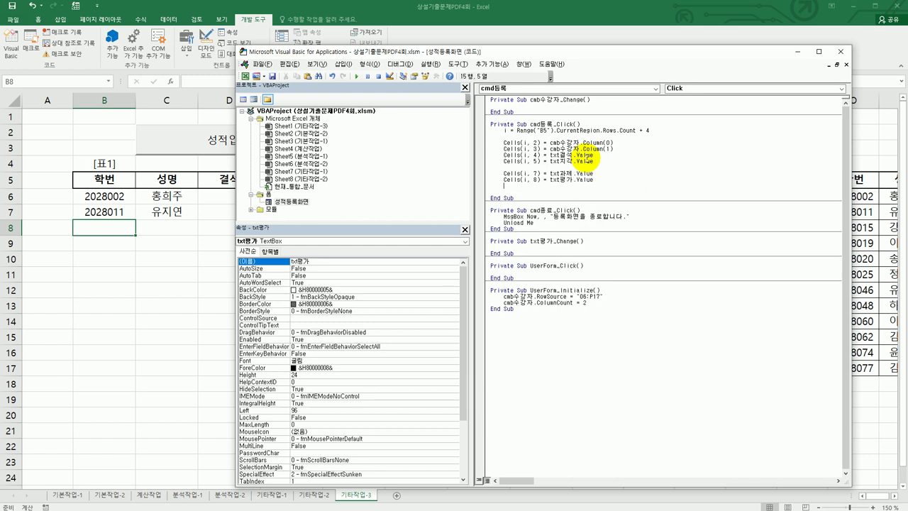
key("ctrl+v")
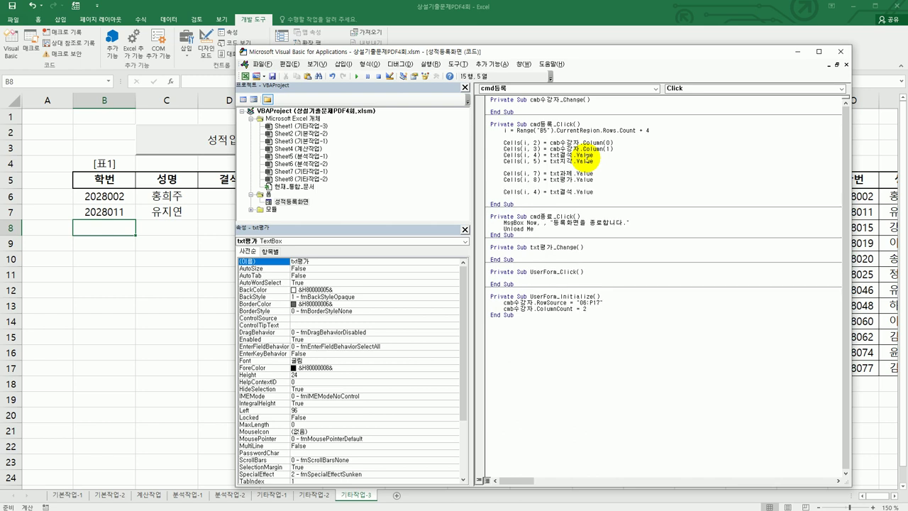
key("Return")
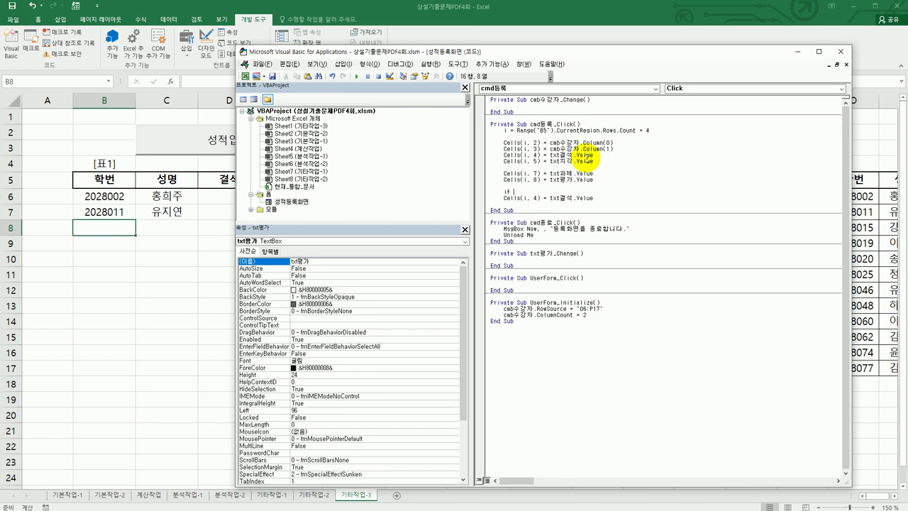
key("shift+Left")
key("shift+Left")
key("shift+Left")
key("BackSpace")
- Paste a copy of the 결석 line between the 지각 and 과제 lines and change its column index to 6
key("Up")
key("Up")
key("Up")
key("Up")
key("Return")
key("ctrl+v")
key("Return")
key("Up")
key("Right")
key("Right")
key("Right")
key("Right")
key("Right")
key("Right")
key("shift+Right")
type("6")
key("Right")
key("Right")
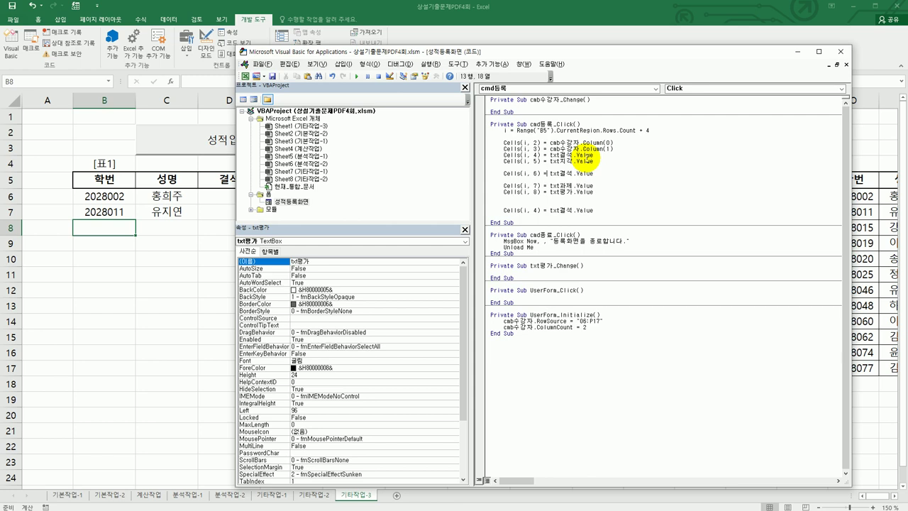
- Make the column 6 line's assigned value 20 - (Cells(i, 4) * 2 + Cells(i, 5) * 1)
key("shift+End")
type("20")
type("-")
type("(")
type("cells(")
type("i,")
type("4) ")
type("+")
type("2")
type(" + cells(i")
type(",5) ")
type("+1")
type(")")
key("Return")
- Add the condition If Cells(i, 6) < 12 Then above the spare 결석 line
key("Down")
key("Down")
key("Down")
key("Down")
type("if cells(i,6) < 12 then")
- Indent the spare line under the condition, change it to Cells(i, 9) = "출석미달" and close the block with End If
key("Down")
key("Home")
key("Tab")
key("Right")
key("Right")
key("Right")
key("Right")
key("Right")
key("Right")
key("Right")
key("Right")
key("Right")
type("9")
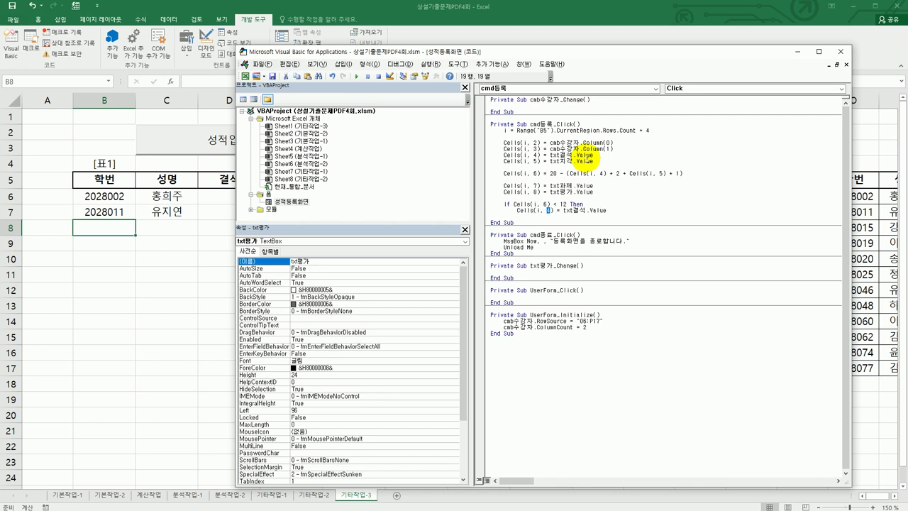
key("Delete")
key("Right")
key("Right")
key("Right")
key("shift+End")
type("\"출석미흡")
key("Return")
type("End If")
key("Return")
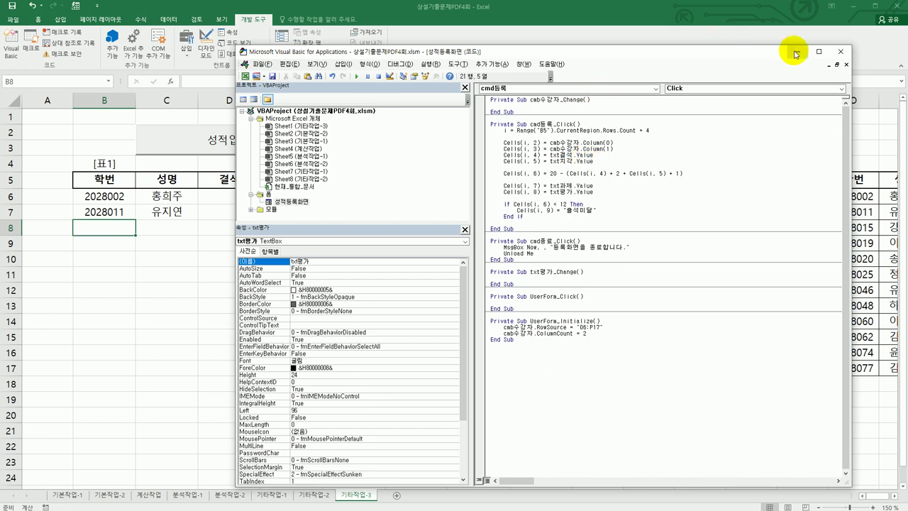
- Return to the worksheet, open the 성적등록화면 form and select the third student of [표2] as 수강자
left_click(838, 52)
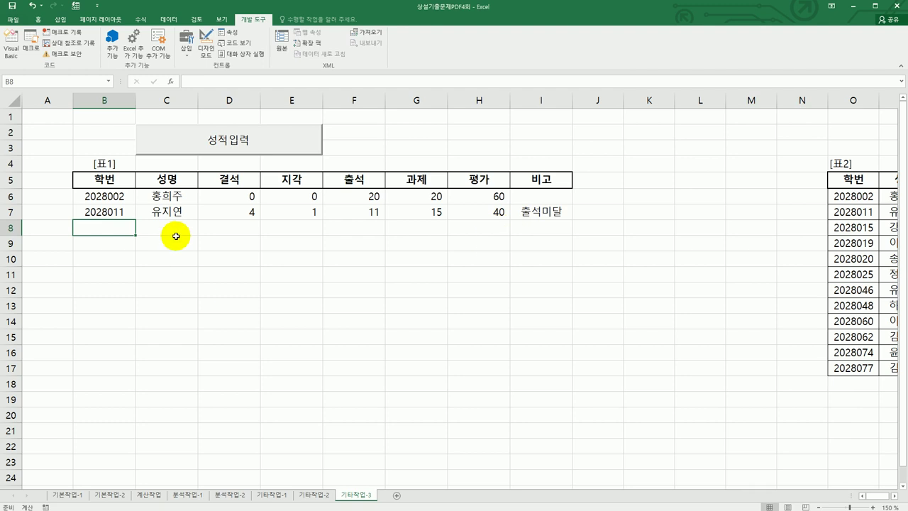
left_click(201, 152)
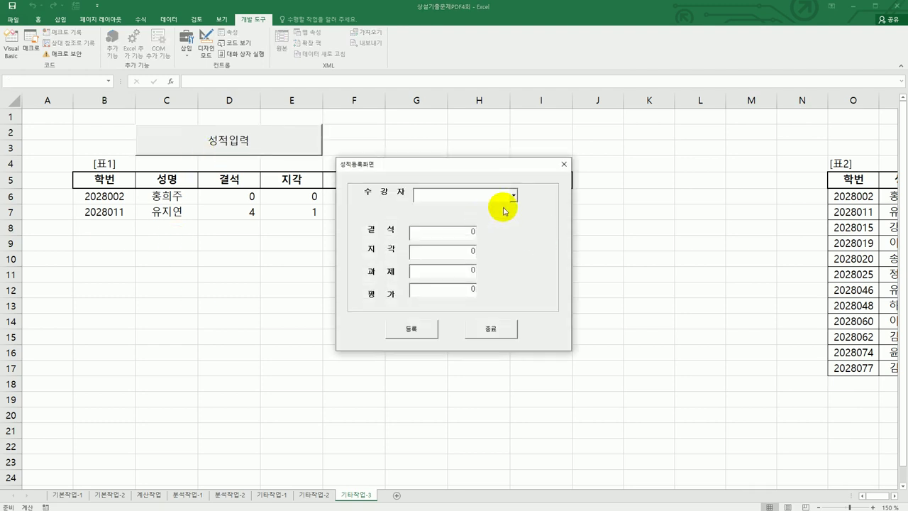
left_click(514, 195)
left_click(496, 234)
left_click(436, 239)
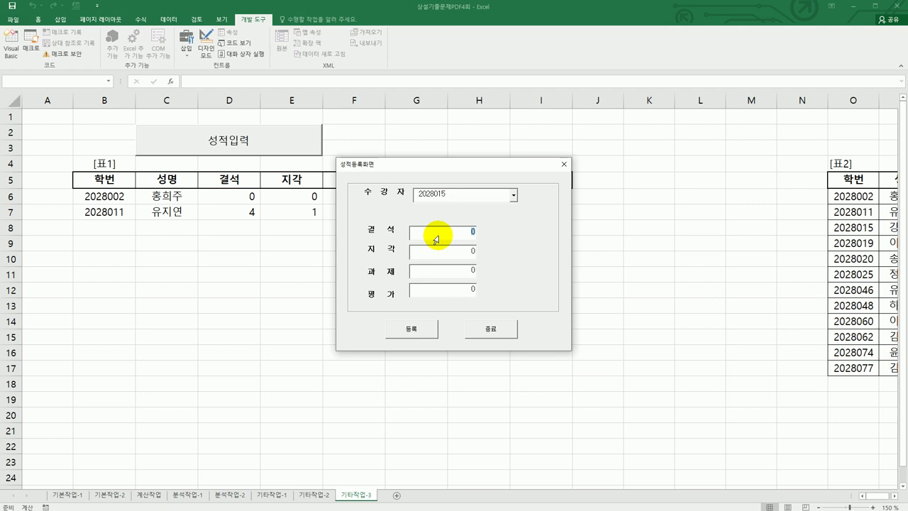
- Enter 결석 2, 지각 1, 과제 90 and 평가 80 in the form and register the entry
type("2")
left_click(439, 252)
type("1")
left_click(441, 277)
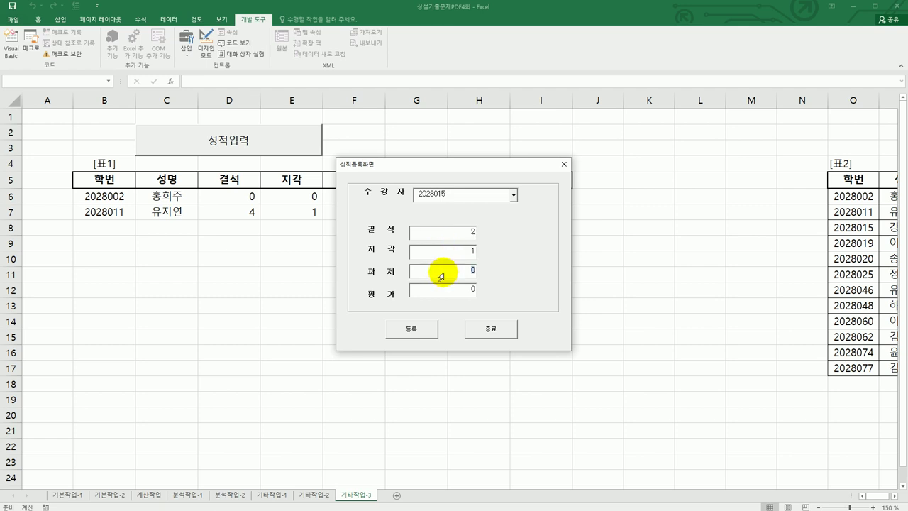
type("90")
left_click(439, 293)
type("80")
left_click(415, 337)
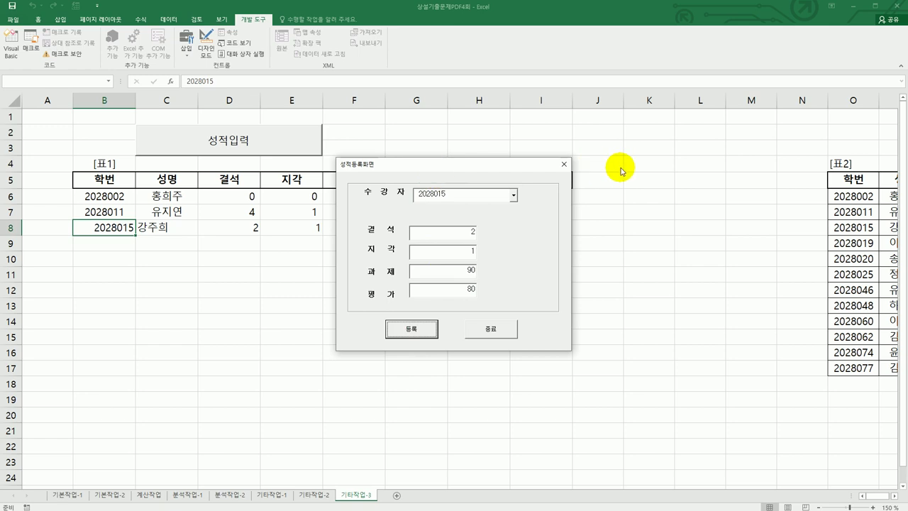
- Move the form clear of [표1] to check the registered row and view the 수강자 list
left_click_drag(492, 166, 738, 159)
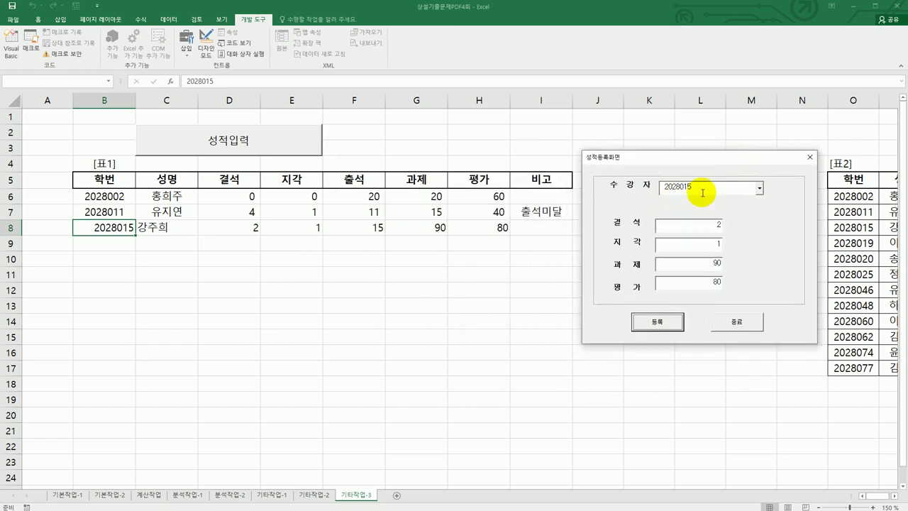
left_click(759, 189)
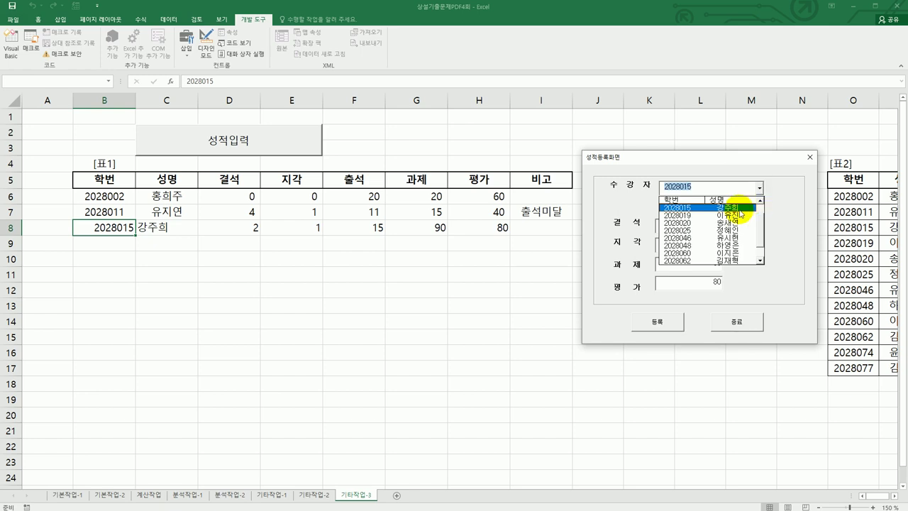
left_click(742, 188)
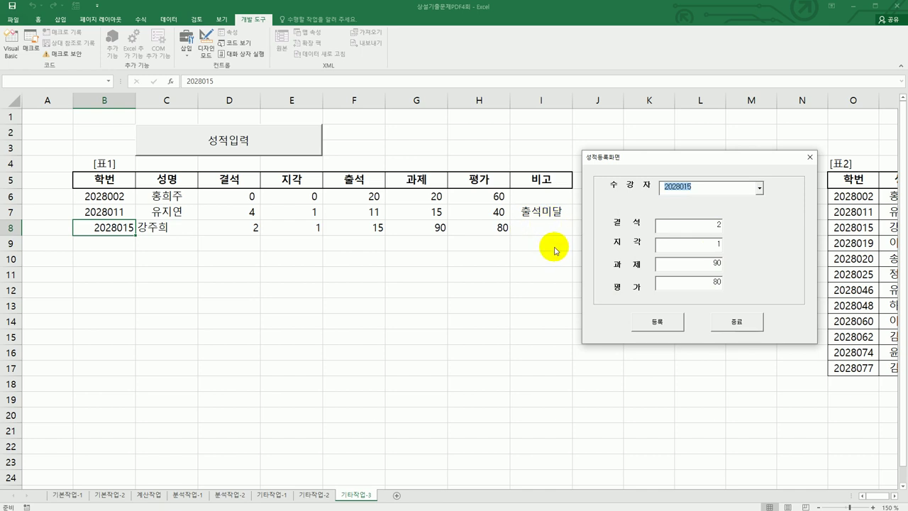
- End the 성적등록화면 form and dismiss its closing message
left_click(755, 323)
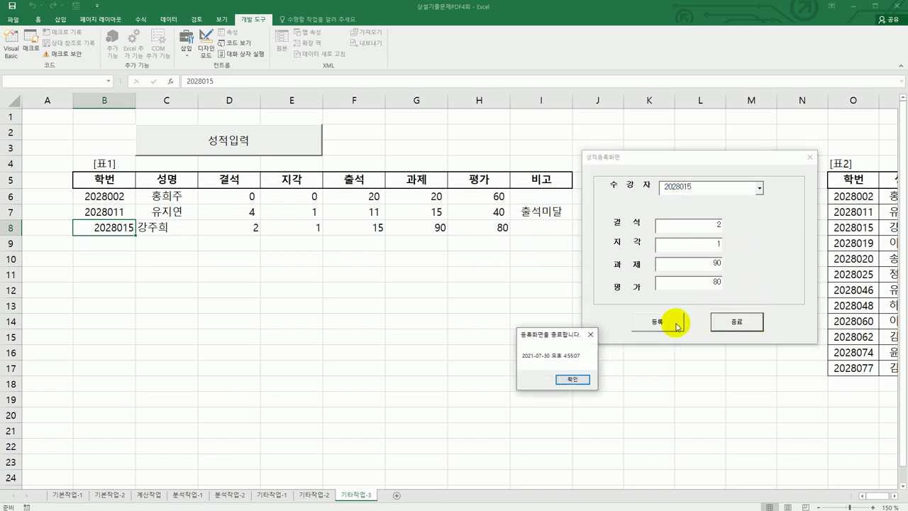
left_click(581, 383)
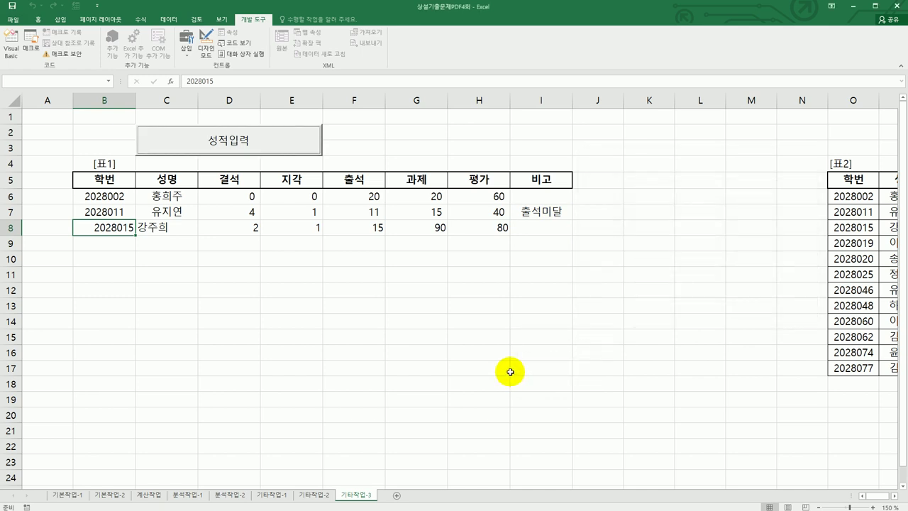
left_click(512, 369)
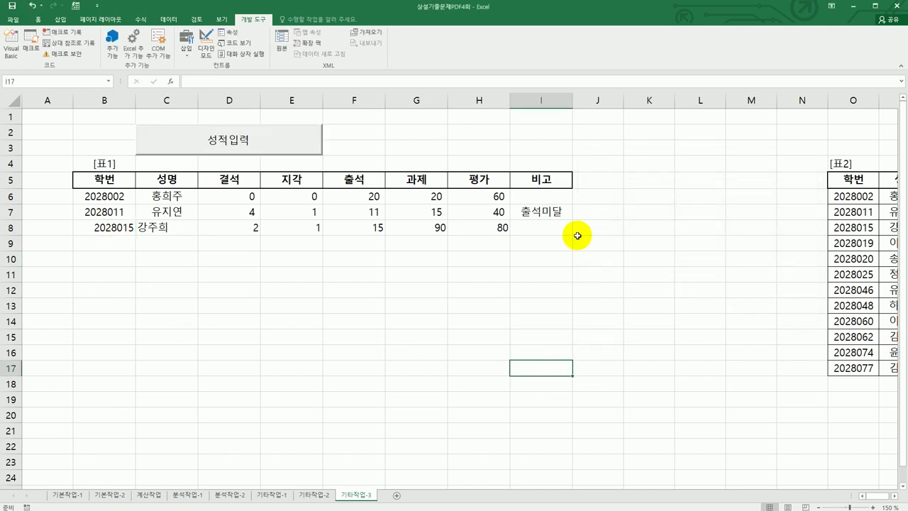